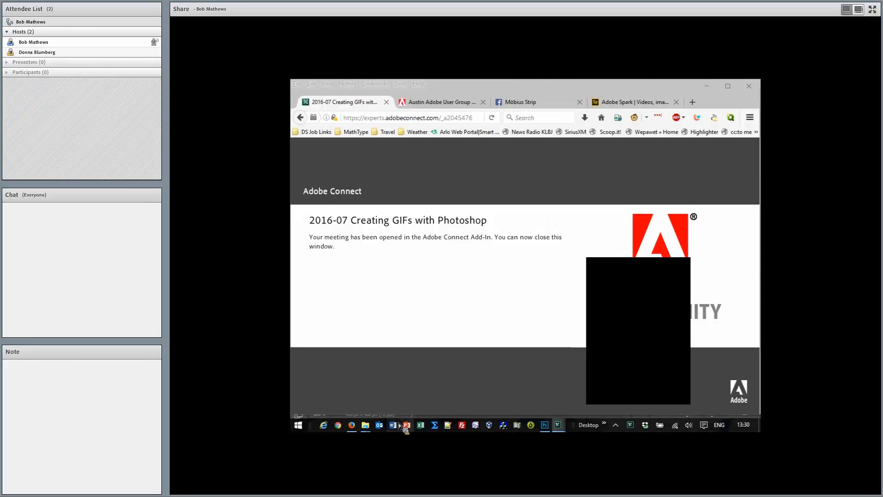
Step: Switch to Firefox and play the kitten and fireworks GIFs shared on the Facebook timeline
left_click(354, 428)
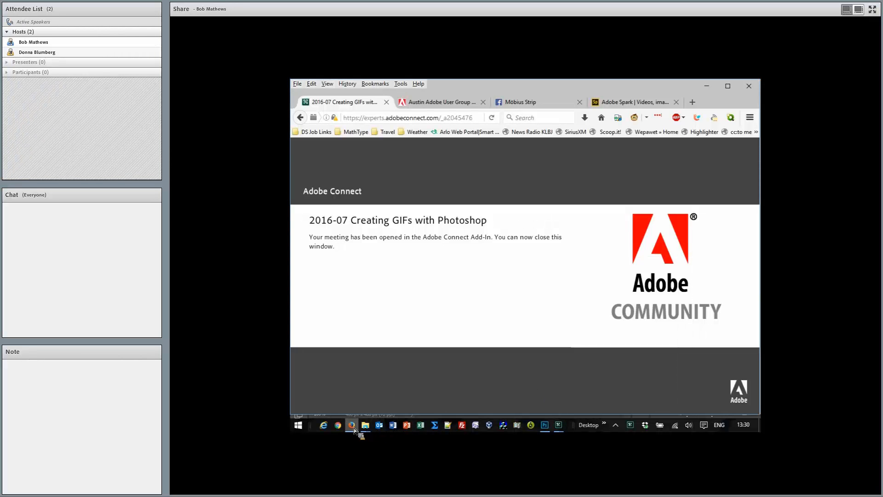
left_click(541, 107)
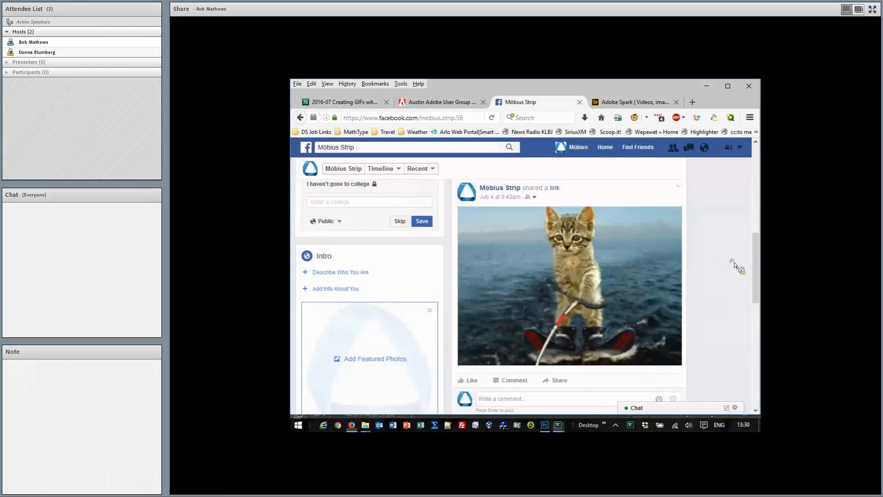
left_click(579, 277)
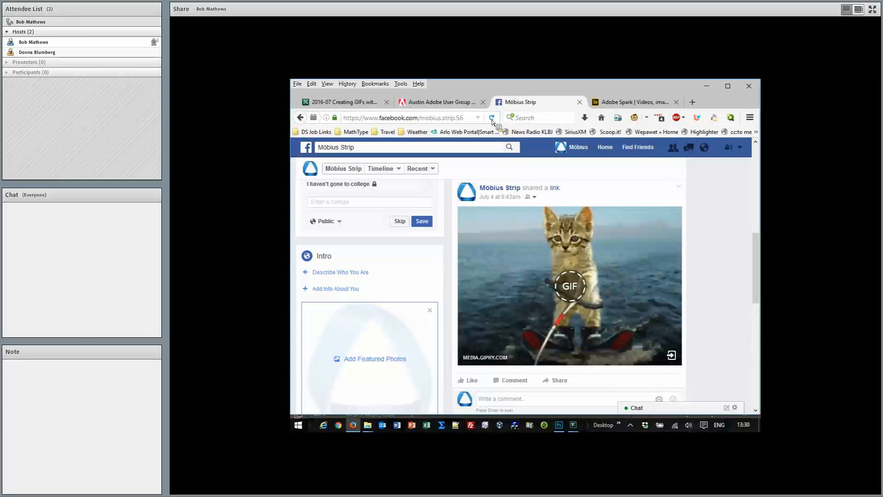
scroll(598, 228, "down", 5)
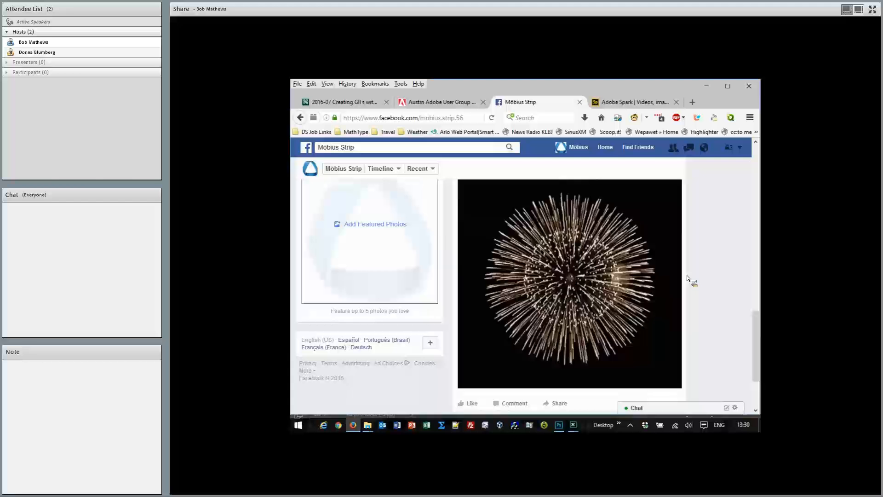
left_click(575, 289)
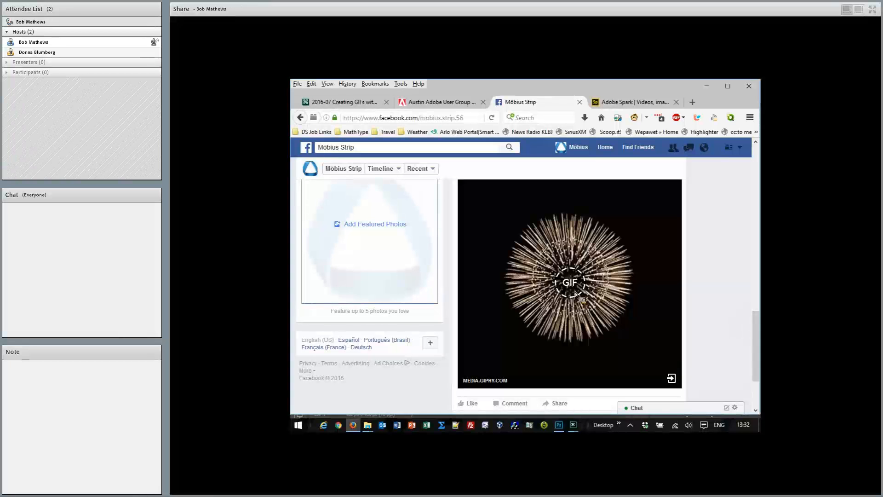
Step: Switch to Photoshop with sample.psd open and show the shared screen in full-screen view
left_click(559, 425)
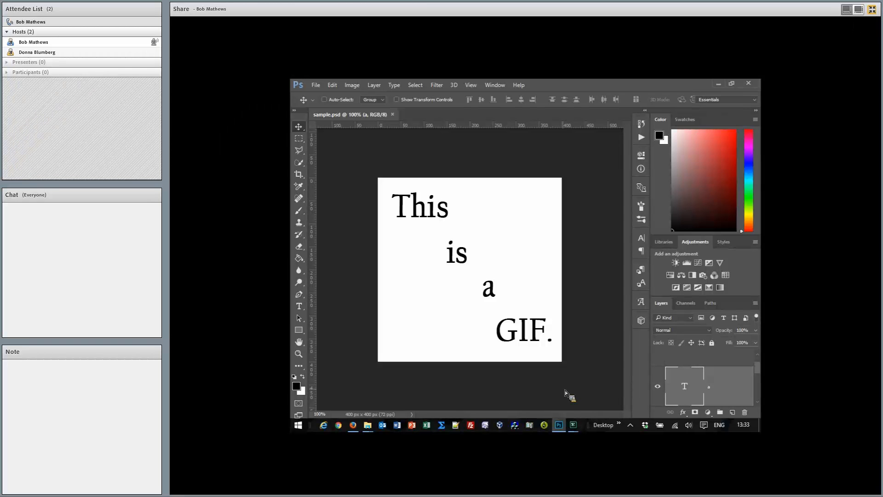
left_click(873, 9)
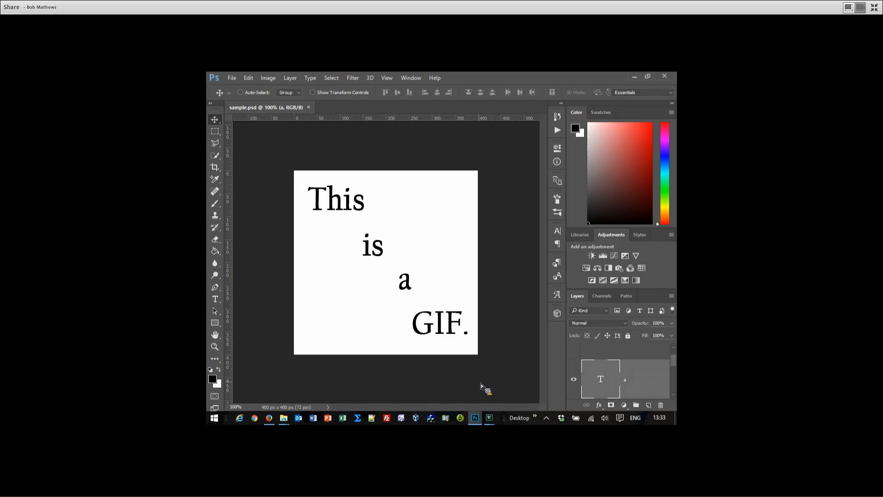
left_click(874, 8)
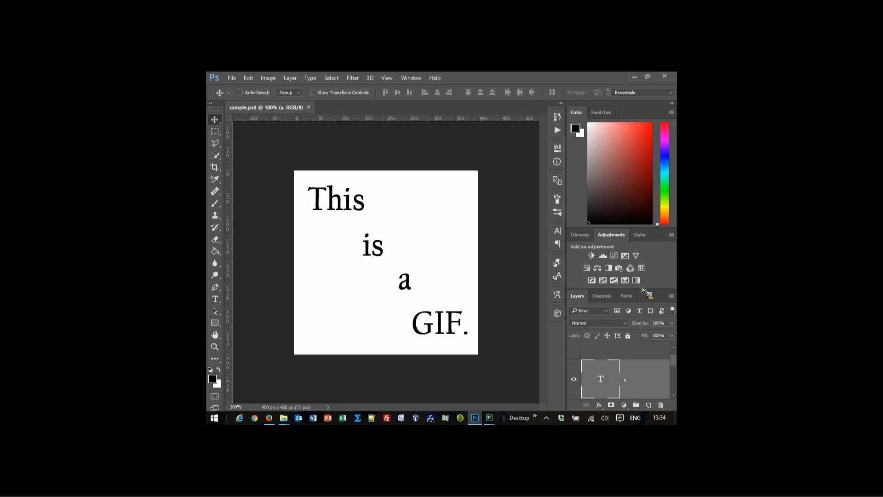
Step: Enlarge the layer list and look through the stack from the "GIF." text layer down to the Background
left_click_drag(643, 290, 644, 239)
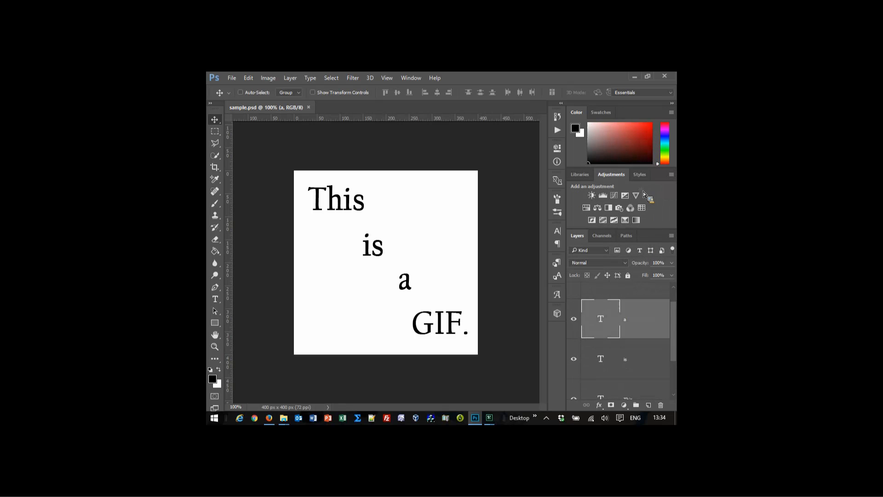
mouse_move(677, 322)
left_mouse_down()
mouse_move(676, 360)
mouse_move(678, 322)
left_mouse_up()
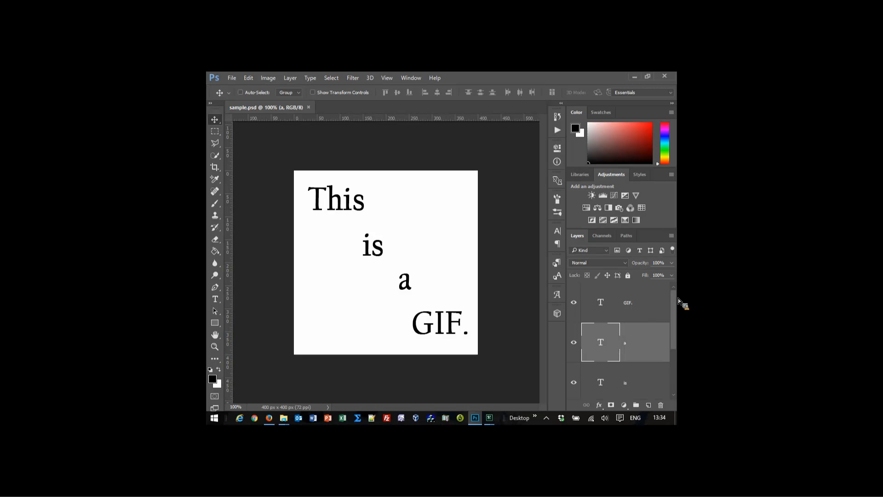
left_click_drag(675, 304, 673, 345)
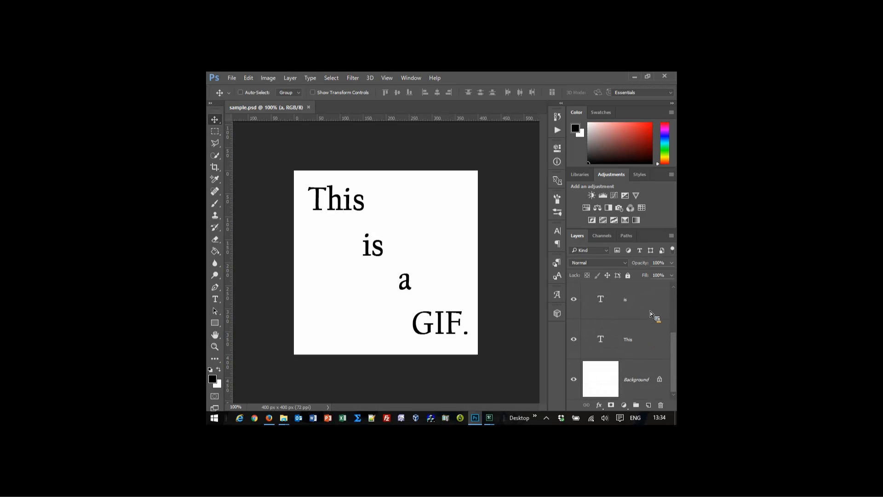
mouse_move(672, 347)
left_mouse_down()
mouse_move(677, 301)
mouse_move(670, 363)
left_mouse_up()
left_click_drag(675, 358, 675, 305)
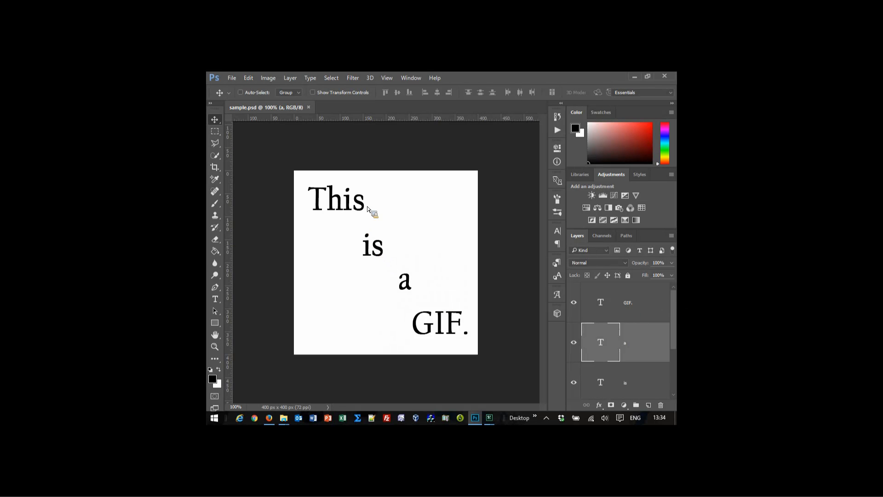
Step: Show the Timeline for sample.psd, play the frame animation and stop it
left_click(416, 79)
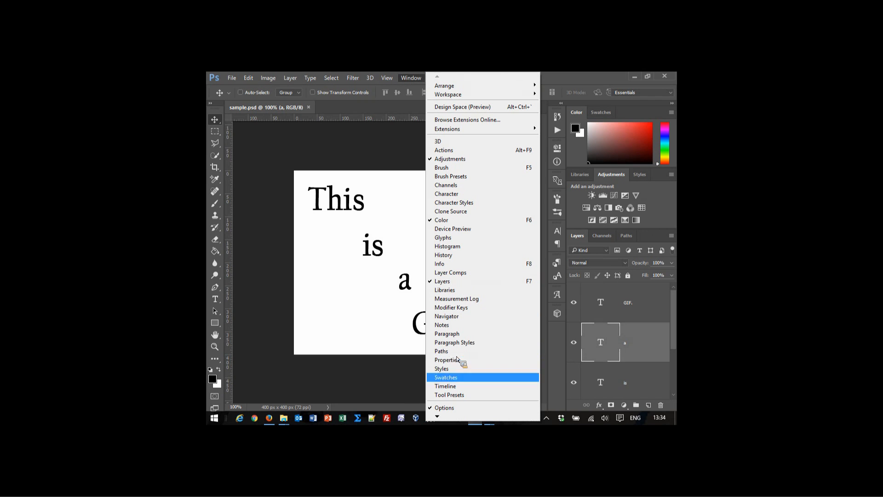
left_click(456, 388)
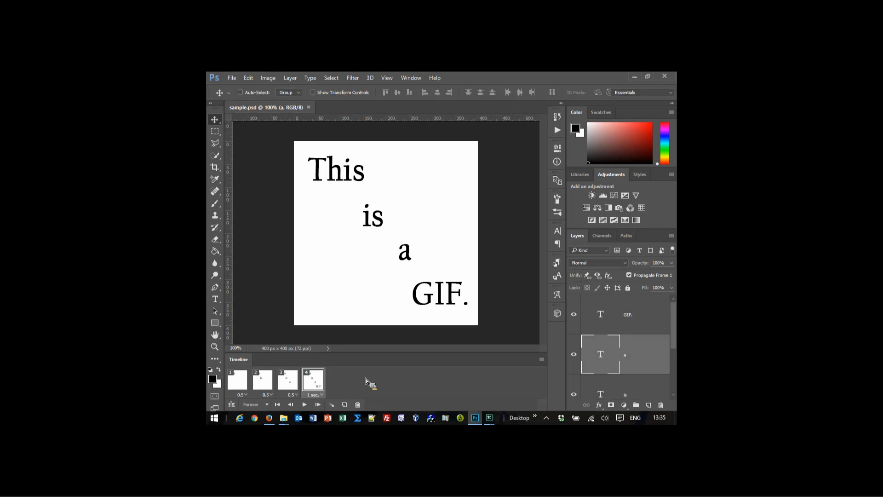
left_click(305, 404)
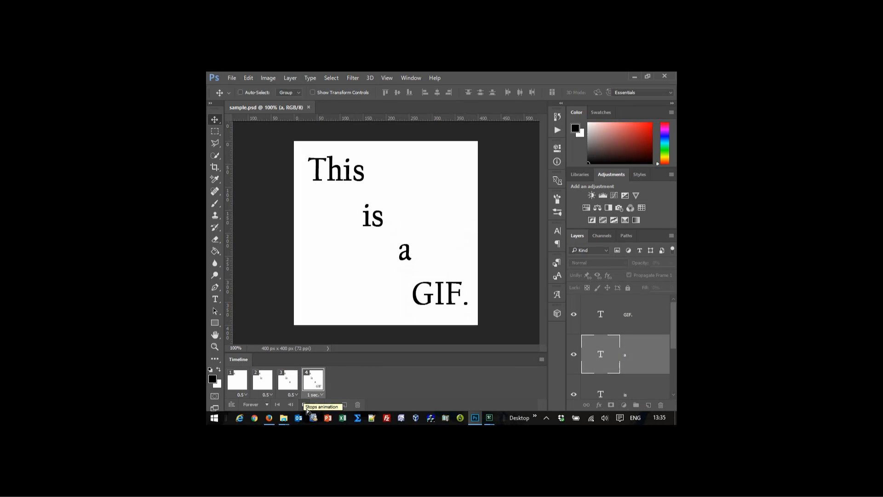
left_click(307, 408)
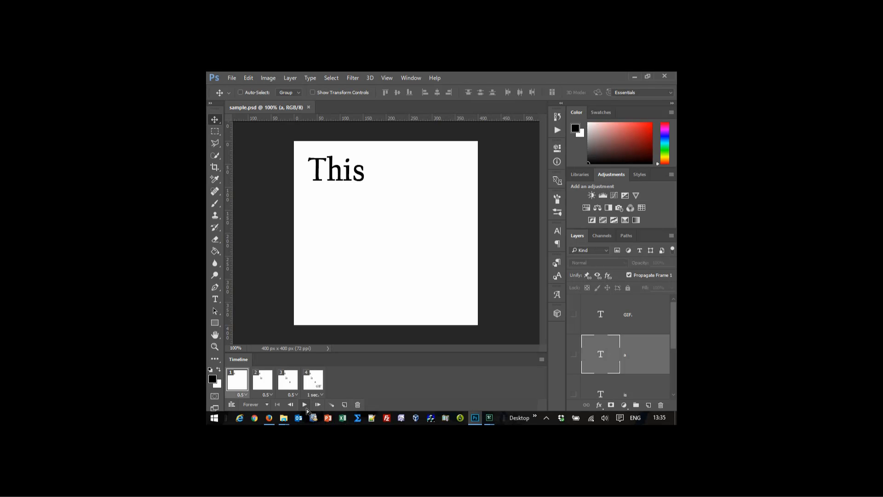
left_click(268, 405)
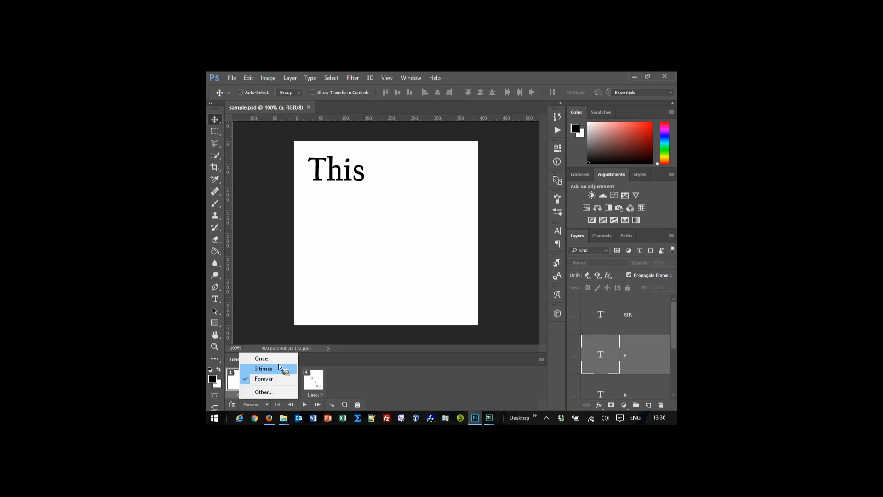
left_click(276, 391)
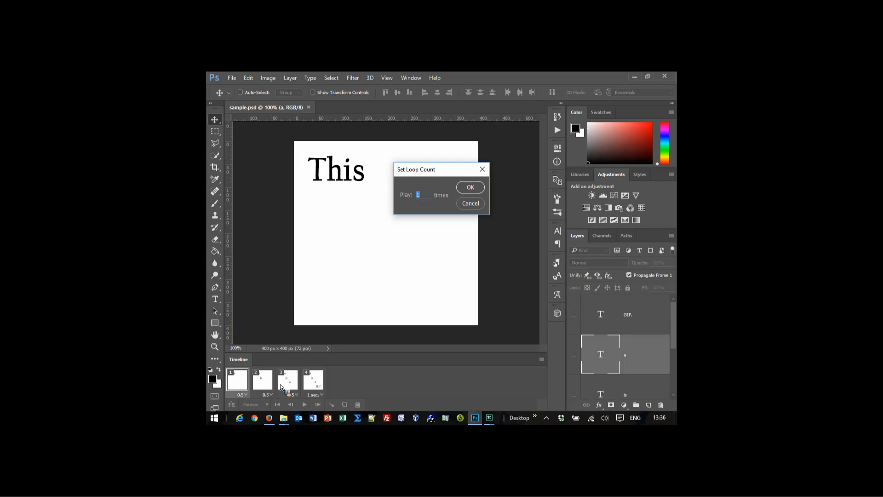
left_click(477, 207)
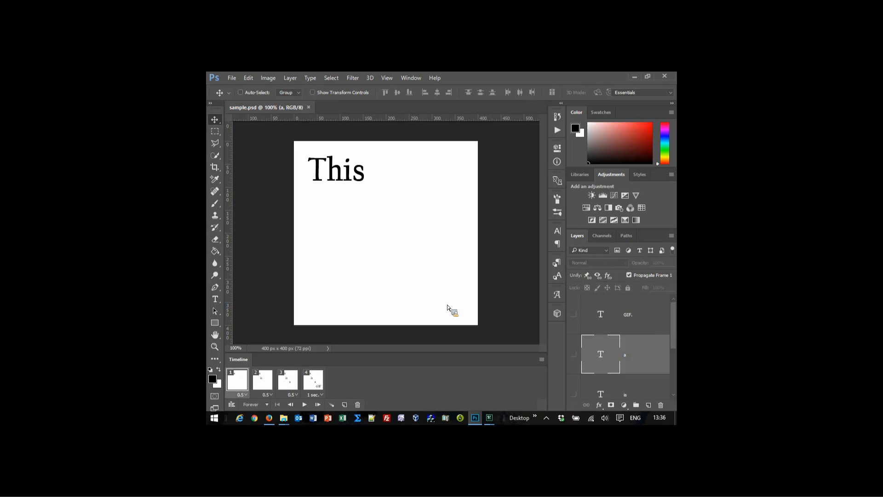
Step: Select the "GIF." text layer and display frame 4 of the animation
mouse_move(674, 319)
left_mouse_down()
mouse_move(675, 373)
mouse_move(675, 317)
left_mouse_up()
left_click(631, 322)
left_click(317, 381)
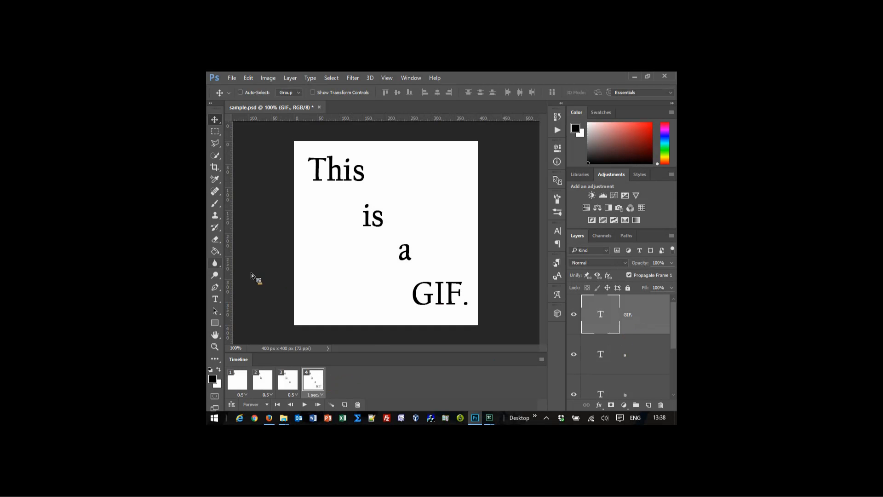
left_click(215, 299)
left_click(433, 301)
left_click_drag(433, 301, 422, 301)
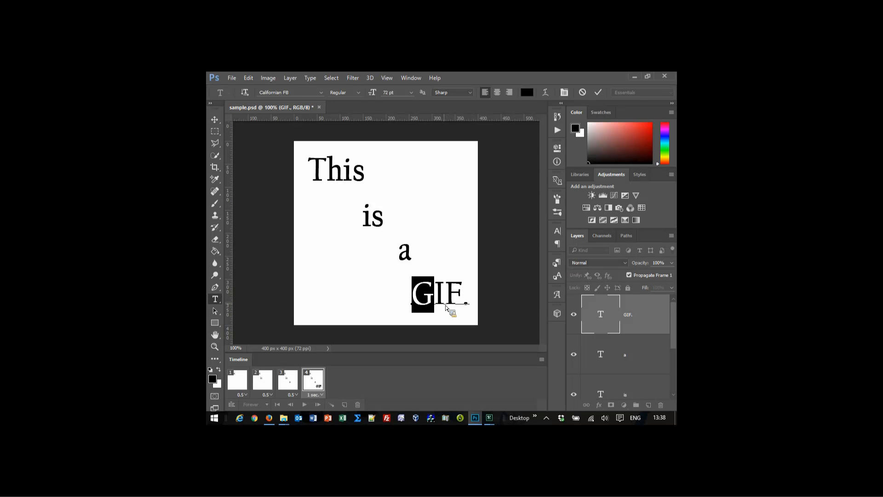
left_click(445, 299)
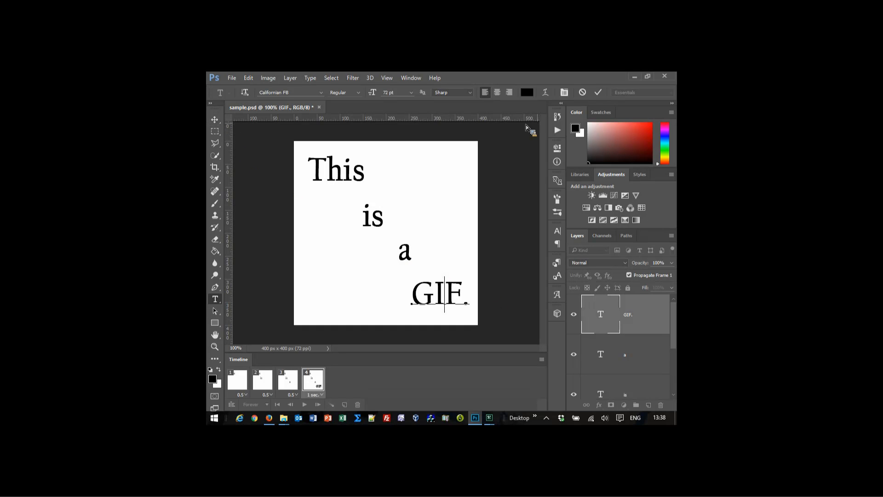
left_click(583, 93)
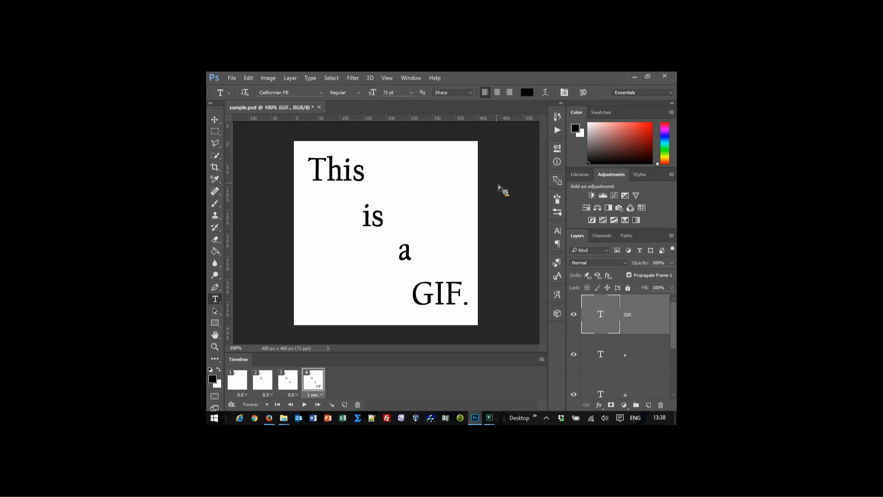
Step: Go through frames 1 to 4 of the animation and examine which text layers are visible in each
mouse_move(675, 317)
left_mouse_down()
mouse_move(674, 369)
mouse_move(677, 329)
left_mouse_up()
left_click(240, 384)
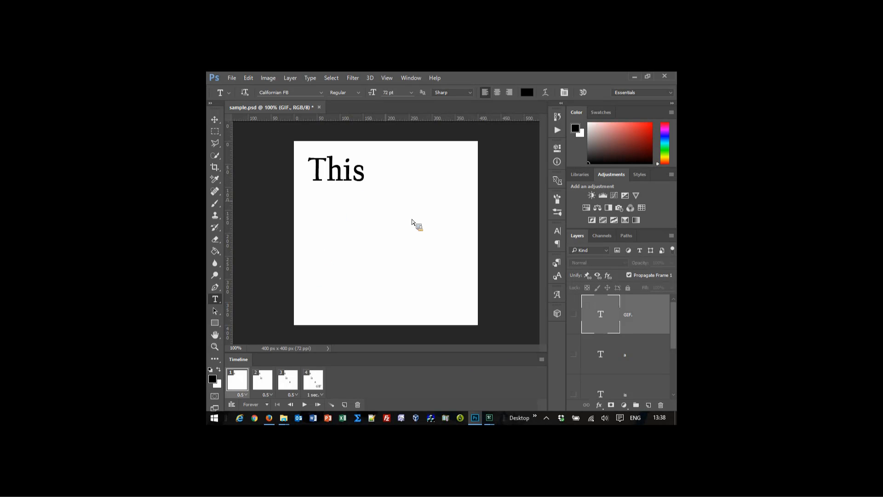
mouse_move(675, 310)
left_mouse_down()
mouse_move(674, 338)
mouse_move(673, 325)
left_mouse_up()
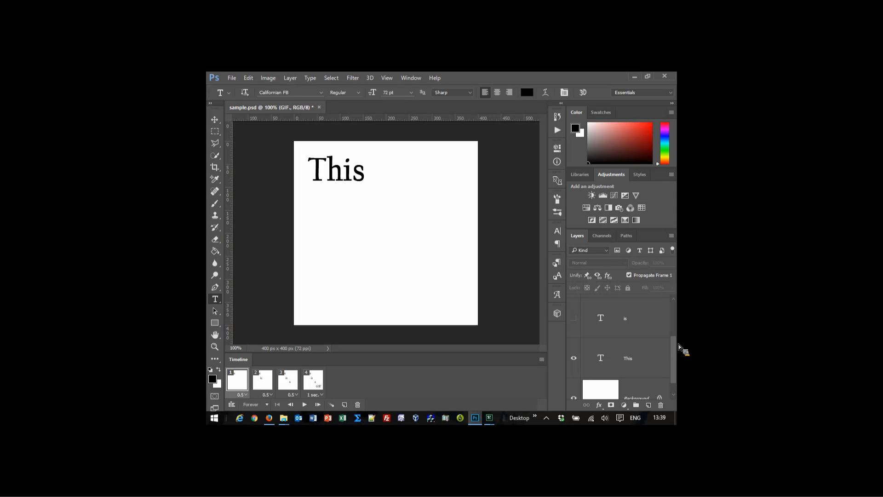
scroll(675, 349, "down", 1)
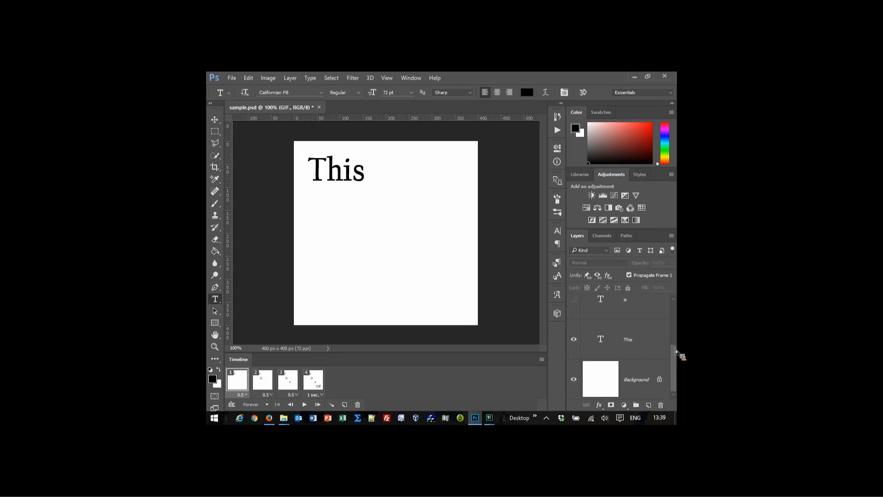
left_click_drag(675, 362, 674, 319)
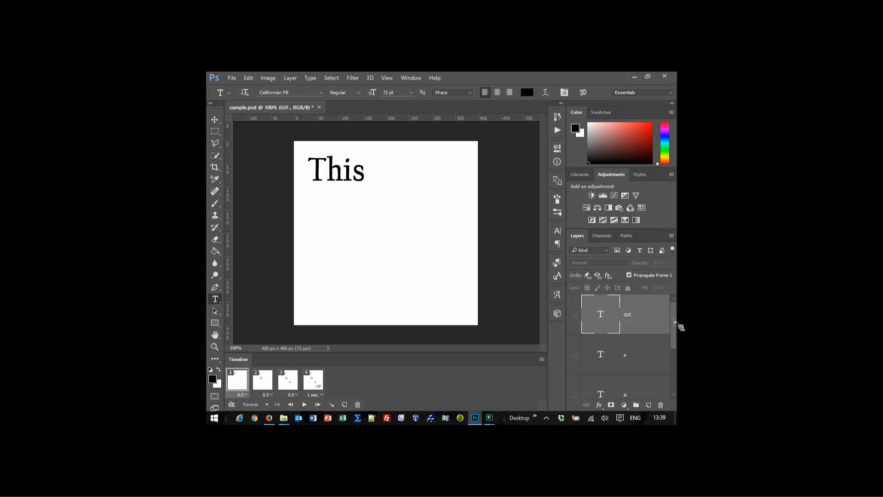
left_click_drag(674, 310, 673, 323)
left_click(272, 386)
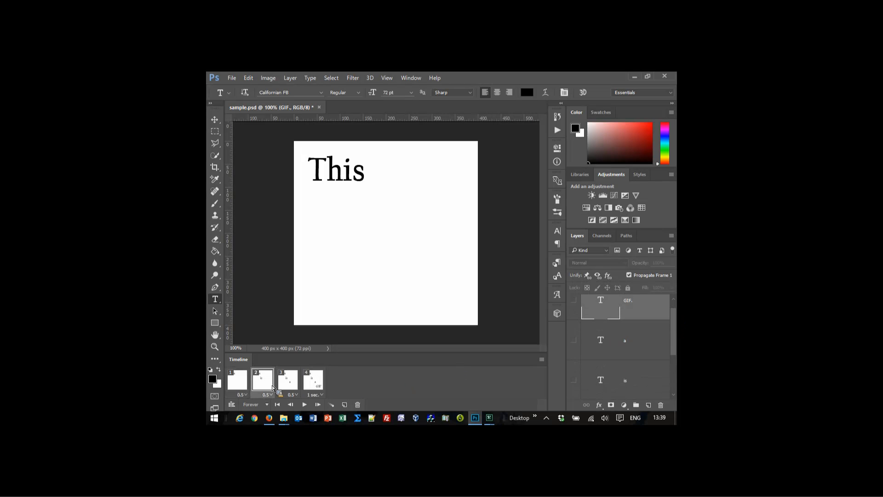
left_click(293, 386)
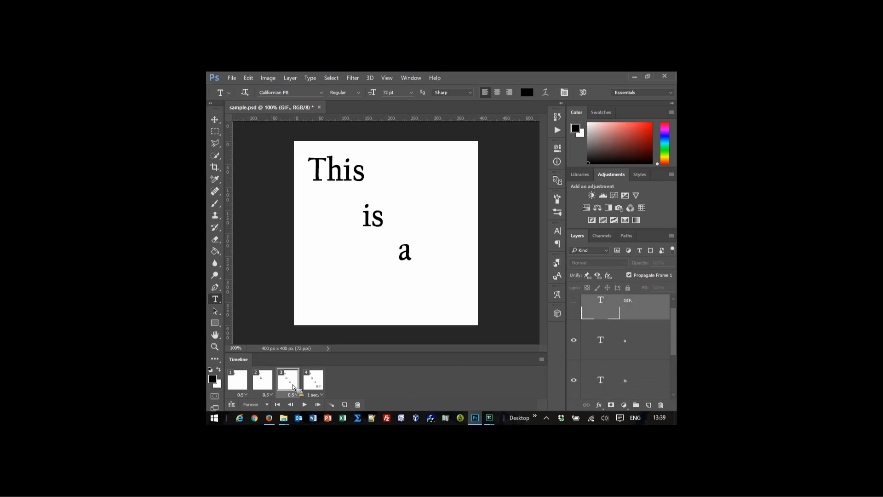
left_click(324, 385)
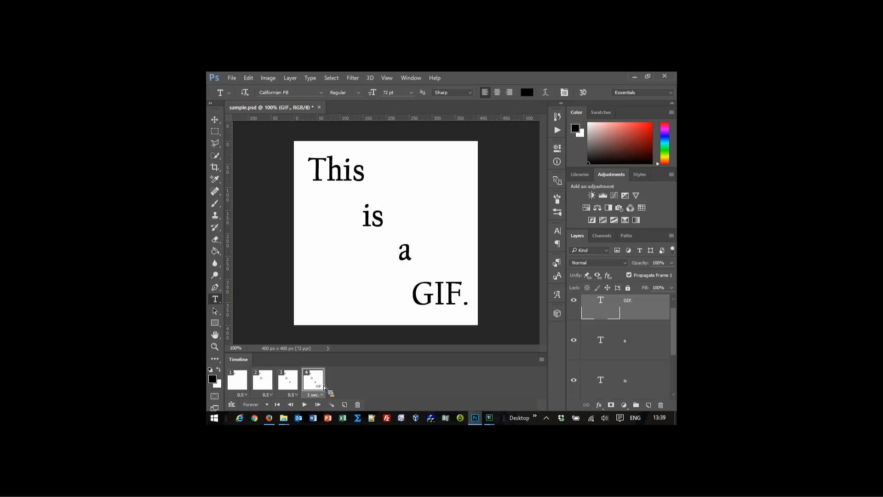
left_click(234, 78)
left_click(244, 180)
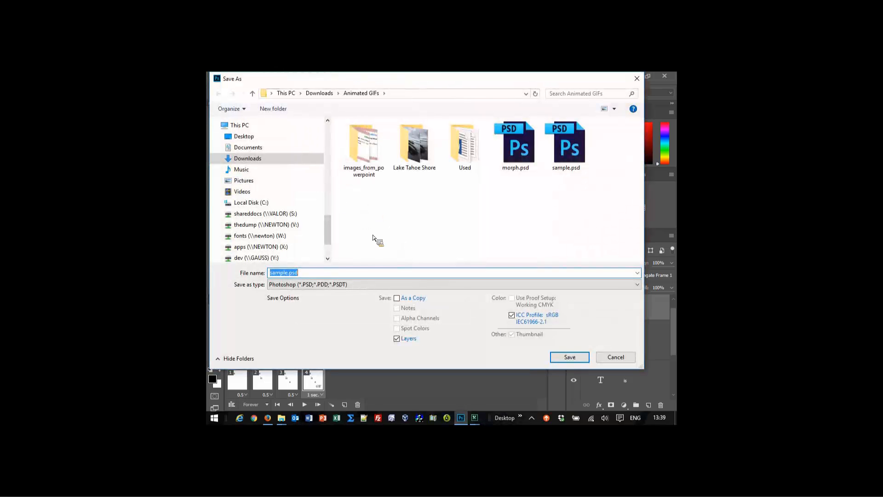
left_click(623, 359)
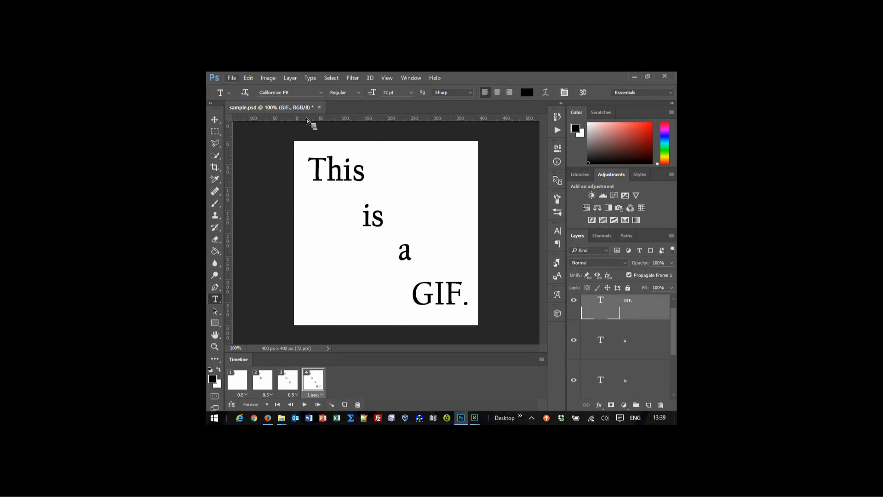
Step: Set up a Save for Web export of sample.psd with the Animated GIF preset
left_click(234, 79)
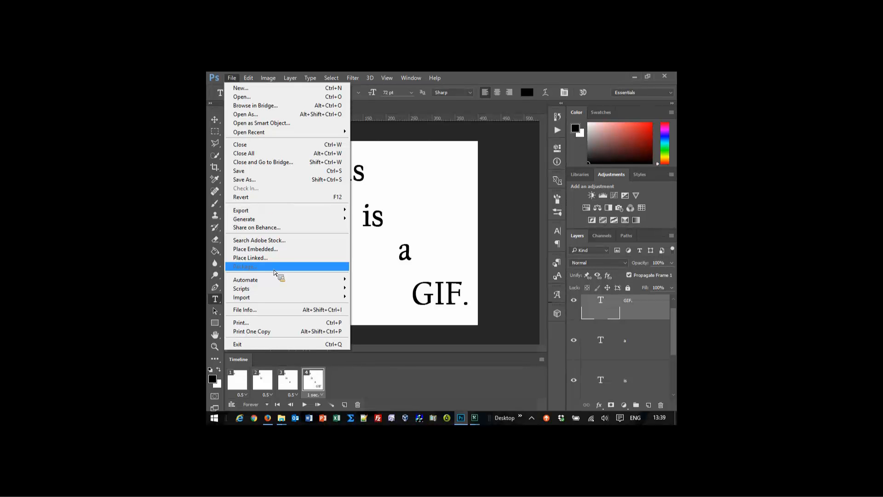
mouse_move(279, 214)
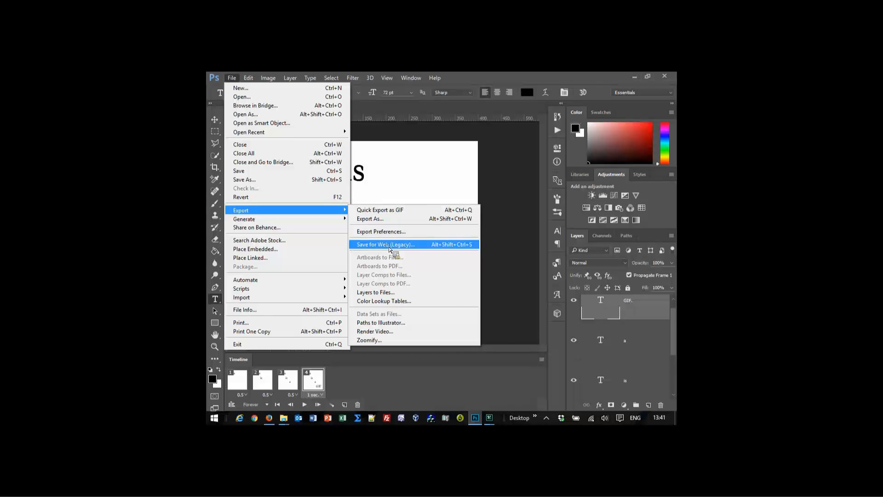
left_click(389, 249)
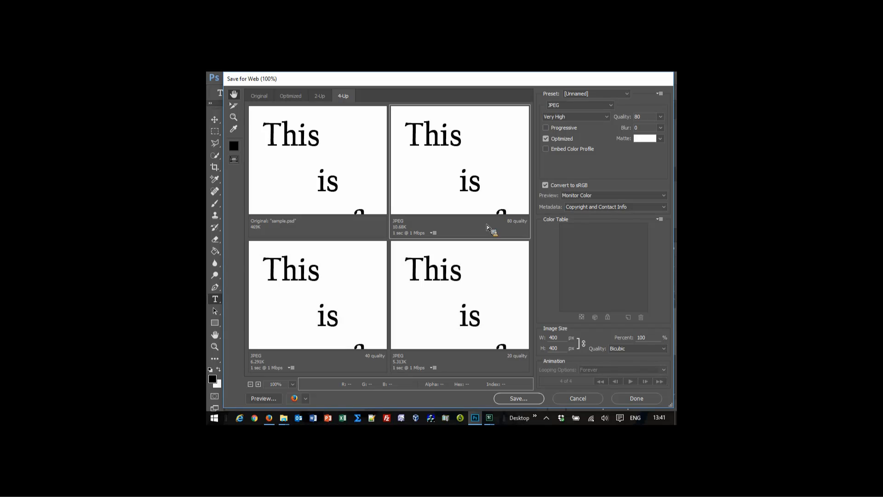
left_click(627, 94)
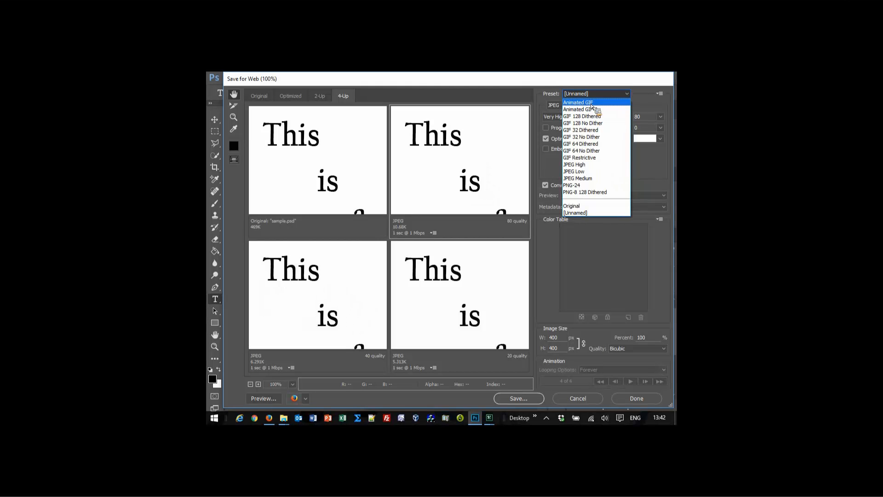
left_click(592, 104)
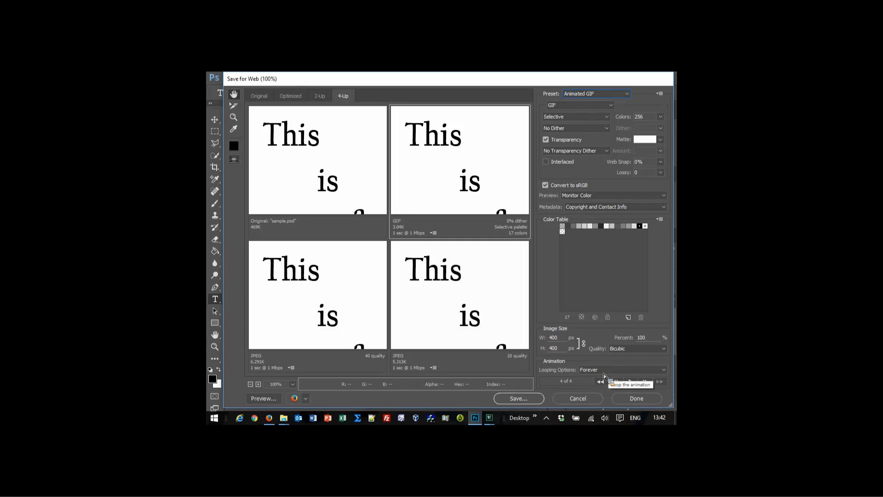
Step: Check the available looping options for the GIF animation and cancel the web export
left_click(666, 371)
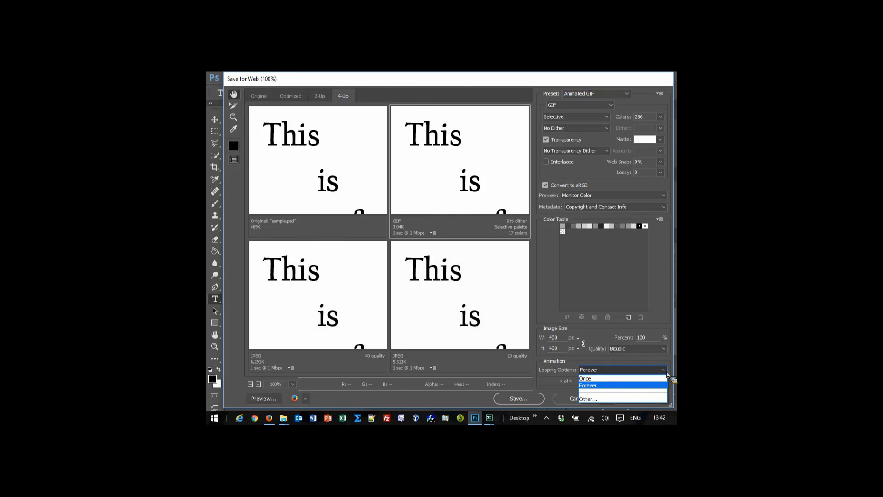
left_click(667, 372)
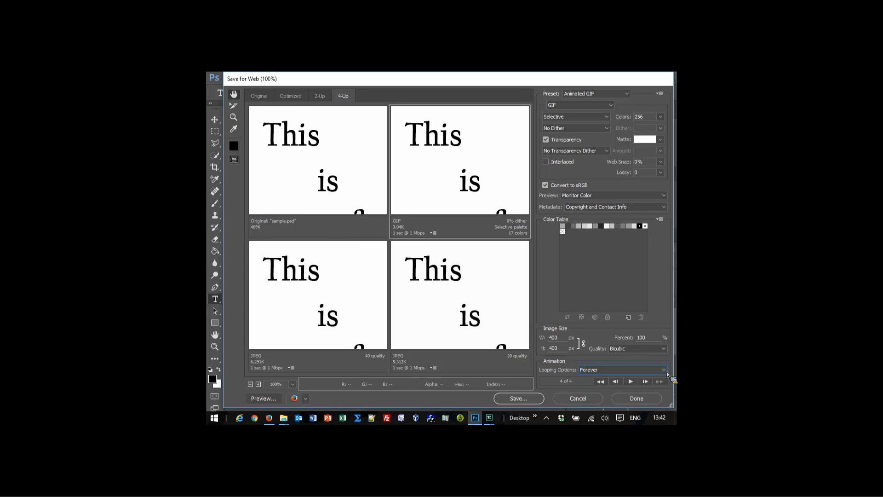
left_click(585, 399)
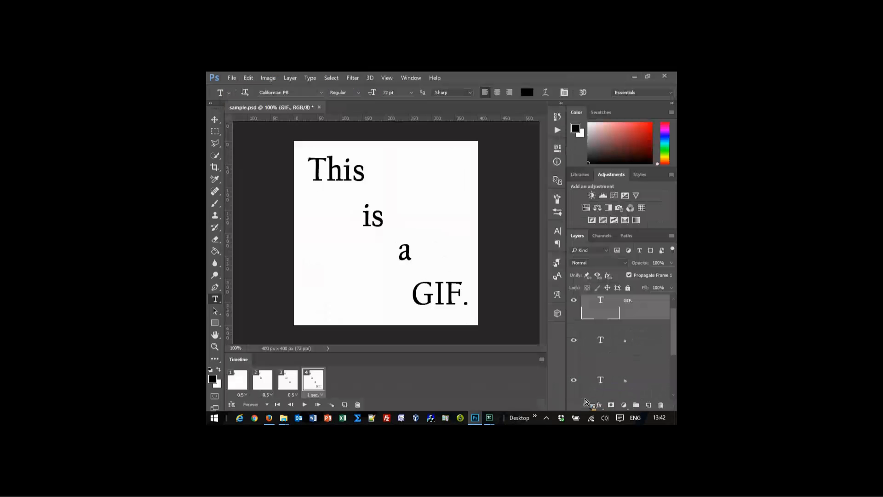
Step: Close sample.psd without saving and open the recent GIF file listed after elvis_300x250.jpg
left_click(320, 108)
left_click(444, 211)
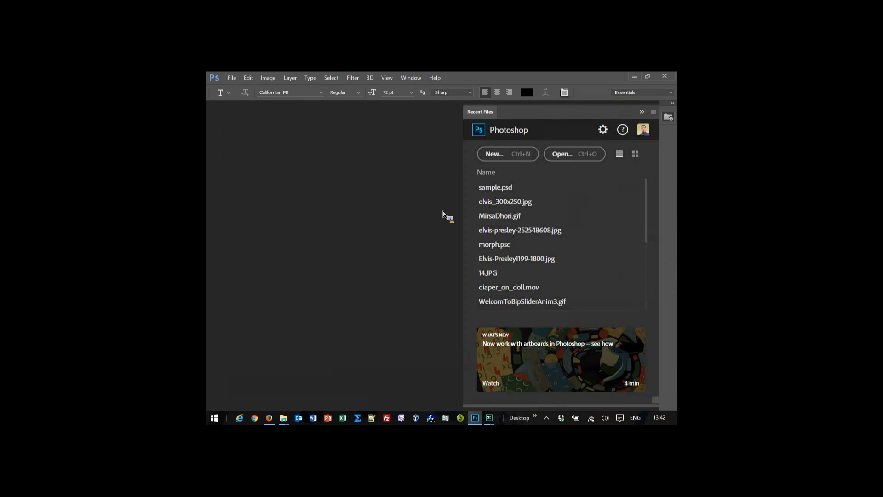
left_click(488, 216)
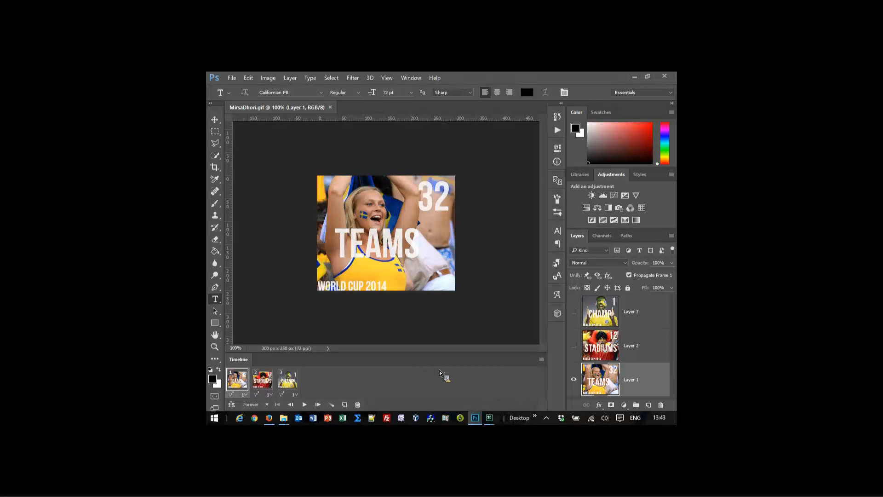
Step: Display frames 2 and 3 of the World Cup animation, play it and stop it
left_click(270, 384)
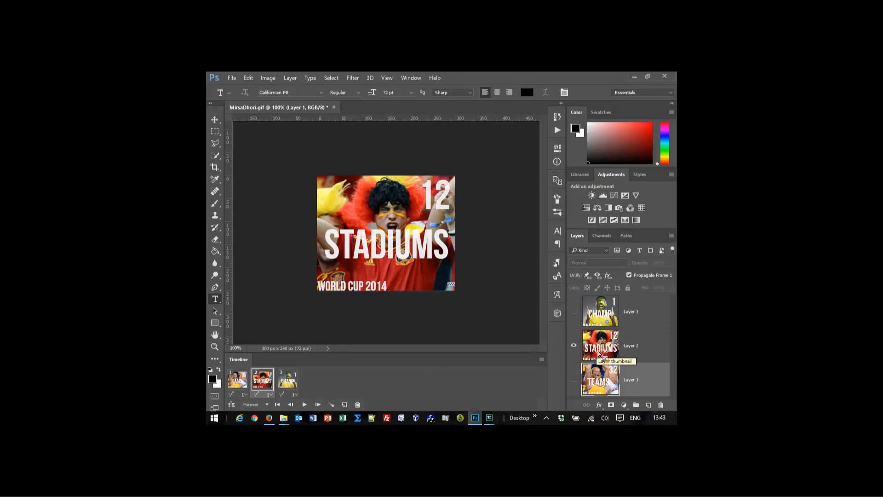
left_click(289, 381)
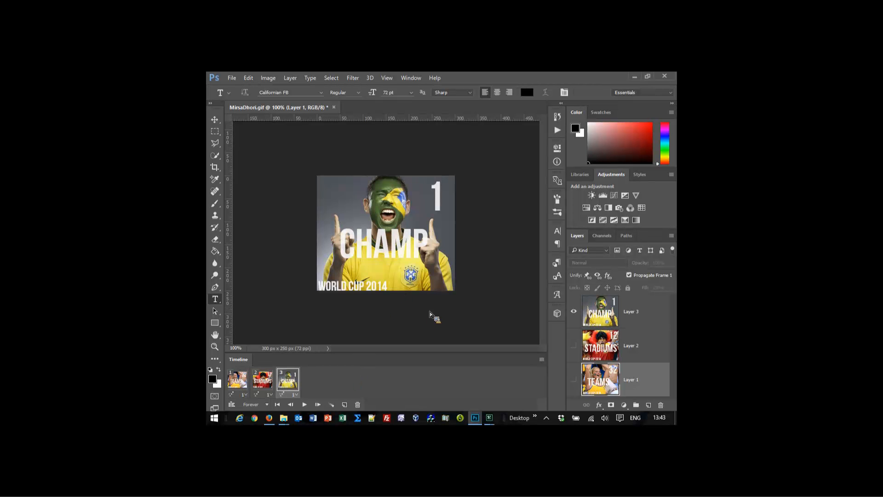
left_click(305, 404)
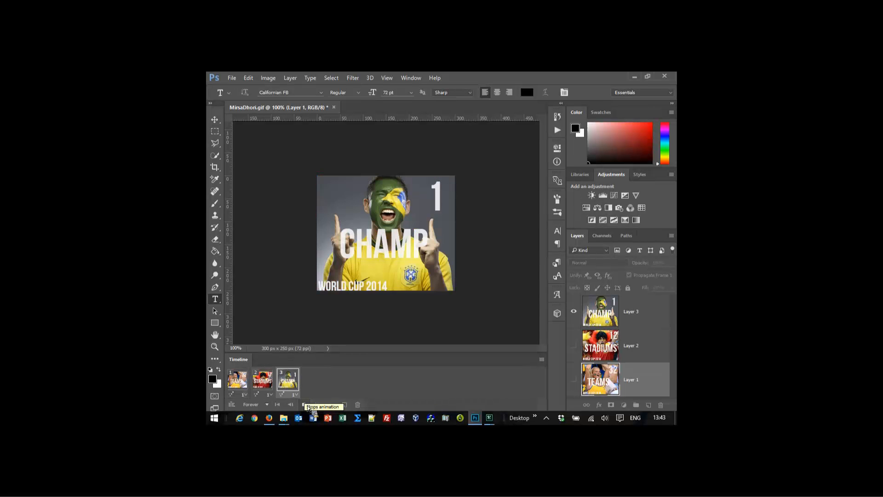
left_click(306, 405)
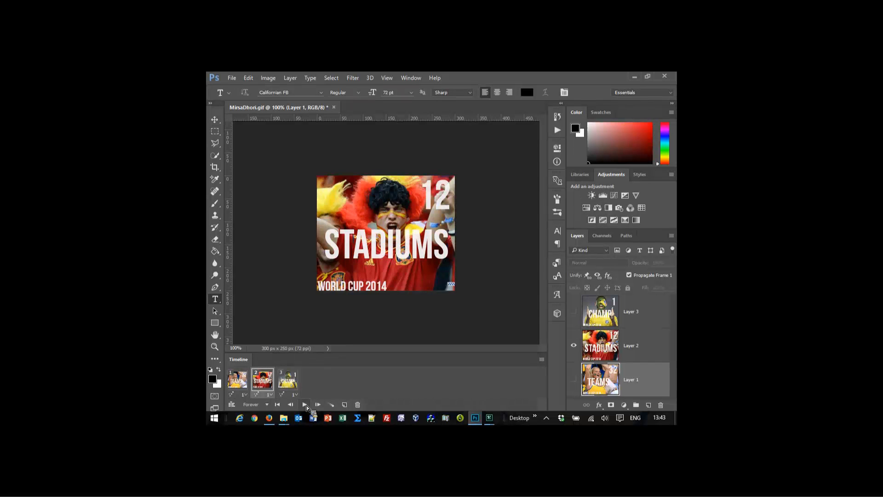
Step: Display frame 3 with the image fitted to the window and set the Type tool's font to Berlin Sans FB
left_click(293, 387)
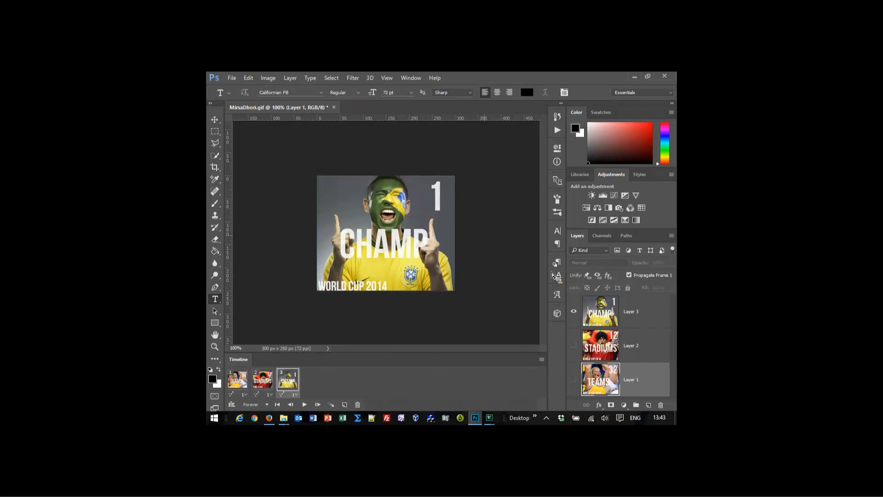
key("ctrl+0")
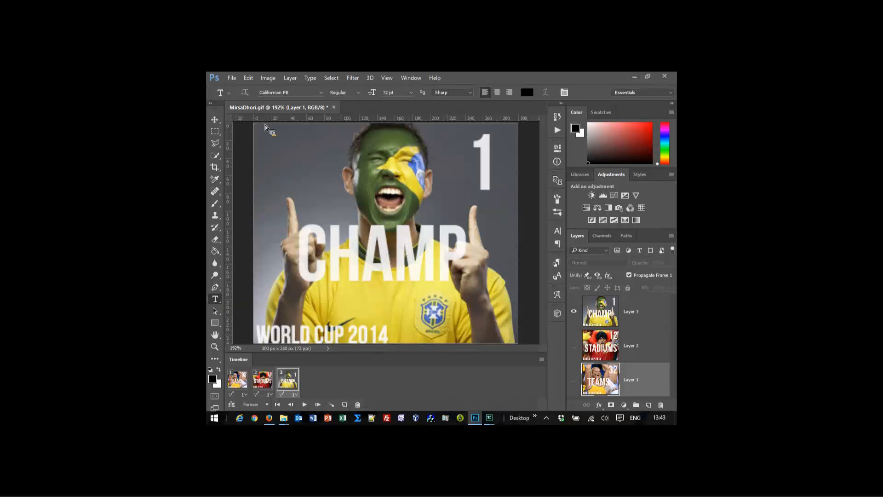
left_click(323, 94)
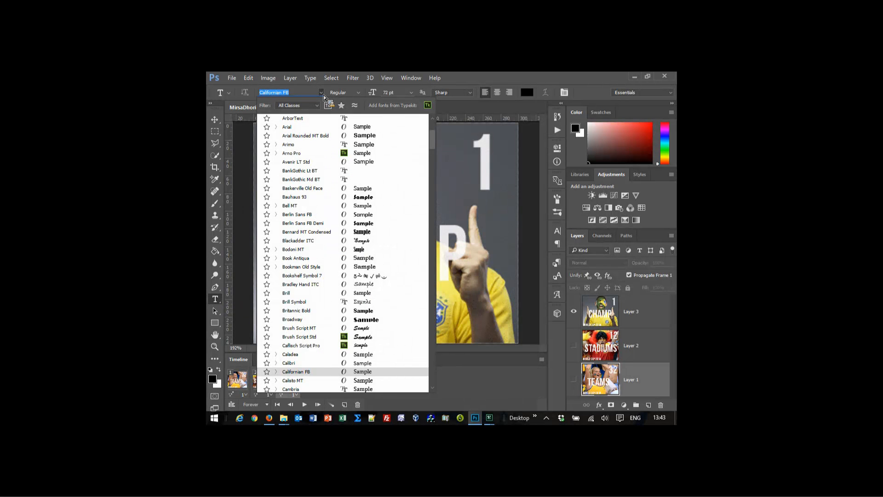
left_click(313, 217)
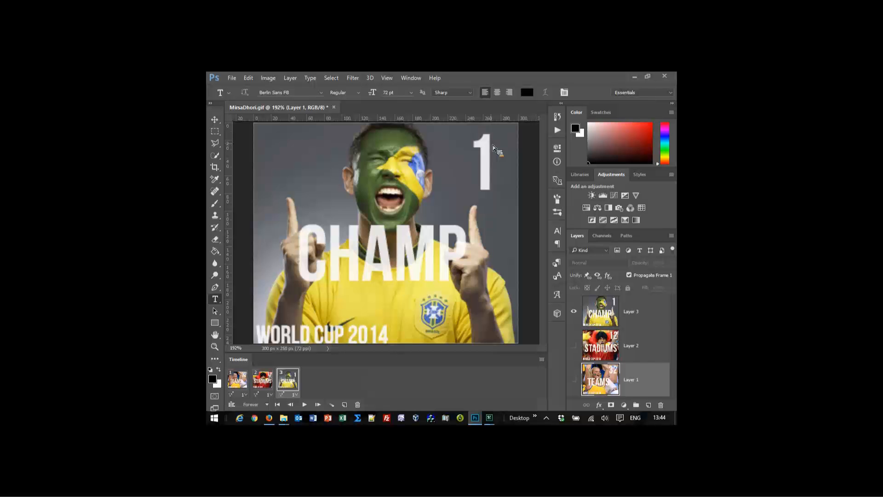
Step: Add a text layer reading "1" over the picture's numeral 1 and set its color to white
left_click(480, 167)
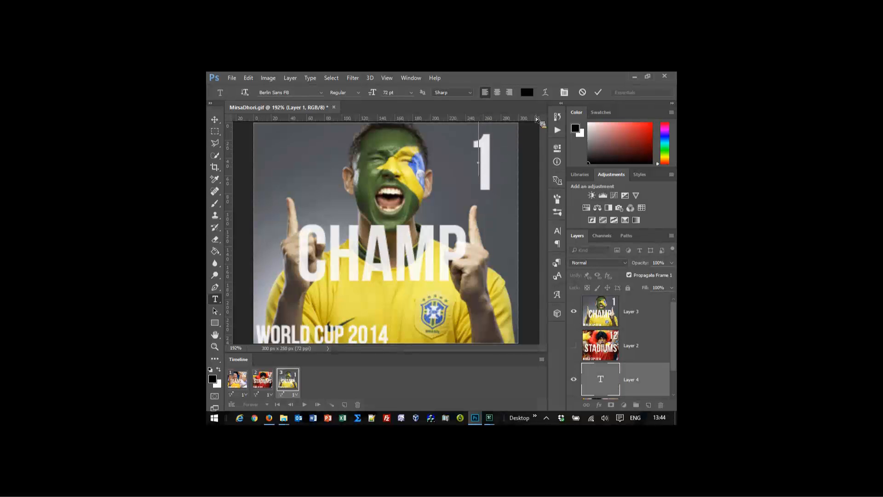
left_click(528, 94)
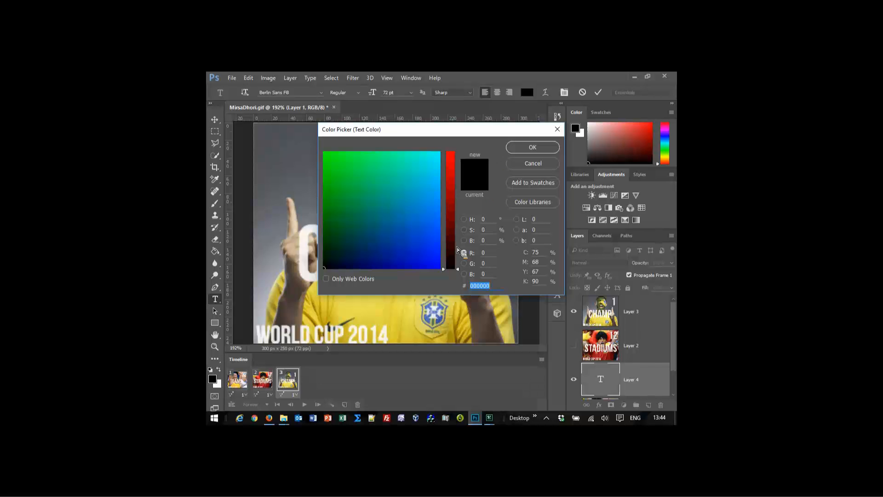
left_click_drag(460, 270, 454, 149)
left_click_drag(328, 270, 446, 139)
left_click(533, 147)
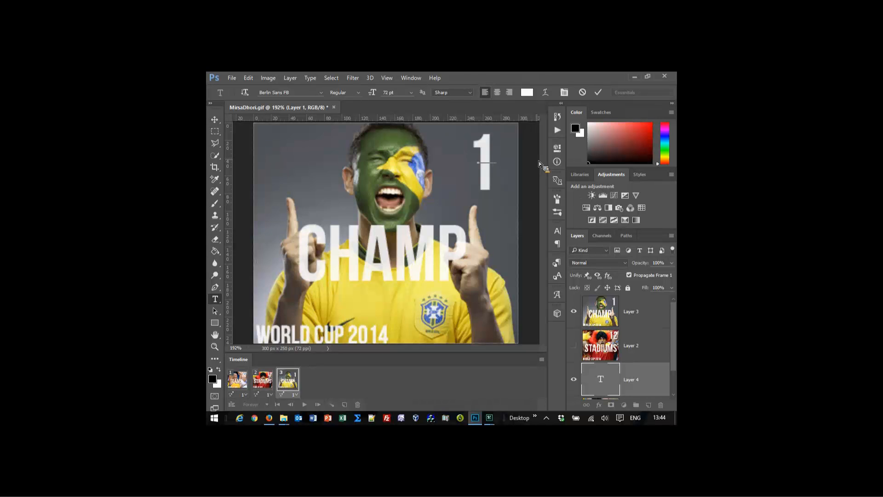
key("ctrl+a")
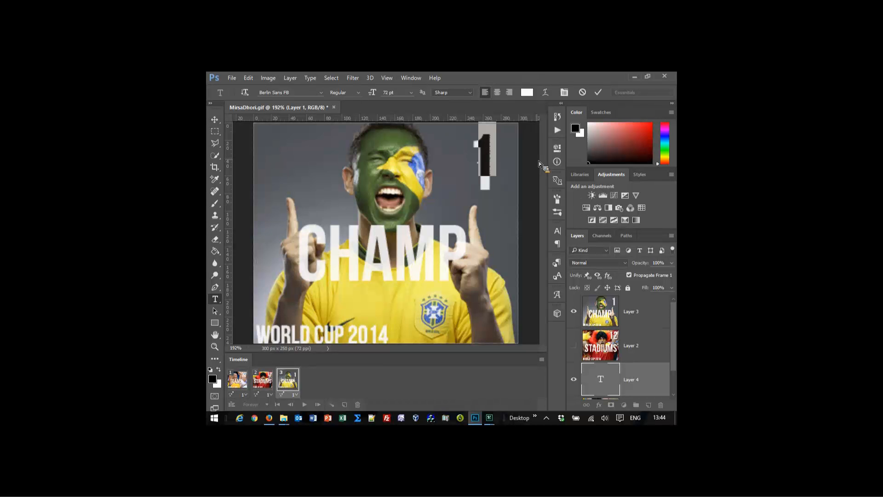
key("Right")
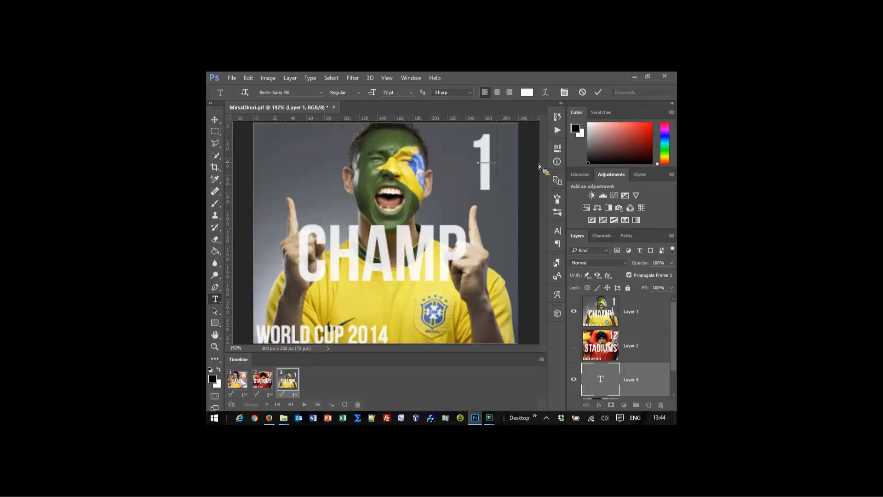
left_click(598, 92)
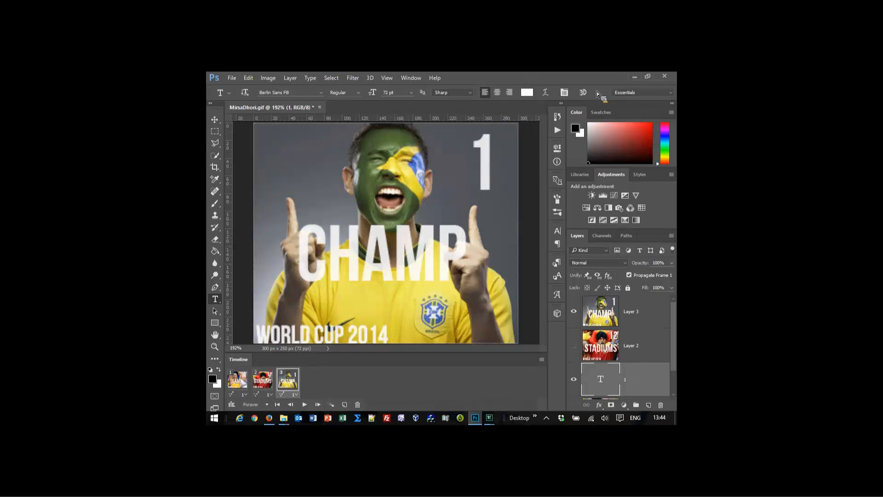
Step: Move the "1" text layer above Layer 3 and nudge the text vertically over the picture's numeral 1
key("v")
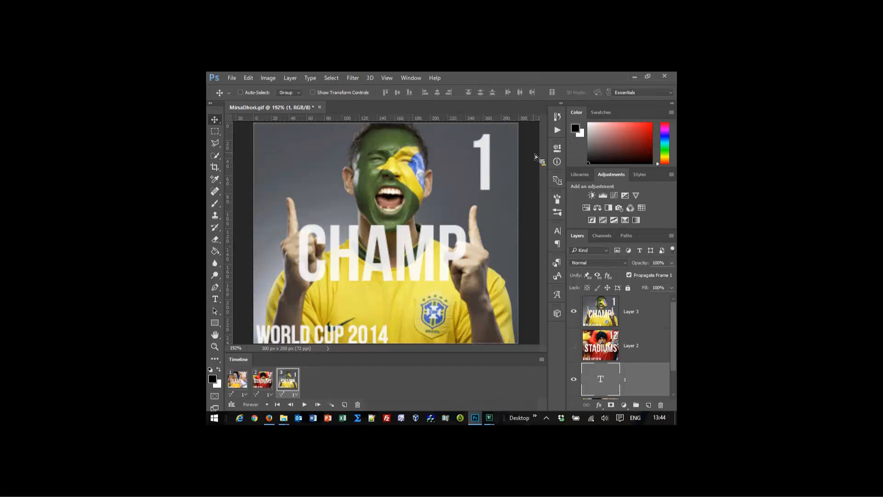
left_click_drag(649, 377, 649, 300)
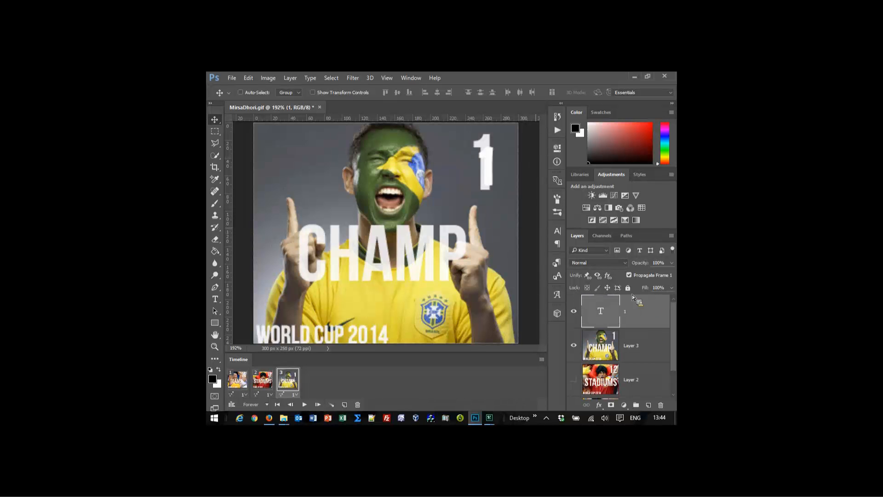
key("Up")
key("Up")
key("Up")
key("Up")
key("Up")
Step: Select the text of the "1" layer and set its font size to 128 pt
left_click(215, 299)
double_click(496, 173)
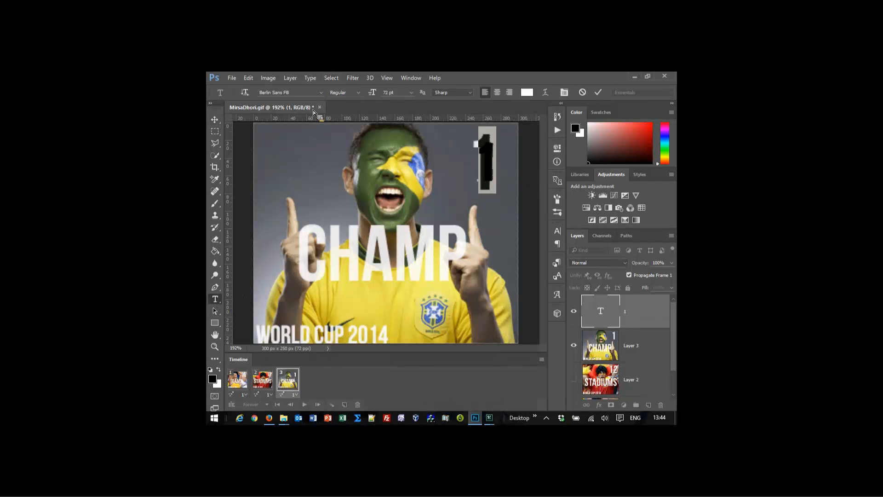
left_click(408, 94)
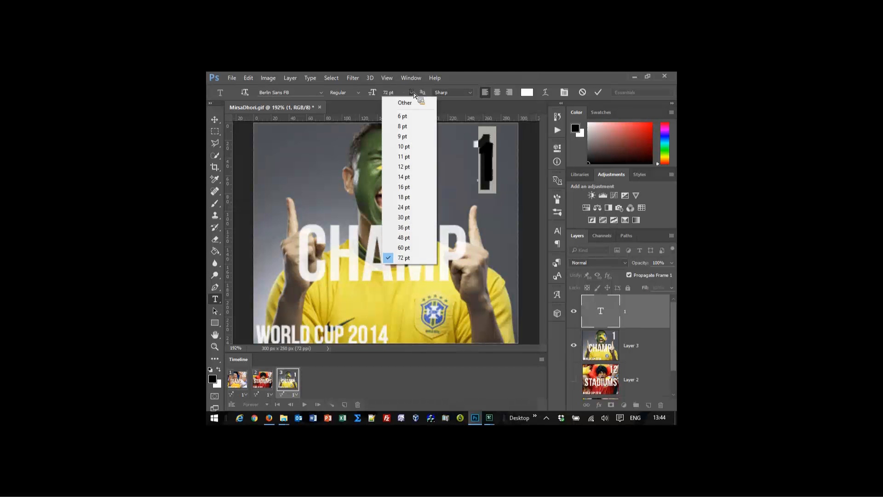
left_click(390, 96)
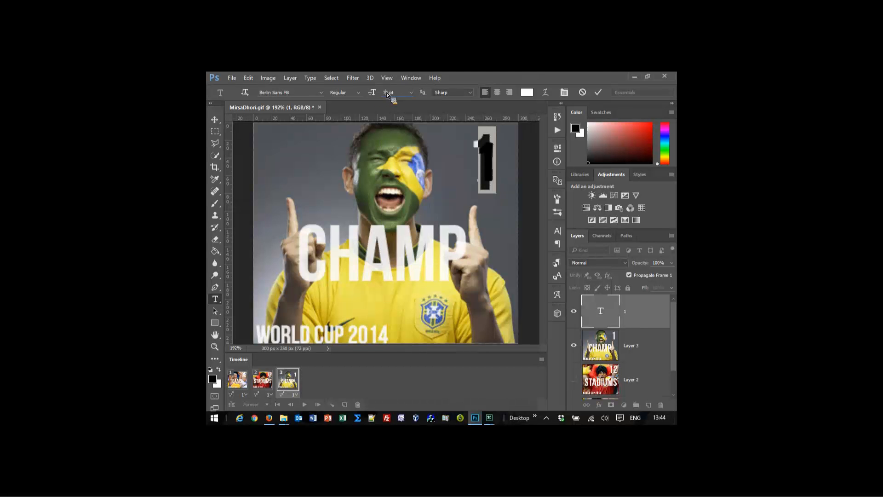
key("BackSpace")
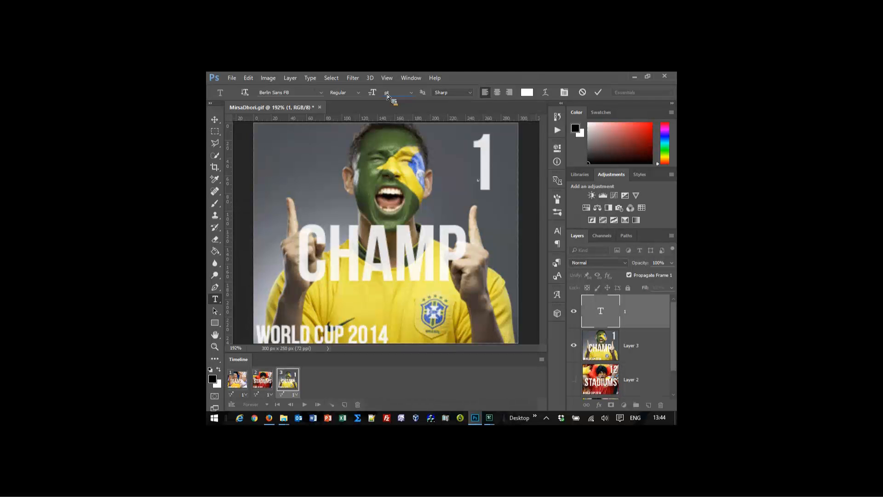
type("8")
left_click(382, 93)
type("1")
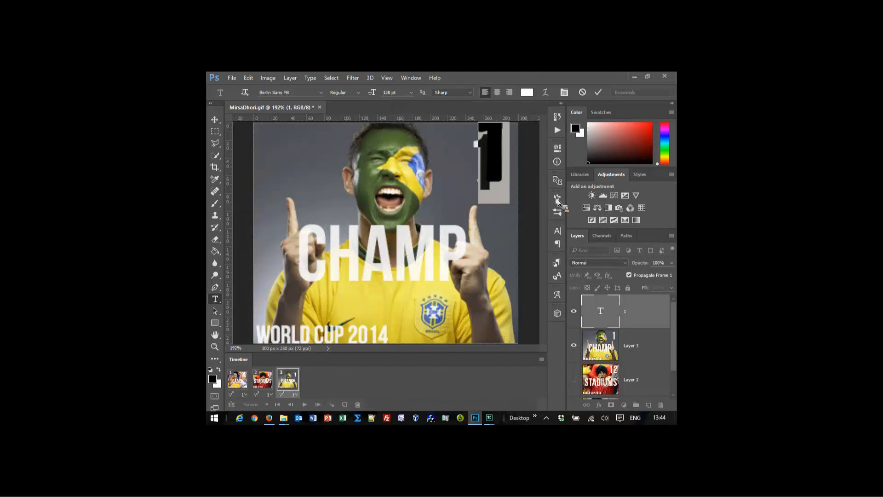
Step: Set the horizontal scale of the "1" text to 125% and commit the text edit
left_click(559, 231)
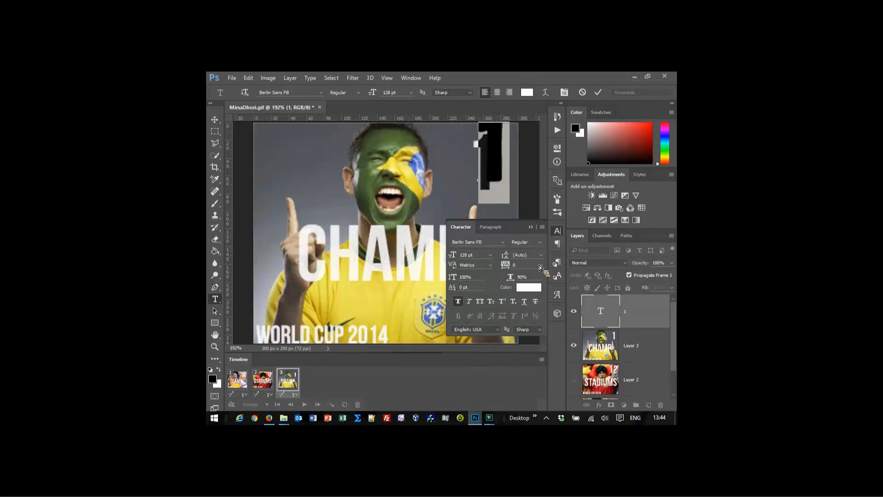
left_click(515, 279)
type("125")
key("Return")
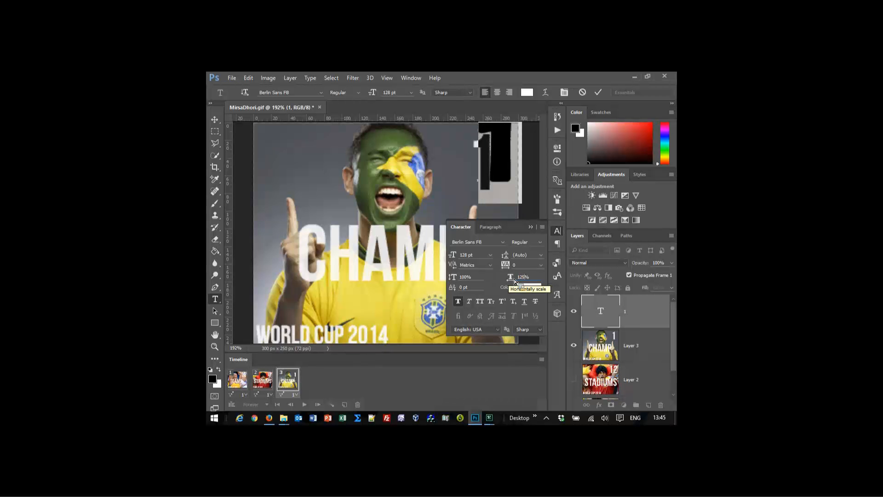
left_click(531, 227)
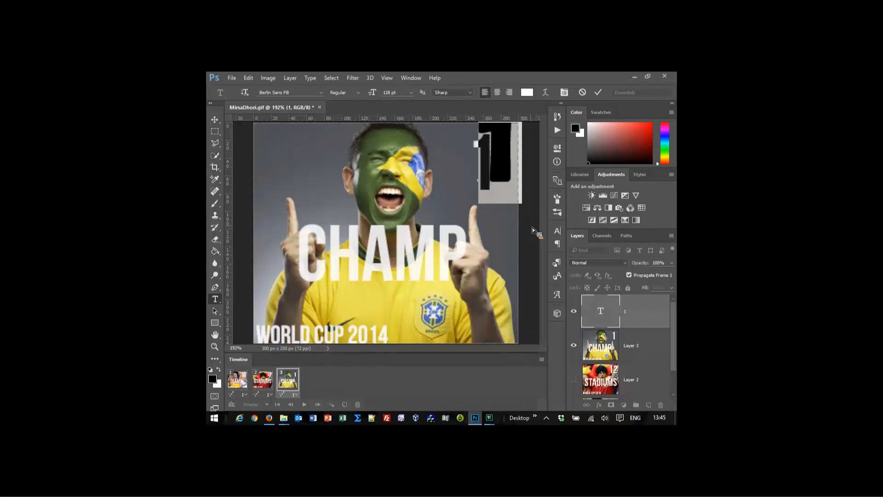
left_click(596, 92)
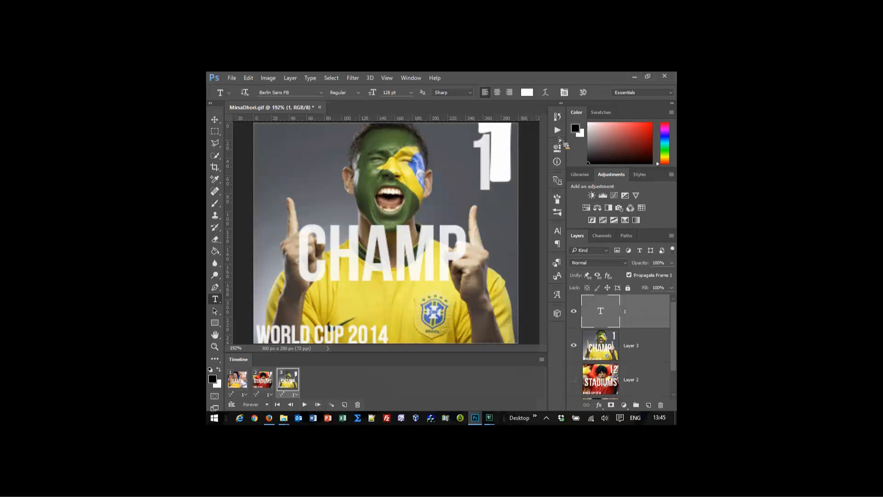
Step: Nudge the "1" text down and to the left until it covers the picture's numeral 1
key("v")
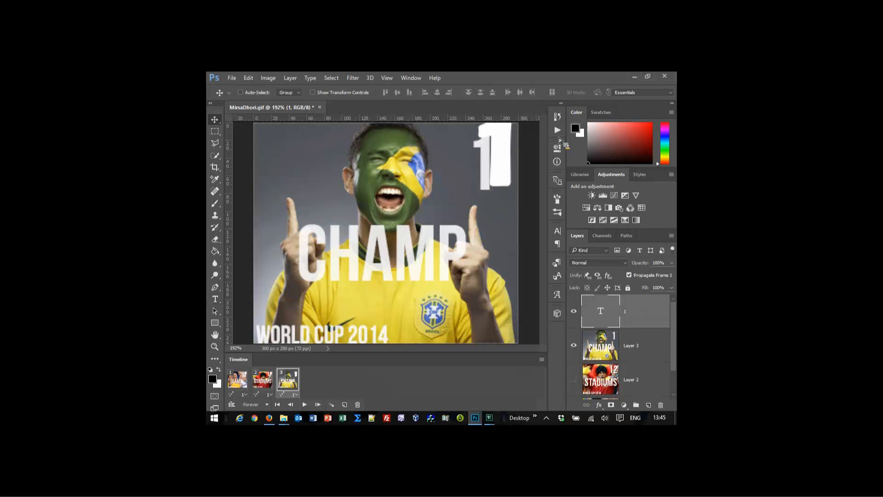
key("Down")
key("Down")
key("Down")
key("Down")
key("Down")
key("Down")
key("Down")
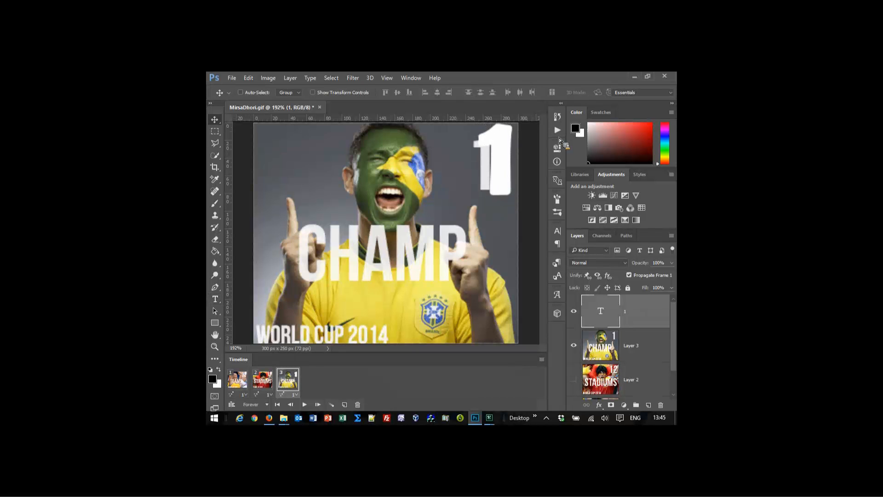
key("Left")
key("Left")
key("Left")
key("Left")
key("Left")
key("Left")
key("Left")
key("Left")
key("Left")
key("Left")
key("Left")
key("Left")
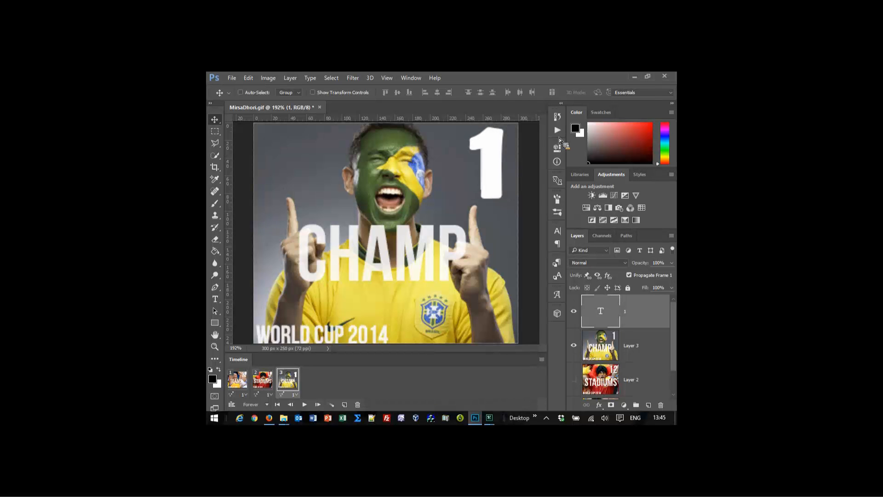
key("Left")
key("Left")
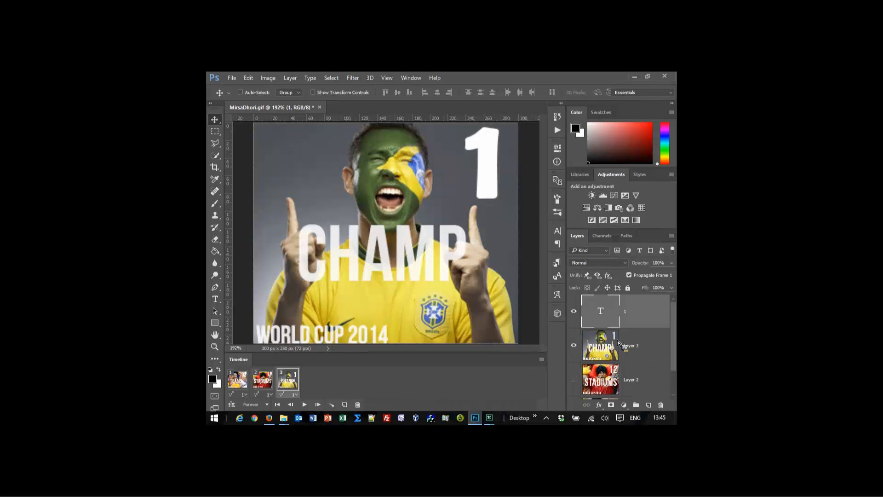
Step: Hide the "1" text layer to view Layer 3 alone, and show the text layer again
left_click(574, 311)
left_click(618, 336)
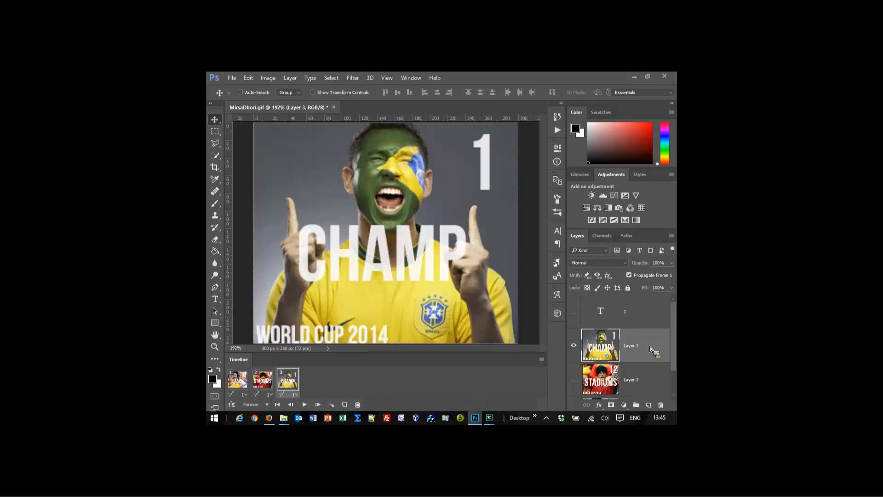
key("j")
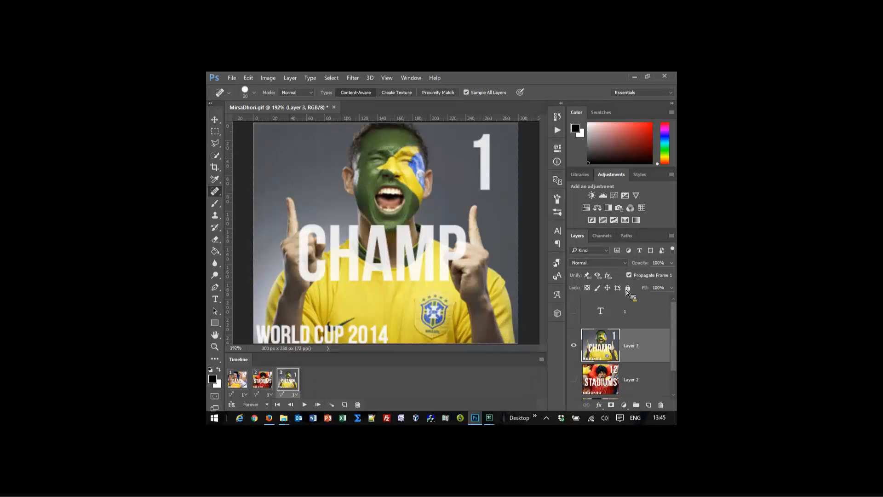
left_click(643, 310)
left_click(578, 314)
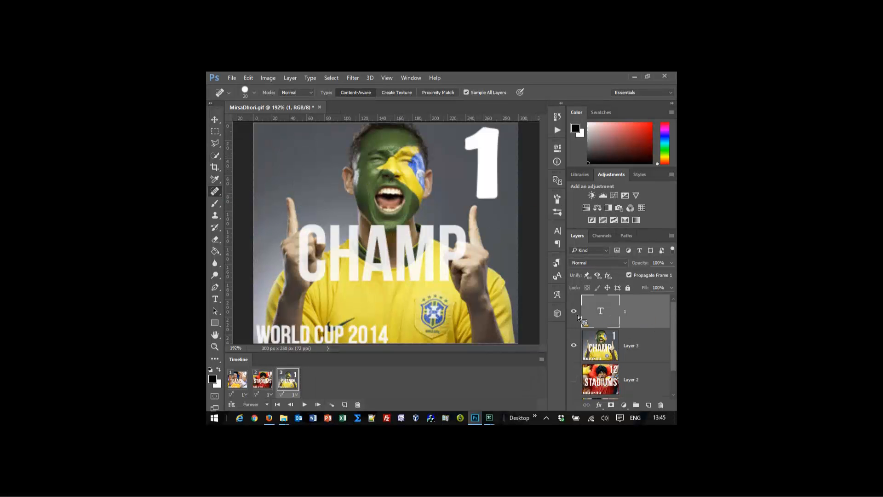
Step: Merge the "1" text layer down into Layer 3
right_click(587, 320)
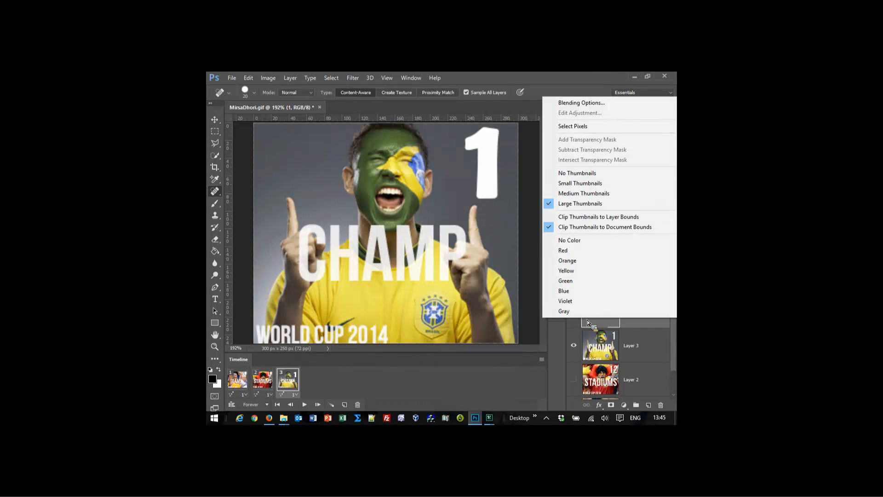
left_click(580, 323)
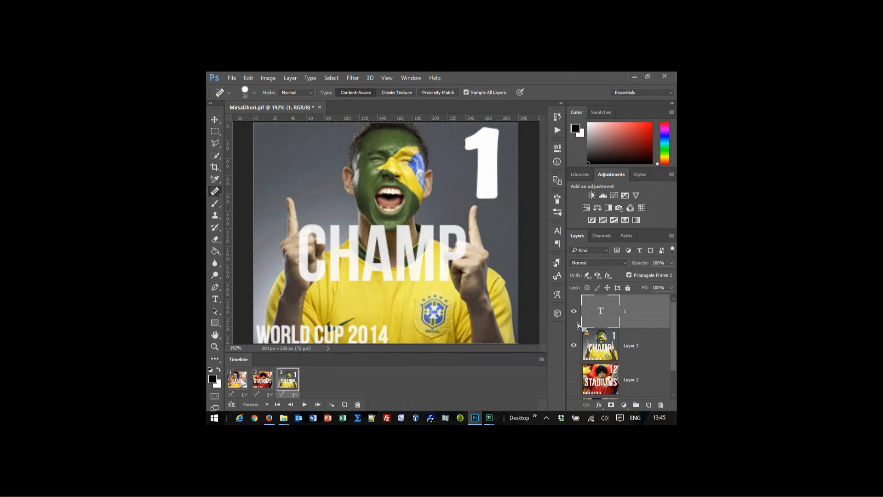
key("ctrl+e")
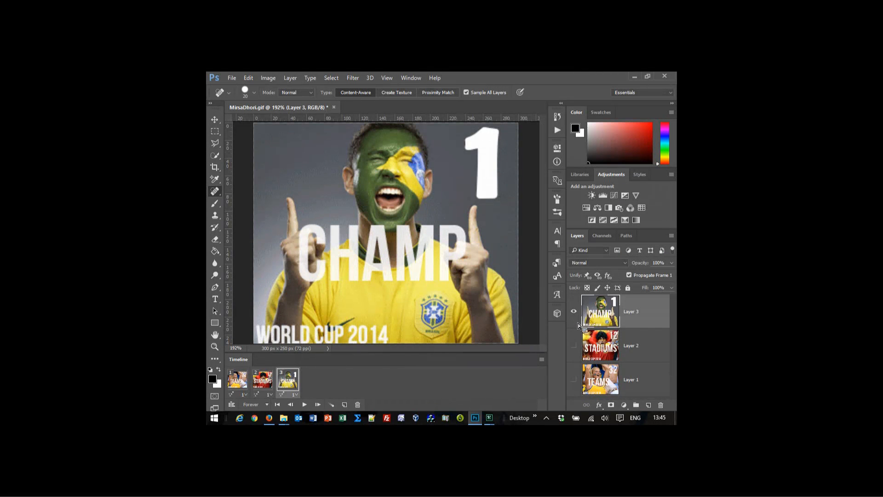
Step: Play the animation to check the merged numeral, stop it and select frame 3
left_click(305, 406)
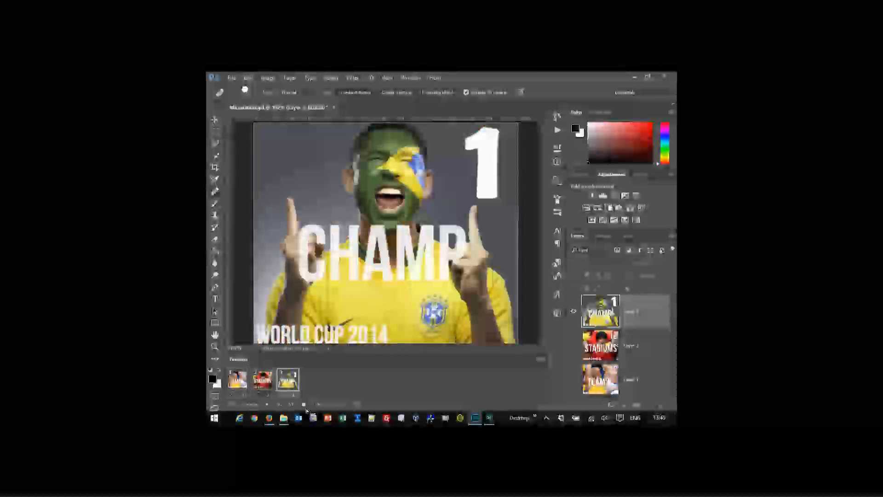
left_click(304, 407)
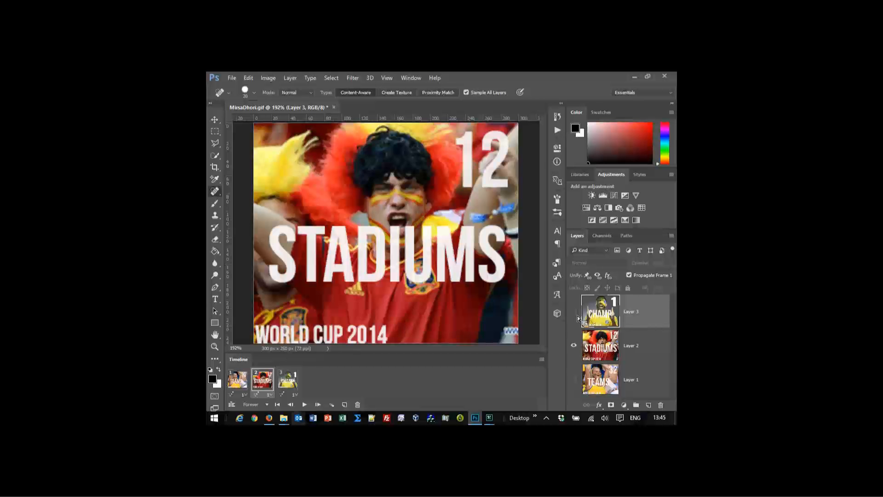
left_click(292, 381)
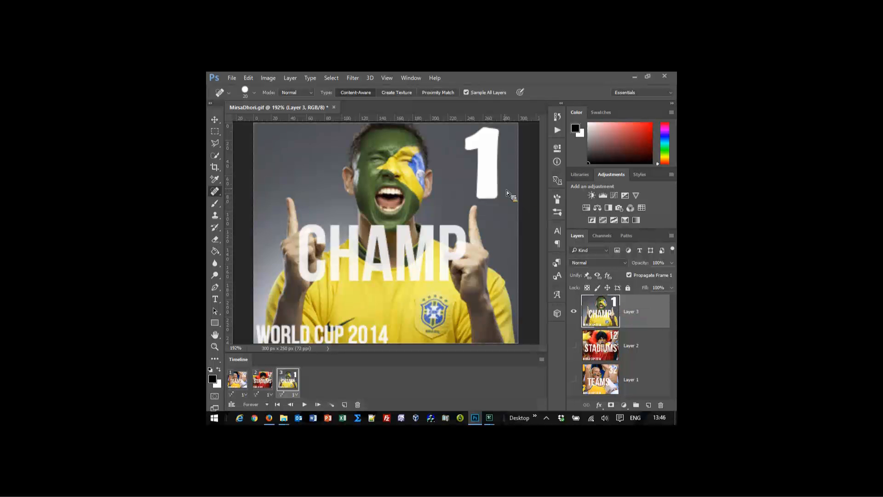
Step: Open elvis_300x250.jpg and bring its picture into MirsaDhori.gif as a new layer filling the canvas in frame 3
key("v")
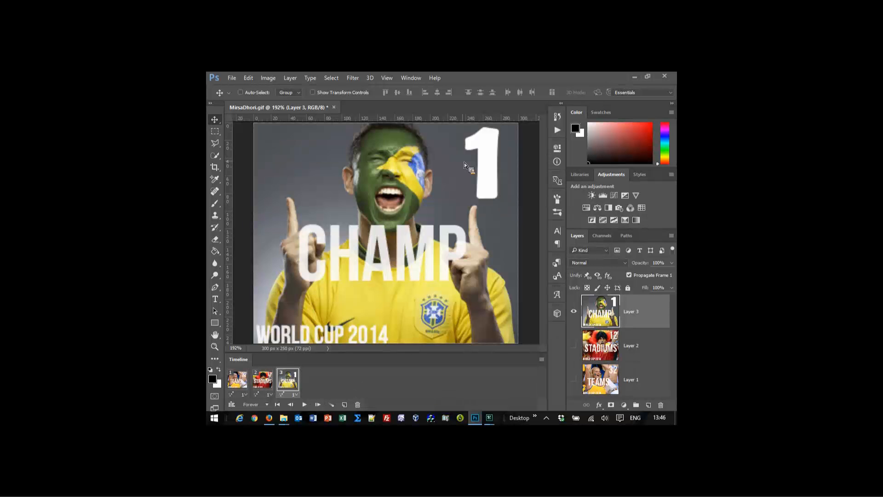
key("ctrl+o")
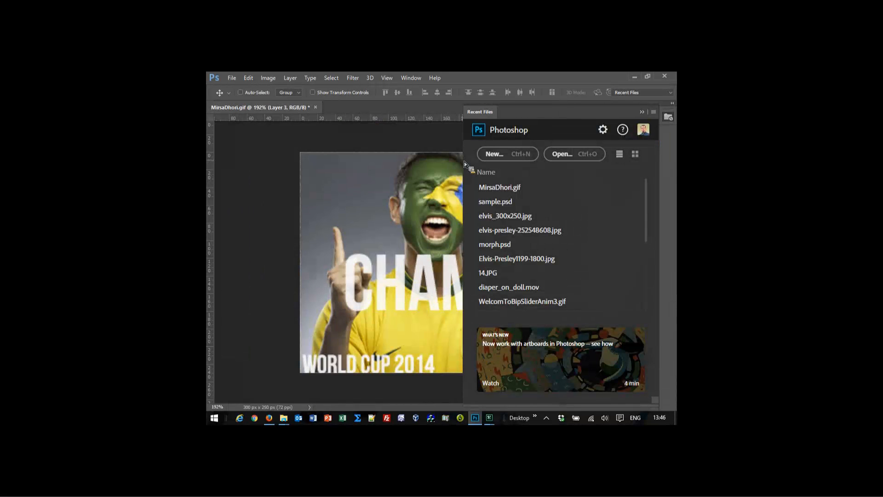
left_click(574, 155)
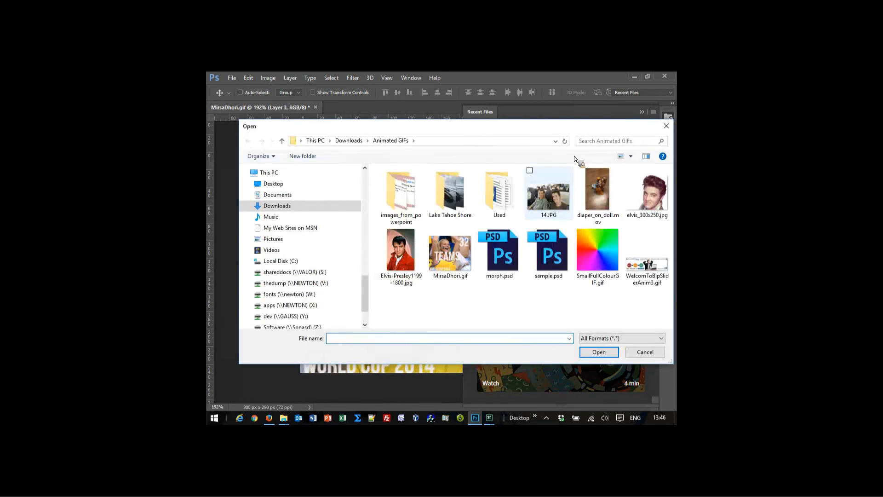
double_click(641, 203)
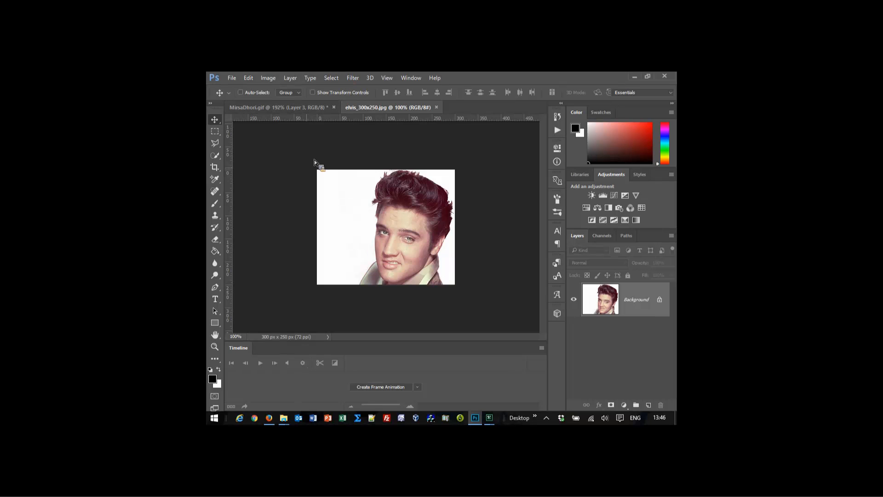
mouse_move(379, 214)
left_mouse_down()
mouse_move(297, 118)
mouse_move(398, 195)
mouse_move(380, 216)
left_mouse_up()
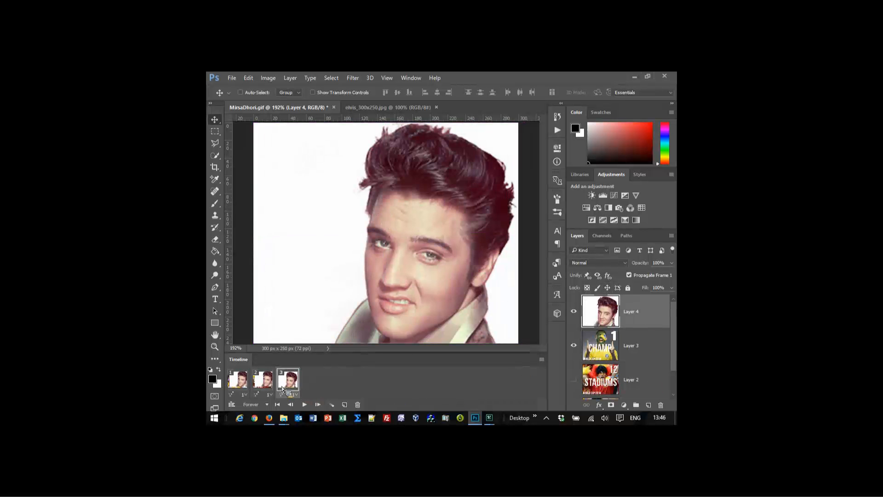
Step: Hide the Elvis picture layer in frame 1 and check frames 2 and 3
left_click(245, 382)
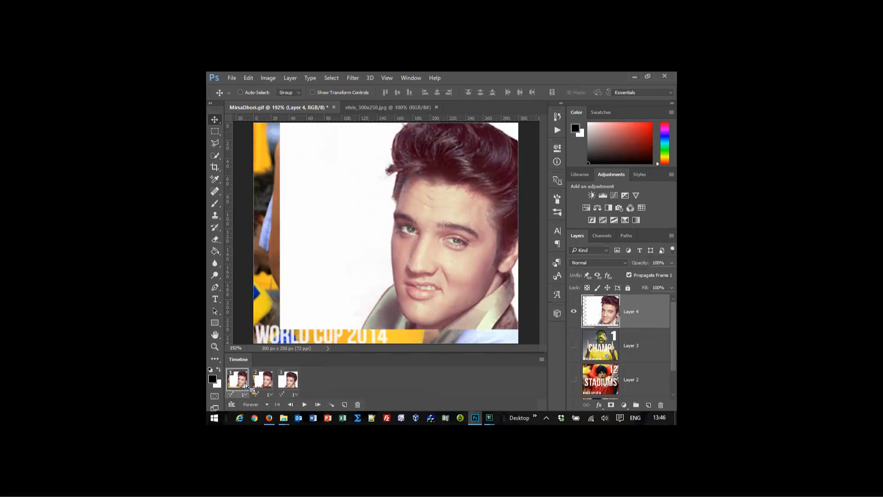
left_click(576, 314)
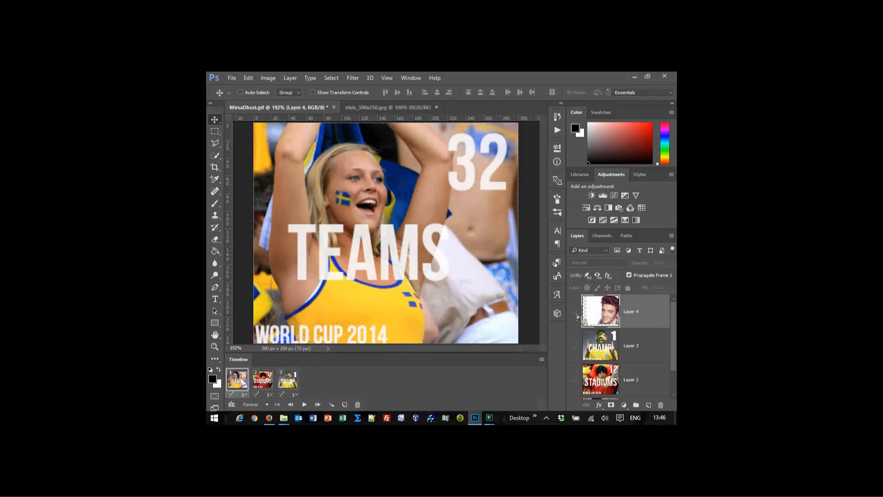
left_click(262, 380)
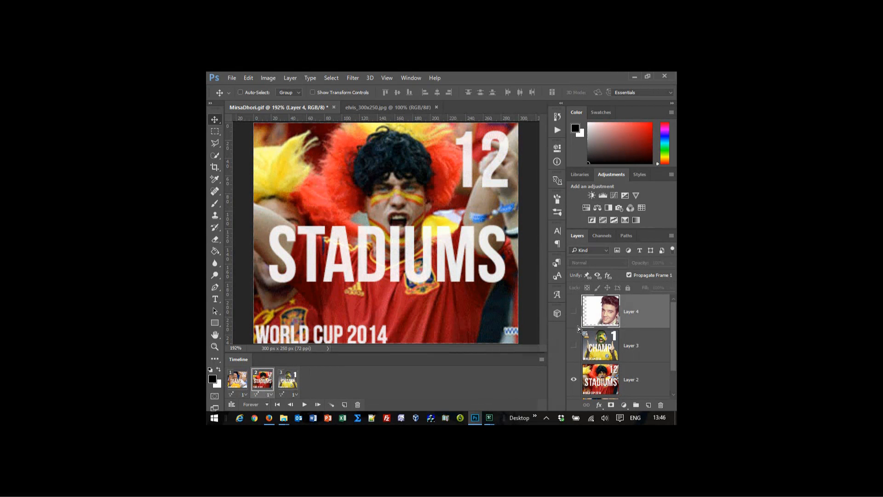
left_click(288, 380)
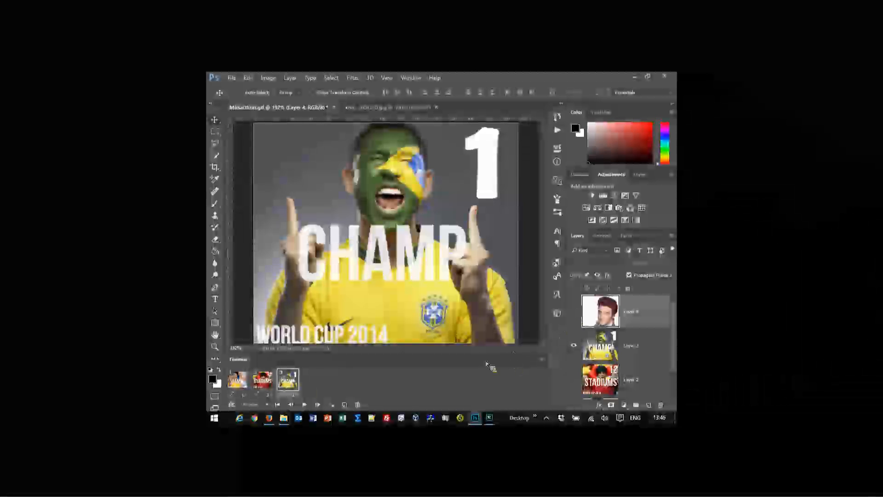
Step: Add a fourth frame that hides Layer 3 and shows the Elvis picture layer
left_click(349, 409)
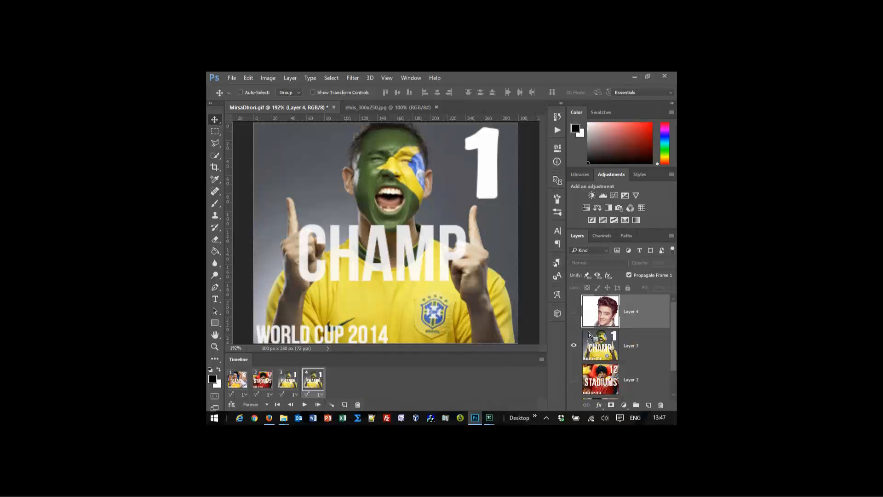
left_click(575, 345)
left_click(574, 312)
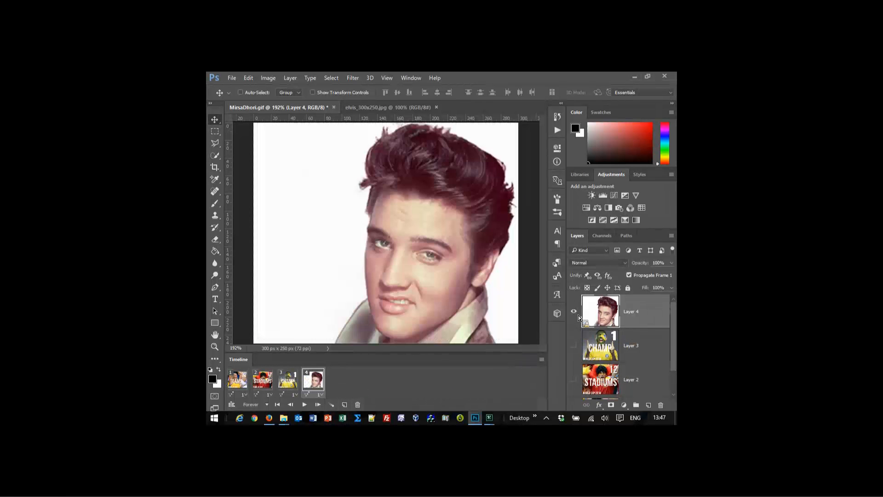
Step: Start a text layer on the white area beside Elvis's hair and set the text color to black, 000000
left_click(220, 298)
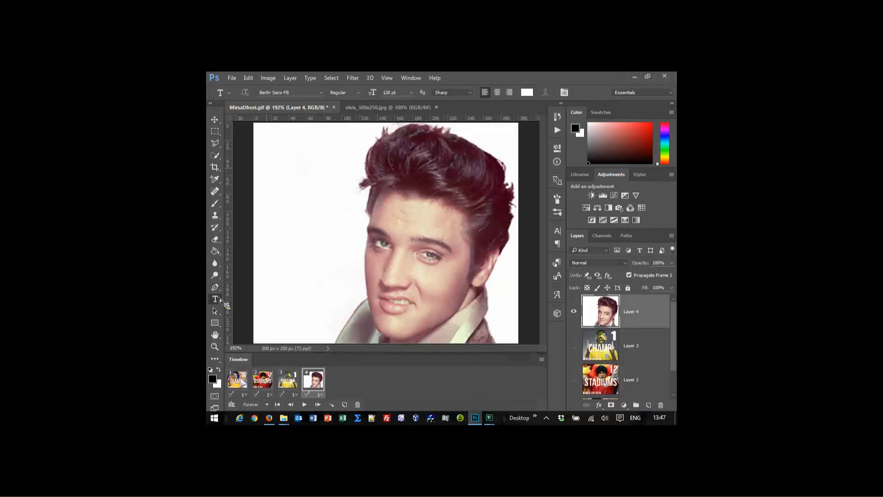
left_click(274, 178)
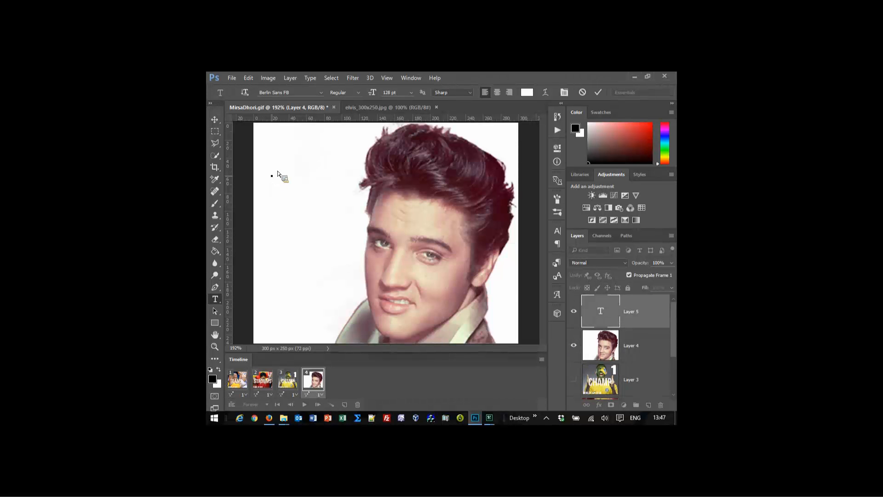
left_click(527, 92)
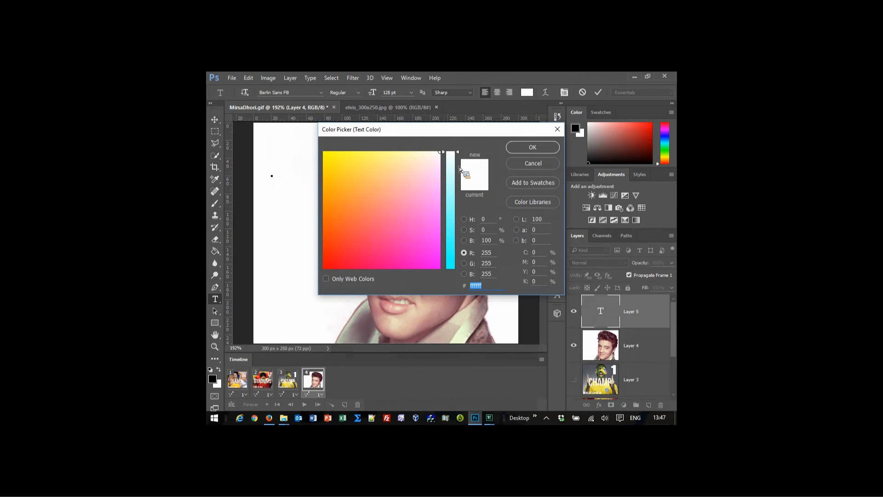
left_click_drag(458, 152, 459, 272)
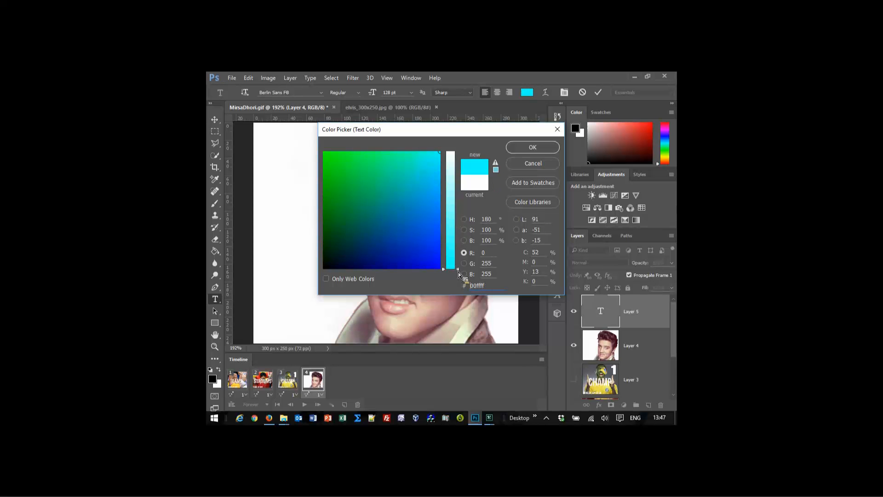
mouse_move(440, 157)
left_mouse_down()
mouse_move(309, 222)
mouse_move(306, 287)
left_mouse_up()
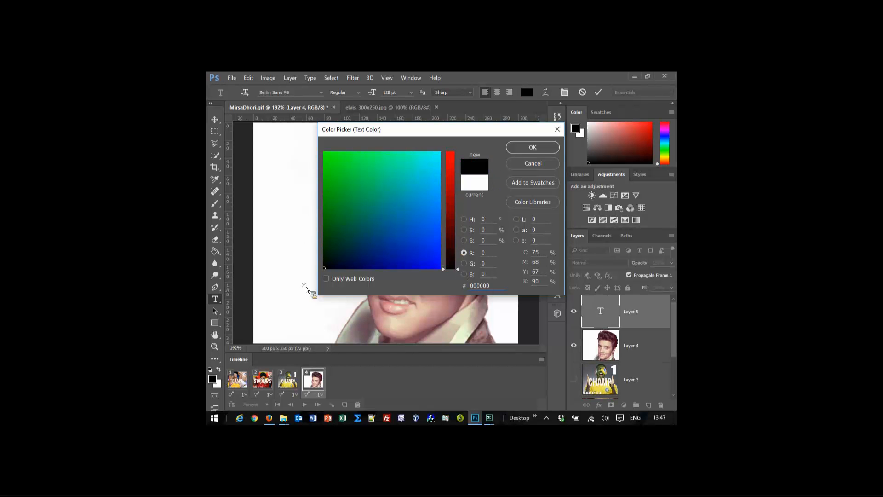
left_click(536, 150)
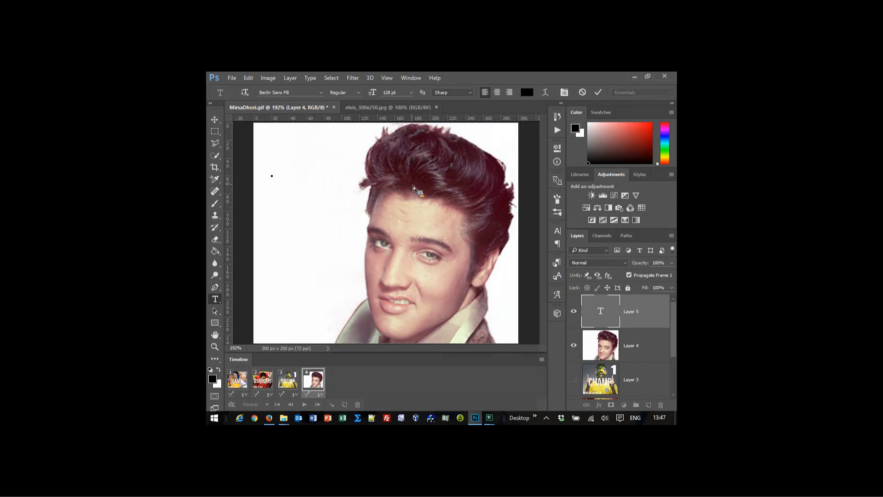
Step: Enter "1" at 128 pt with "King" at 48 pt on the line below, and commit the text
type("1")
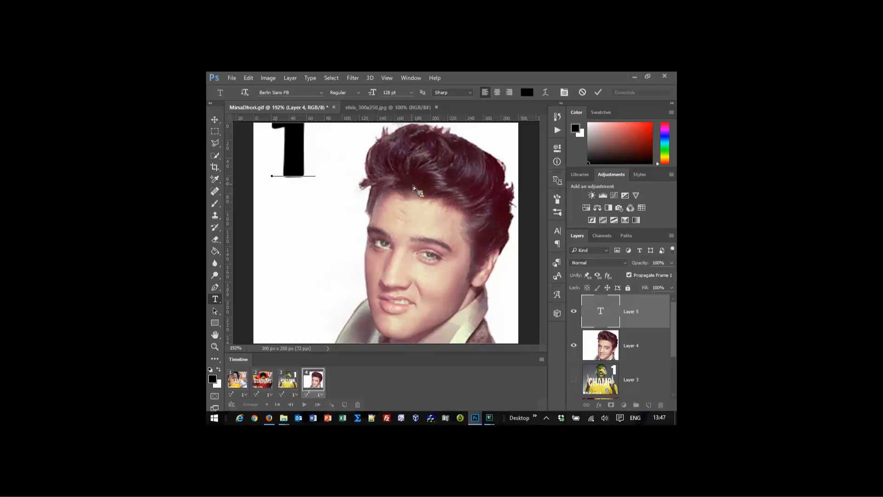
double_click(391, 93)
type("ki")
key("ctrl+z")
type("King")
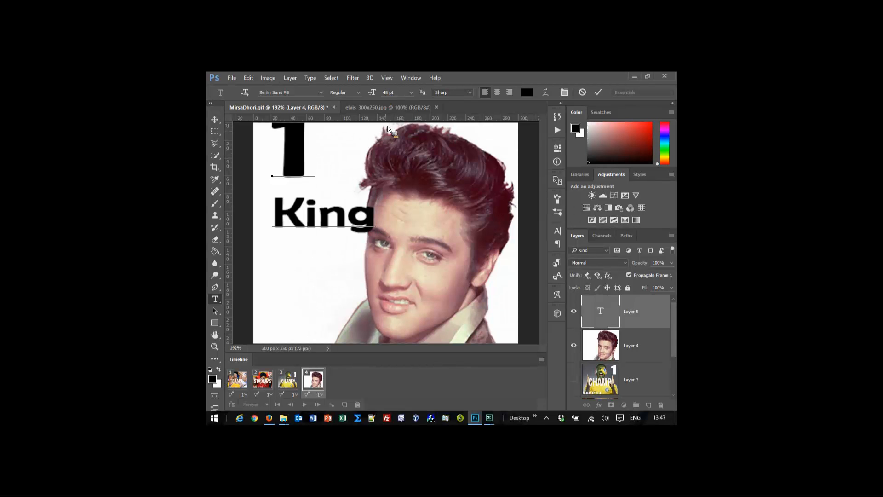
left_click(597, 93)
Step: Move the "1 King" text down and slightly left in frame 4 so it fits the canvas, and play the animation
key("v")
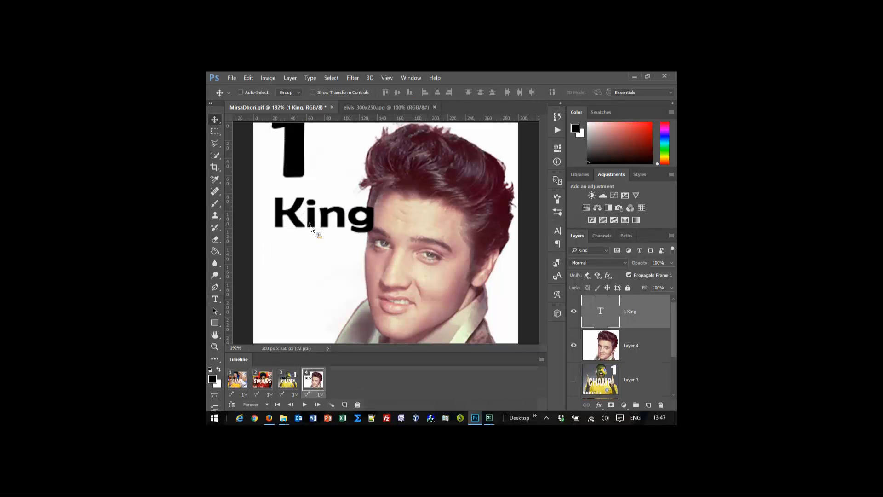
left_click_drag(311, 226, 299, 284)
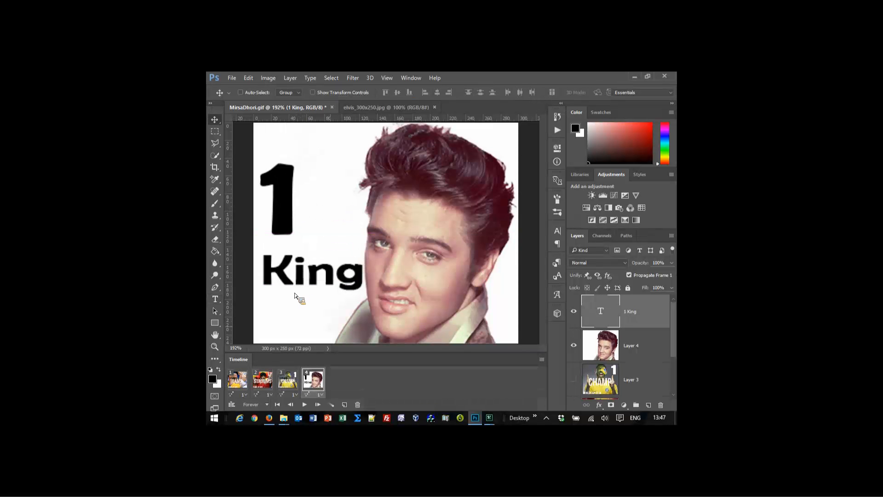
left_click(304, 405)
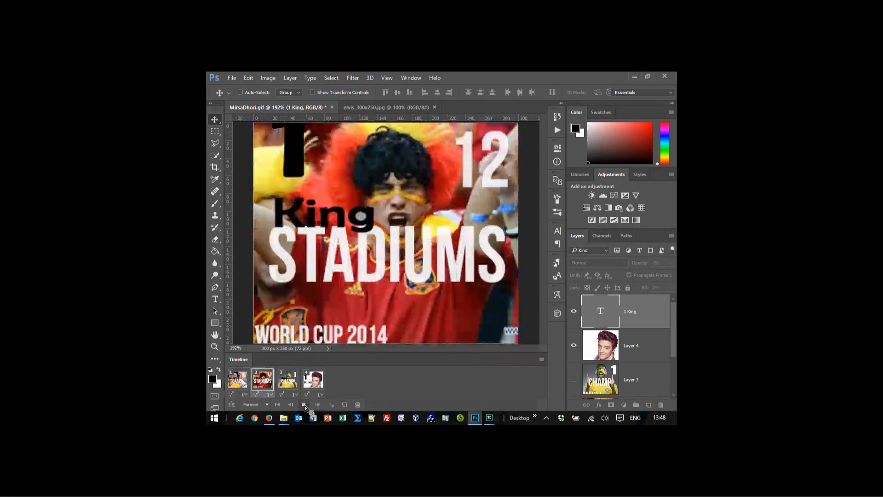
Step: Stop playback, hide the "1 King" text layer in frame 1, and check frame 2
left_click(304, 405)
left_click(246, 389)
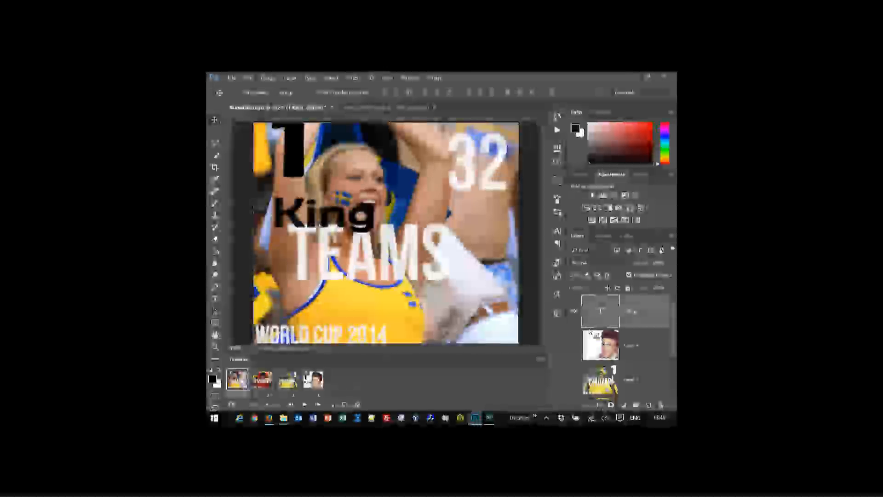
left_click(575, 316)
left_click(271, 382)
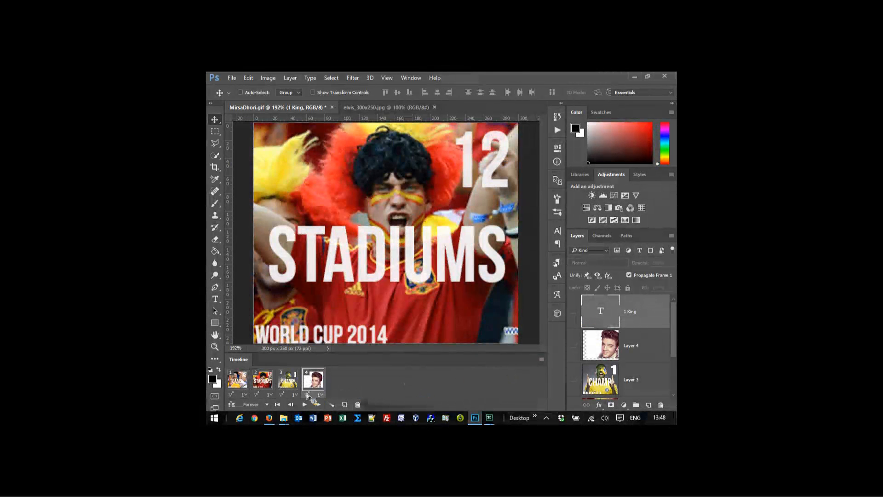
Step: Make the "1 King" text layer visible in frame 4, then play the four-frame animation and stop it
left_click(314, 380)
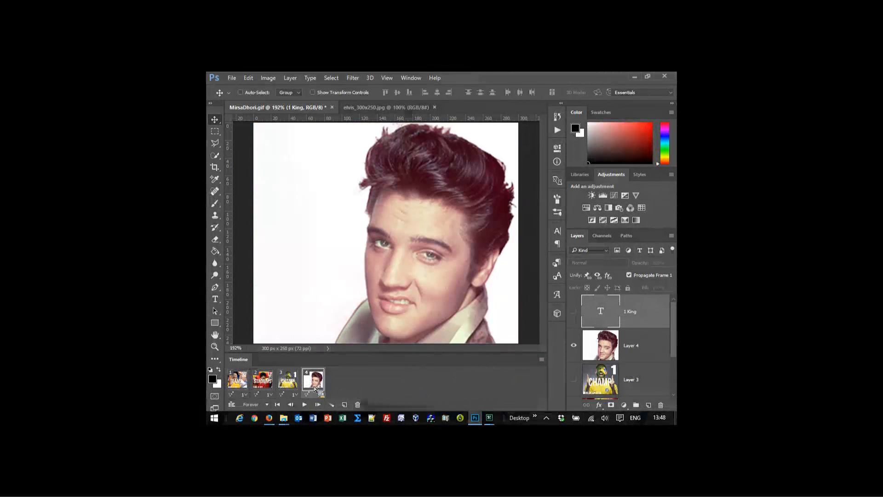
left_click(573, 312)
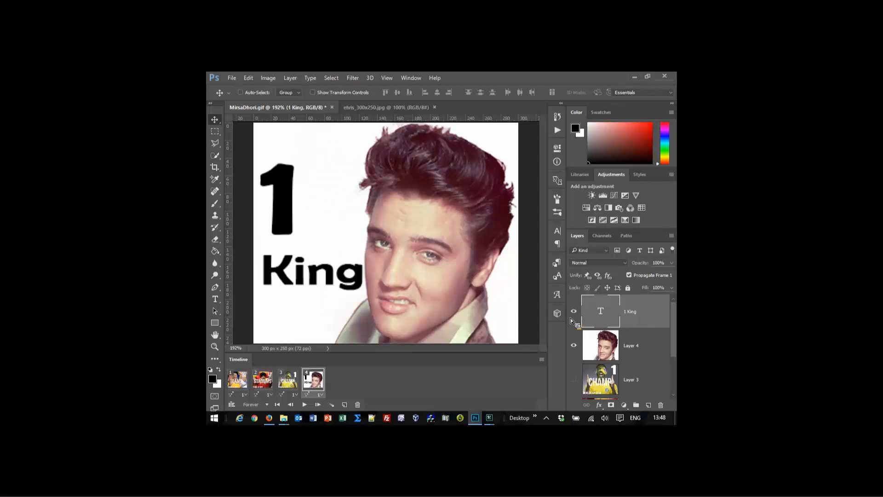
left_click(304, 405)
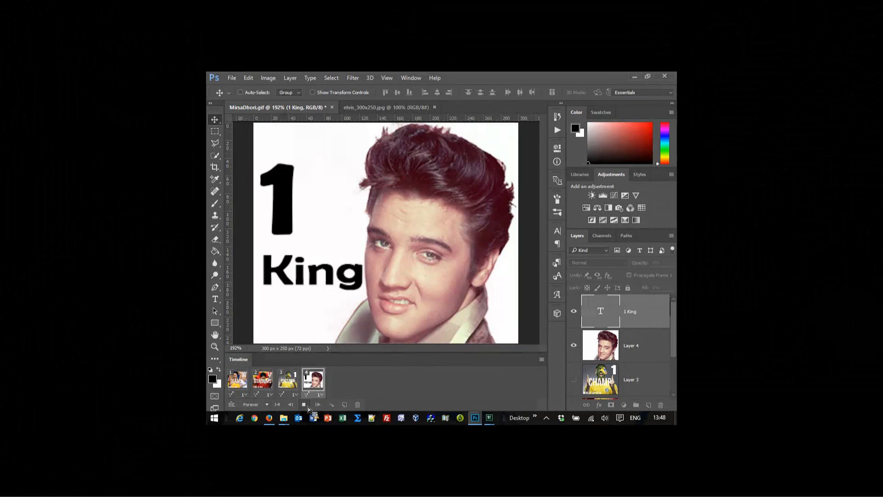
left_click(306, 405)
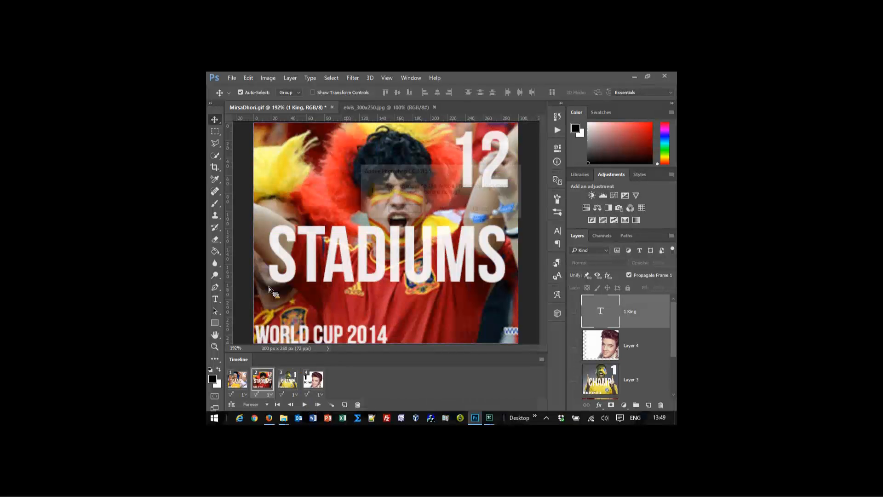
Step: Close MirsaDhori.gif without saving its changes and close elvis_300x250.jpg
key("ctrl+w")
left_click(442, 211)
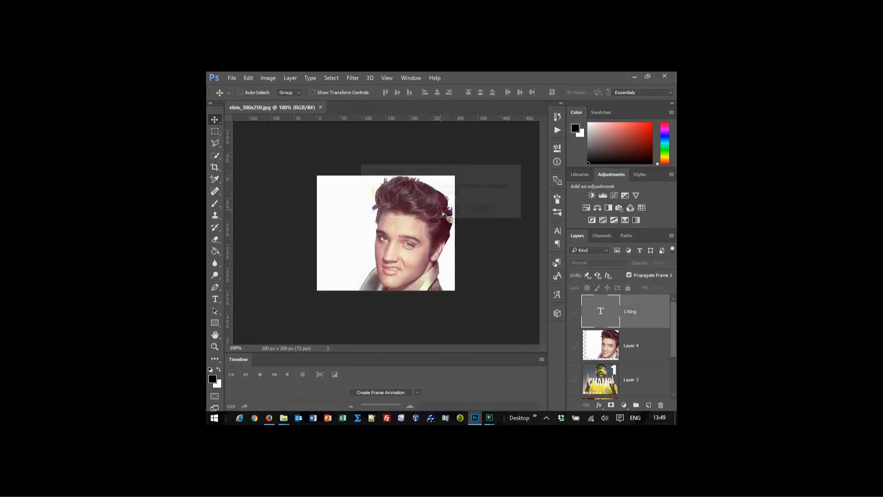
key("ctrl+w")
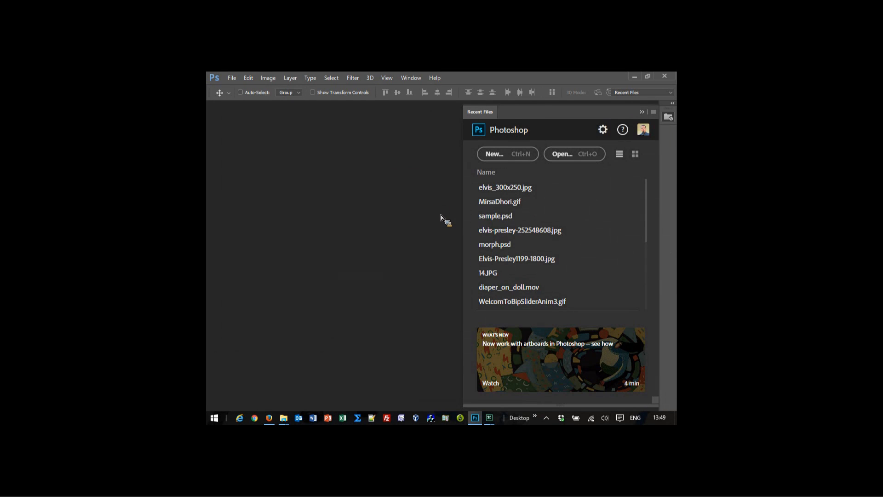
Step: Open the recent file WelcomToBipSliderAnim3.gif and look over its full sequence of timeline frames
left_click(512, 303)
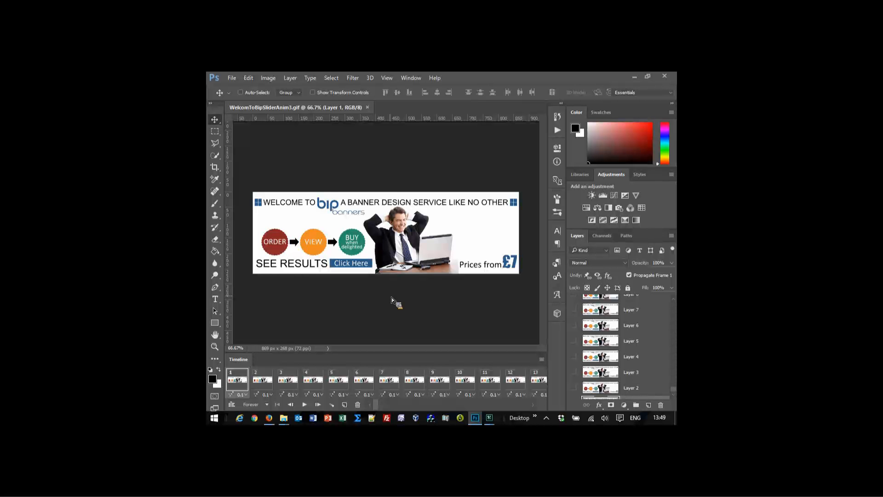
left_click_drag(378, 407, 529, 406)
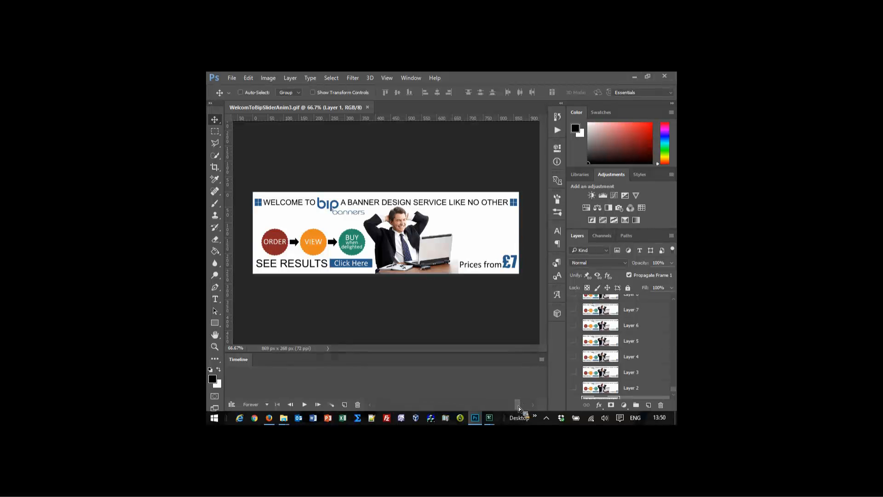
left_click_drag(518, 407, 371, 406)
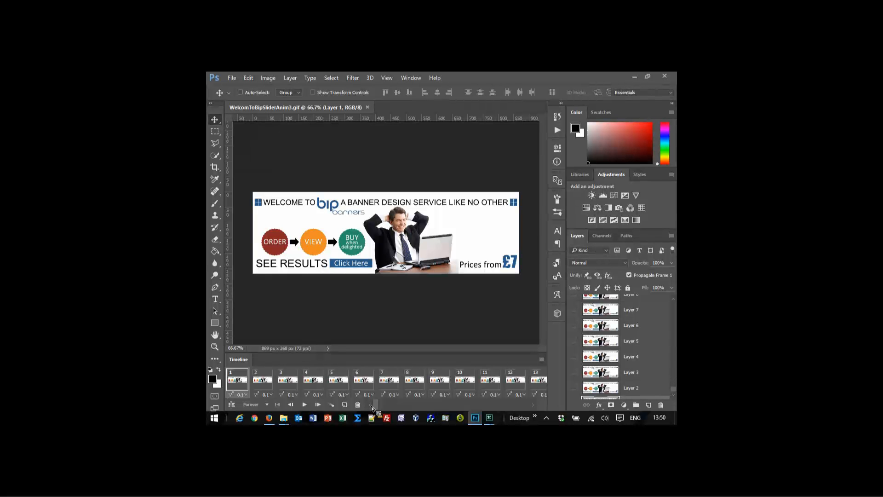
Step: Play the banner animation, stop it once the "View before you buy" text shows, and step through frames 106 to 108
left_click(306, 405)
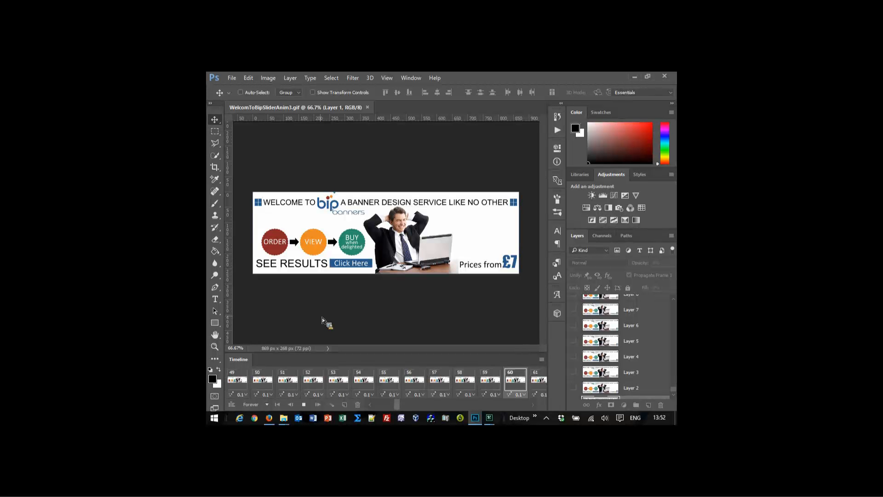
left_click(304, 406)
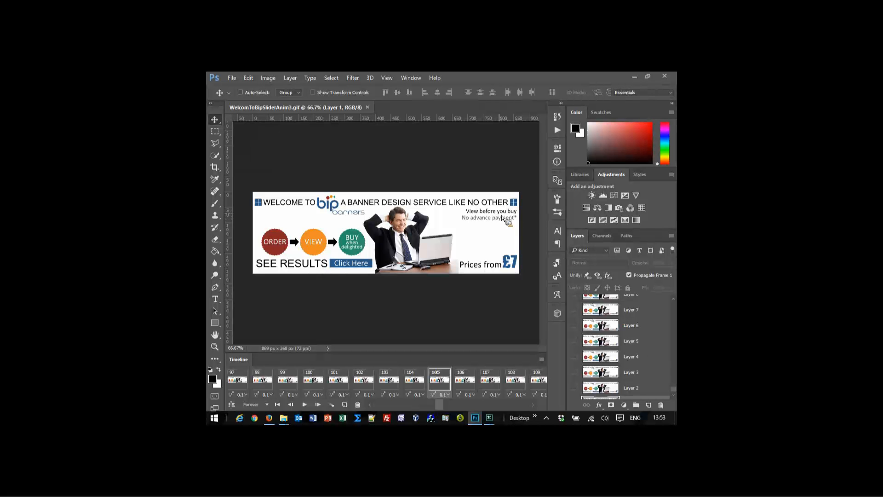
left_click(465, 381)
left_click(483, 384)
left_click(519, 385)
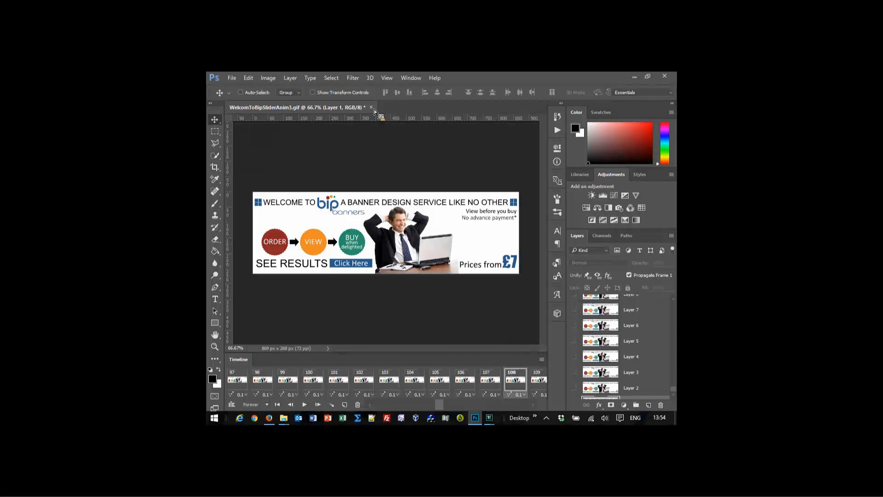
Step: Open the recent file sample.psd, compare frames 1 and 2, and leave frame 1 selected
key("ctrl+o")
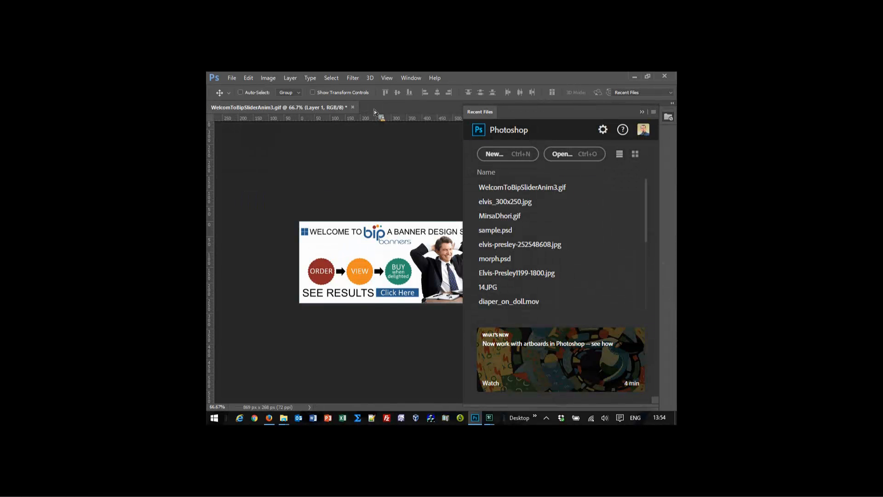
left_click(493, 230)
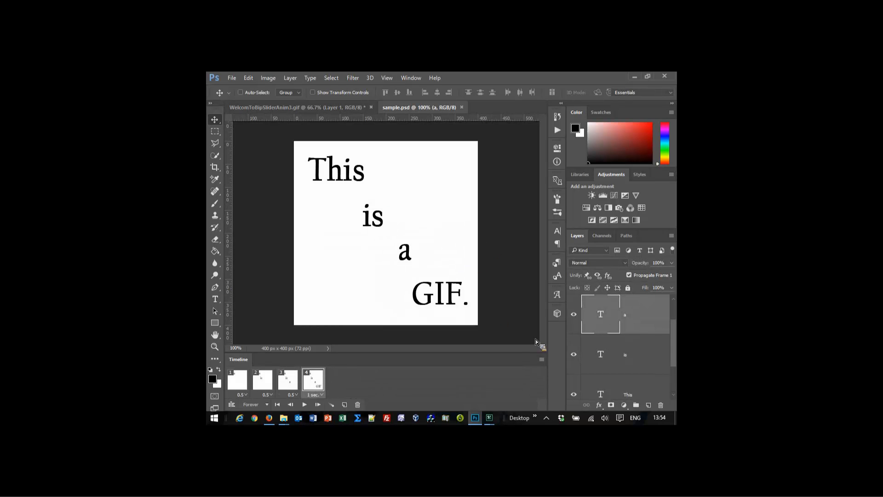
scroll(678, 357, "down", 2)
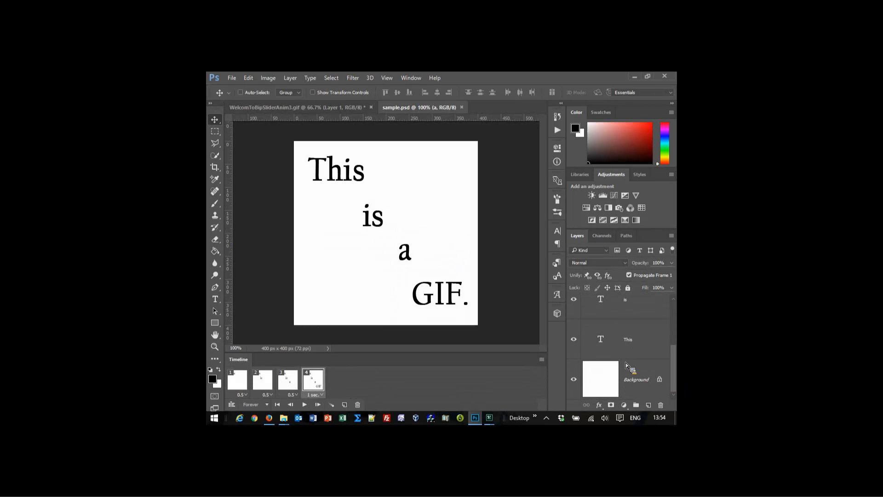
left_click(237, 380)
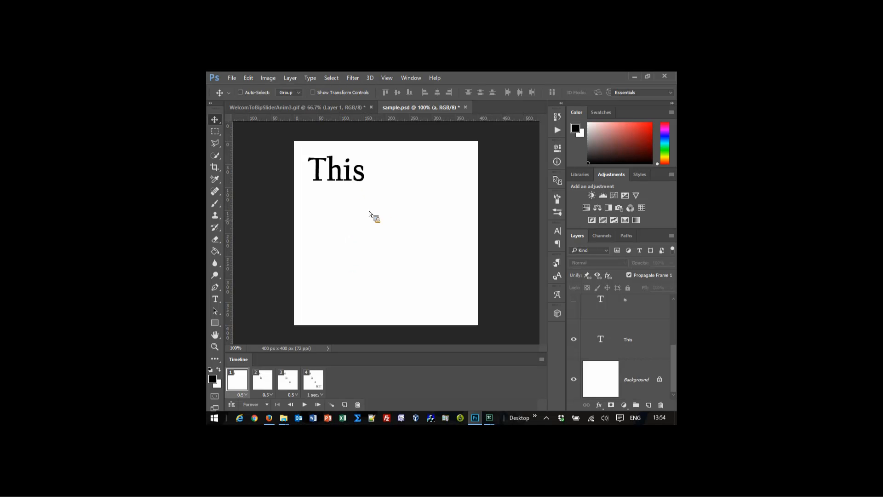
left_click(269, 388)
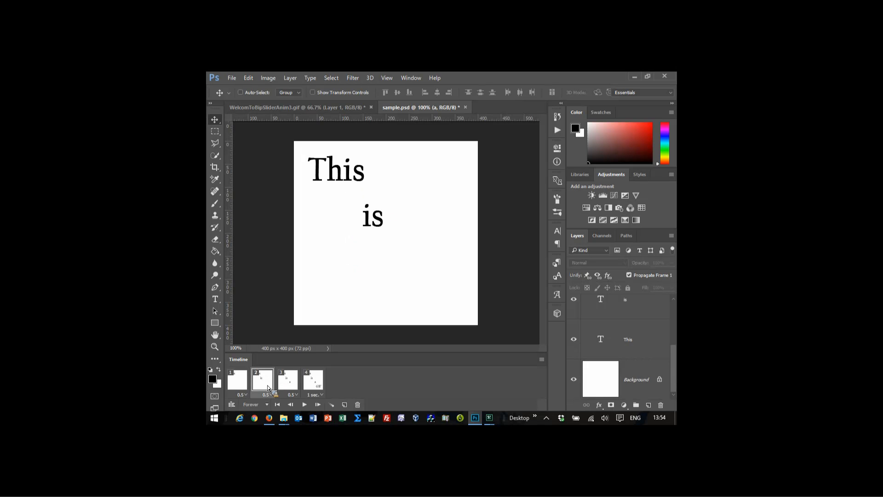
left_click(236, 391)
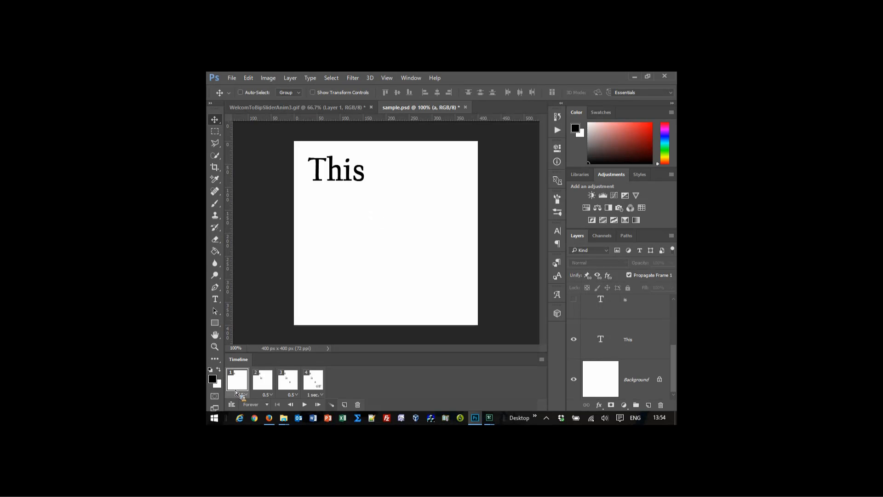
Step: Tween frame 1 with the next frame, adding 12 frames for all layers with position, opacity and effects
left_click(333, 406)
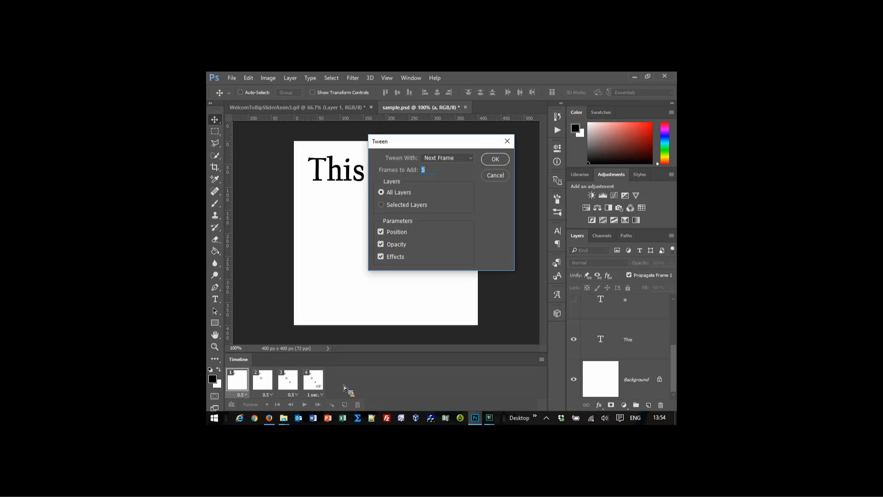
left_click(473, 158)
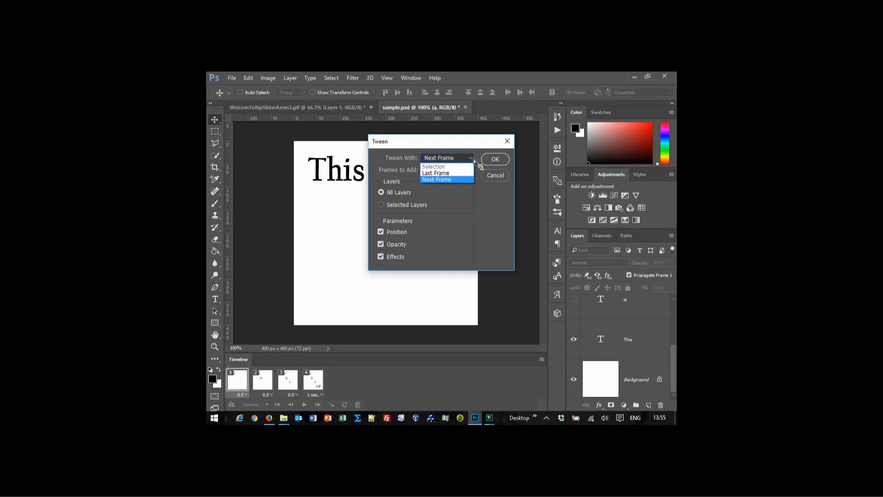
key("Up")
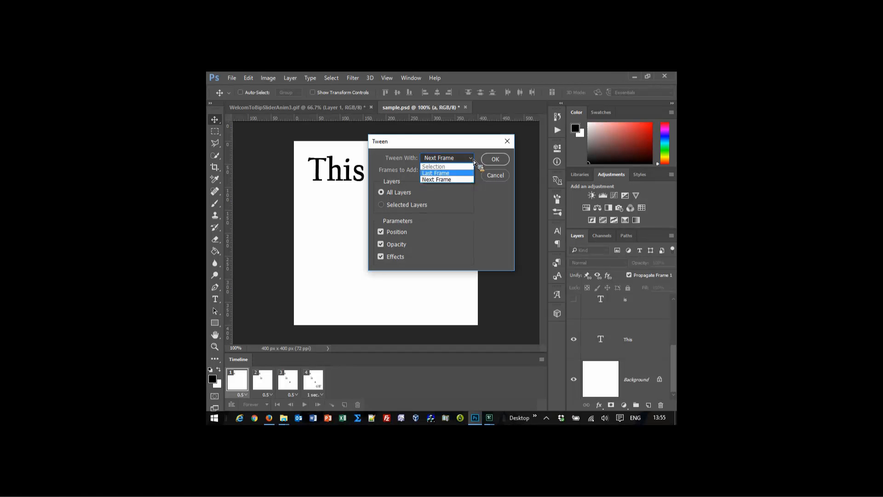
left_click(474, 159)
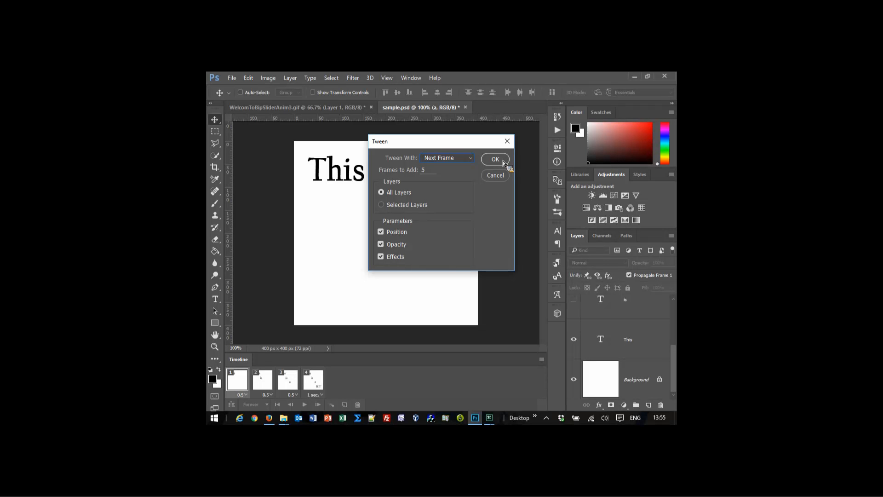
left_click(428, 173)
left_click(496, 160)
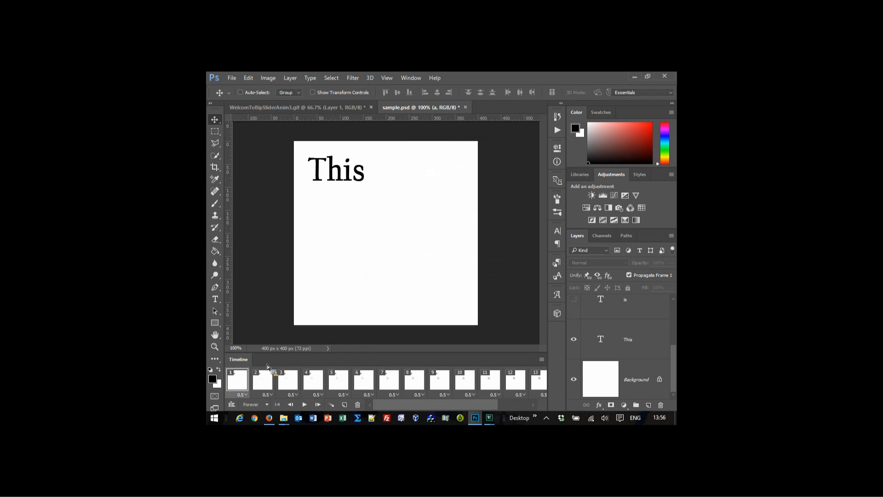
Step: Examine the tweened frames 2 to 9 one by one to follow how the word "is" fades in
left_click(269, 386)
left_click(289, 387)
left_click(318, 388)
left_click(339, 388)
left_click(365, 388)
left_click(390, 387)
left_click(409, 388)
left_click(438, 389)
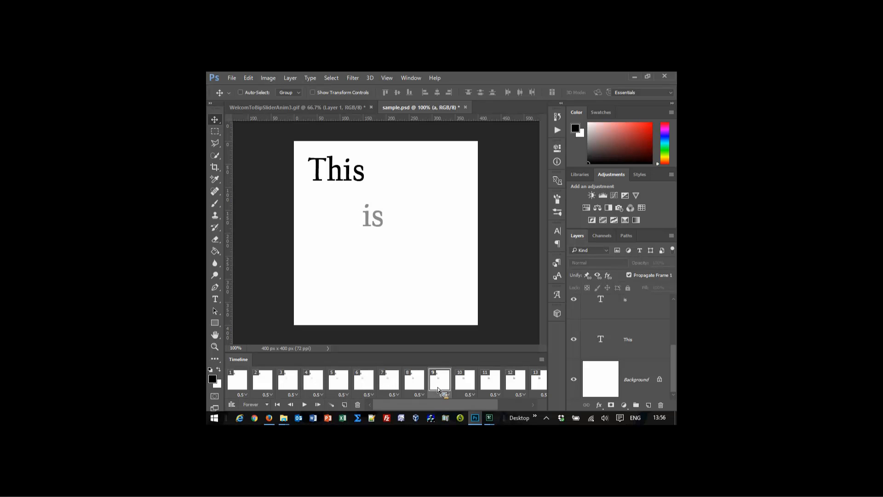
Step: Set the delay of tweened frames 2 to 13 to 0.1 seconds
left_click(263, 382)
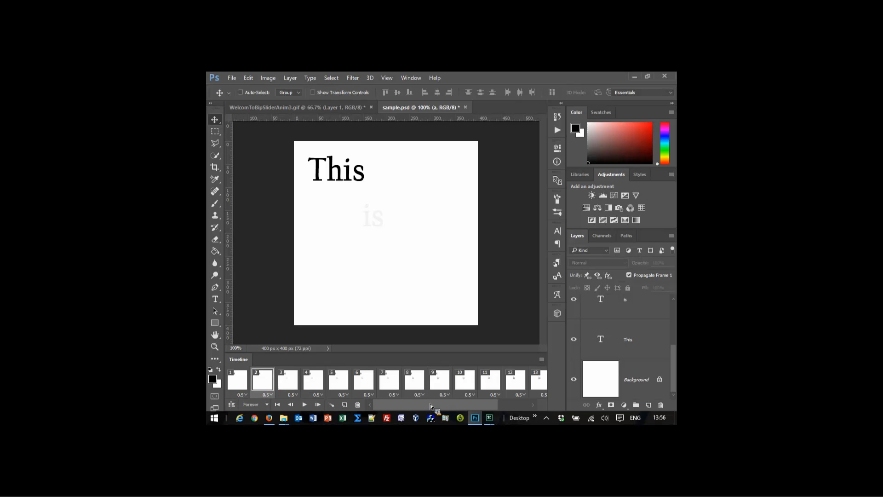
scroll(430, 404, "right", 3)
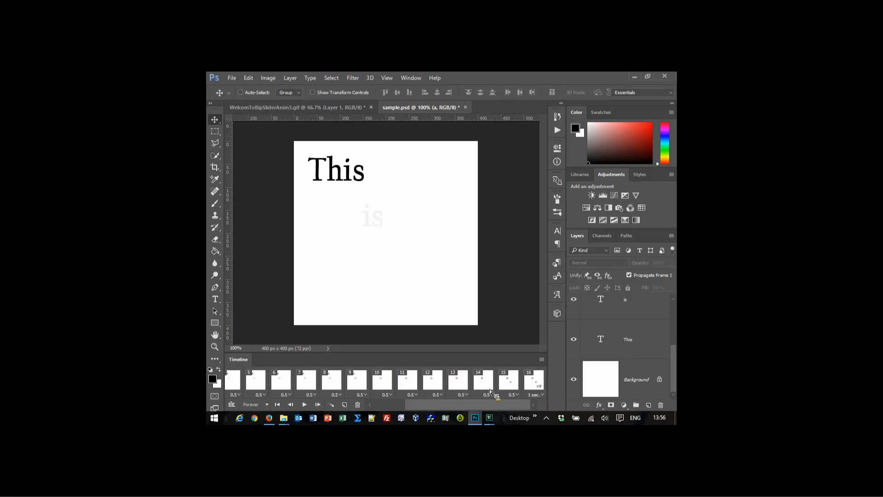
left_click(464, 387, "shift")
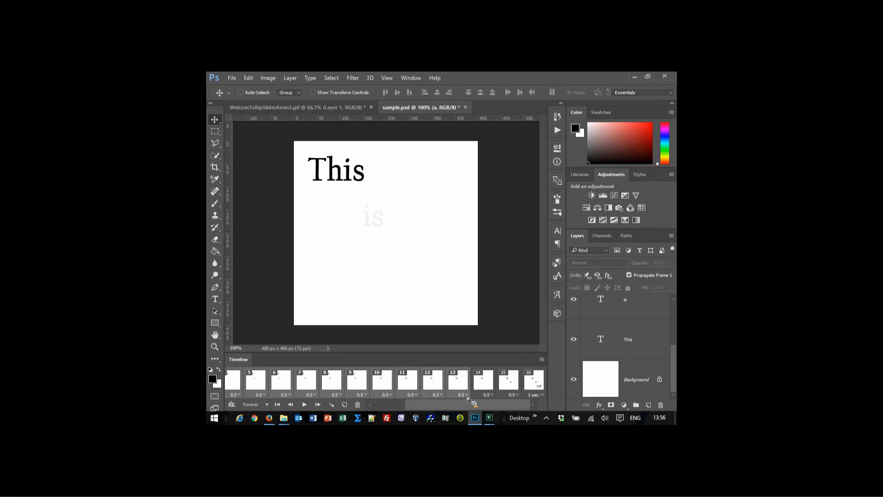
left_click(467, 396)
left_click(477, 298)
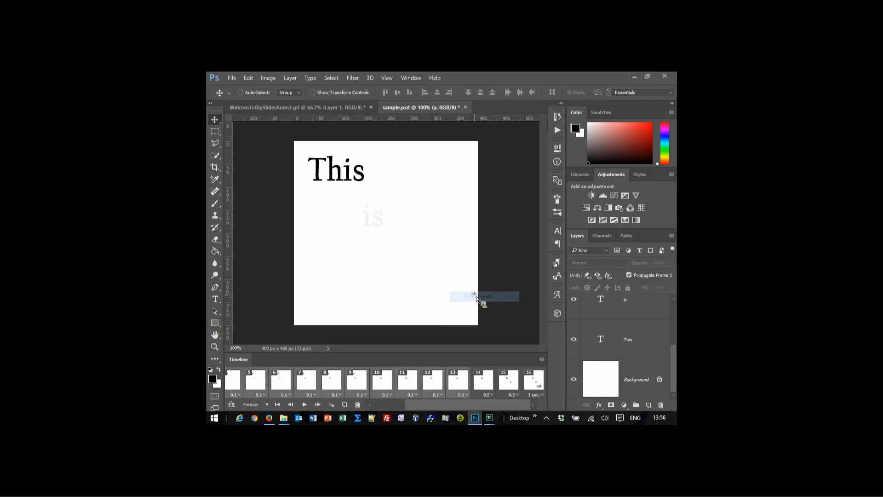
Step: Play the tweened animation from frame 1 to review the fade, then stop playback
scroll(442, 399, "left", 3)
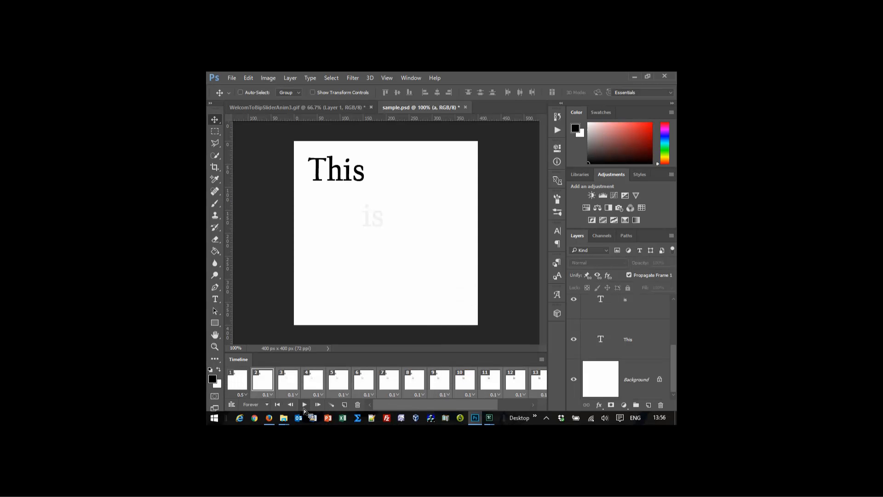
left_click(236, 388)
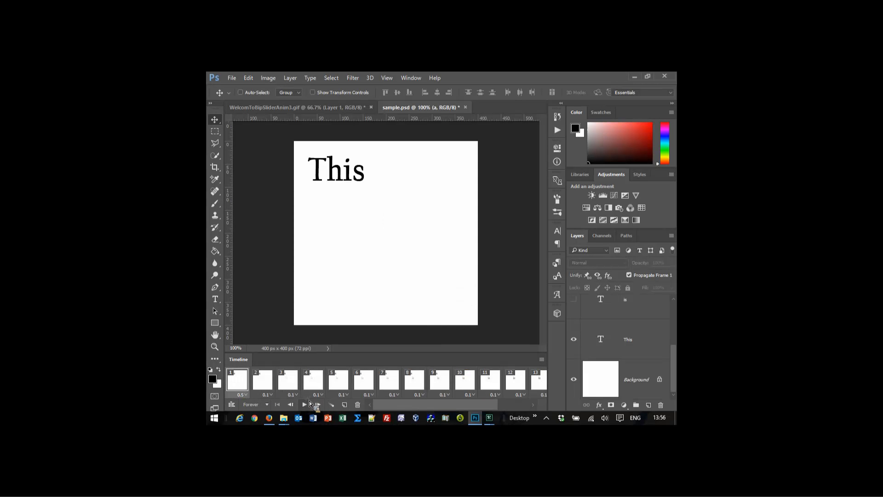
left_click(308, 404)
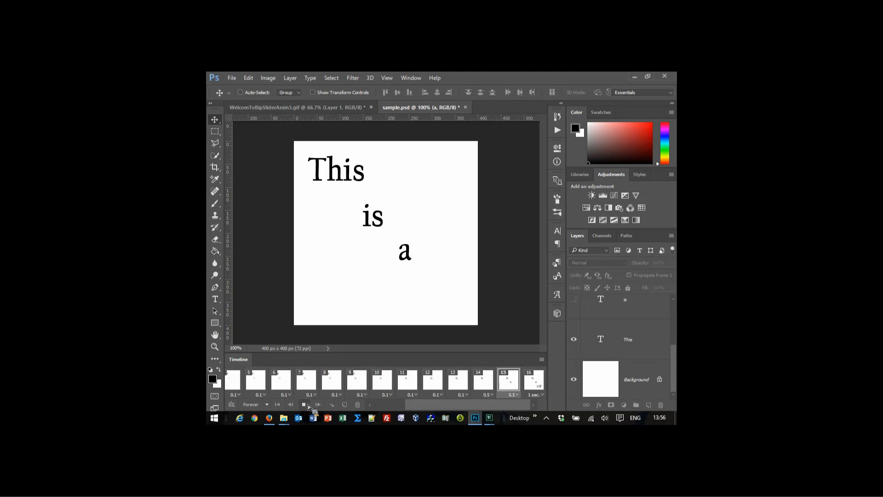
left_click(304, 404)
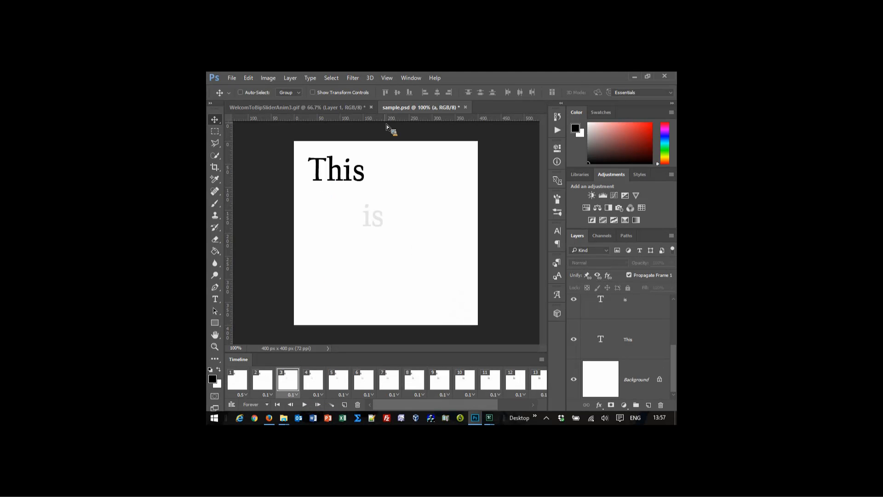
Step: Close WelcomToBipSliderAnim3.gif and sample.psd without saving their changes
left_click(373, 109)
left_click(374, 109)
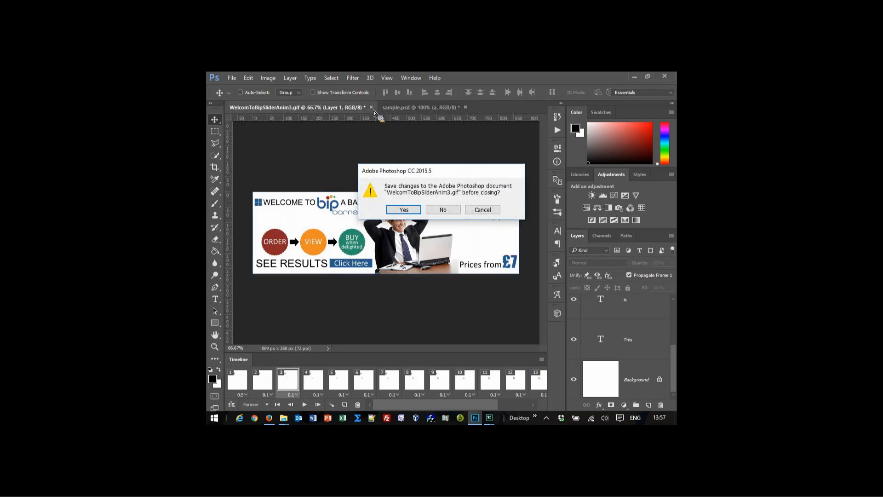
left_click(448, 213)
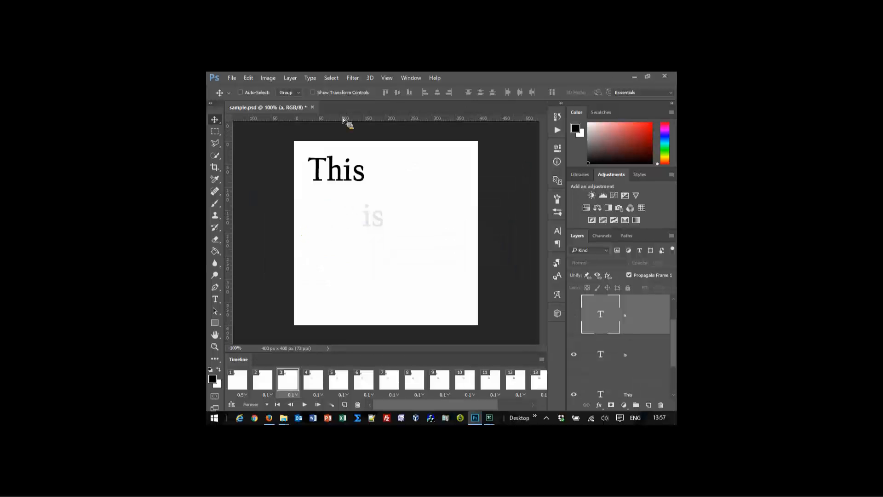
left_click(313, 107)
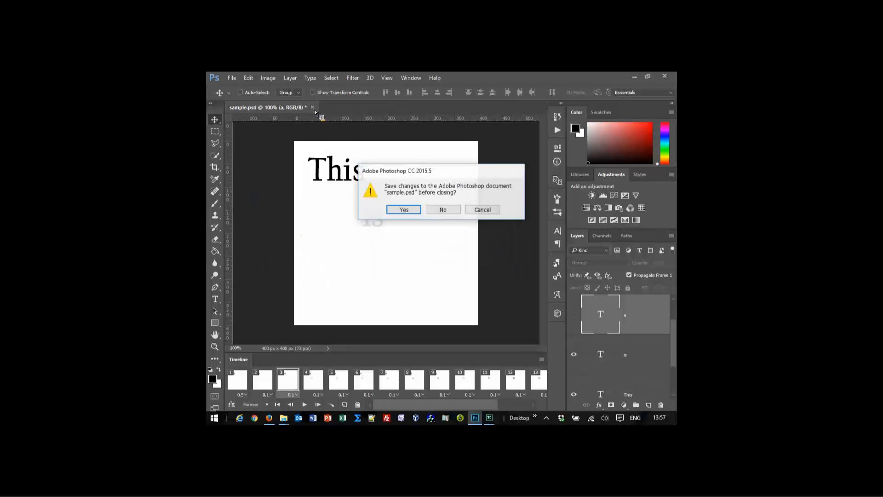
left_click(444, 210)
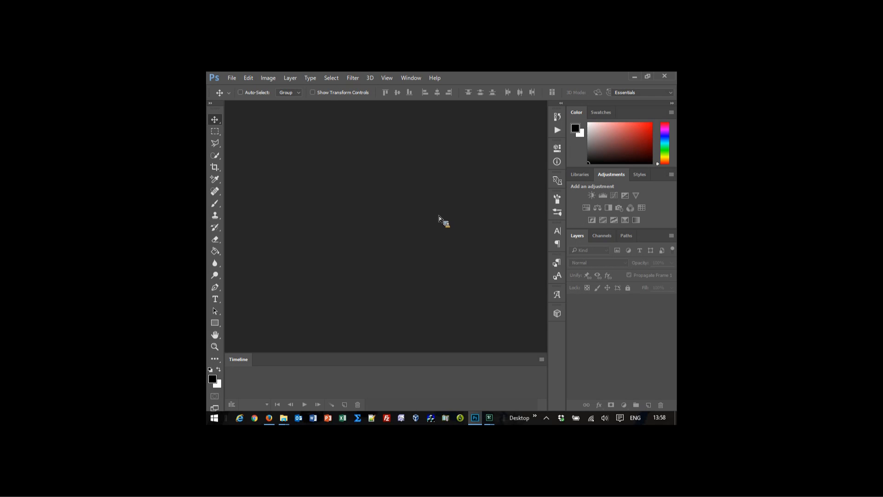
Step: Start the Load Files into Stack script and set its source to Folder
left_click(233, 78)
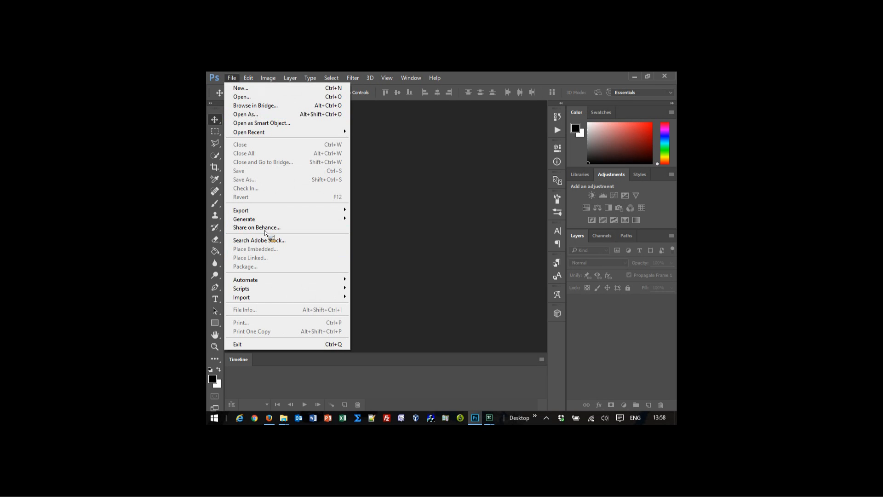
mouse_move(288, 290)
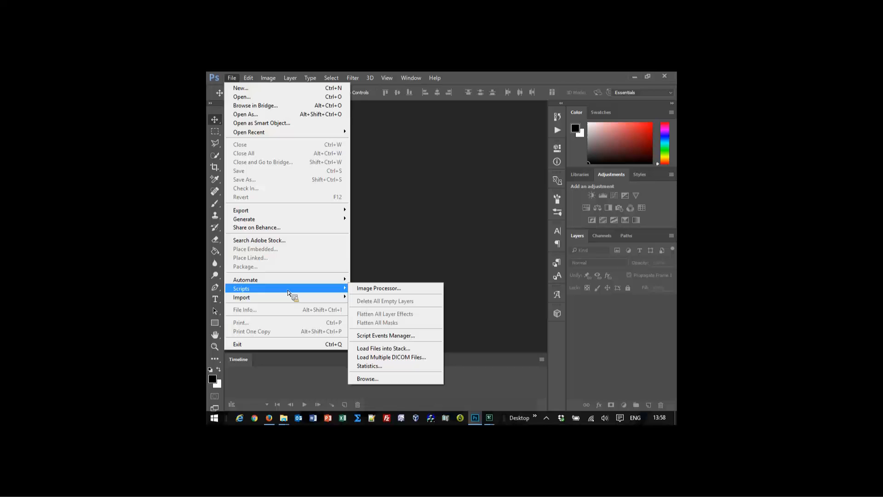
left_click(417, 351)
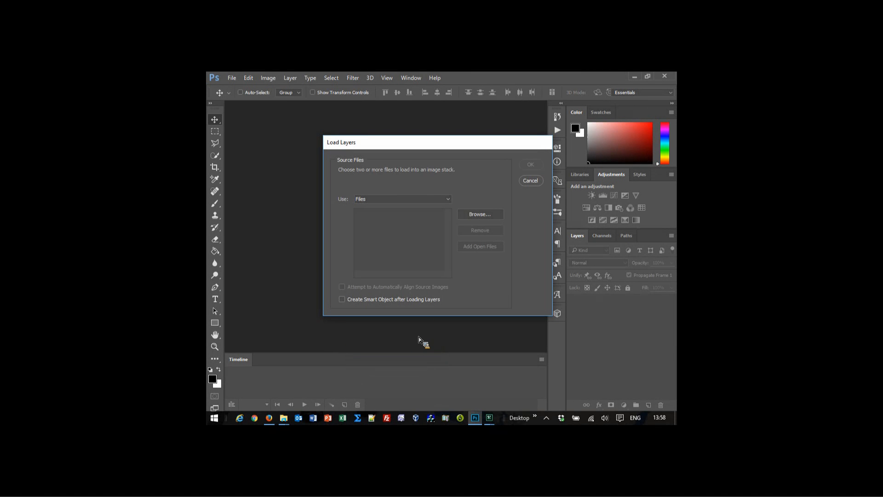
left_click(448, 200)
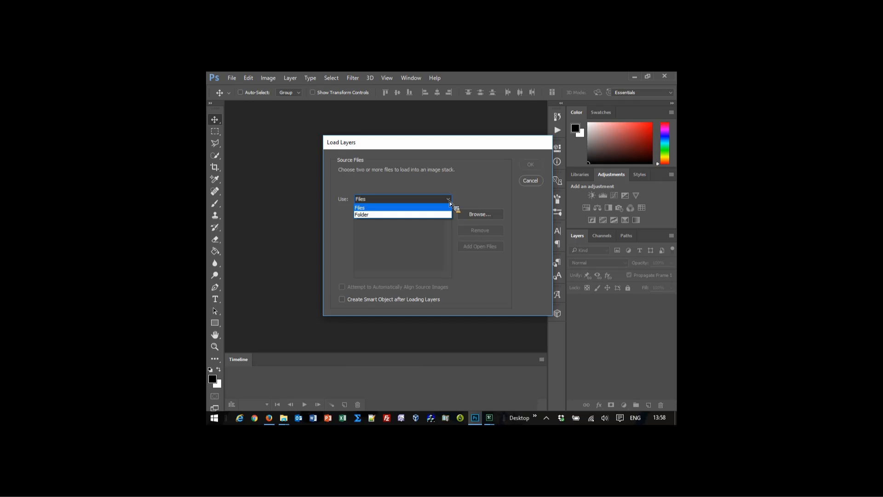
left_click(366, 216)
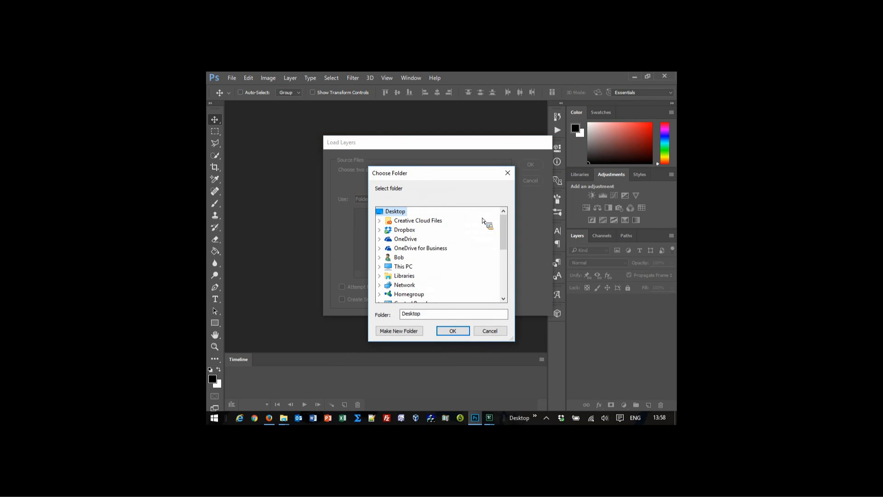
Step: Choose the Lake Tahoe Shore folder inside Downloads > Animated GIFs as the source for the image stack
left_click(380, 258)
scroll(399, 259, "down", 3)
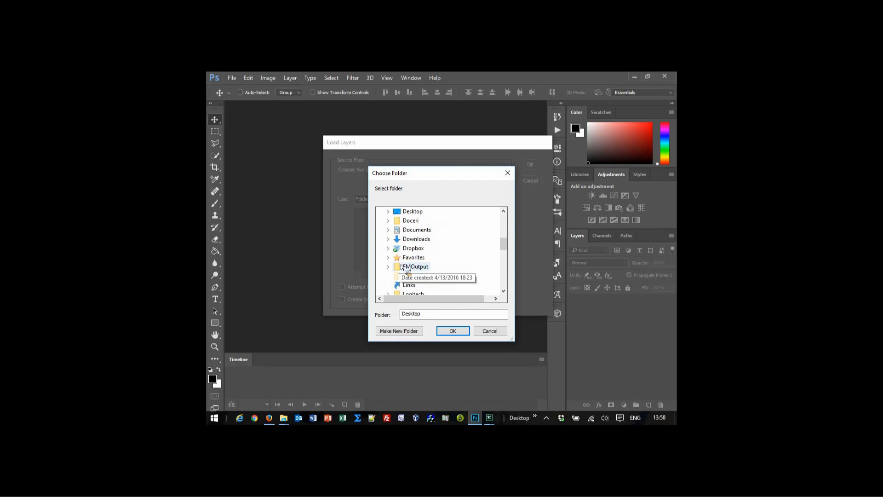
left_click(389, 243)
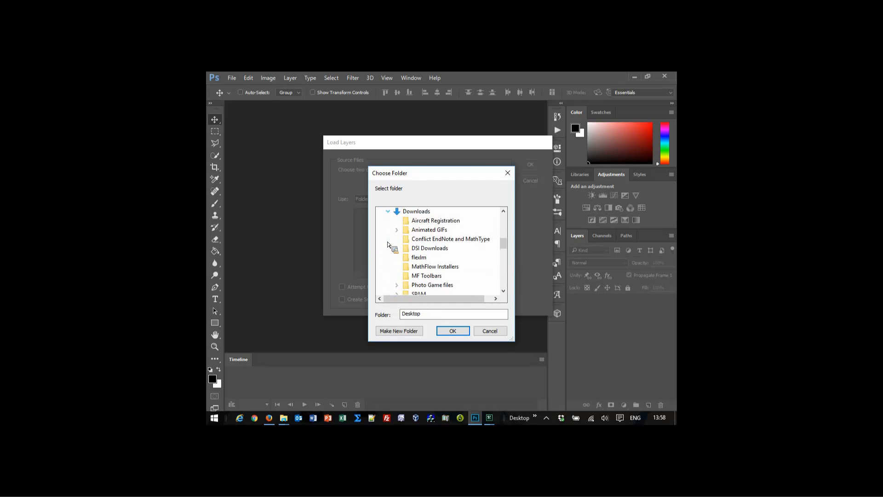
double_click(426, 230)
left_click(430, 248)
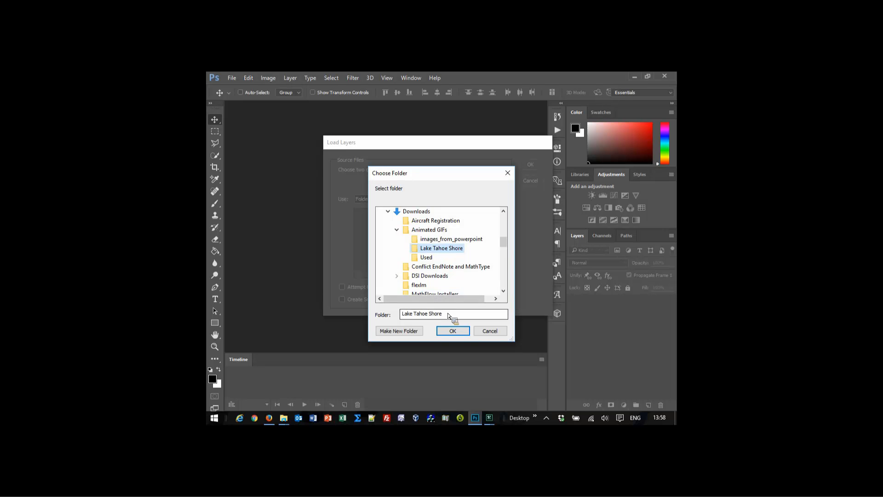
left_click(458, 331)
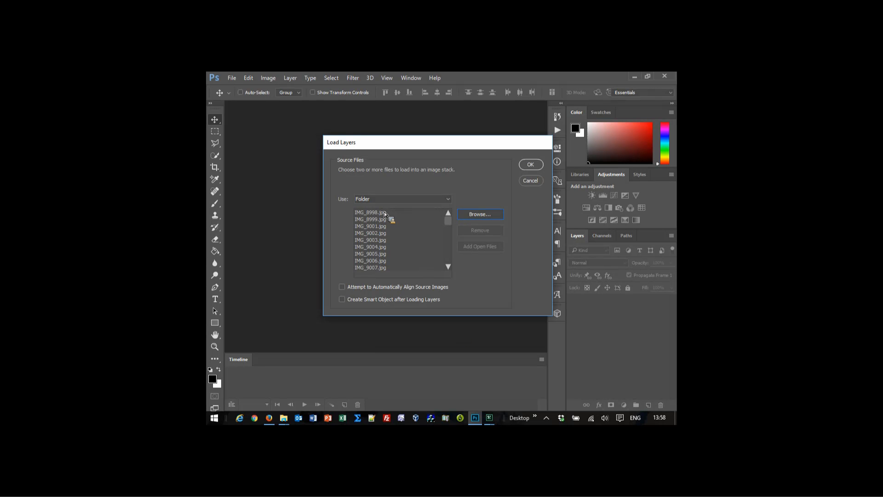
Step: Review the folder's list of image files and load them all as layers of one document
mouse_move(448, 220)
left_mouse_down()
mouse_move(457, 222)
mouse_move(450, 252)
mouse_move(449, 220)
left_mouse_up()
left_click_drag(455, 216, 448, 258)
left_click_drag(448, 261, 448, 227)
left_click_drag(447, 221, 447, 263)
left_click(531, 165)
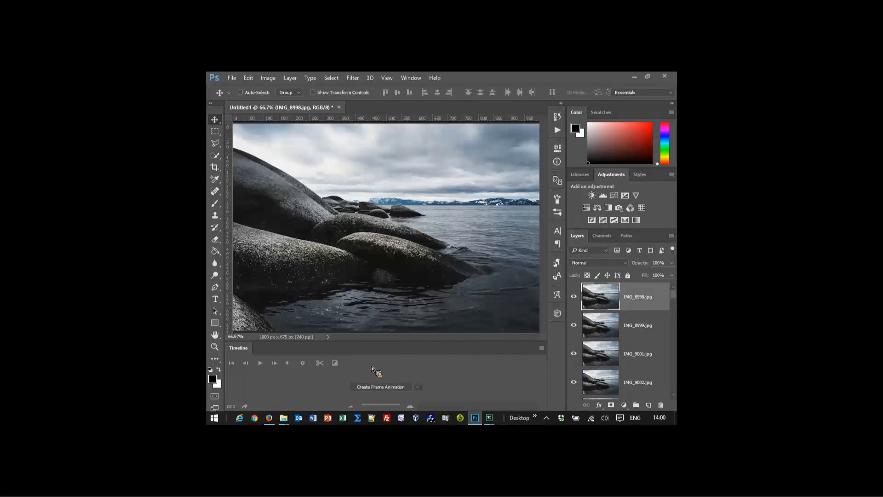
Step: Create a frame animation in the timeline and make its frames from the loaded layers
left_click(418, 387)
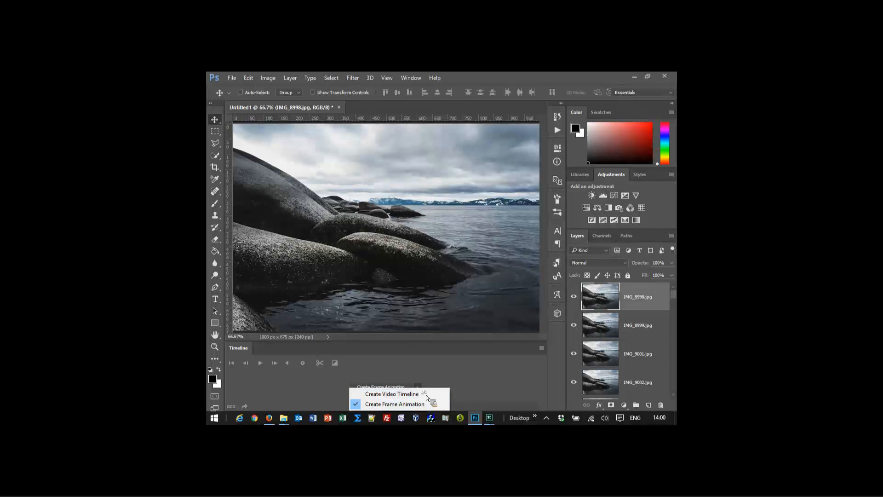
left_click(425, 404)
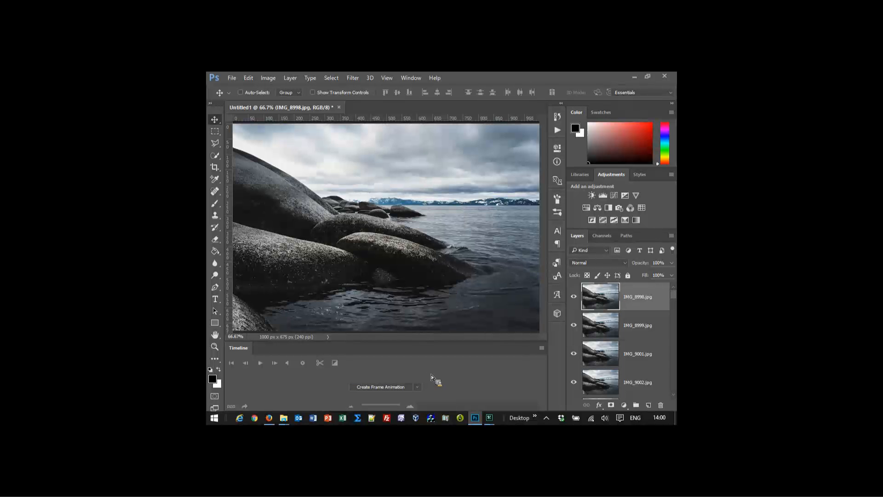
left_click(388, 386)
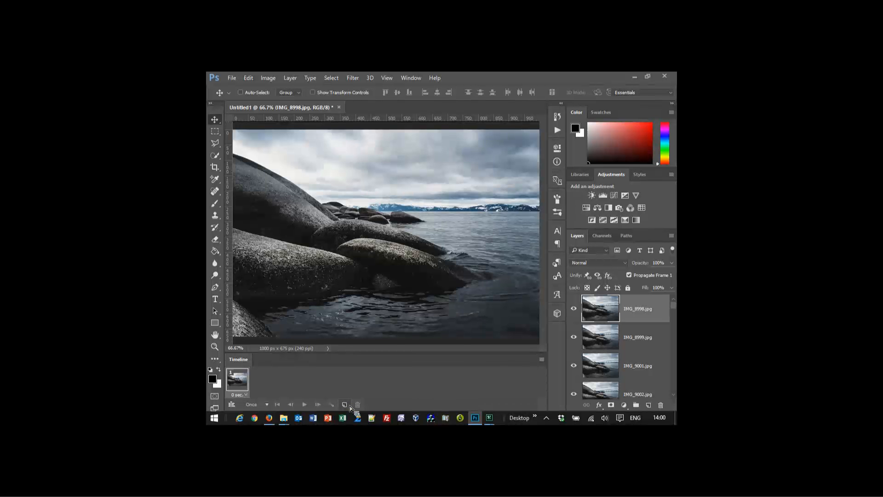
left_click(543, 360)
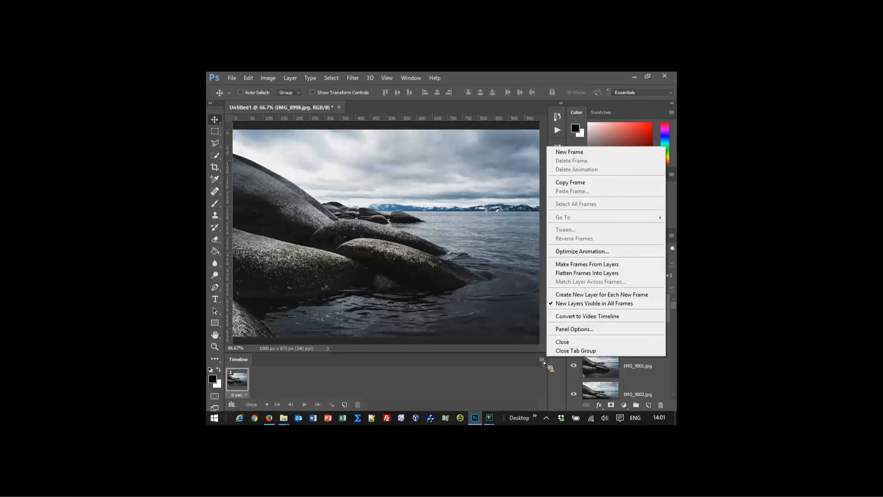
left_click(622, 266)
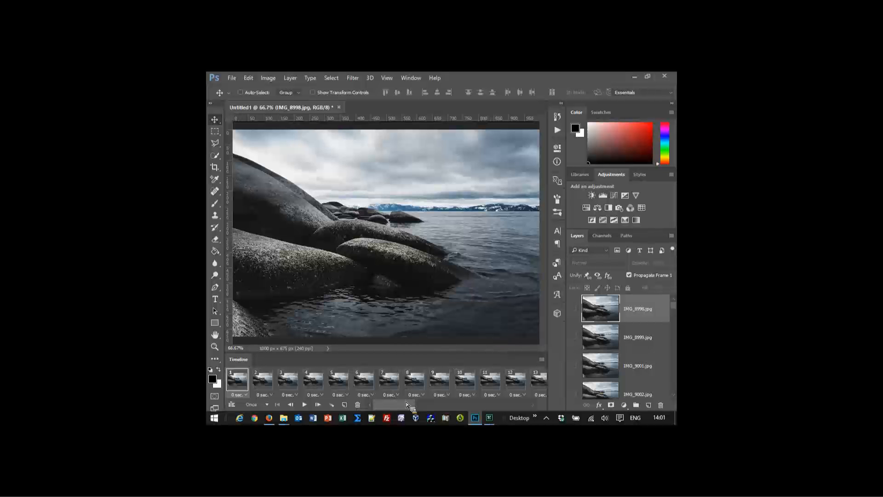
Step: Compare frames 1 to 3 with their matching layers at the end of the layer stack, and play the animation
mouse_move(407, 404)
left_mouse_down()
mouse_move(526, 404)
mouse_move(403, 407)
left_mouse_up()
left_click_drag(674, 309, 676, 393)
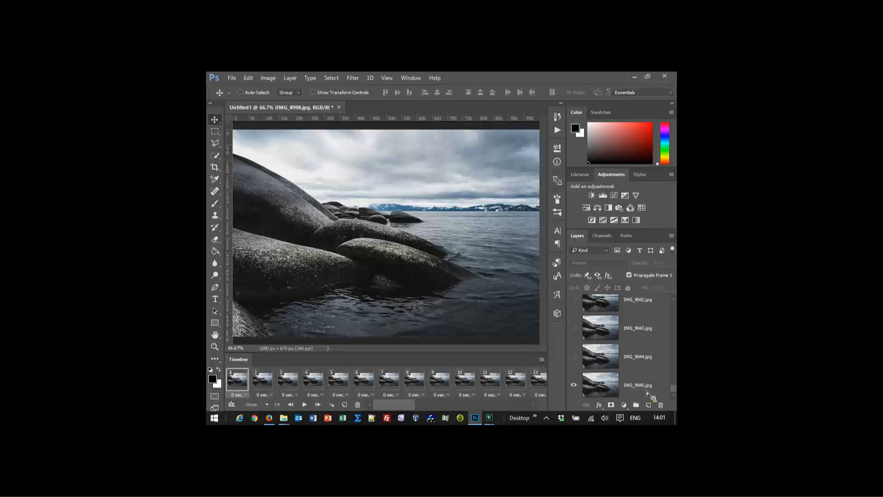
left_click(263, 380)
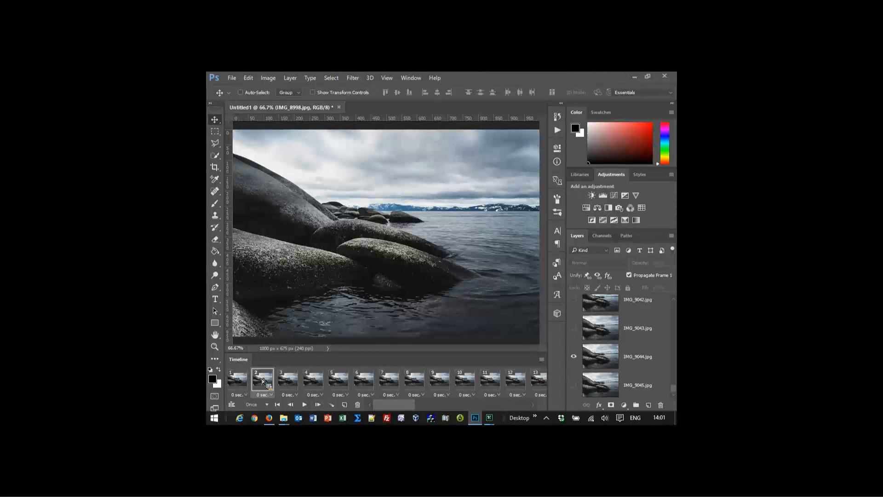
left_click(238, 383)
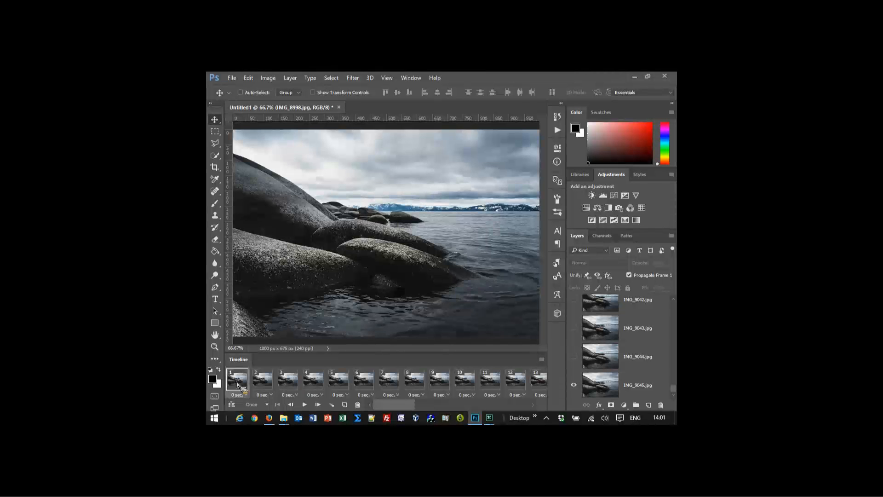
left_click(264, 384)
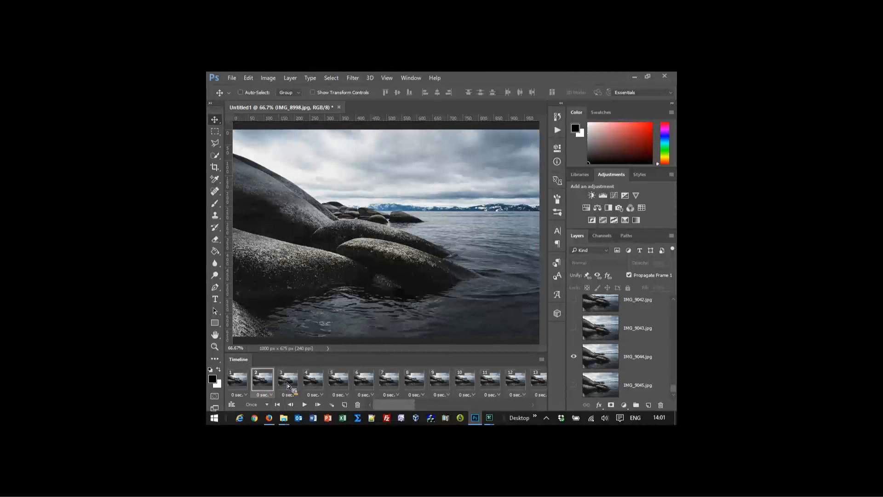
left_click(288, 385)
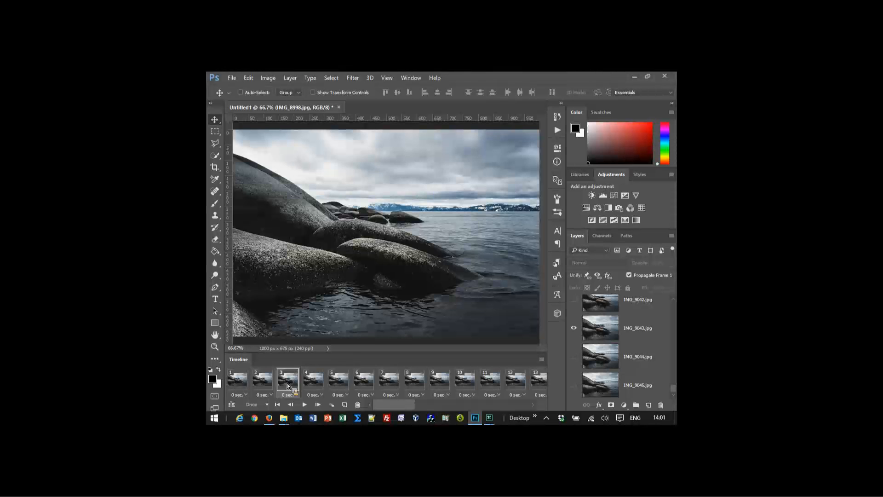
left_click(305, 405)
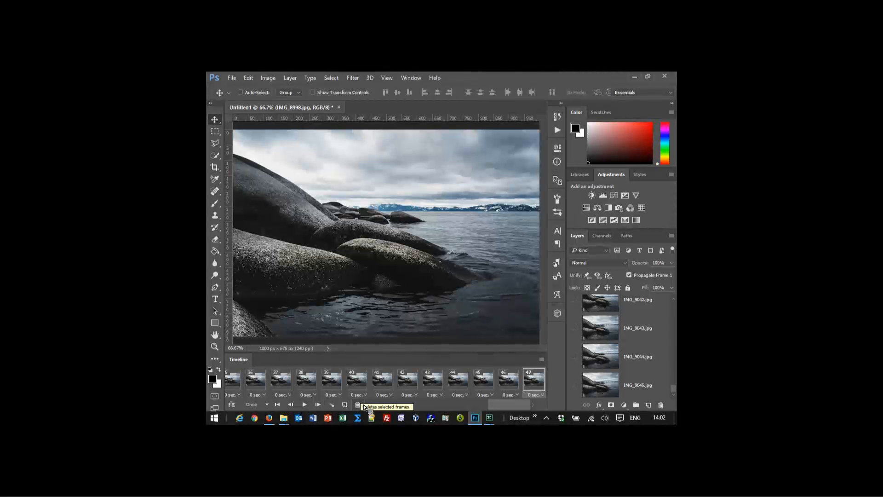
left_click(543, 396)
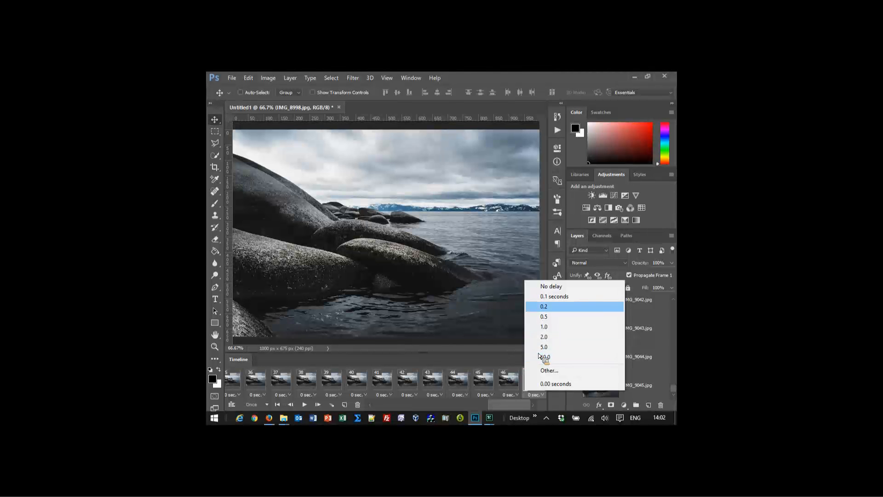
left_click(550, 370)
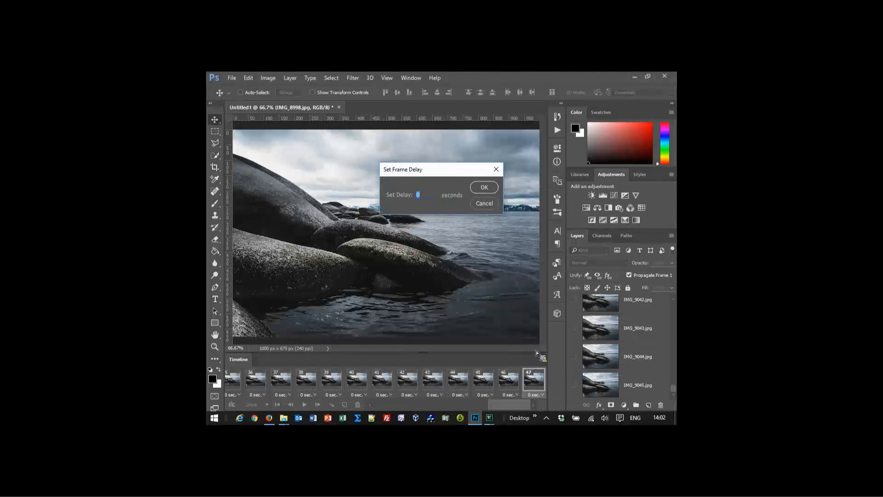
left_click(493, 205)
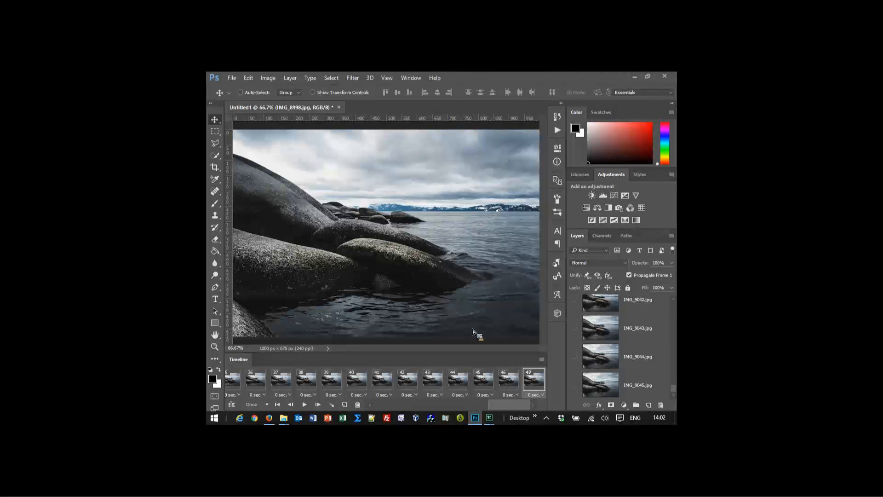
Step: Select all the frames from 1 to 47 and set their delay to 0.1 seconds
left_click_drag(513, 405, 387, 407)
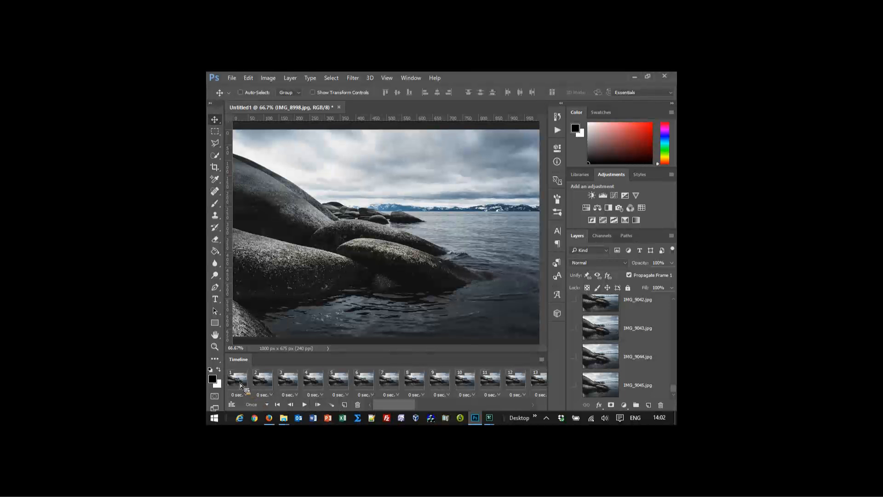
left_click_drag(409, 407, 376, 413)
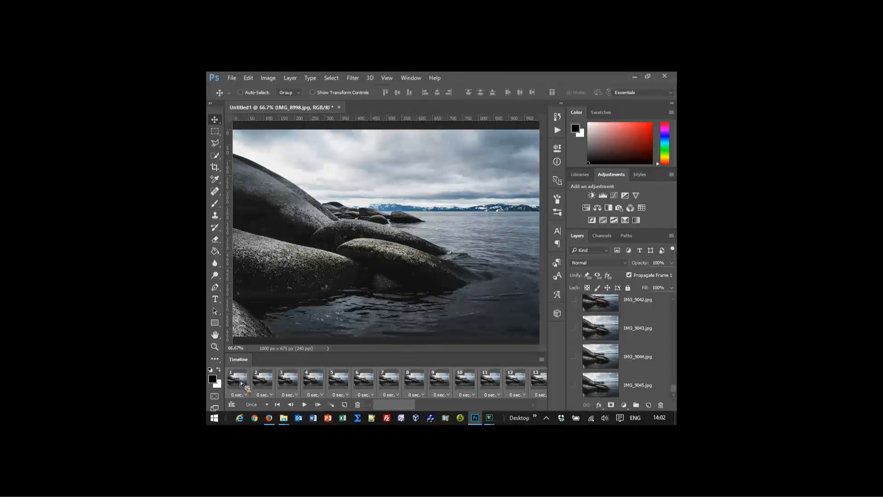
left_click(247, 396)
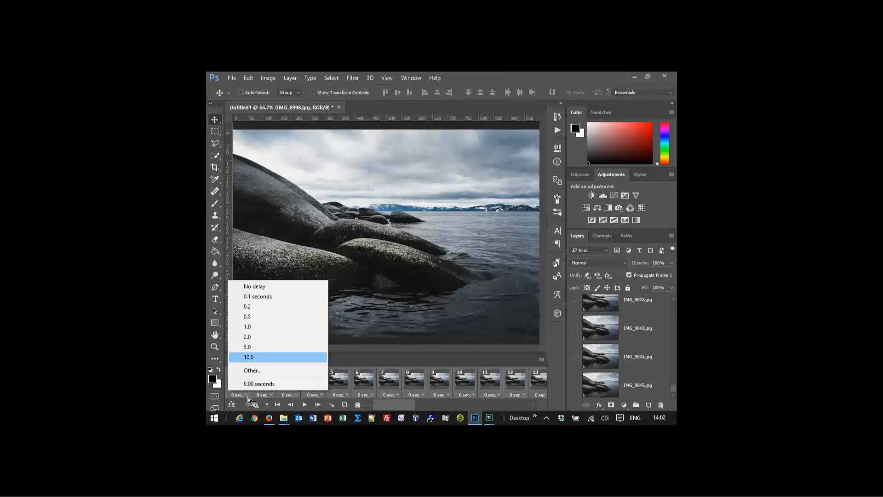
left_click(258, 298)
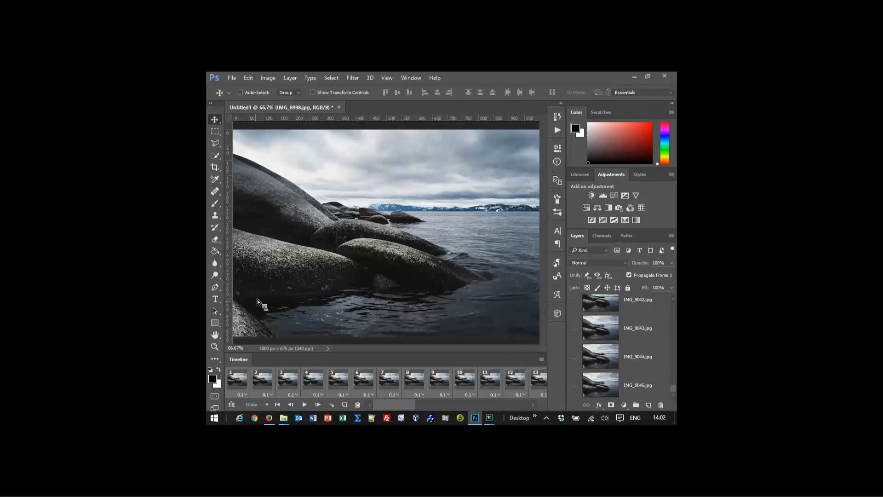
Step: Play the animation with the new frame delay and set its looping to 3 times
left_click(304, 405)
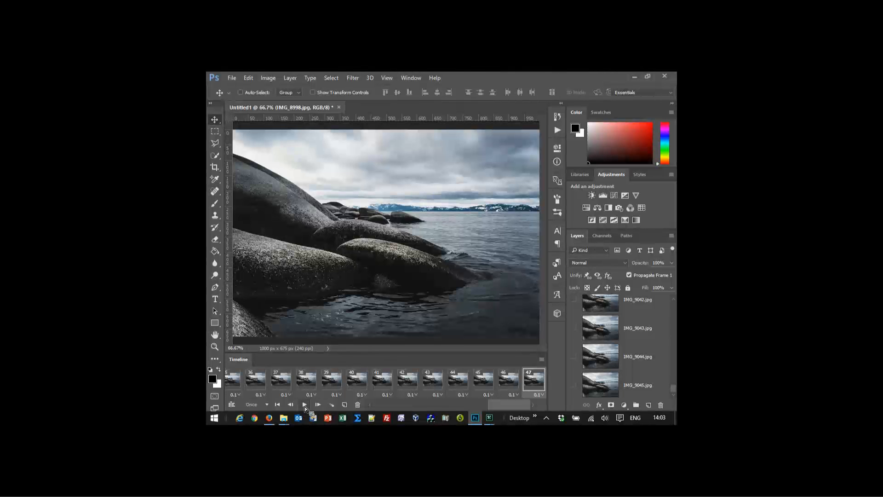
left_click(267, 405)
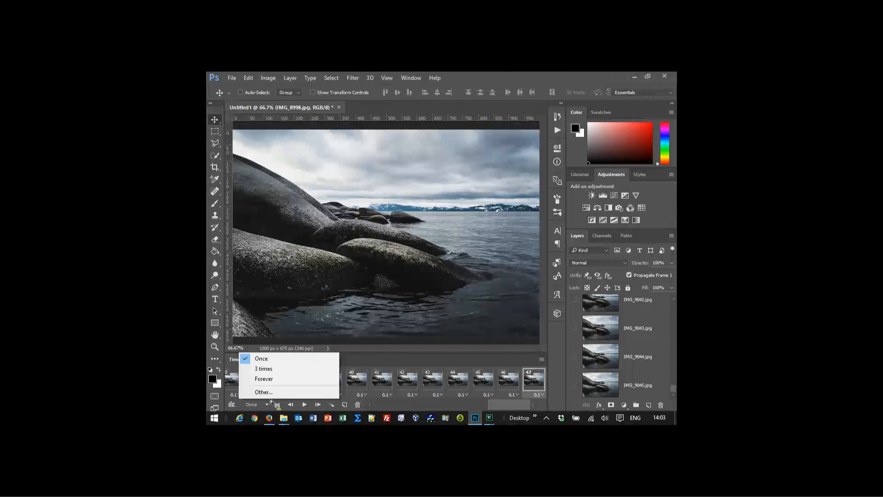
left_click(276, 370)
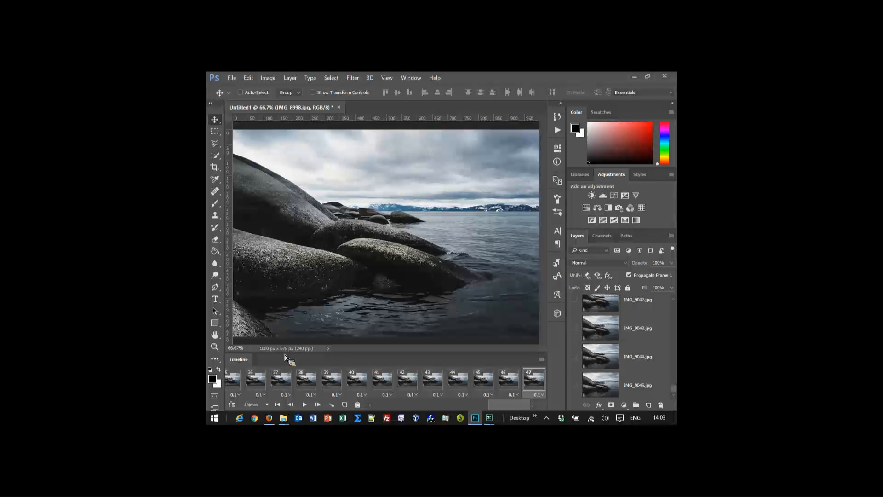
Step: Open the animation in Save for Web and fit the four comparison previews in view
key("ctrl+alt+shift+s")
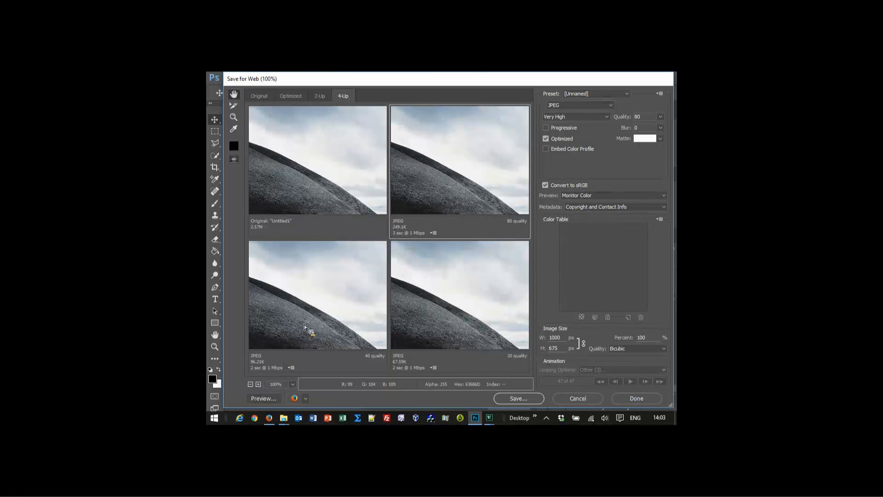
left_click(292, 386)
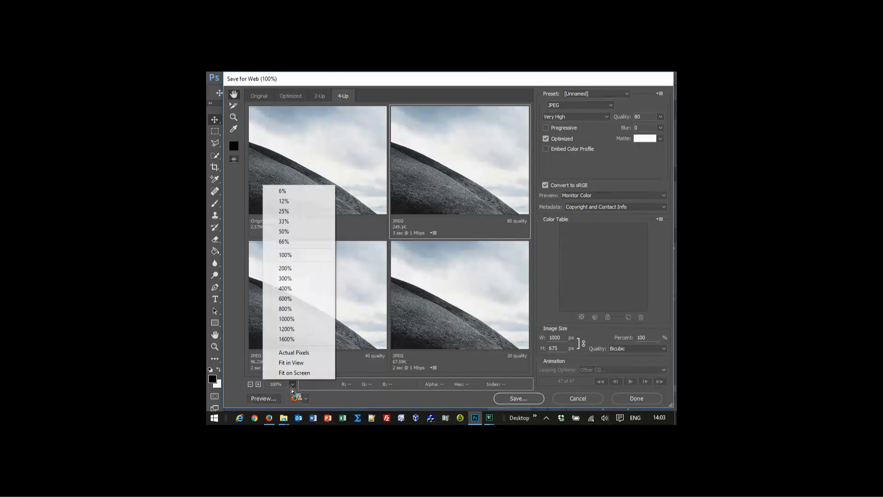
left_click(298, 363)
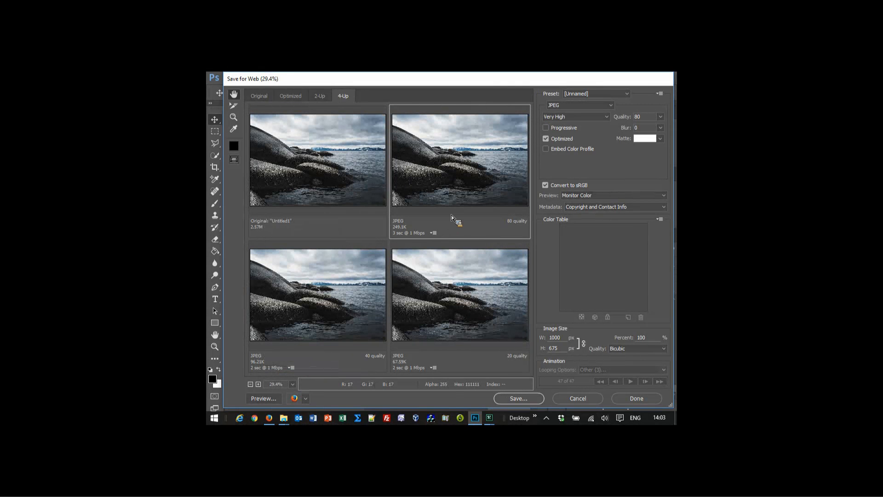
Step: Apply the Animated GIF preset, keep the GIF file format and review the available color counts
left_click(627, 96)
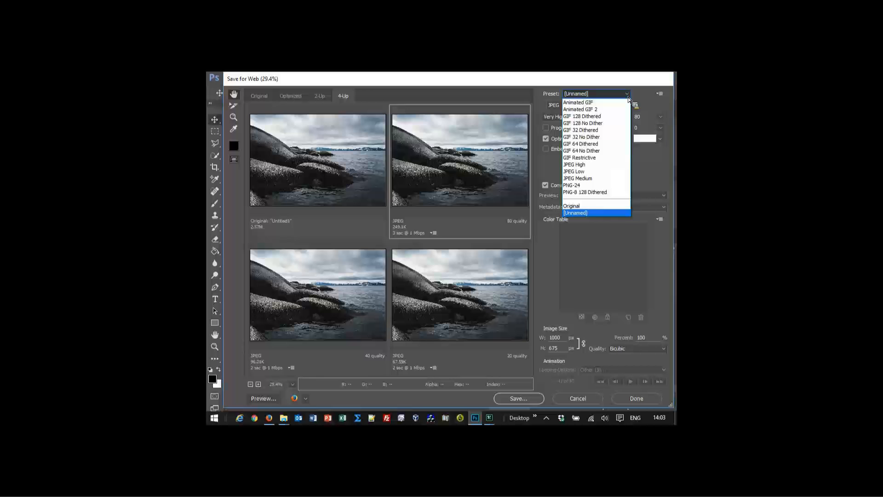
left_click(600, 105)
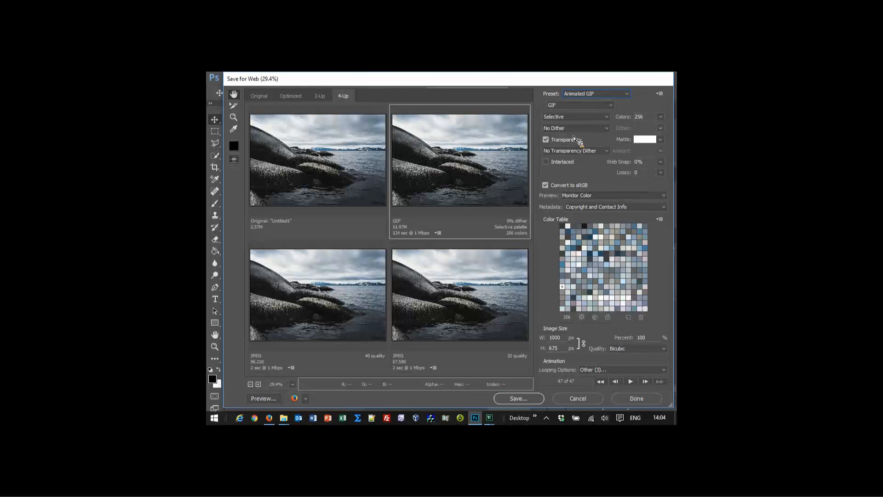
left_click(613, 104)
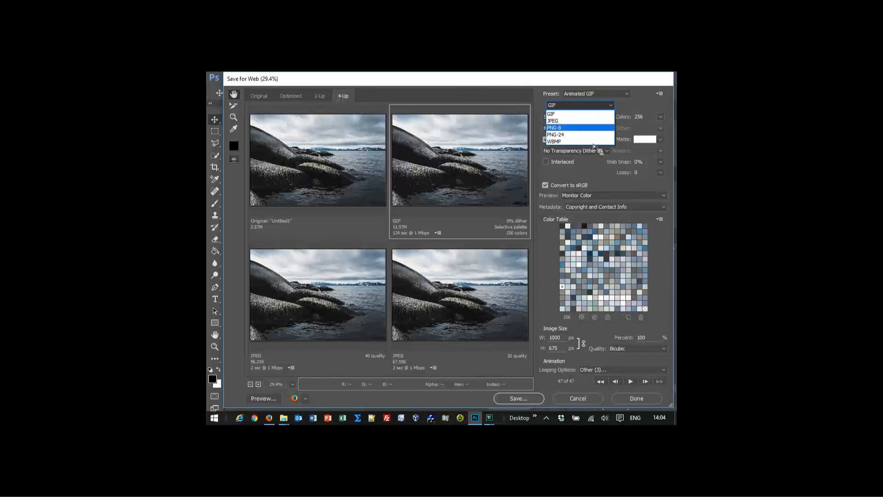
left_click(592, 114)
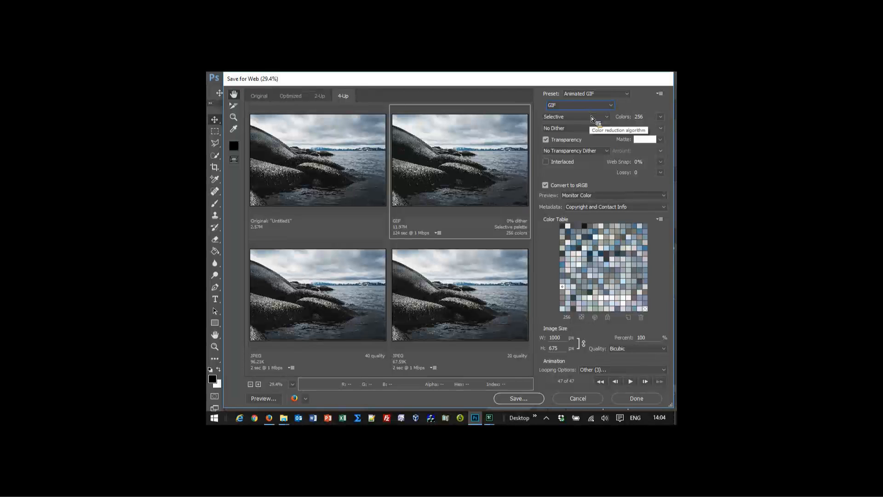
left_click(663, 119)
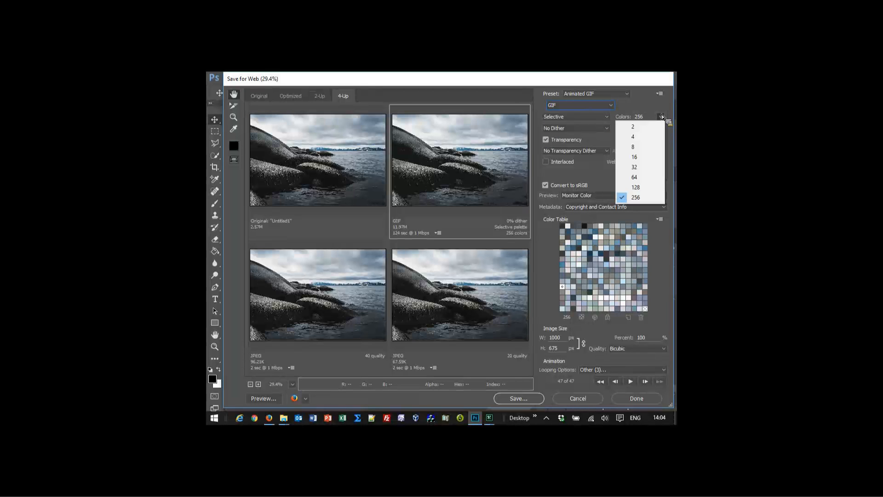
left_click(659, 108)
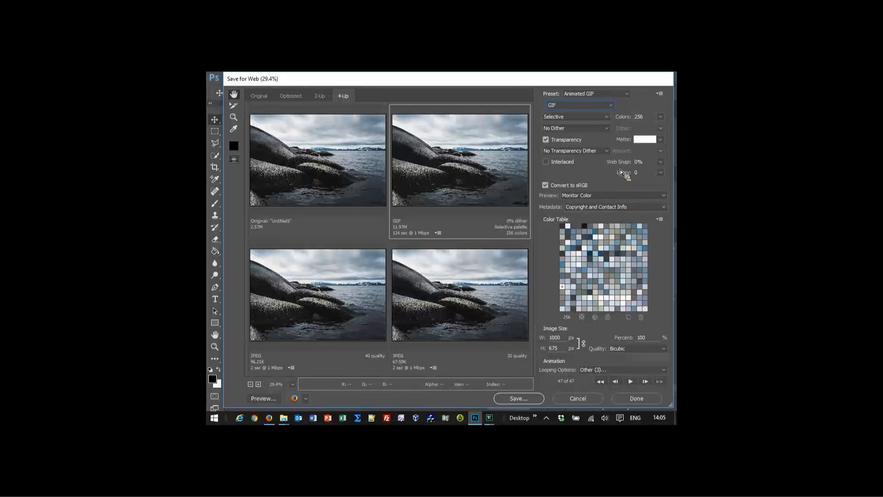
Step: Try the Adaptive and Restrictive color reduction algorithms on the GIF, and return to Selective
left_click(609, 117)
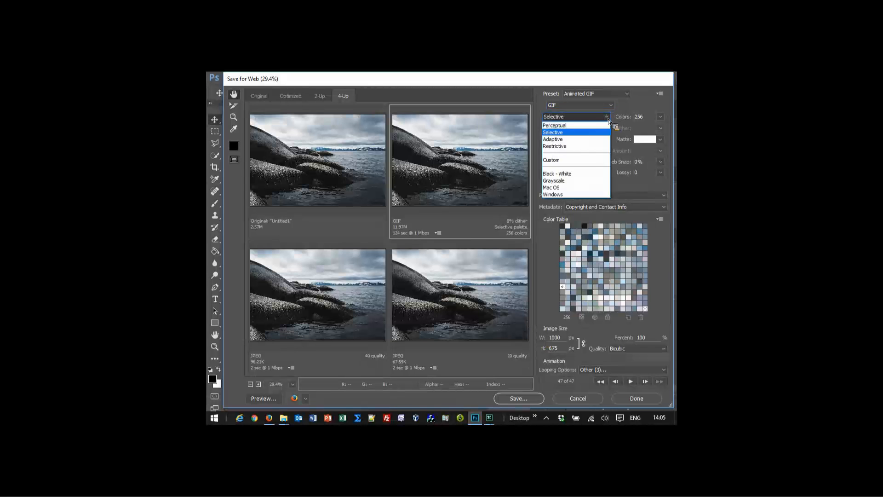
left_click(583, 140)
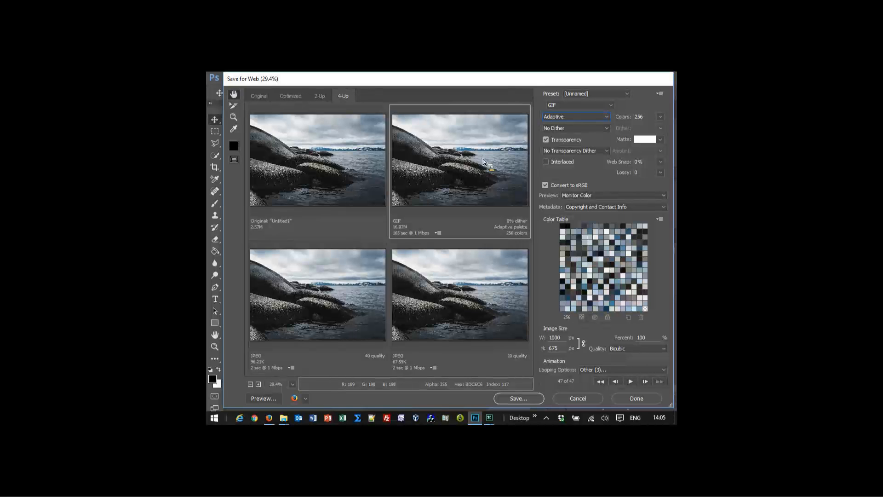
left_click(607, 118)
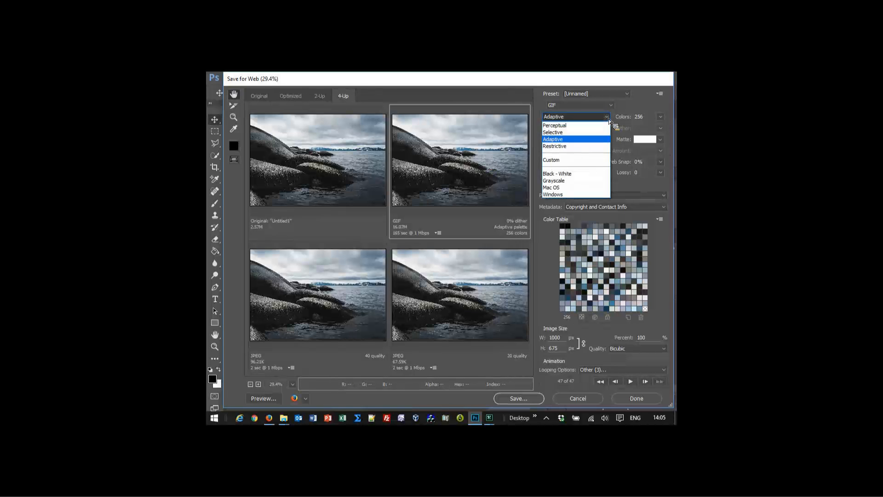
left_click(557, 146)
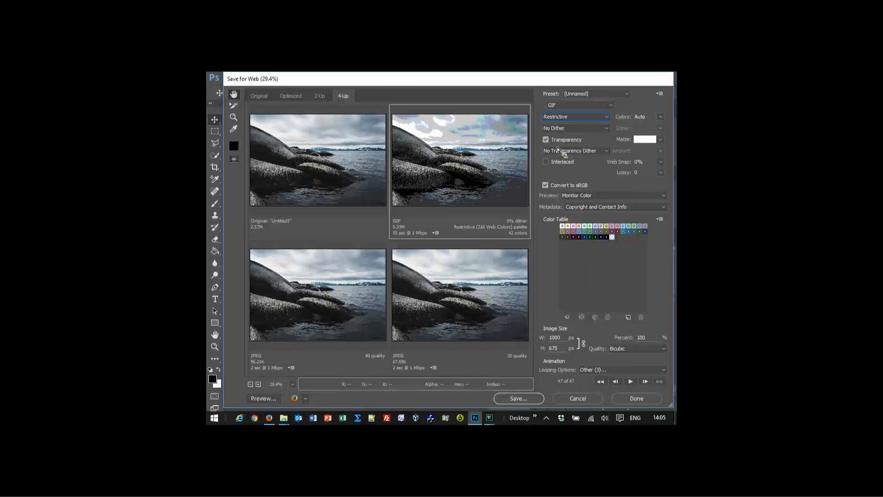
left_click(608, 118)
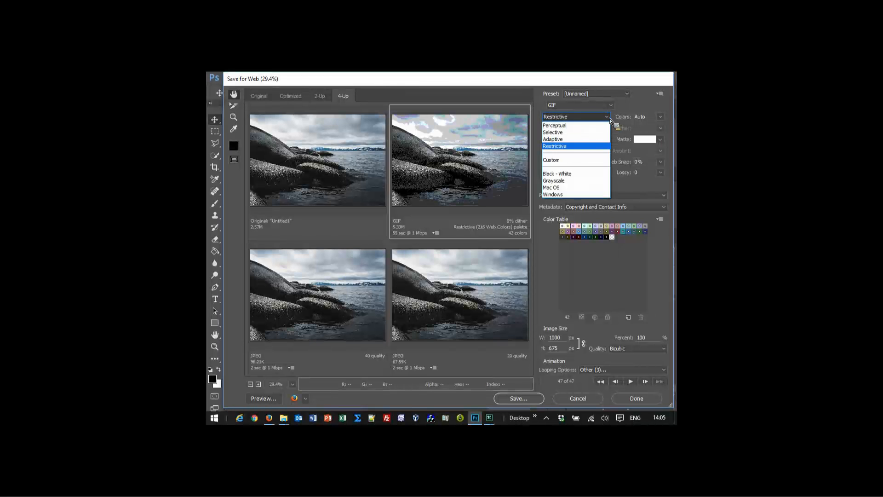
left_click(570, 136)
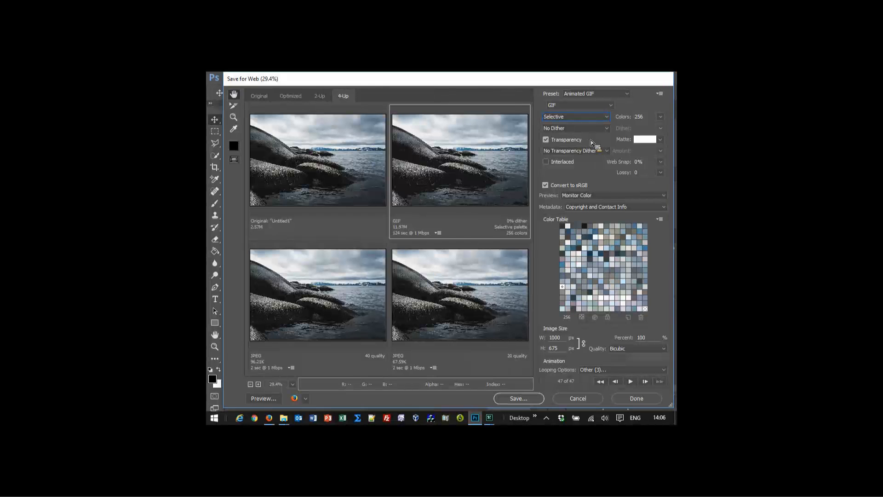
Step: Try Diffusion dithering on the GIF, compare the preview with the original, and restore No Dither
left_click(609, 131)
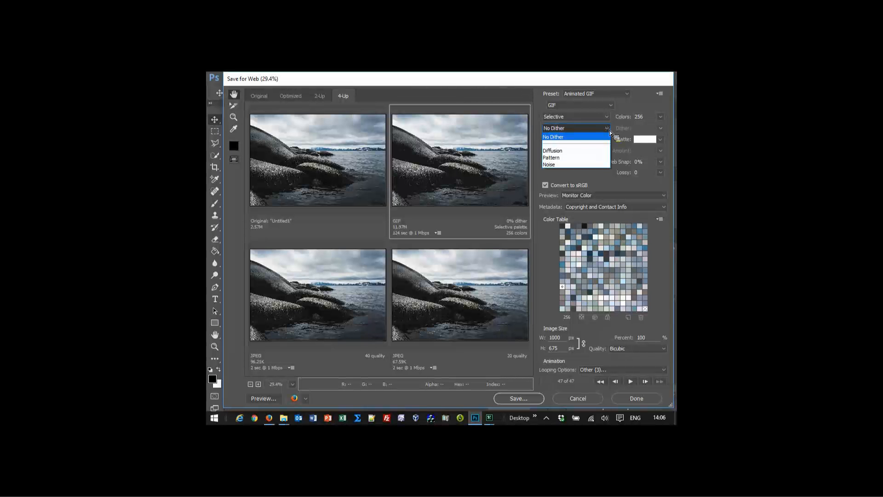
left_click(609, 130)
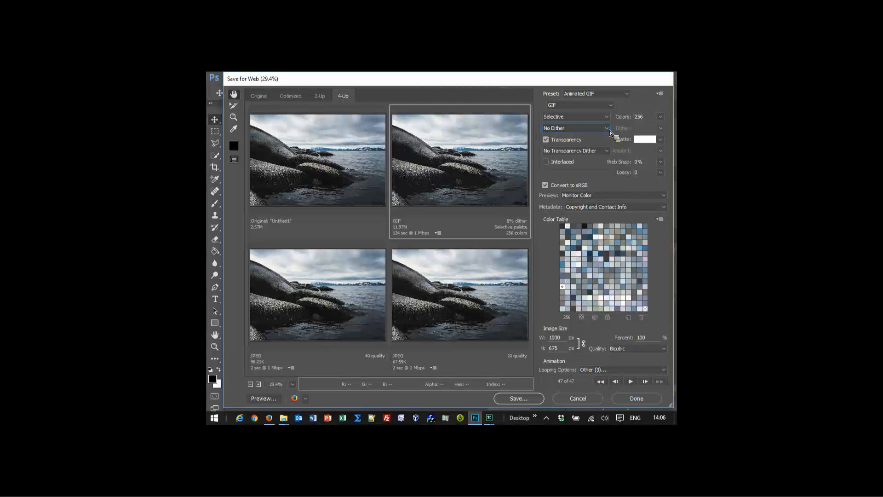
left_click(609, 131)
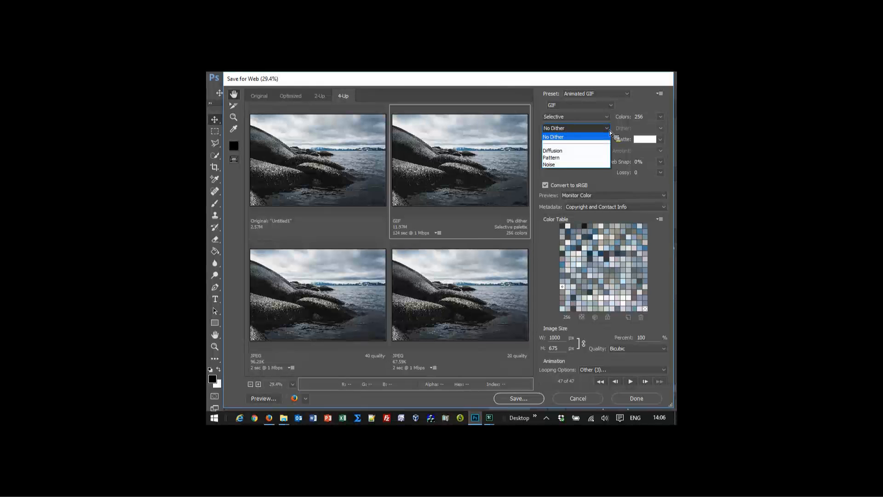
left_click(582, 151)
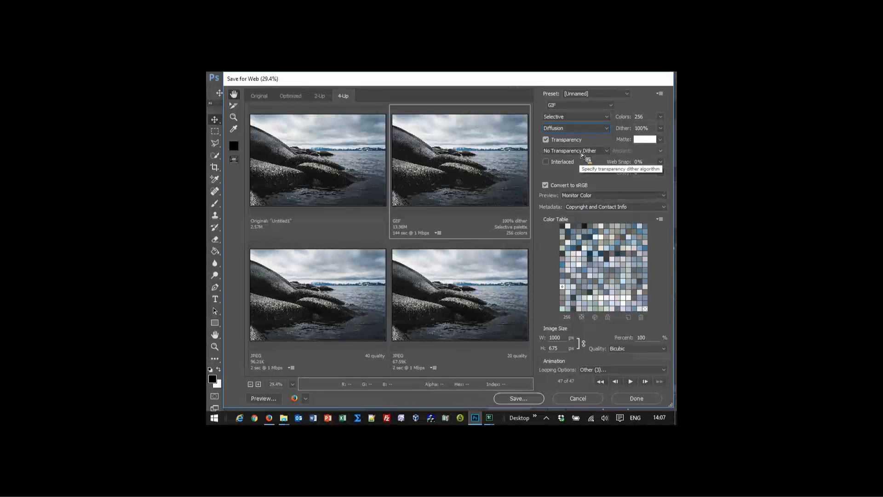
left_click(608, 129)
left_click(609, 131)
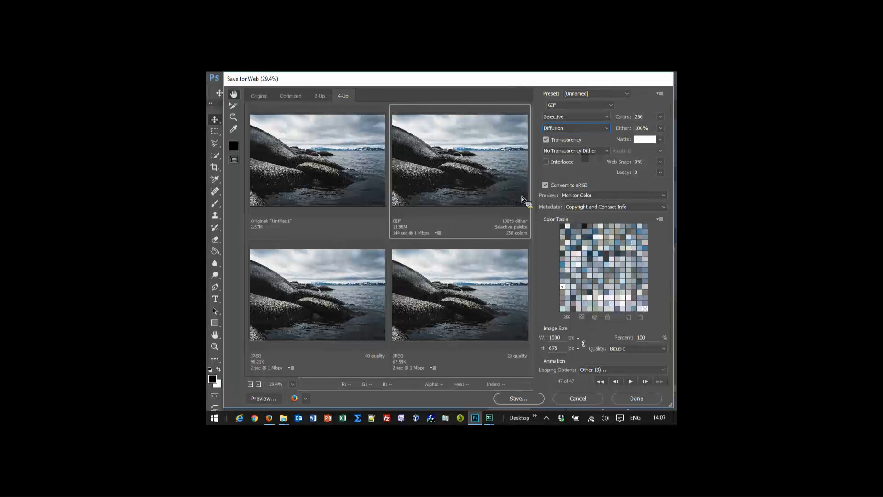
left_click(609, 129)
left_click(584, 138)
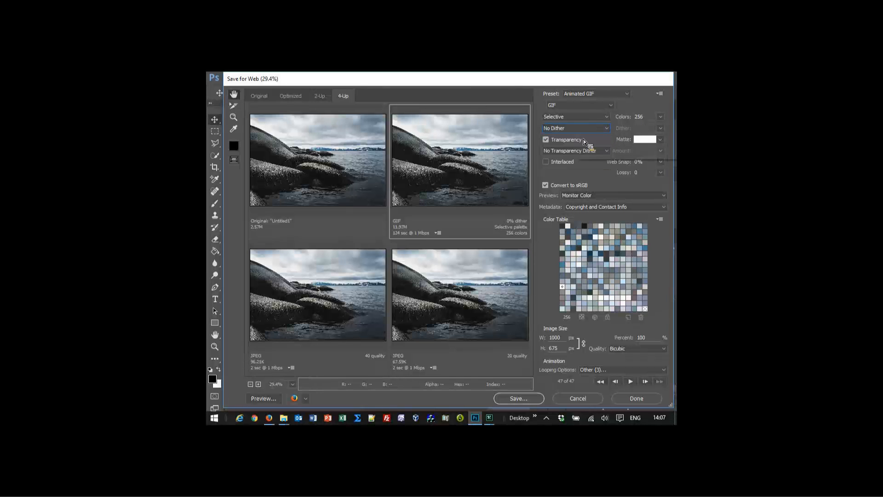
Step: Review the list of browsers set up for previewing the export, leaving it unaltered
left_click(308, 402)
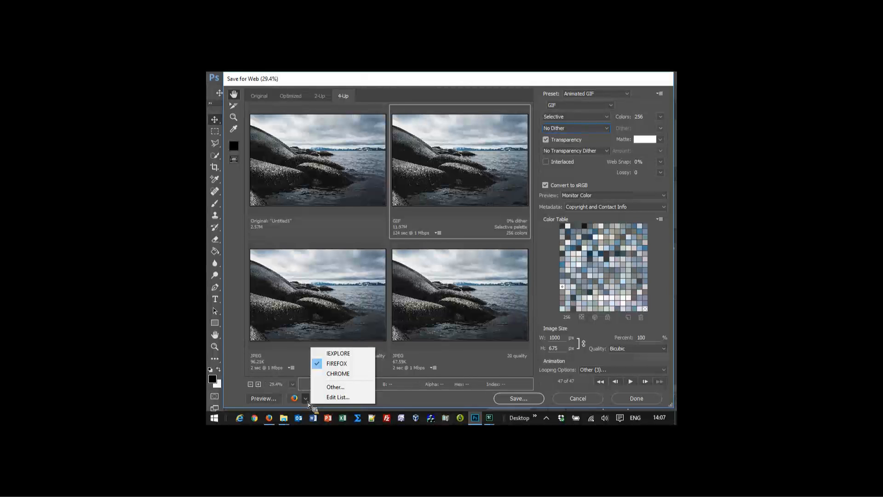
left_click(334, 398)
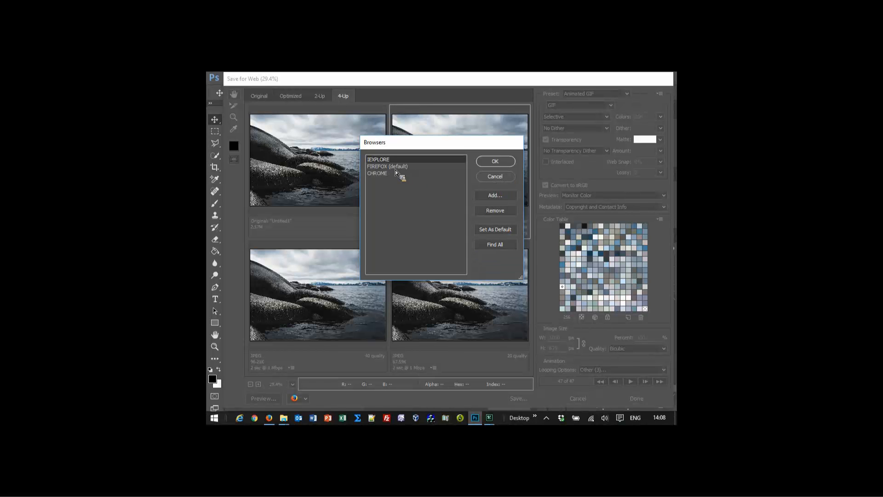
left_click(505, 177)
left_click(292, 401)
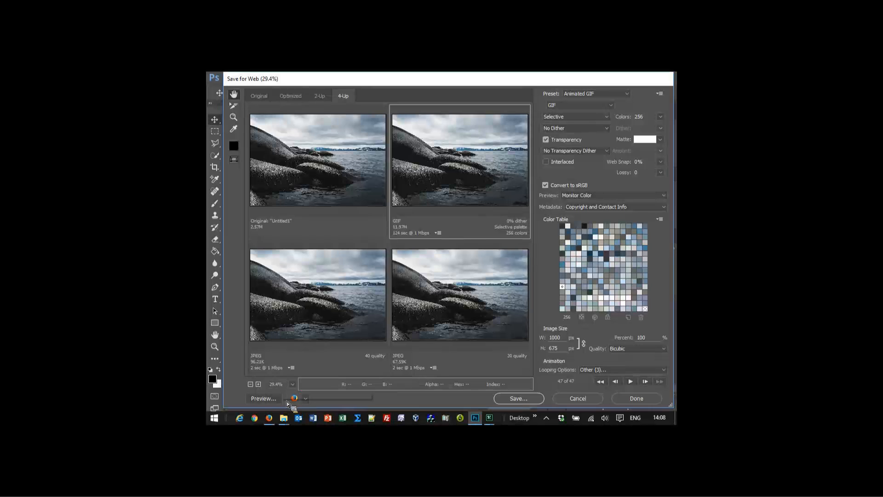
Step: Preview the undithered GIF in Firefox and examine the format, dimensions, size and settings listed below the image
left_click(264, 402)
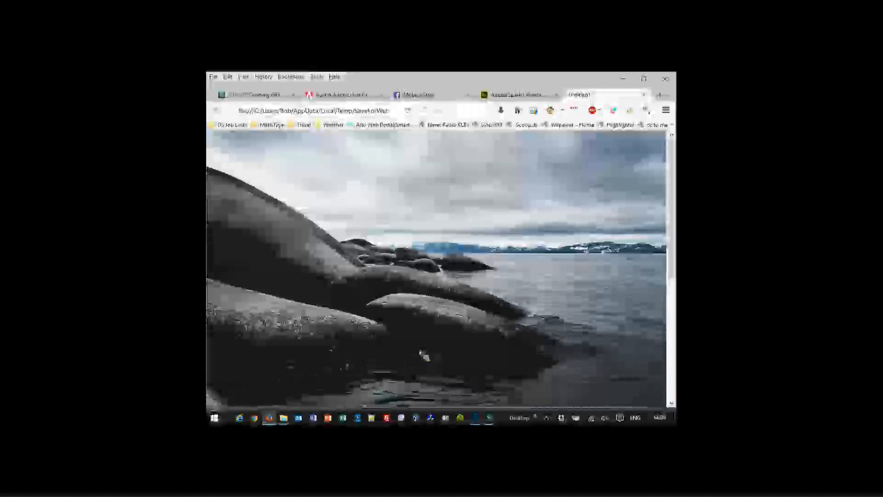
left_click(671, 330)
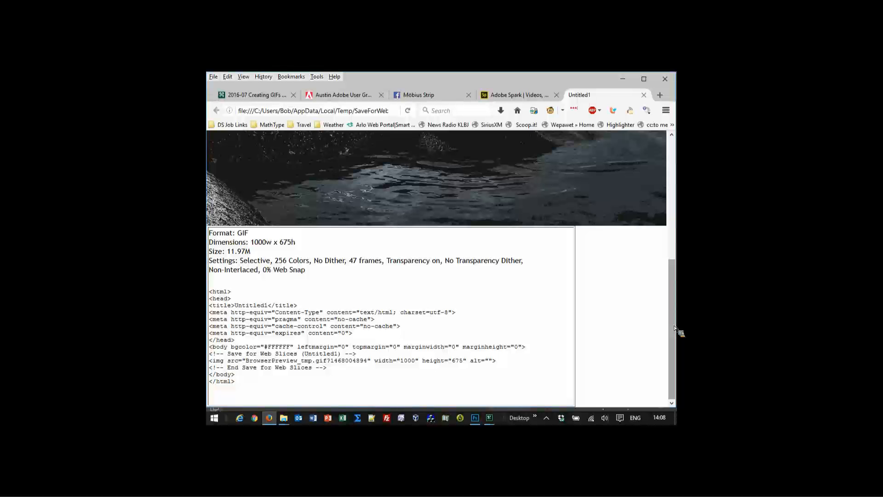
scroll(674, 325, "up", 10)
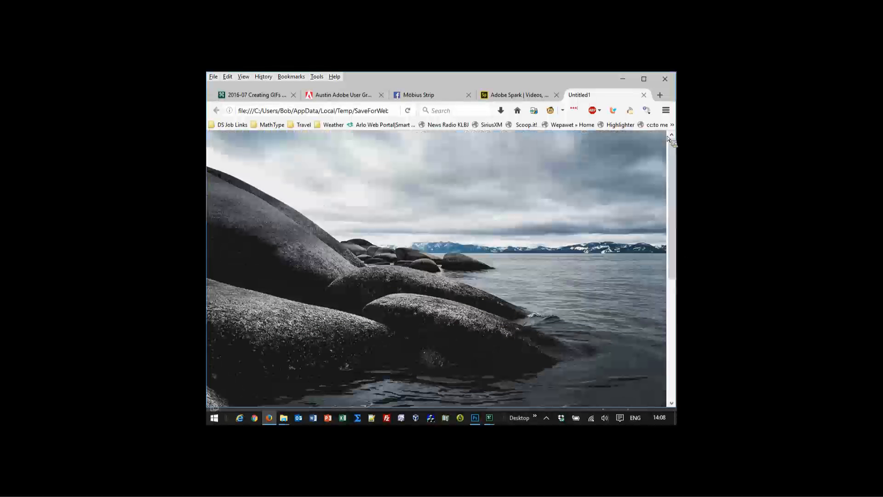
Step: Switch back to Photoshop, set the GIF's dither algorithm to Diffusion and preview that version in Firefox
left_click(474, 418)
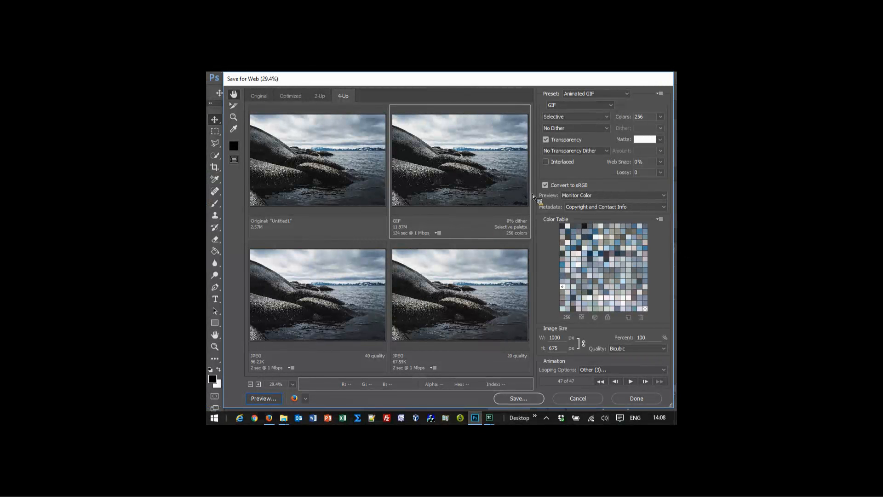
left_click(606, 129)
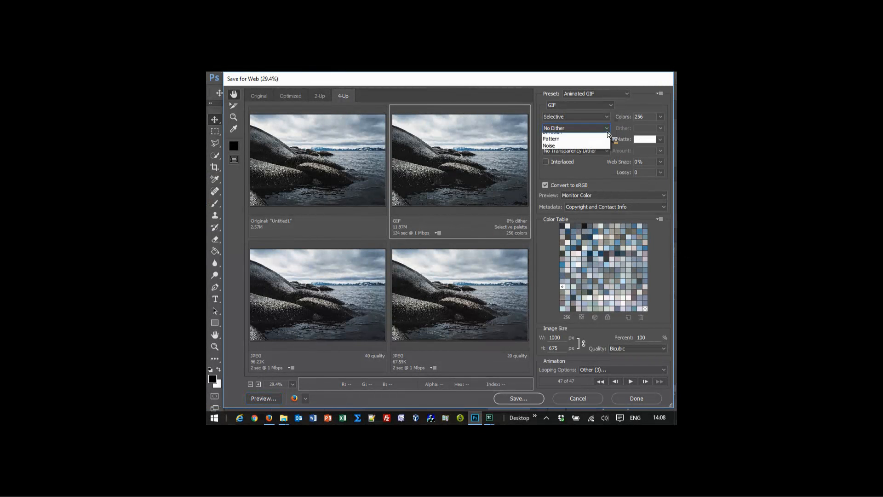
left_click(580, 147)
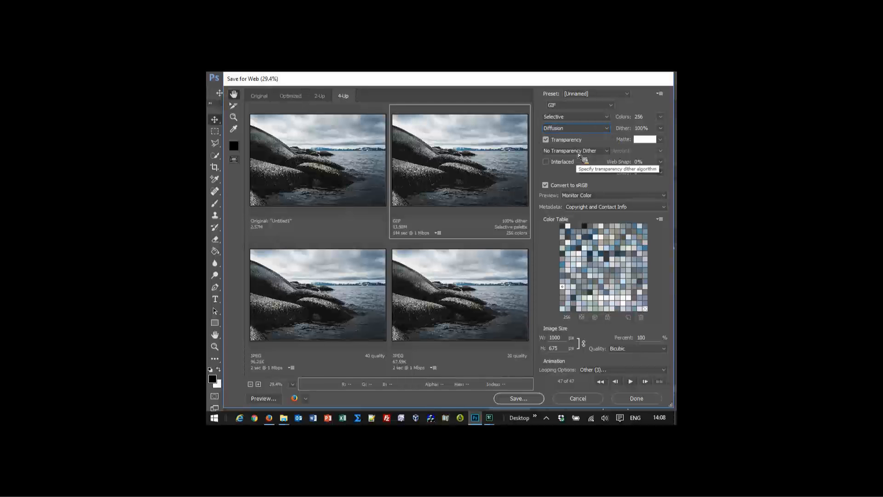
left_click(274, 399)
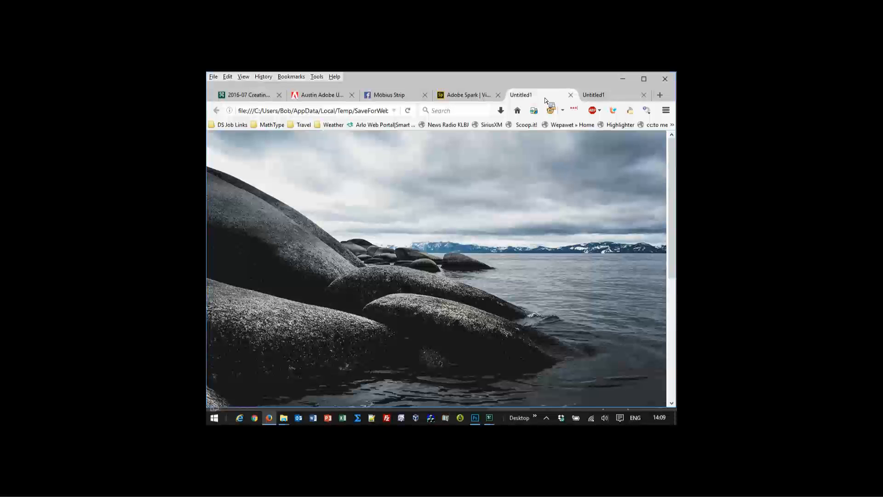
Step: Alternate between the two Firefox previews to compare the image quality of the undithered and Diffusion-dithered GIFs
key("ctrl+Tab")
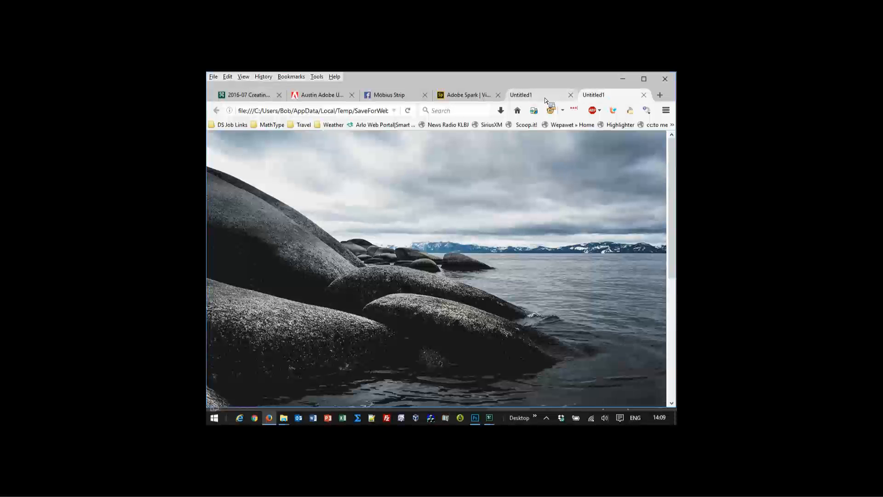
left_click(545, 101)
key("ctrl+Tab")
left_click(546, 100)
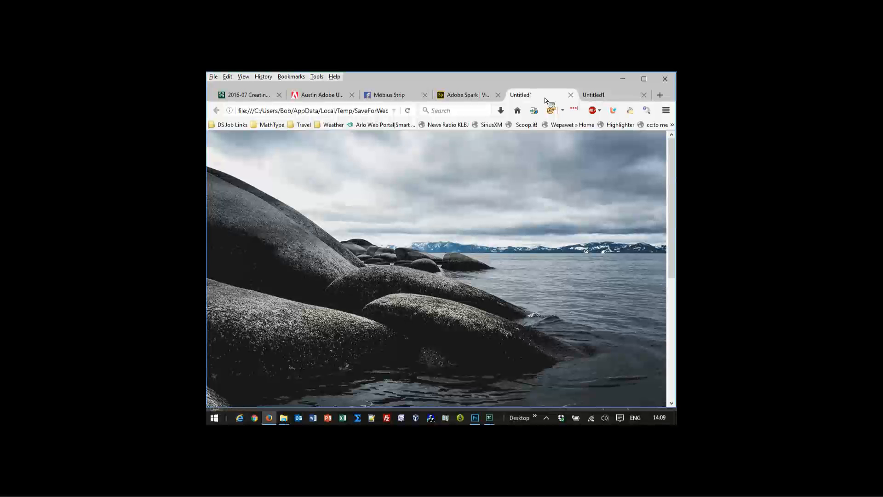
key("ctrl+Tab")
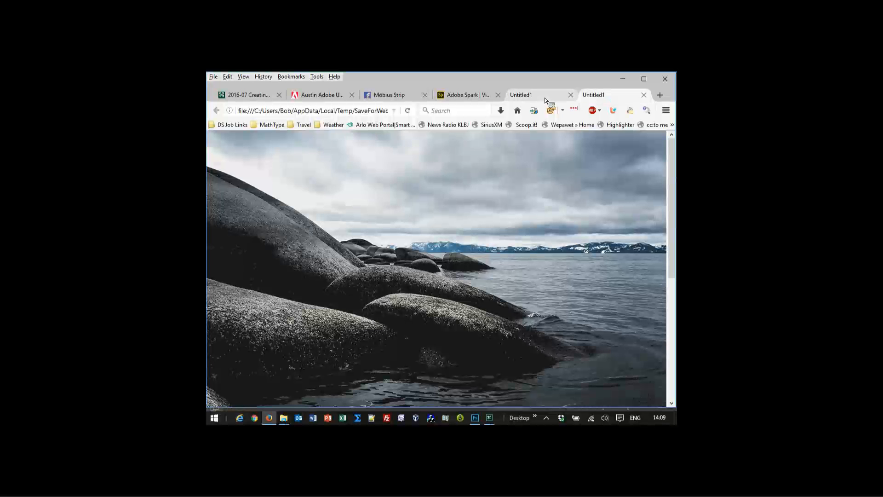
left_click(545, 100)
key("ctrl+Tab")
left_click(545, 99)
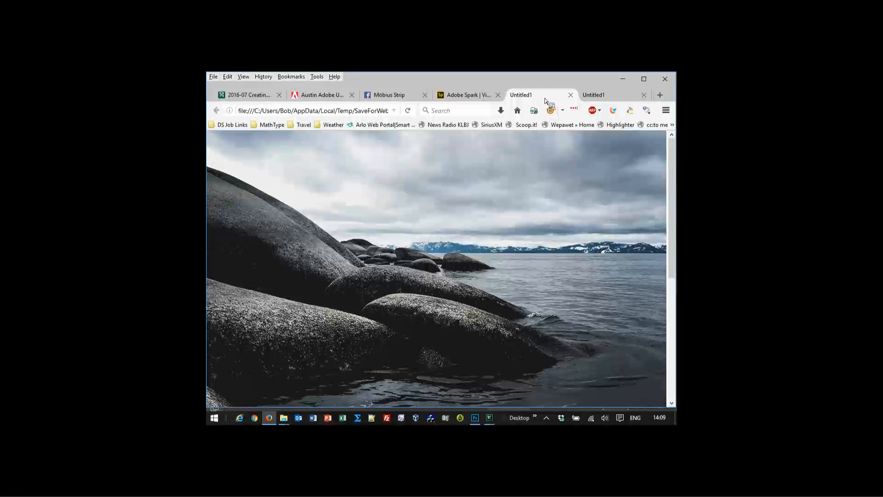
Step: Reload the undithered and Diffusion-dithered previews in Firefox to replay and compare their animations
left_click(408, 111)
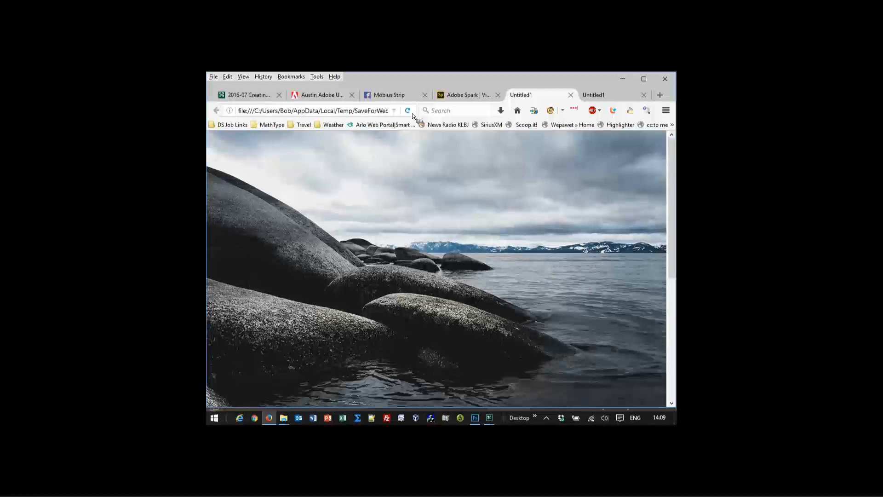
key("ctrl+Tab")
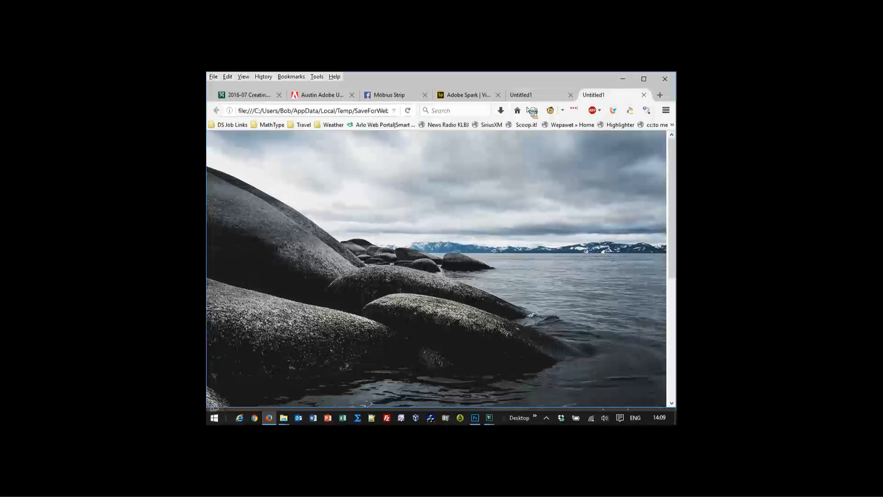
left_click(407, 110)
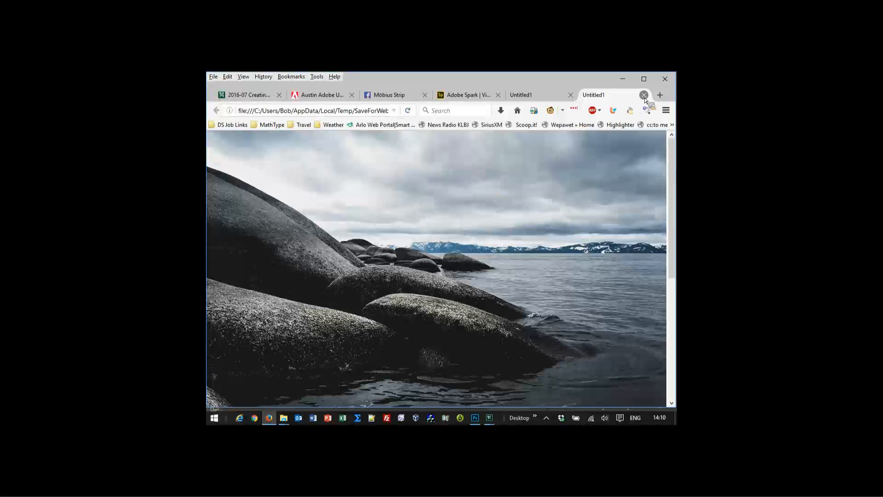
Step: Switch back to Photoshop and set the GIF to Diffusion dithering with a dither amount of 53%
left_click(475, 417)
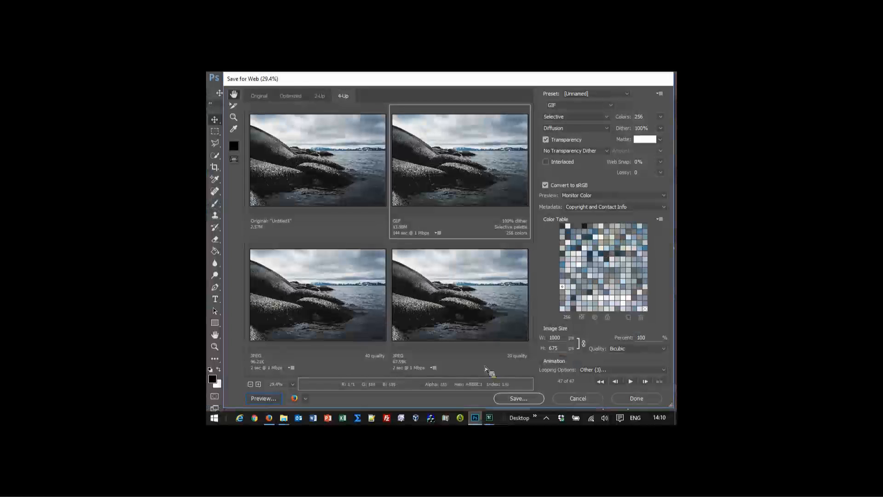
left_click(609, 129)
left_click(609, 131)
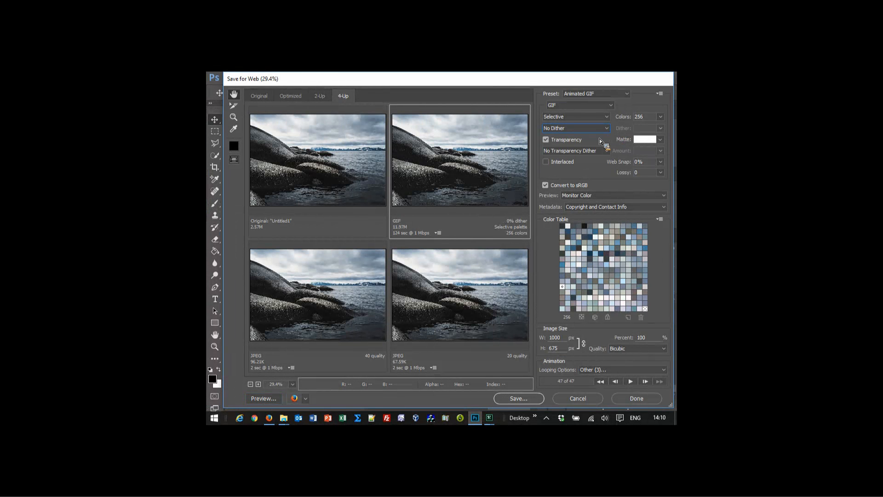
left_click(607, 129)
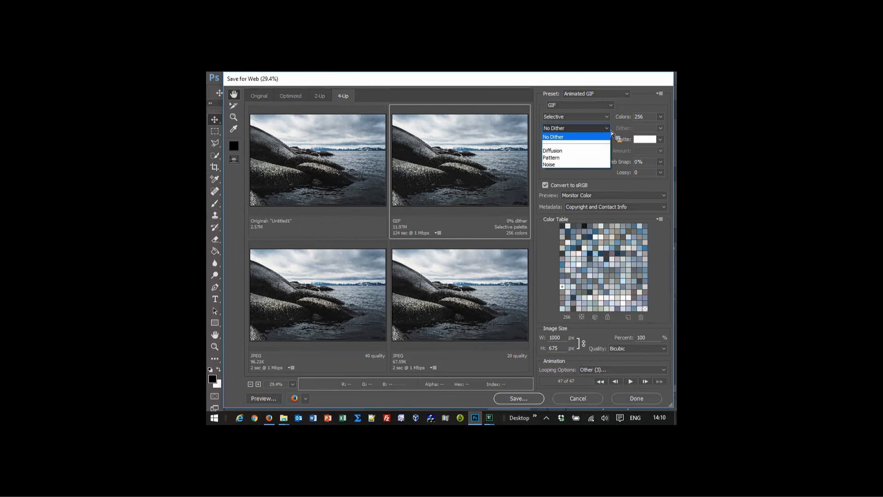
left_click(582, 152)
left_click(661, 129)
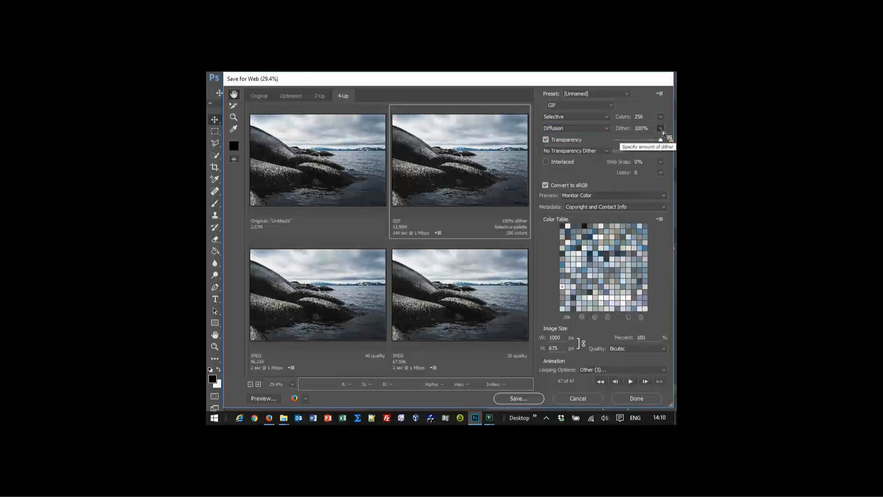
left_click(642, 142)
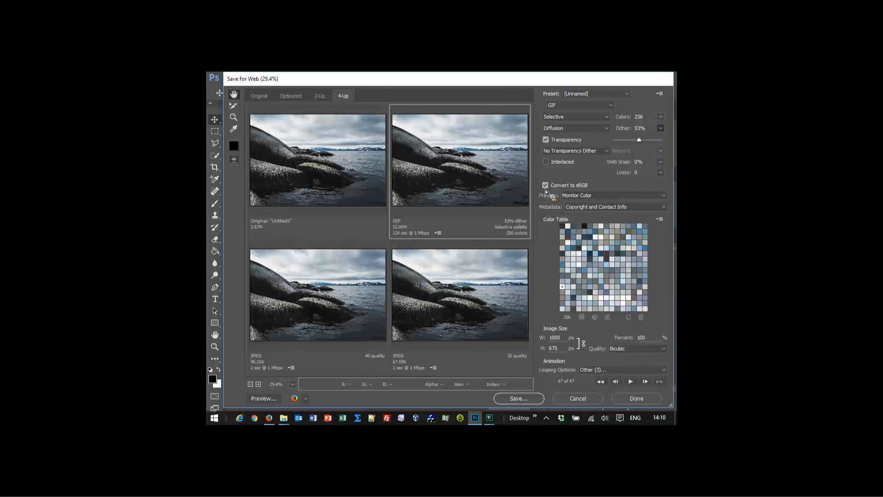
Step: Turn off the GIF's transparency and set Lossy to 25, checking the result in a Firefox preview
left_click(548, 143)
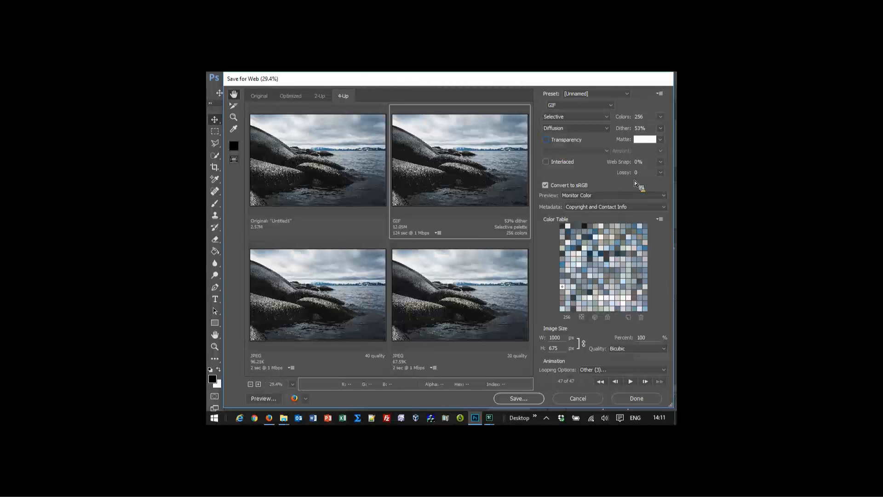
left_click(666, 164)
left_click(665, 163)
left_click(664, 176)
type("2")
type("5")
left_click(268, 399)
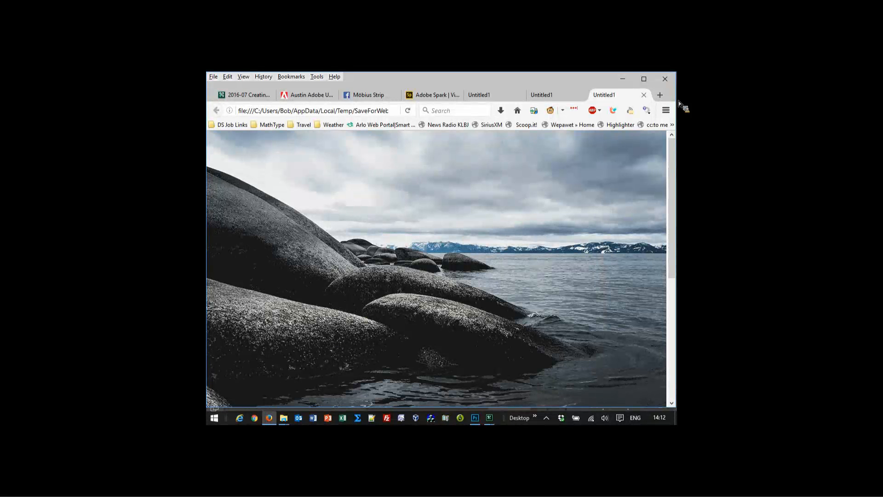
left_click(623, 79)
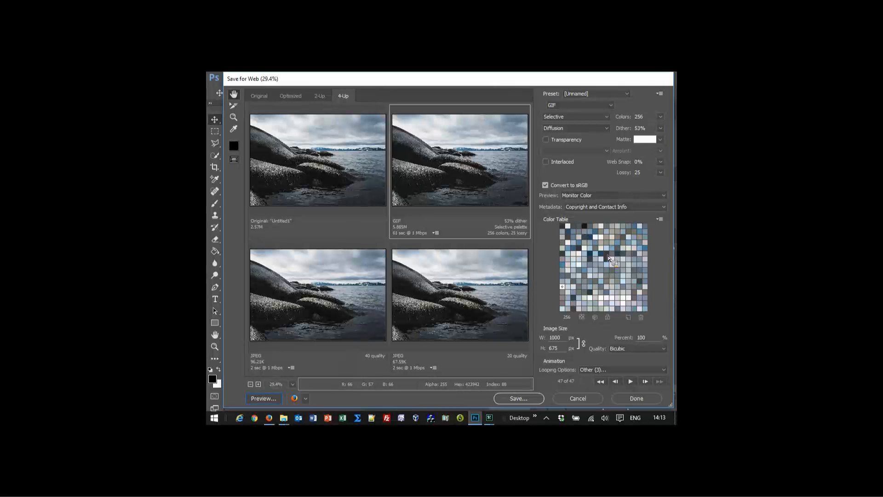
Step: Set the exported GIF's width to 350 px with Bicubic quality and check it in a Firefox preview
double_click(559, 340)
type("350")
left_click(667, 349)
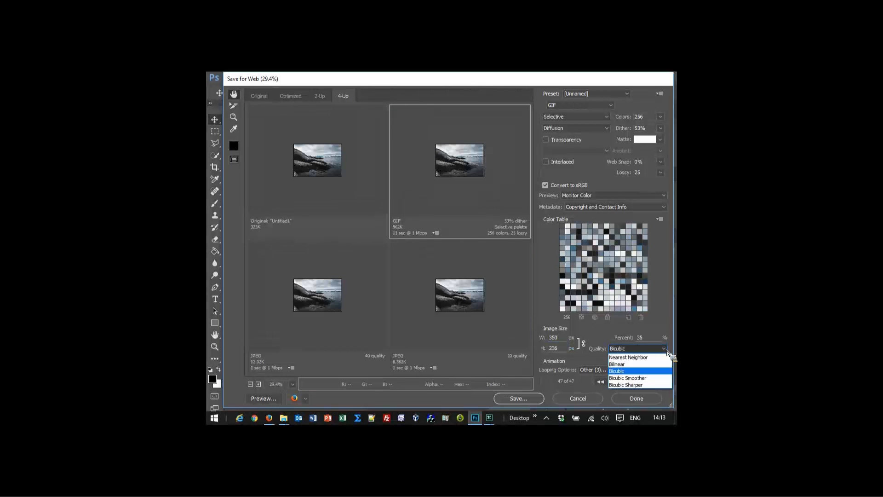
left_click(657, 374)
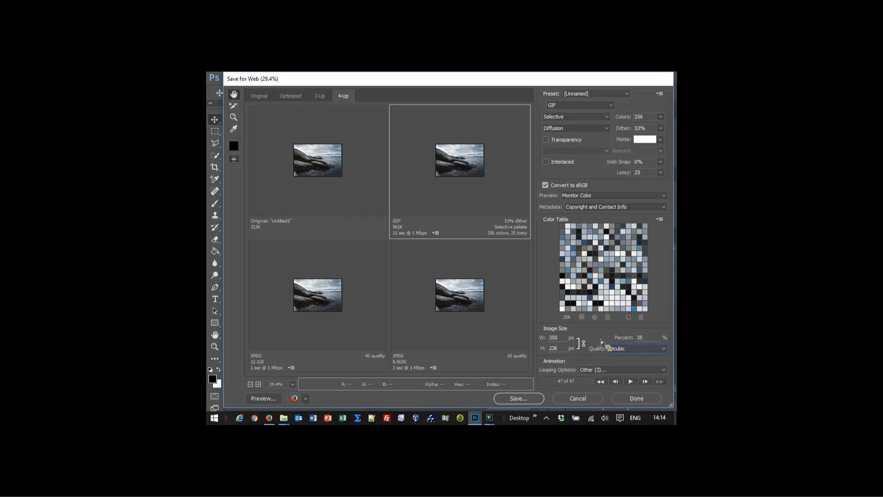
left_click(292, 384)
left_click(298, 366)
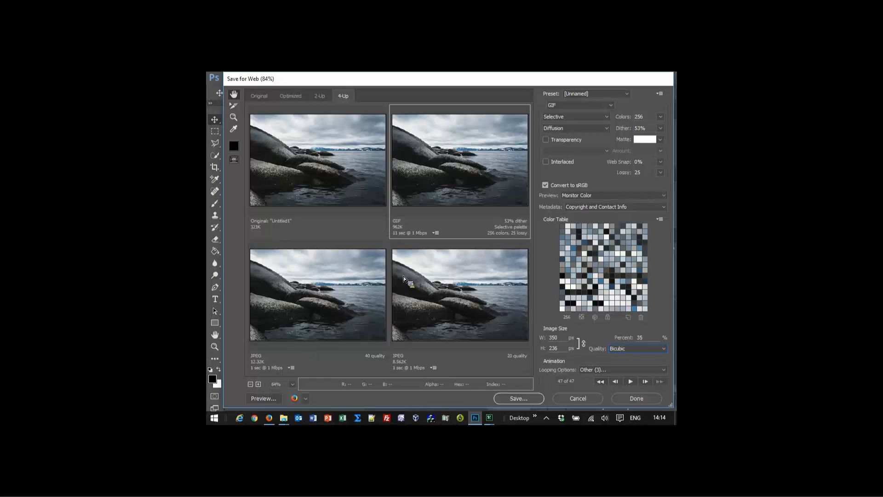
left_click(269, 401)
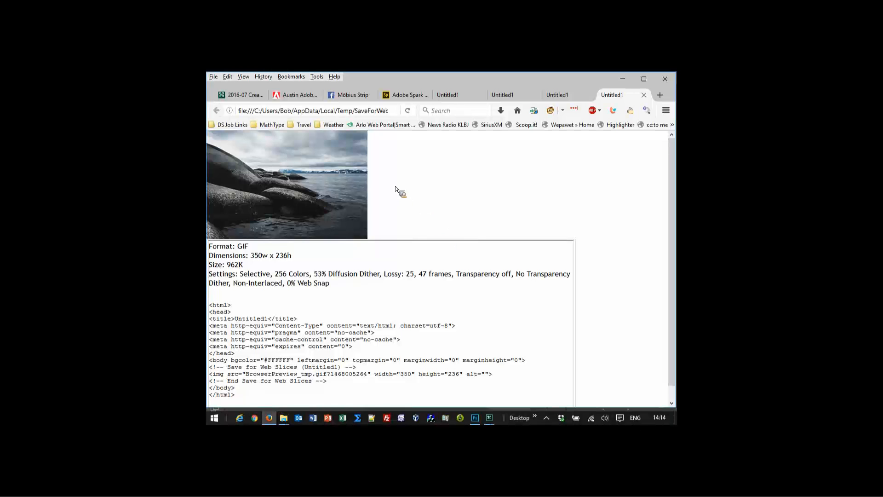
left_click(625, 82)
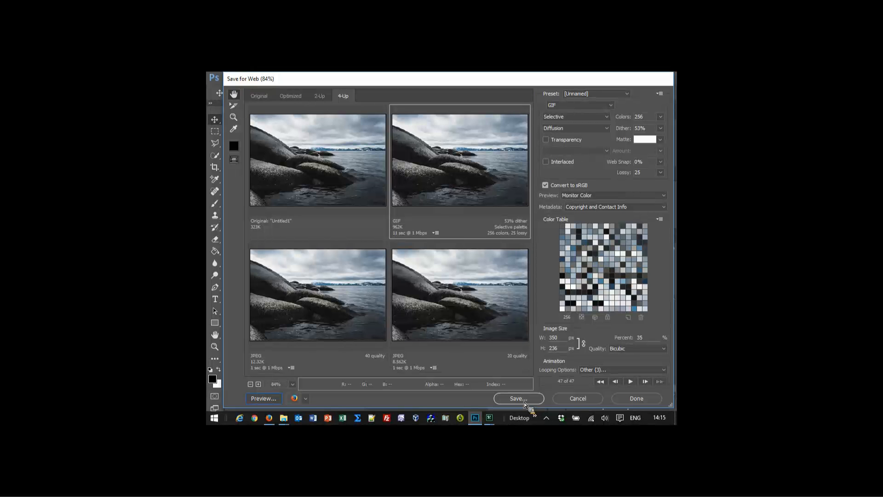
Step: Review the output format choices for saving the optimized GIF, then cancel the save
left_click(519, 399)
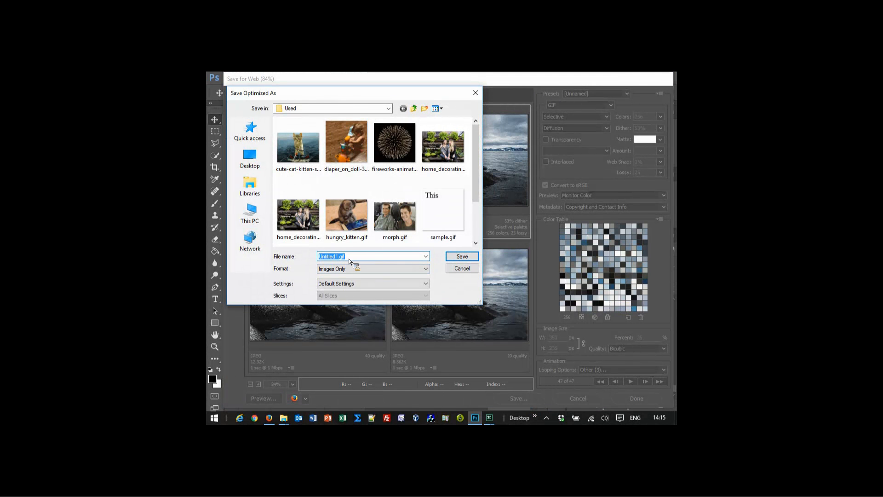
left_click(350, 269)
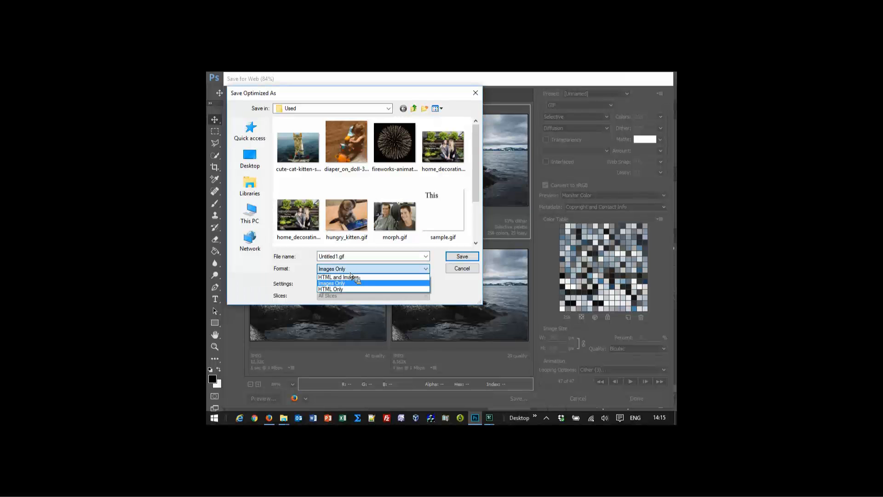
left_click(350, 273)
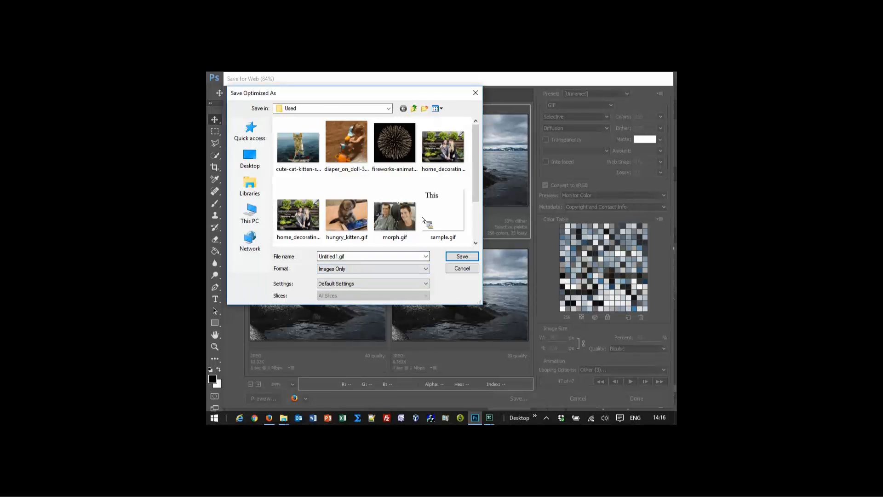
left_click(469, 270)
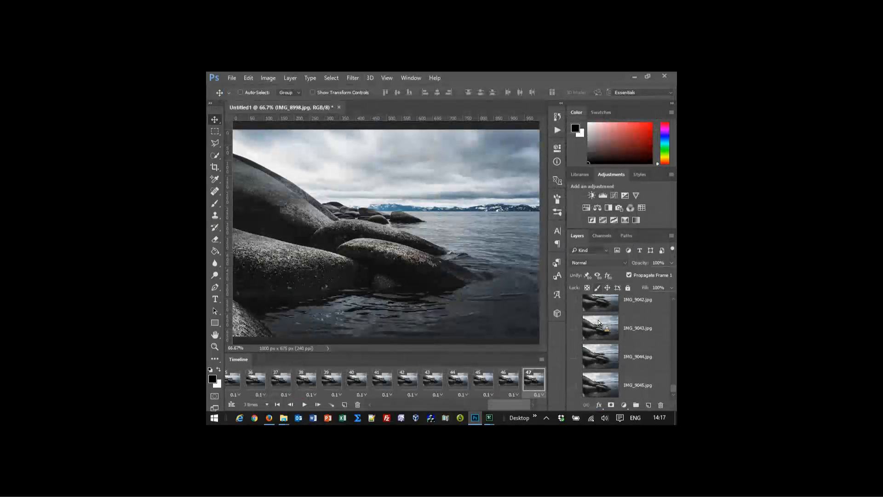
Step: Add a layer mask to the IMG_9044.jpg layer, then close the document without saving
left_click(654, 358)
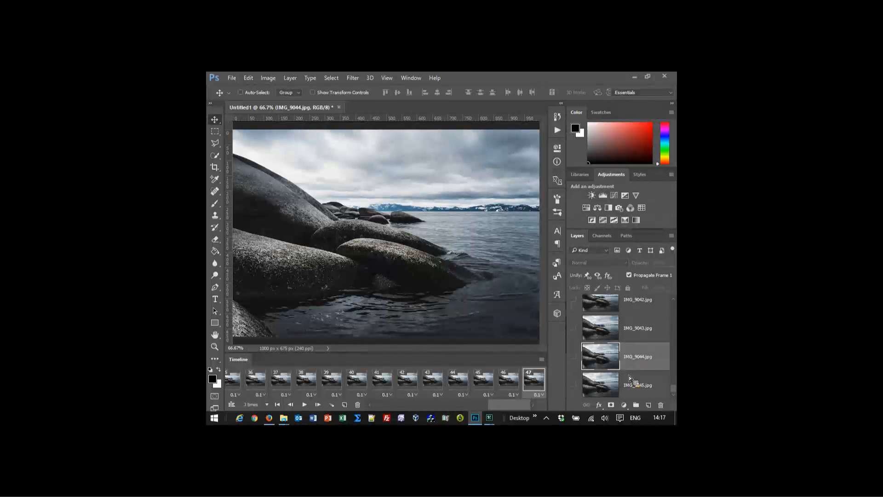
left_click(612, 405)
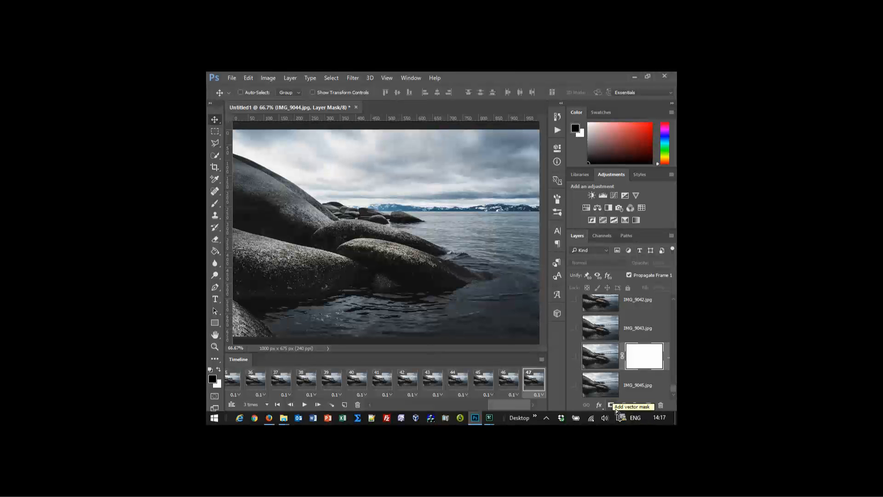
key("ctrl+w")
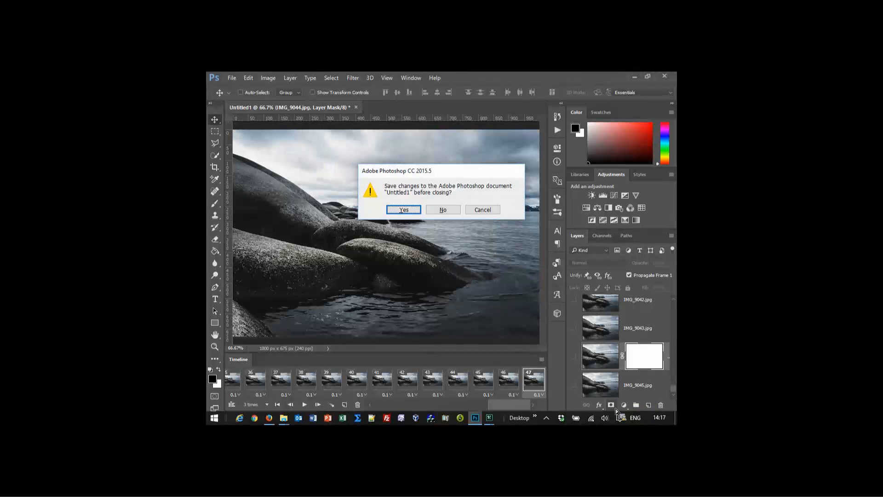
key("n")
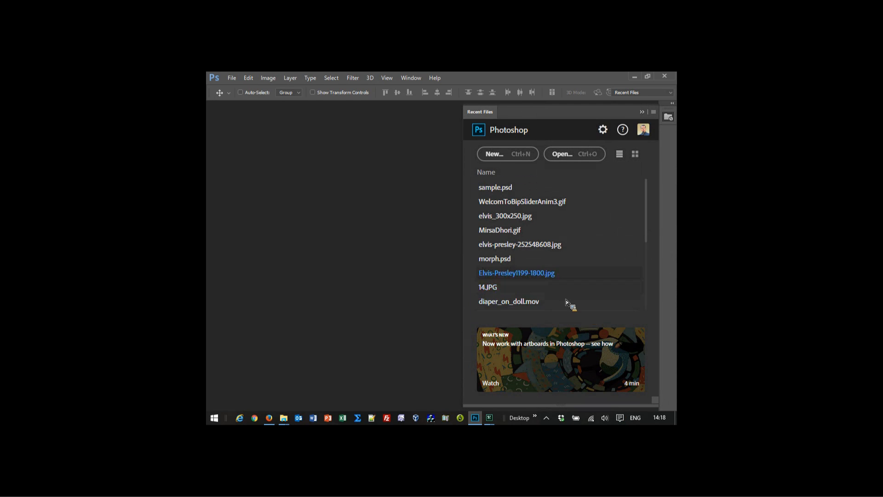
Step: Open the recent video diaper_on_doll.mov and play it in the timeline
left_click(526, 300)
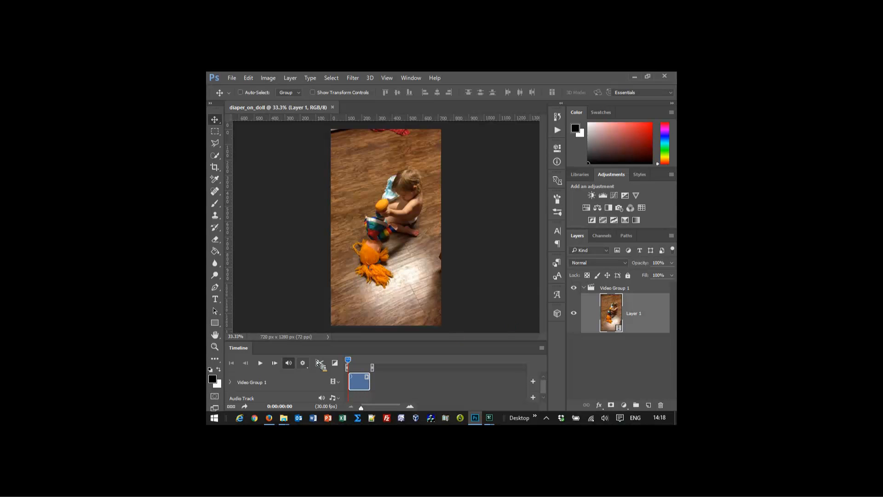
left_click(262, 366)
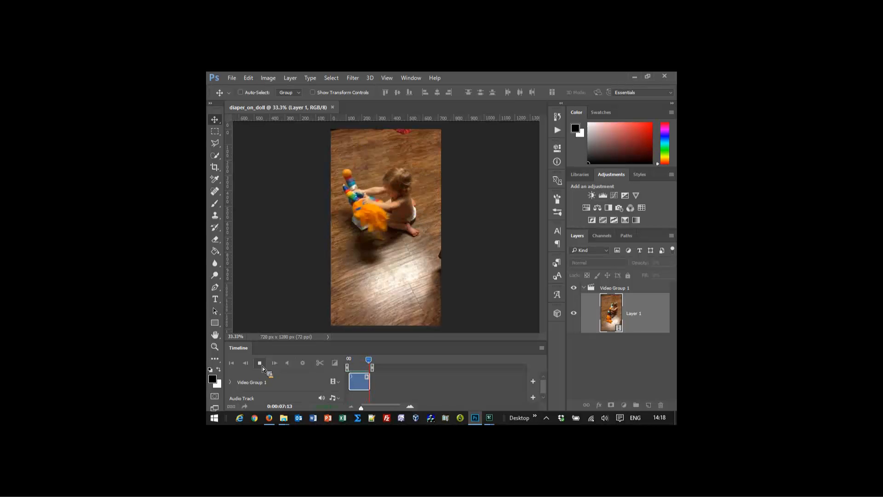
left_click(262, 366)
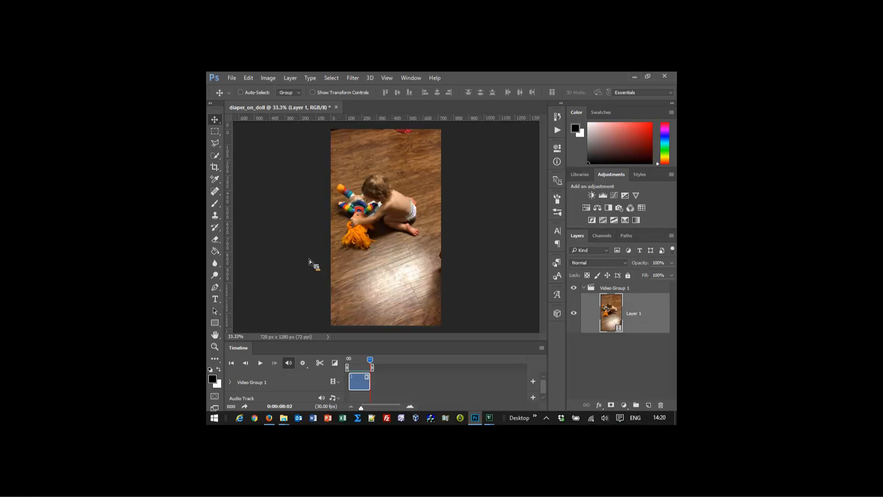
left_click(228, 79)
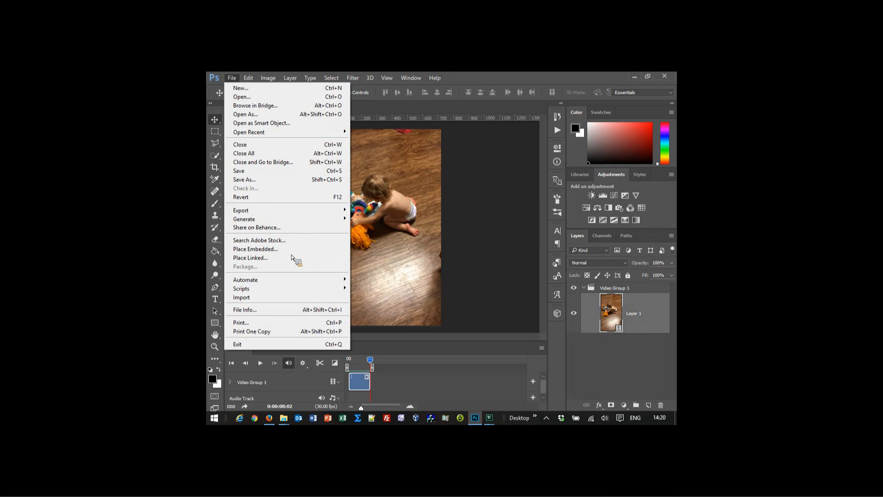
mouse_move(305, 299)
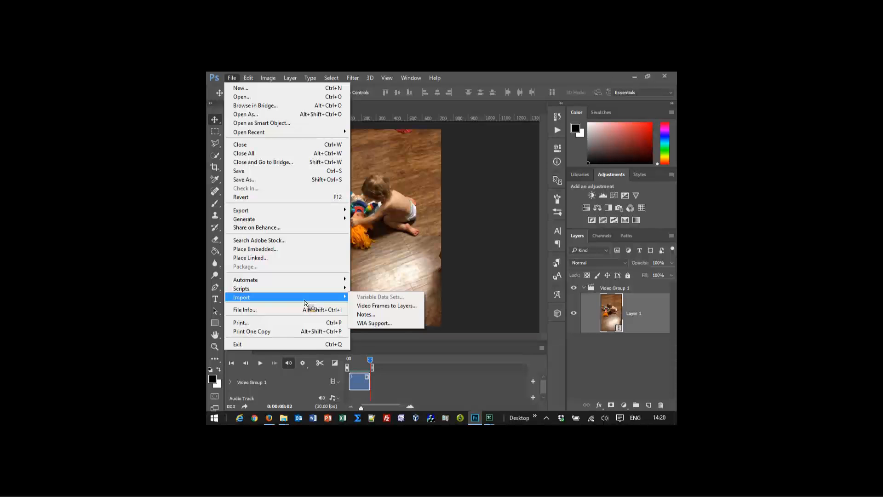
left_click(414, 306)
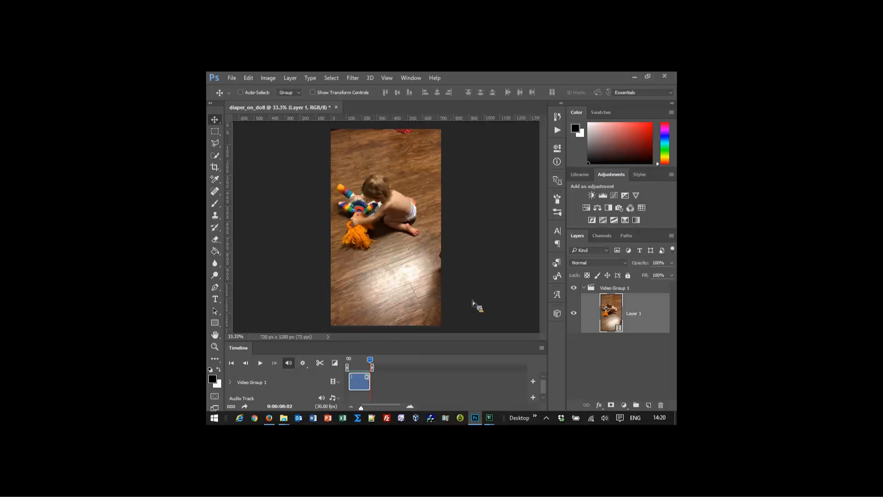
Step: Crop the video to a 1:1 square of about 606 px around the child and the doll
key("c")
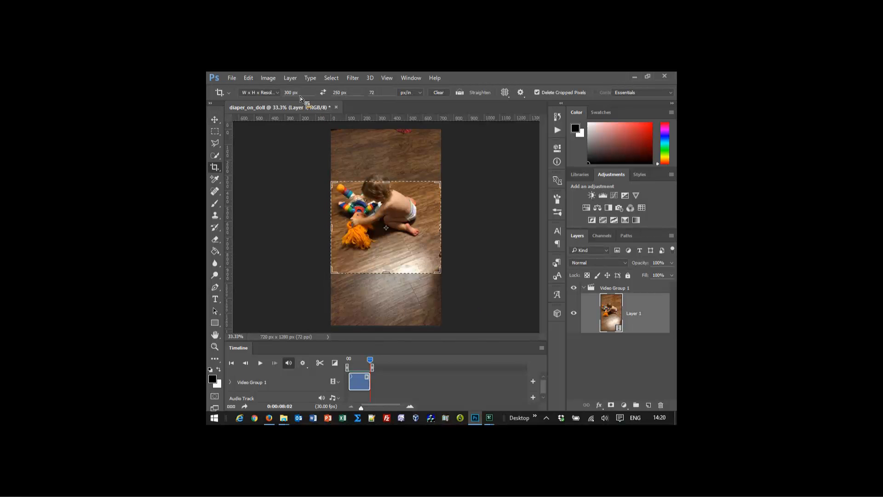
left_click(278, 93)
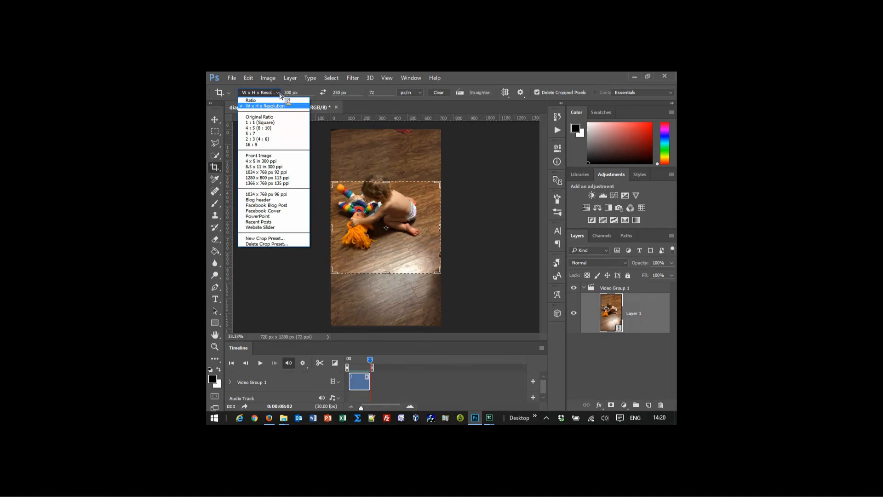
left_click(261, 123)
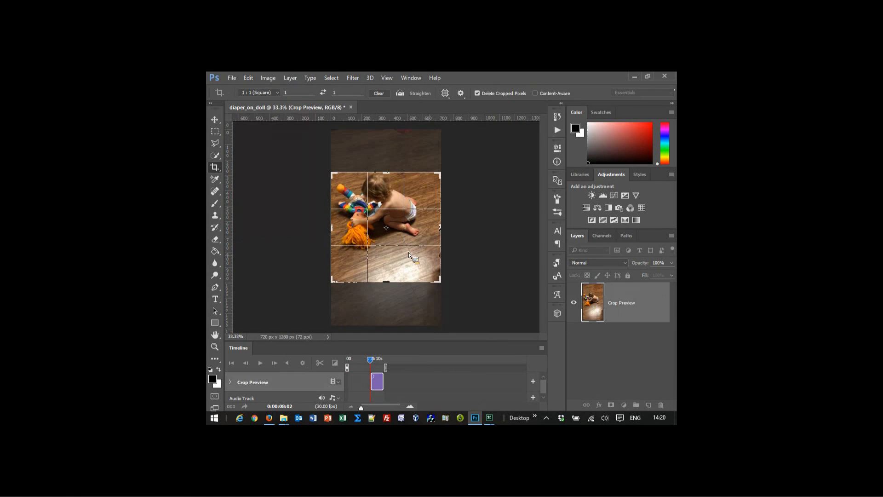
left_click_drag(431, 258, 429, 280)
left_click_drag(439, 175, 413, 214)
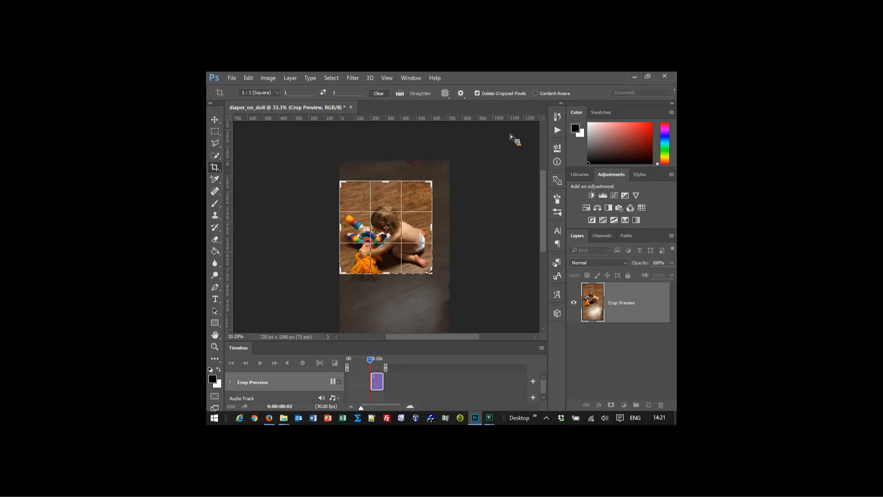
key("Return")
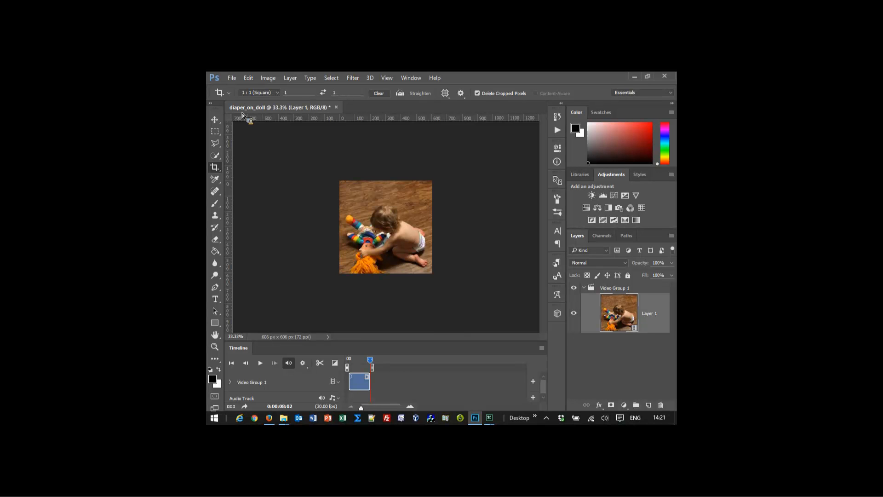
Step: Play the cropped video in the timeline to check its framing
left_click(260, 363)
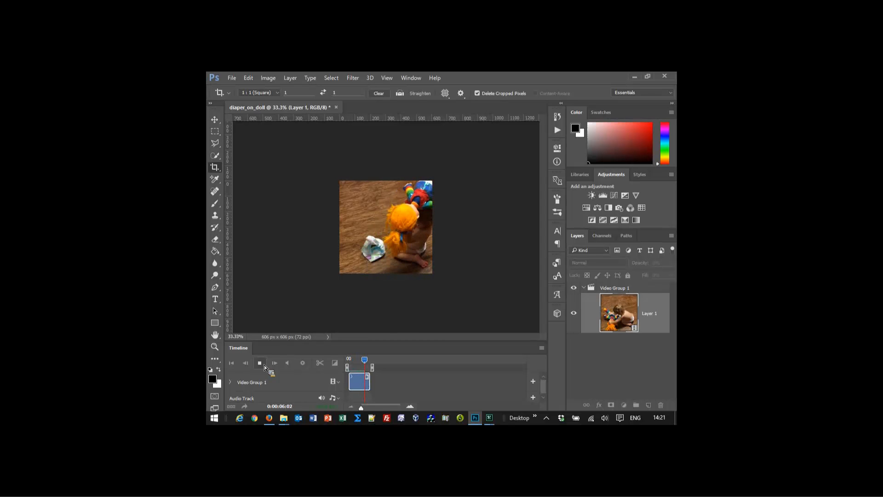
left_click(264, 366)
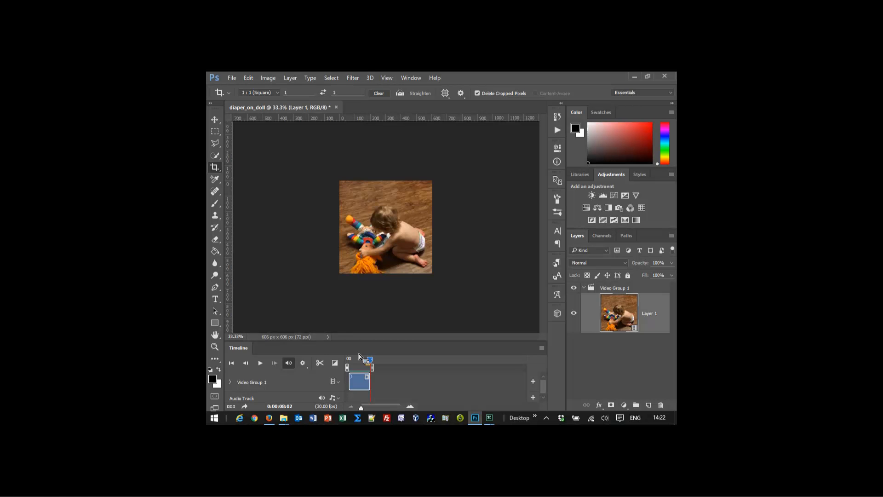
Step: Start a web export of the video with the Animated GIF preset and an image width of 300 px
key("ctrl+alt+shift+s")
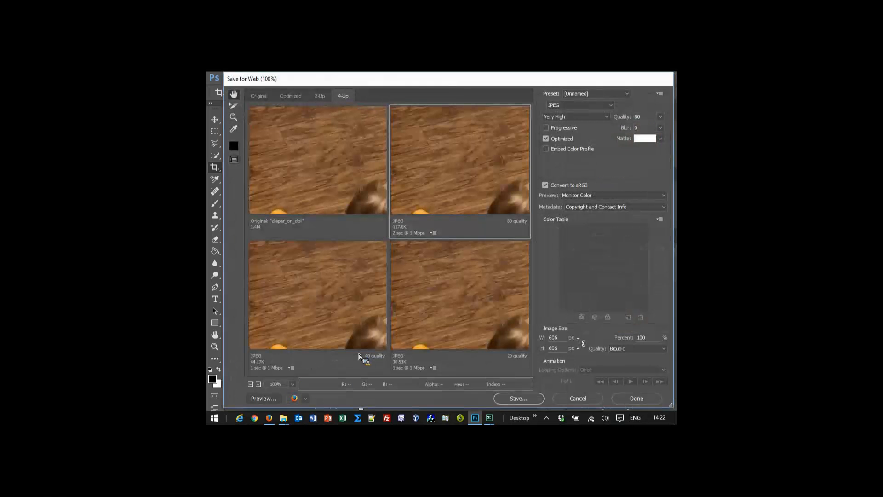
left_click(627, 96)
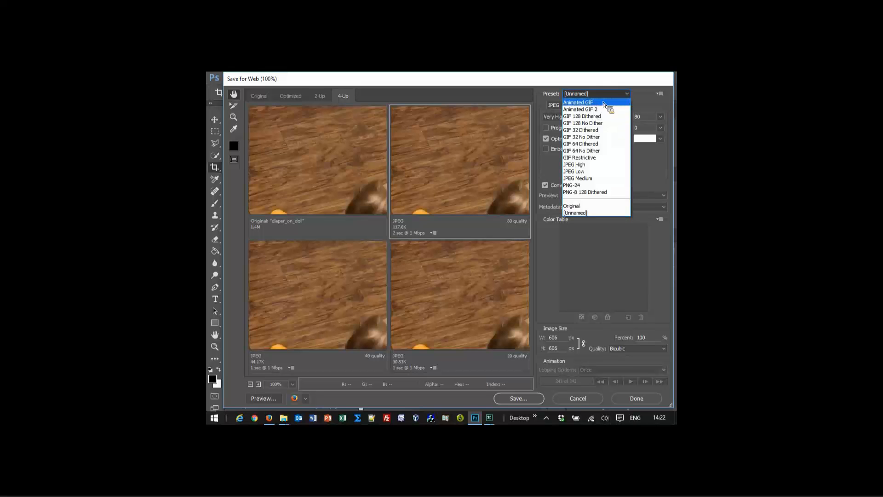
left_click(598, 103)
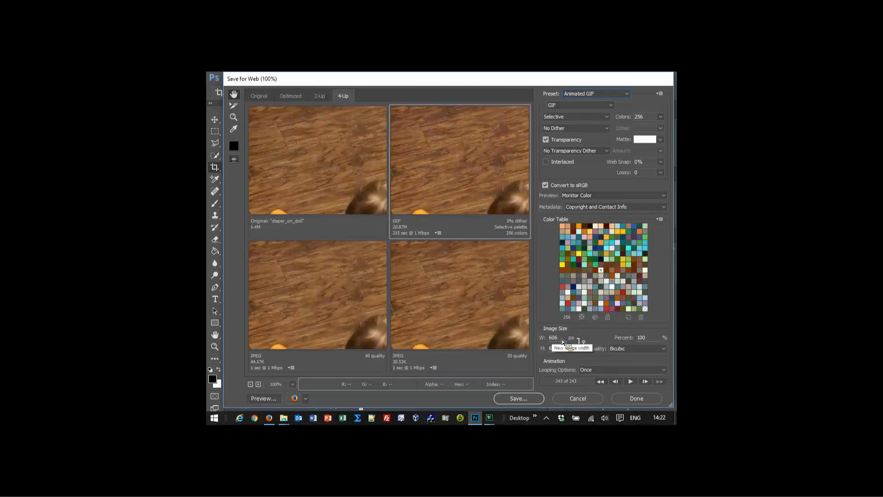
left_click(542, 340)
type("300")
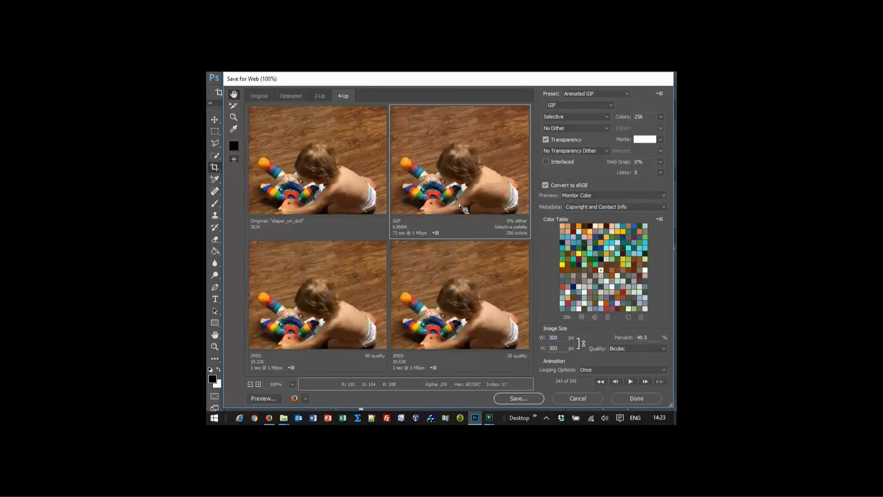
Step: Apply the Animated GIF 2 preset to the JPEG quality 40 preview and compare the child's skin tones across the previews at 200%
scroll(443, 184, "down", 2)
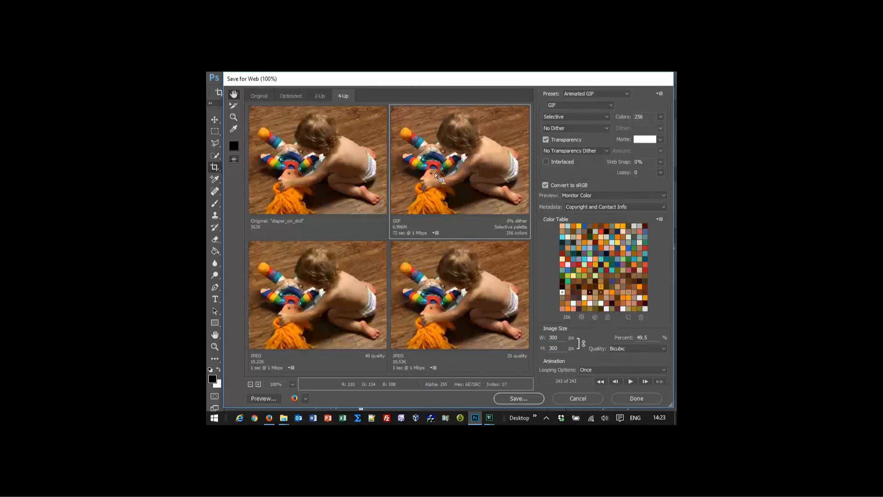
left_click(293, 384)
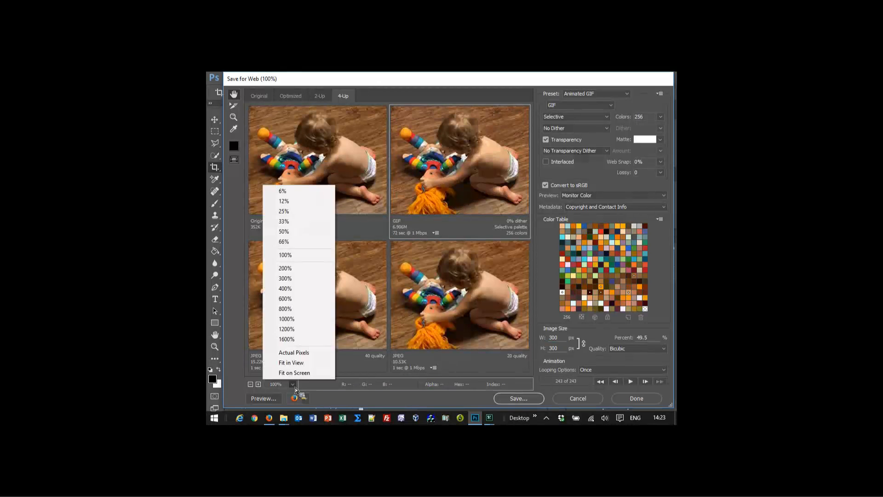
left_click(297, 271)
left_click_drag(497, 168, 448, 185)
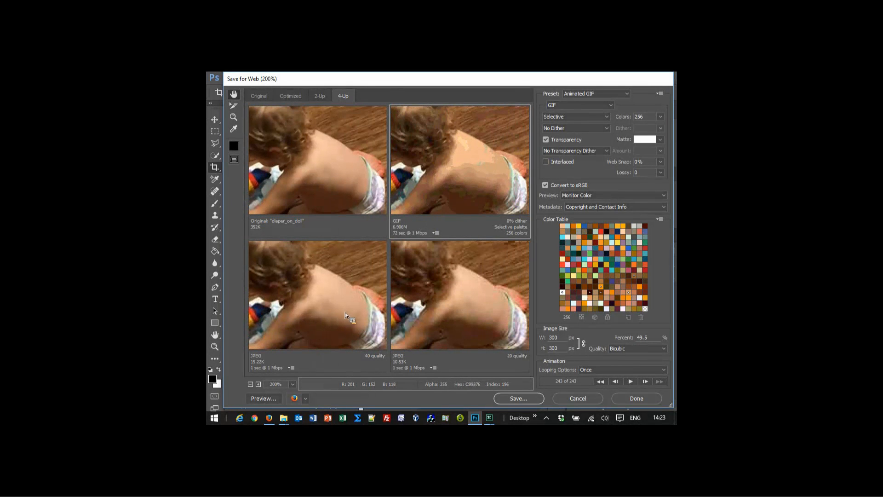
left_click(343, 298)
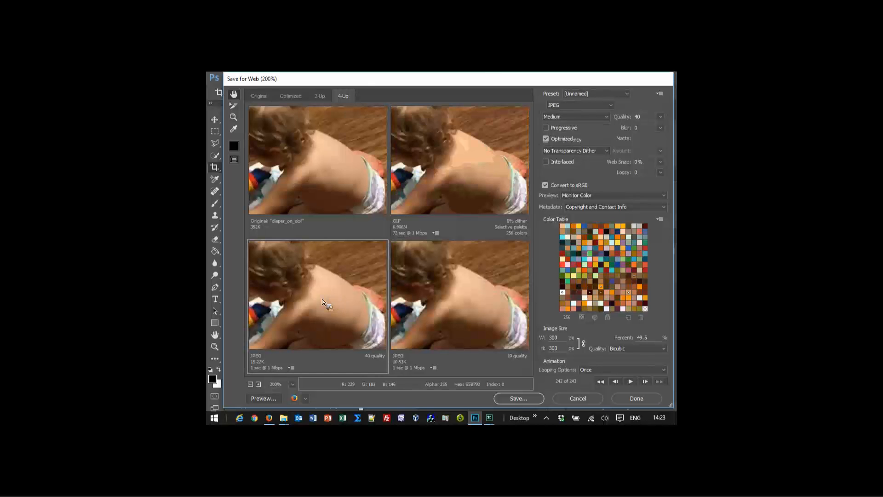
left_click(617, 94)
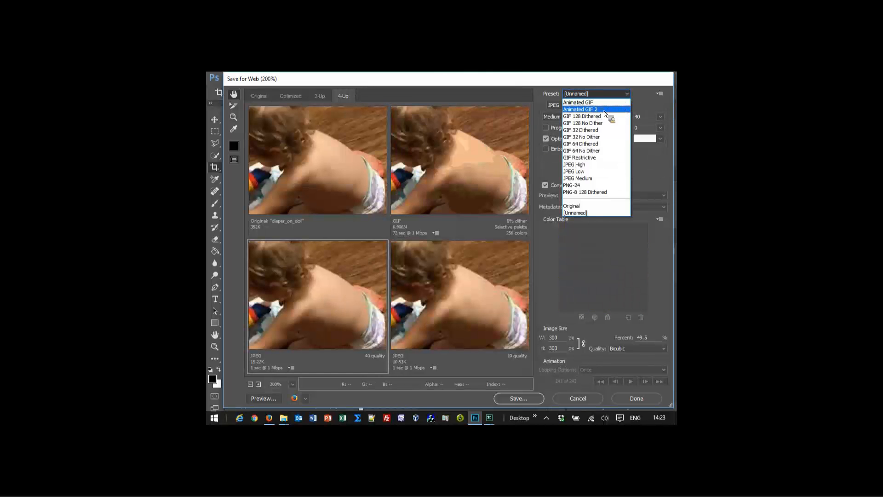
left_click(605, 109)
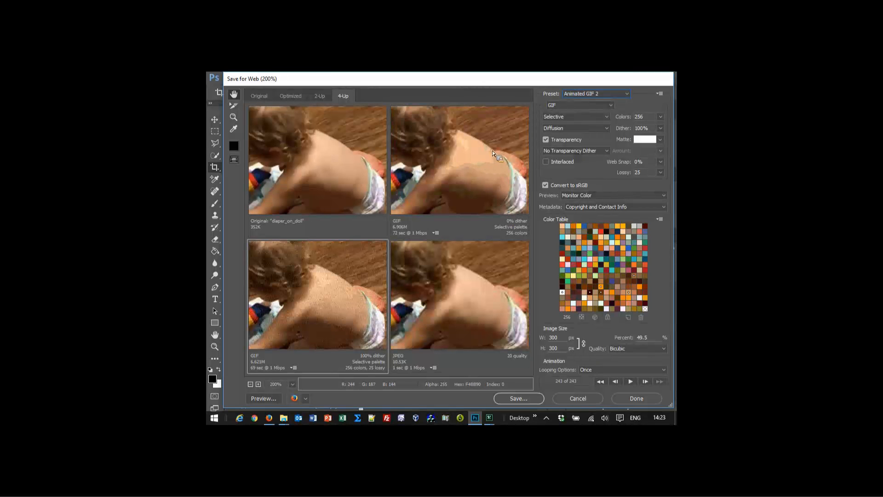
left_click_drag(344, 288, 346, 270)
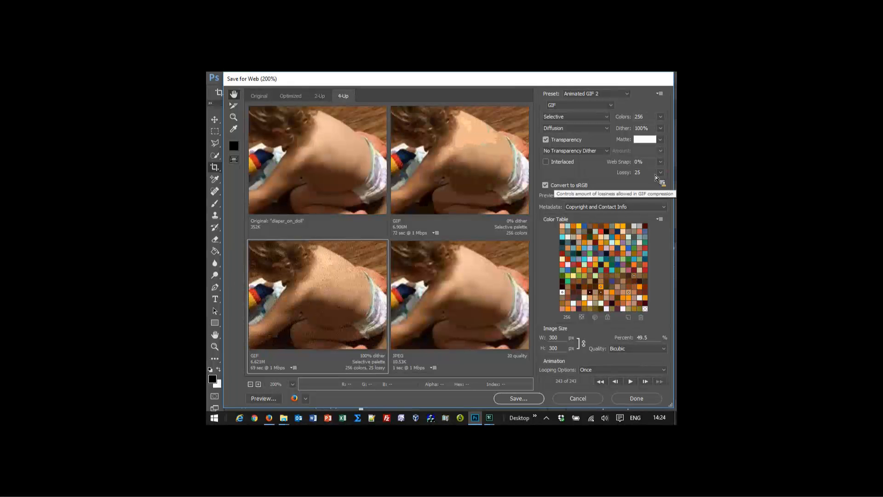
Step: Try a lower dither amount on the Animated GIF 2 preview, then return it to 100%
left_click(665, 131)
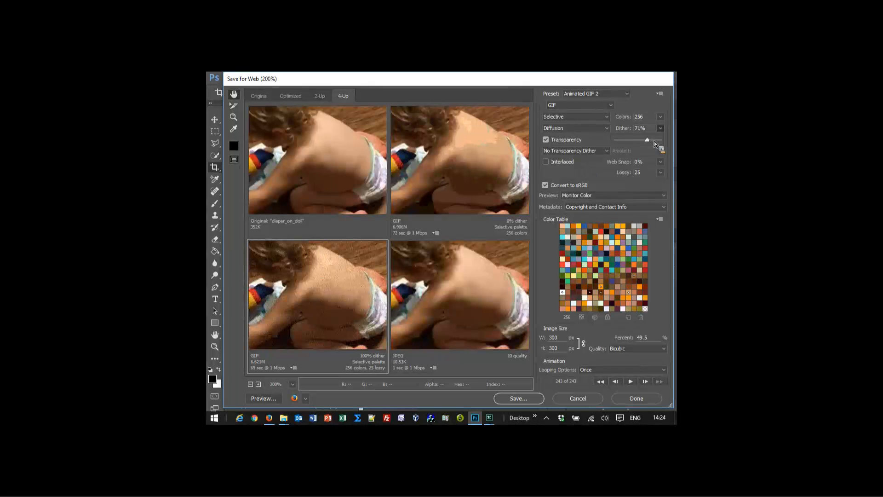
left_click_drag(650, 142, 651, 142)
left_click_drag(656, 142, 657, 142)
left_click_drag(340, 304, 330, 294)
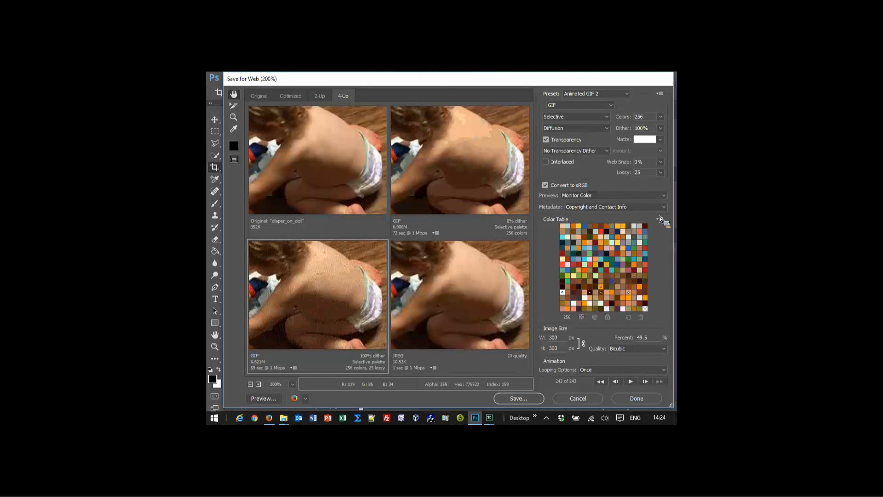
Step: Examine the hex values of several brown and orange swatches in the GIF's color table, cancelling each color edit
left_click(636, 279)
double_click(638, 278)
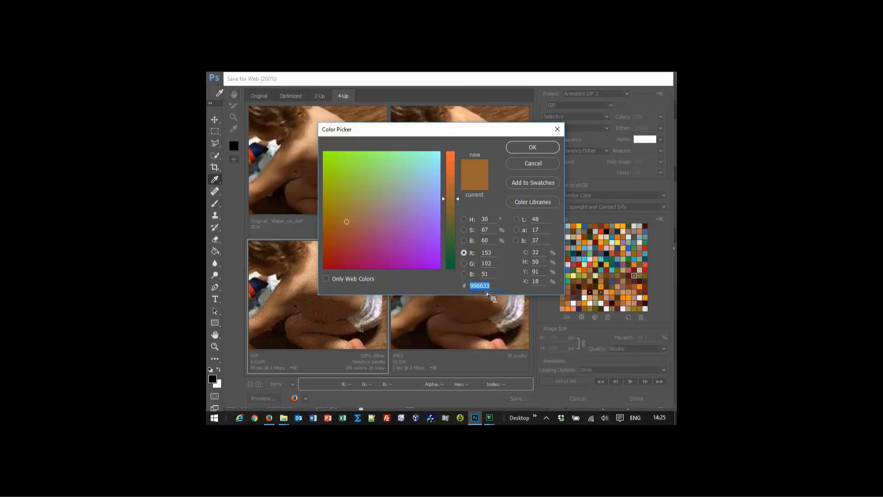
left_click(536, 167)
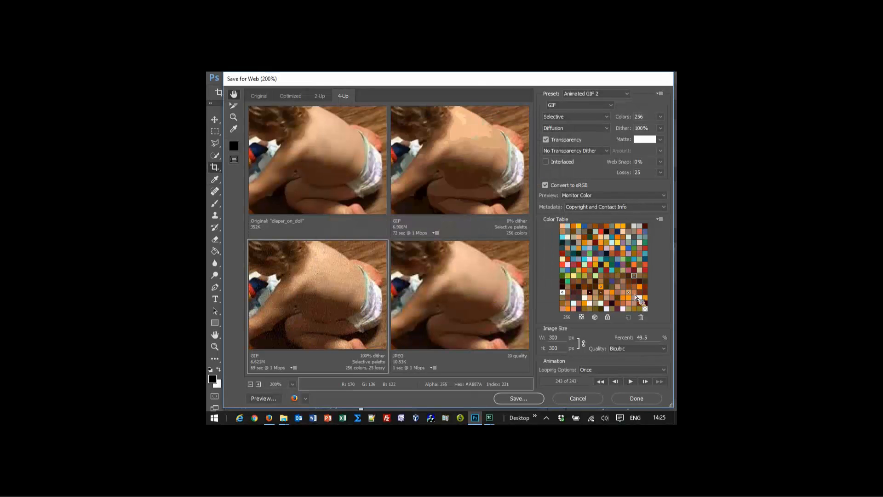
double_click(601, 287)
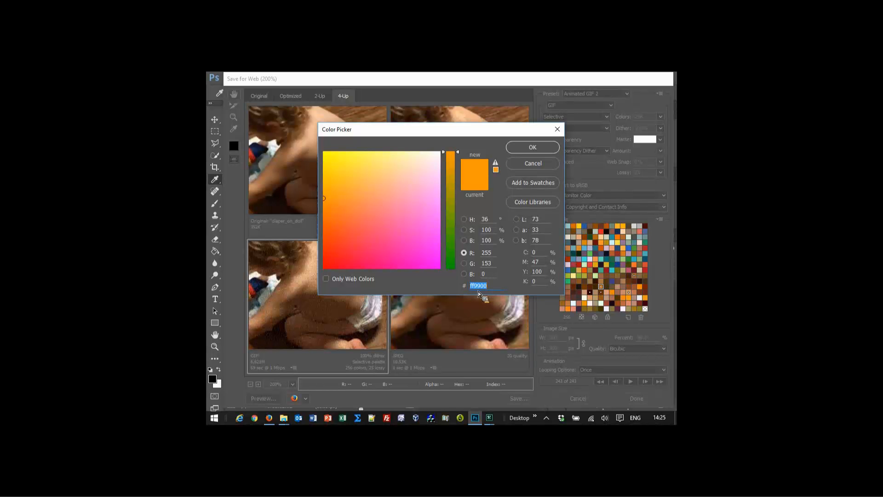
left_click(532, 165)
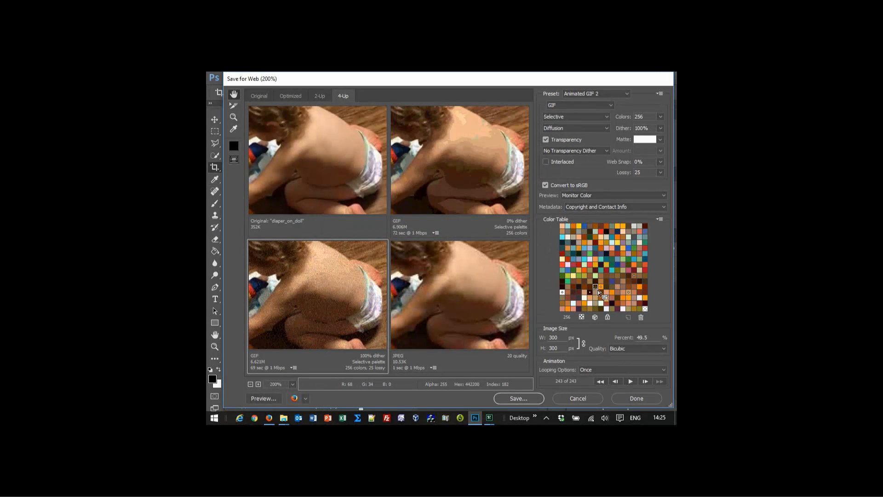
double_click(596, 287)
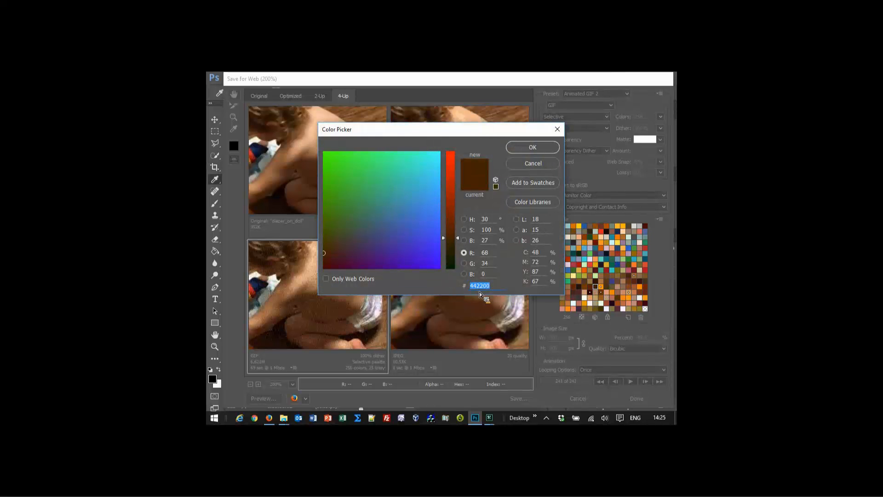
left_click(532, 164)
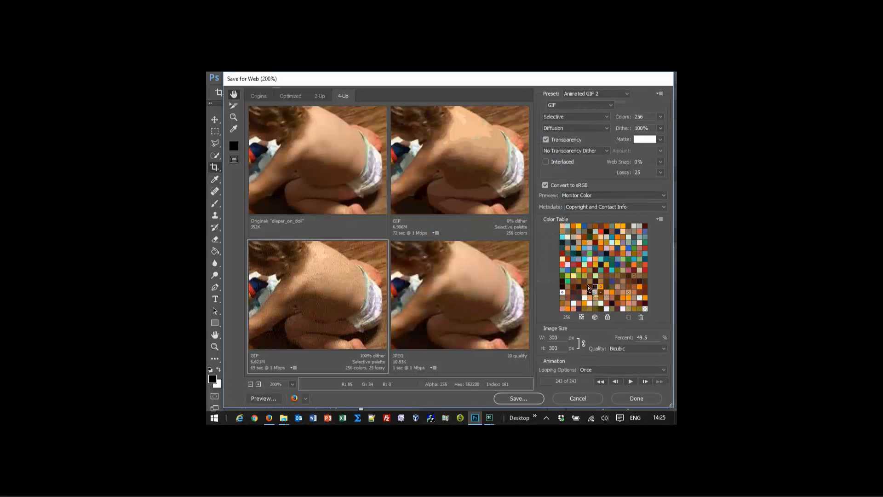
double_click(591, 288)
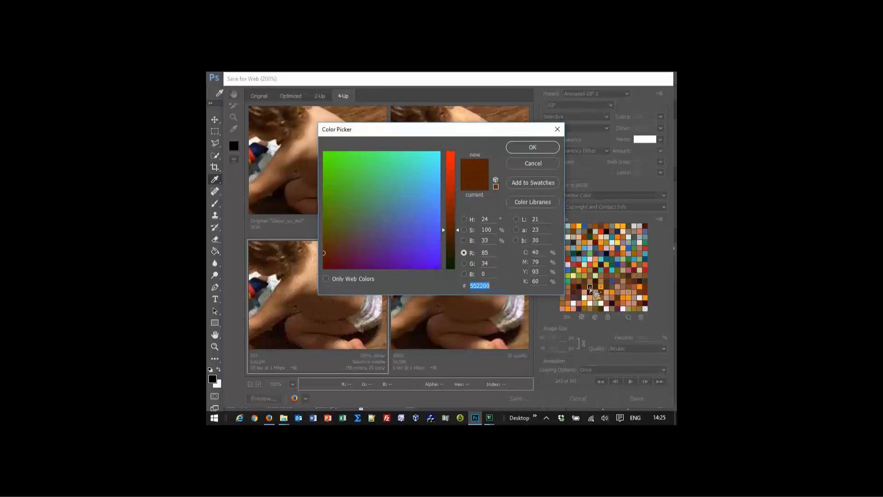
left_click(541, 167)
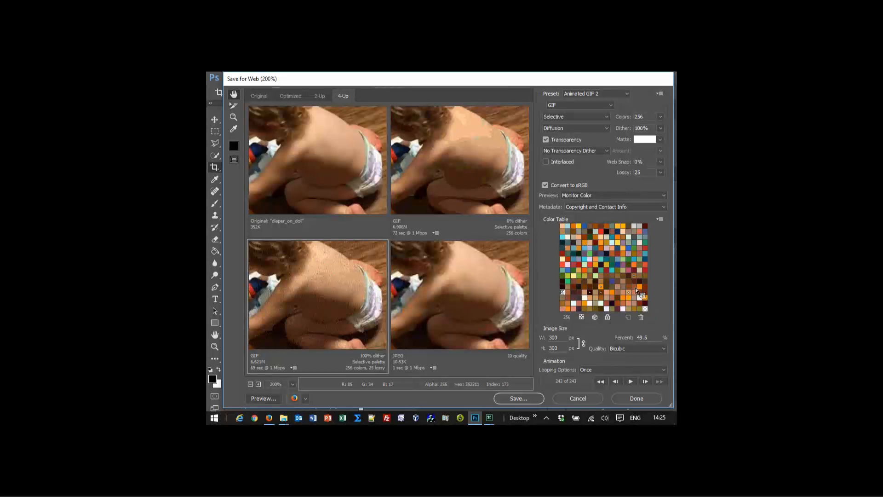
Step: Try the Restrictive color reduction on the GIF preview, then switch back to Selective
left_click(608, 118)
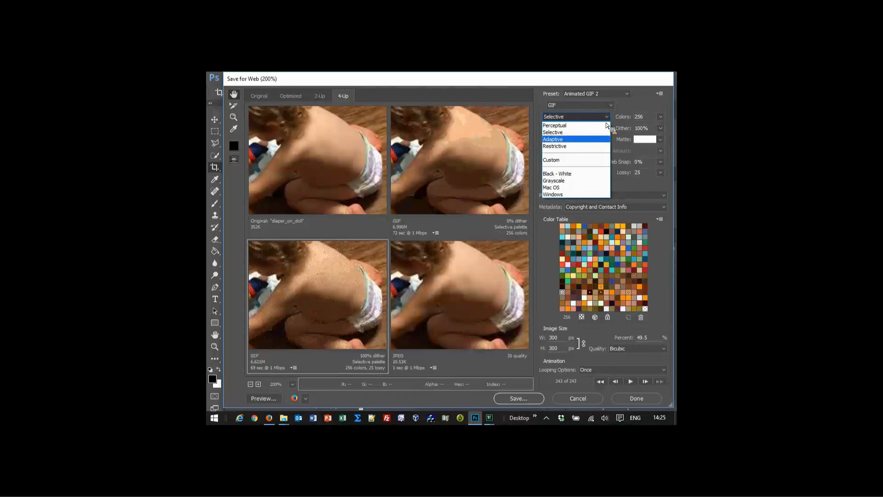
left_click(575, 146)
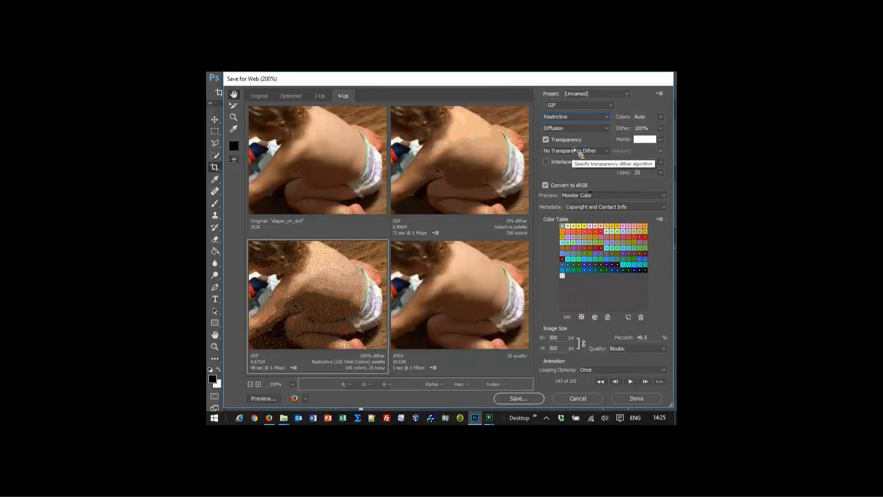
left_click(607, 119)
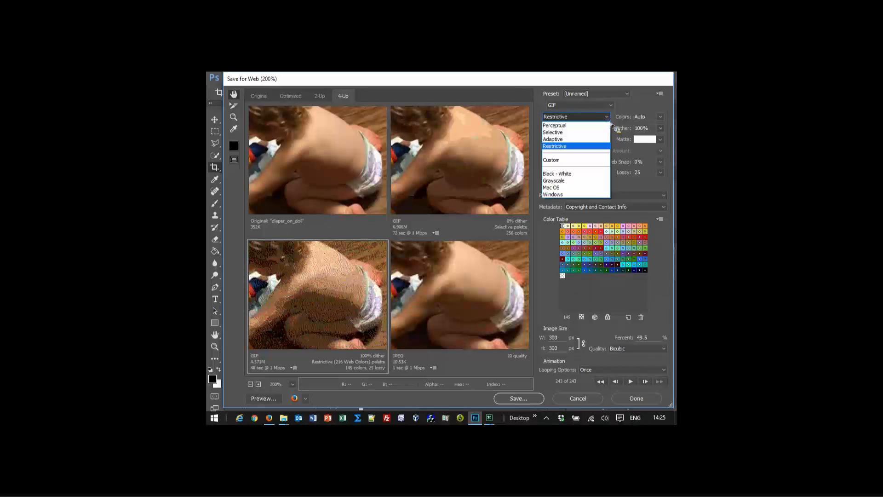
left_click(586, 136)
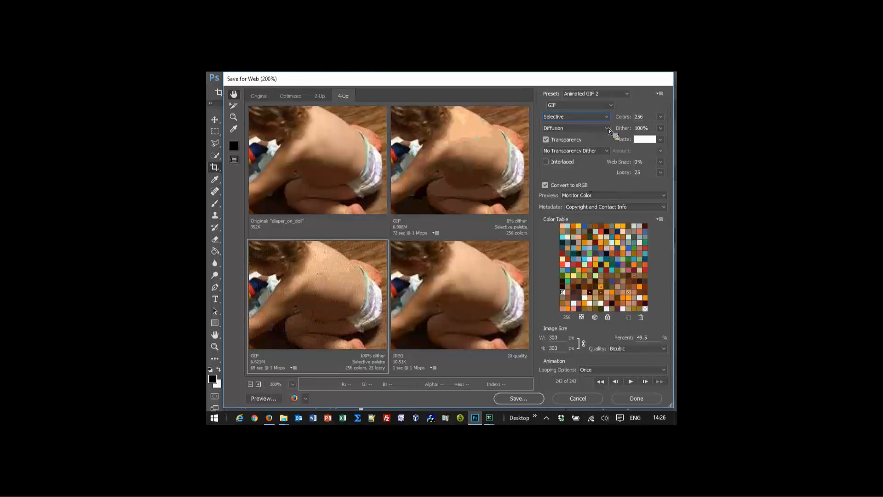
Step: Preview the optimized GIF in the browser, then return to Photoshop and cancel the web export
left_click(269, 399)
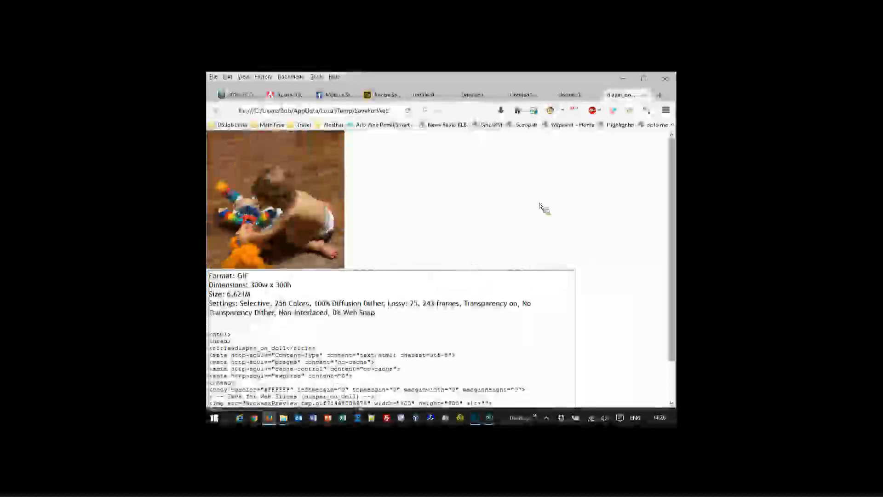
left_click(625, 79)
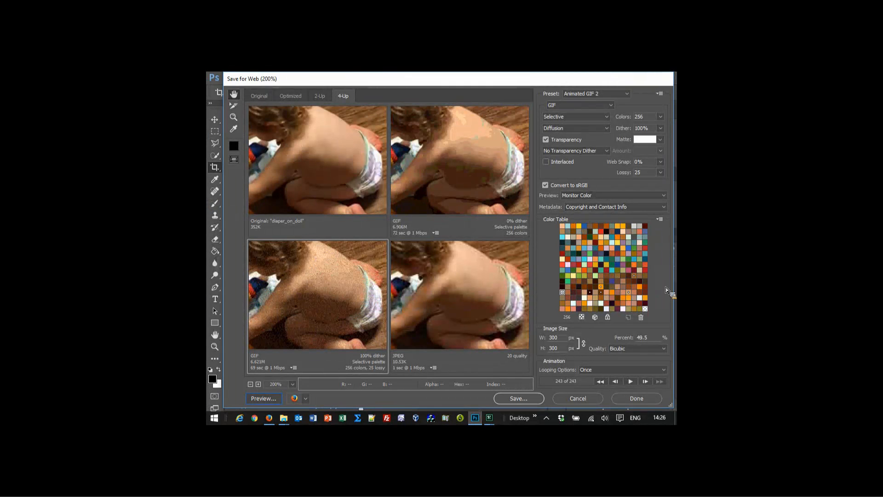
left_click(586, 402)
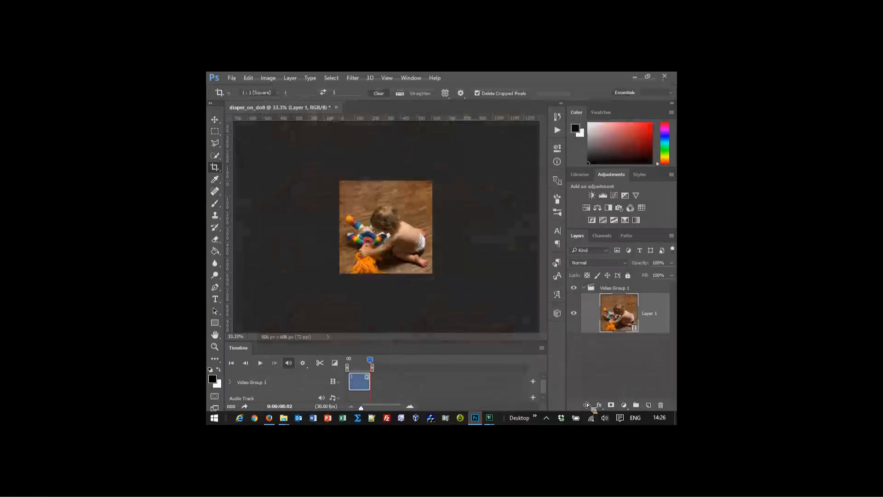
Step: Close the diaper_on_doll document without saving
key("ctrl")
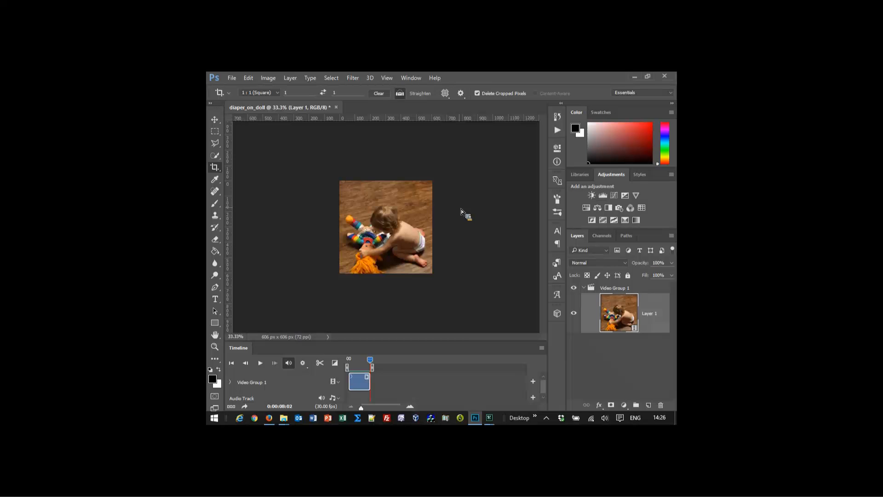
key("ctrl+w")
left_click(459, 209)
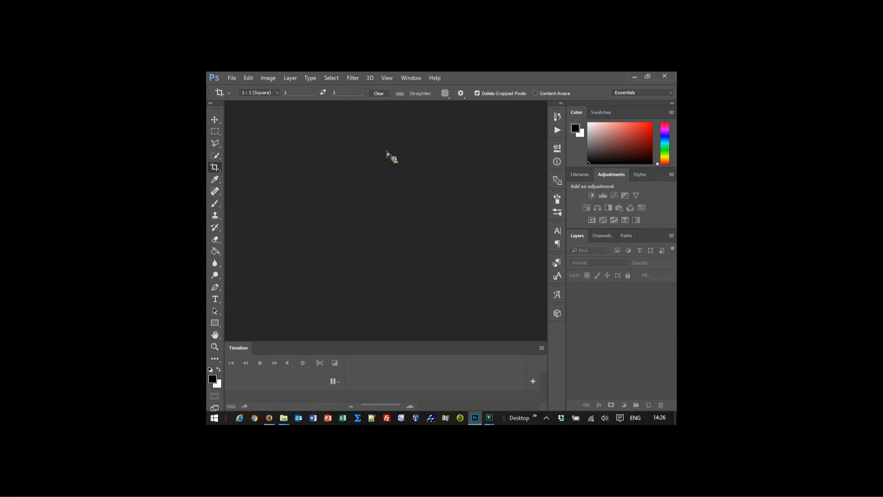
Step: Start importing video frames to layers and choose the video of the toddler with the doll
left_click(232, 79)
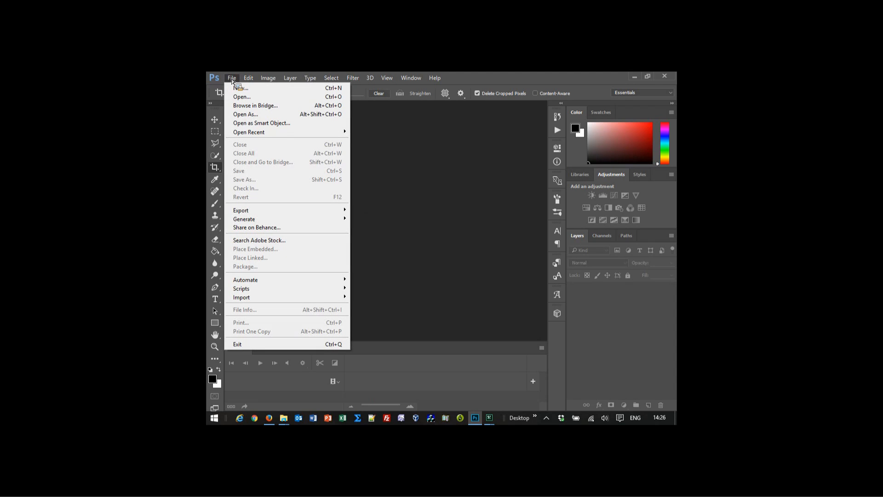
mouse_move(295, 300)
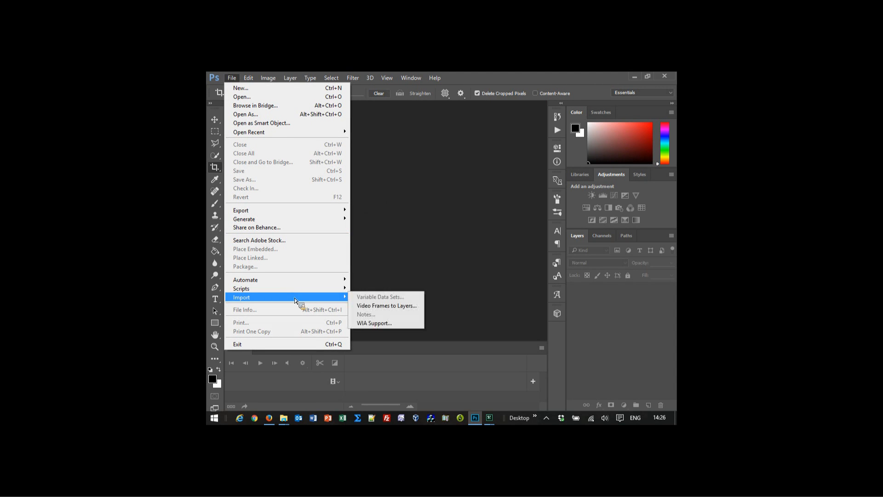
left_click(406, 307)
left_click(575, 149)
left_click(575, 306)
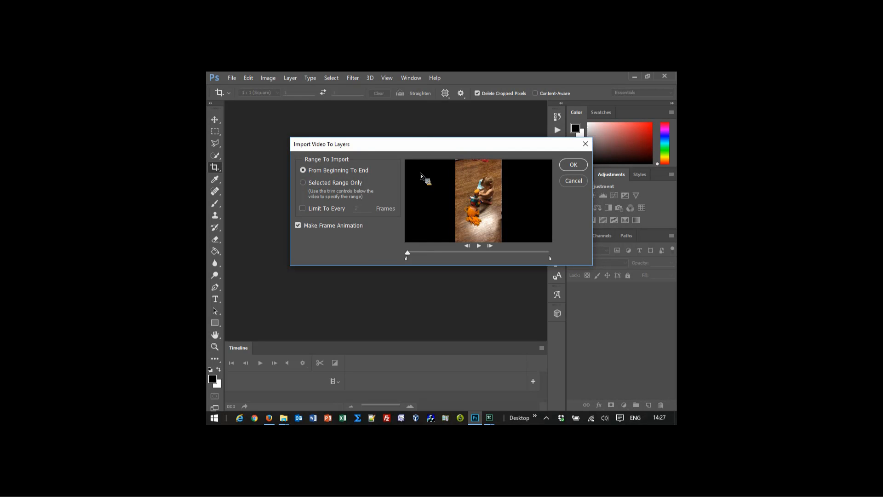
Step: Import the video from beginning to end, limited to every 2 frames, as a frame animation
left_click_drag(420, 146, 380, 122)
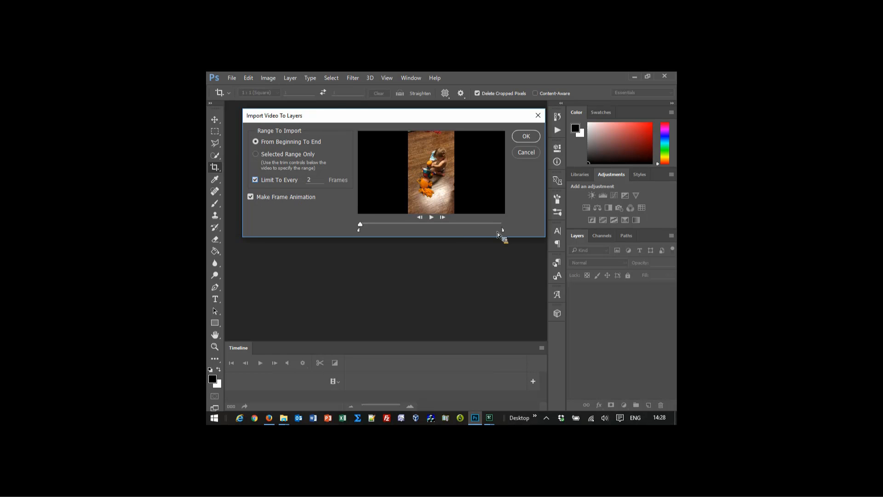
left_click_drag(504, 231, 486, 232)
left_click_drag(483, 228, 506, 231)
left_click(257, 142)
left_click(516, 140)
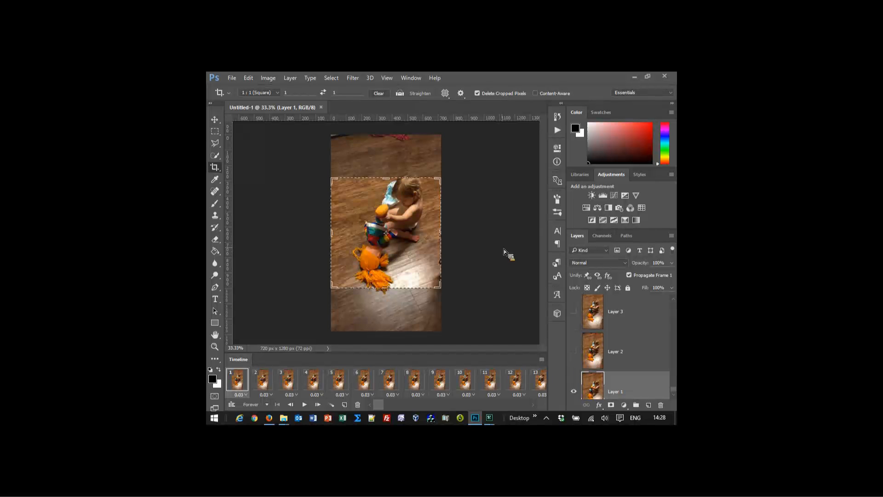
Step: Check the previous GIF's frame count in the browser preview and return to Photoshop
key("alt+Tab")
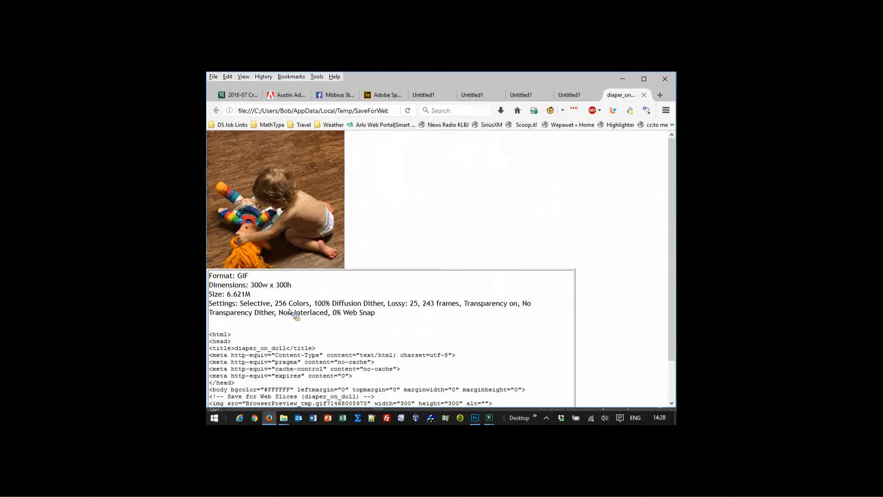
key("alt+Tab")
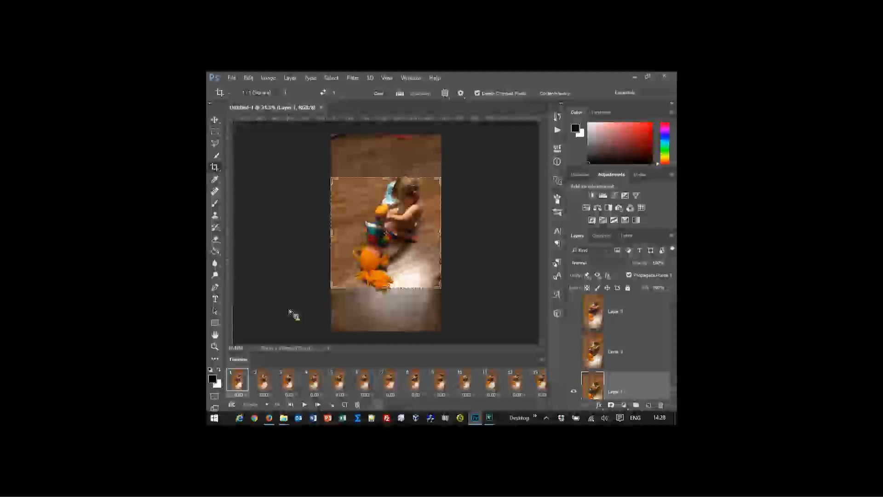
Step: Crop all frames to a 1:1 square of about 654 x 654 px around the toddler and doll
left_click_drag(423, 252, 423, 262)
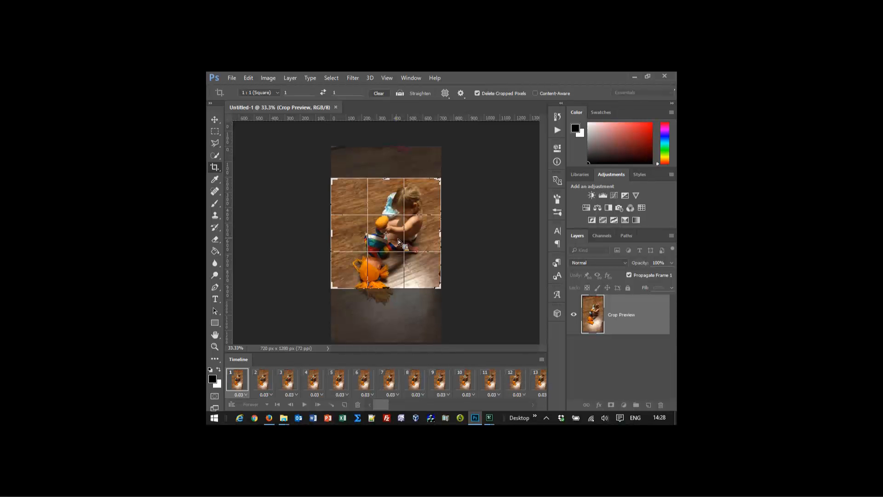
left_click_drag(445, 186, 434, 186)
left_click_drag(431, 228, 426, 241)
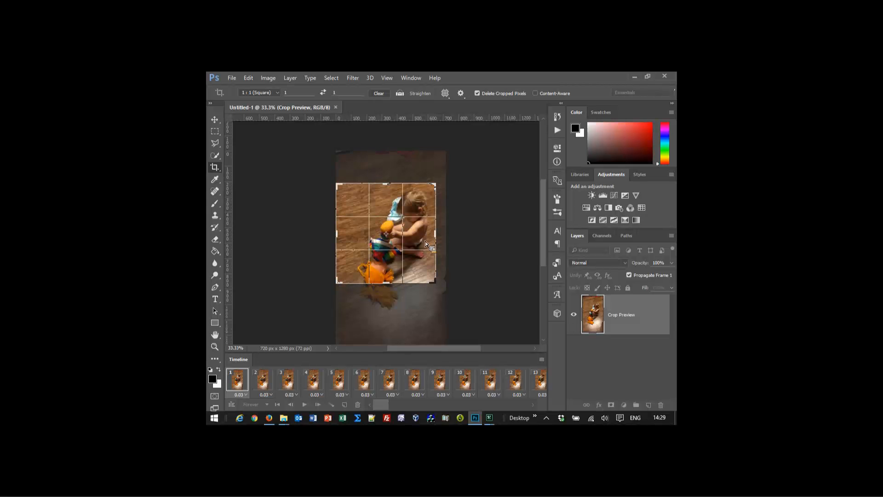
key("Return")
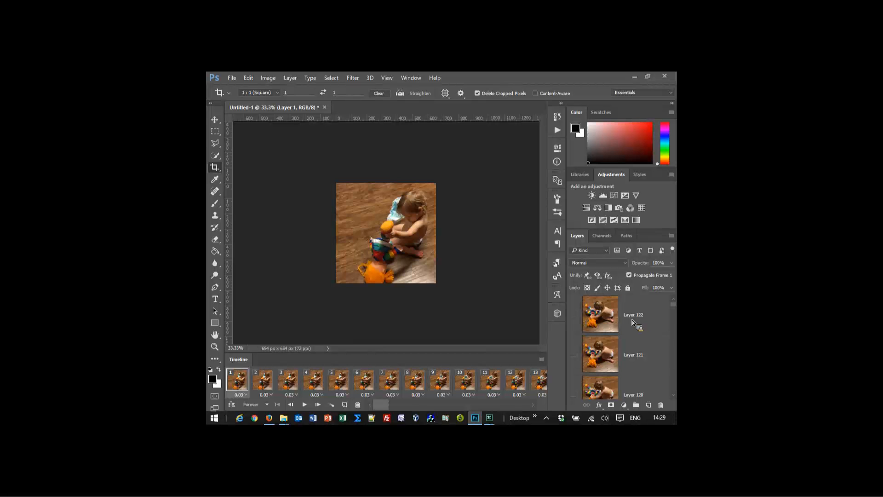
Step: Play the cropped frame animation to check its speed, and stop it
left_click_drag(380, 407, 400, 406)
left_click(308, 405)
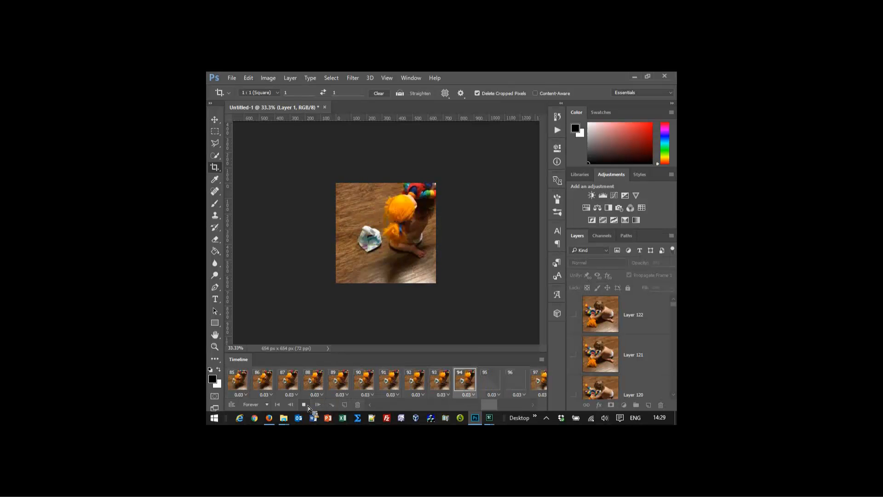
left_click(305, 405)
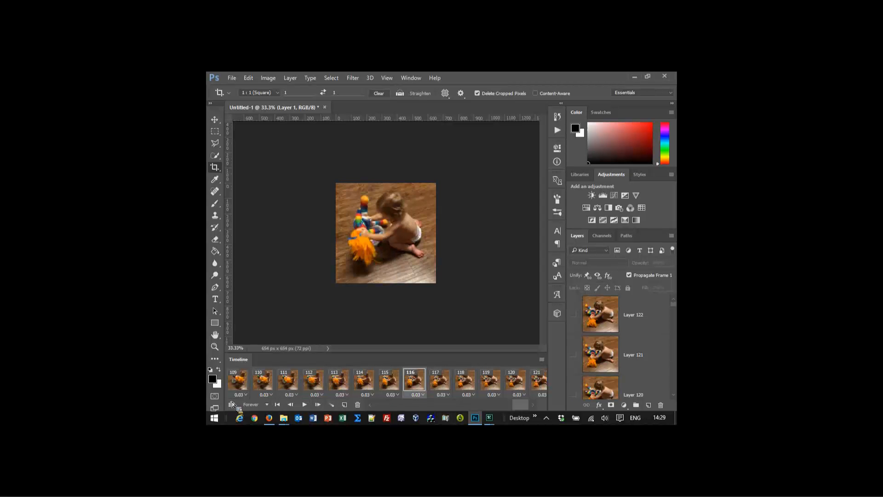
Step: Set the delay of all frames to 0.1 seconds and play the animation to check its speed
left_click(533, 405)
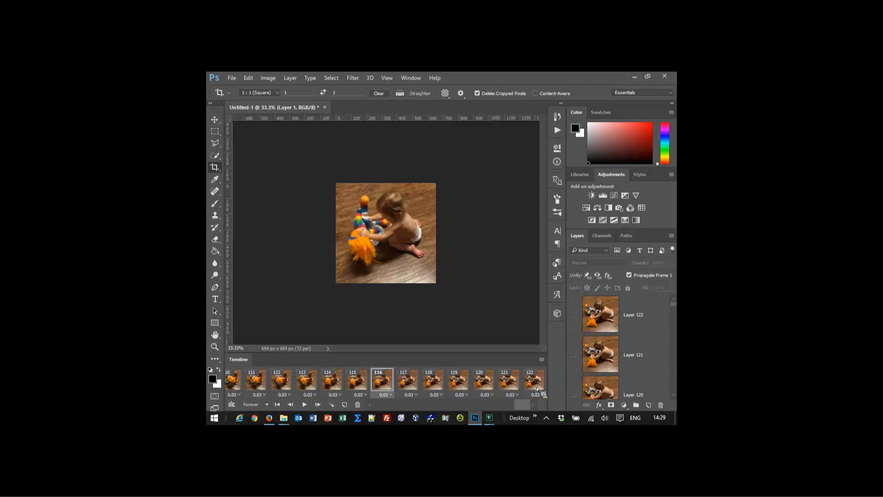
left_click(536, 386)
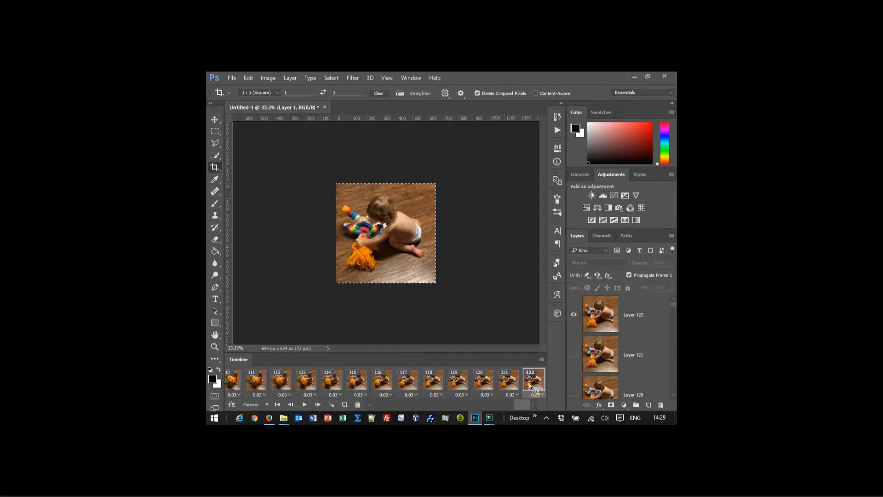
key("ctrl+a")
left_click_drag(525, 405, 381, 406)
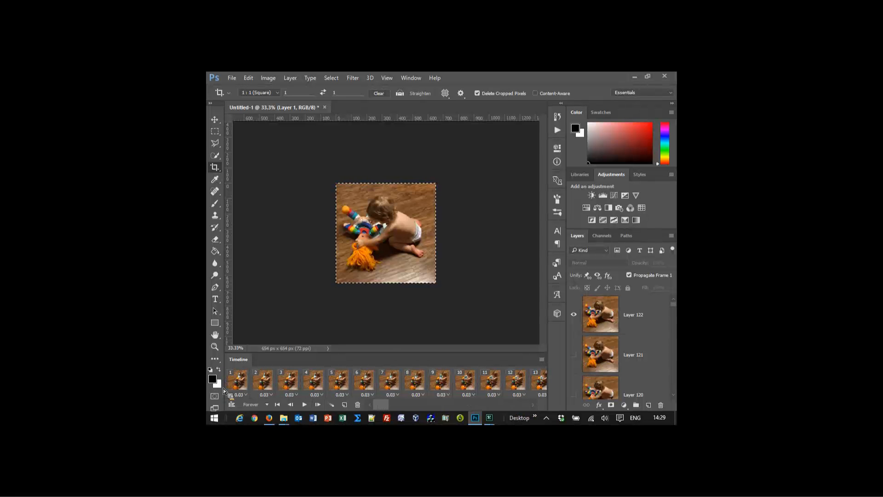
left_click(238, 382, "shift")
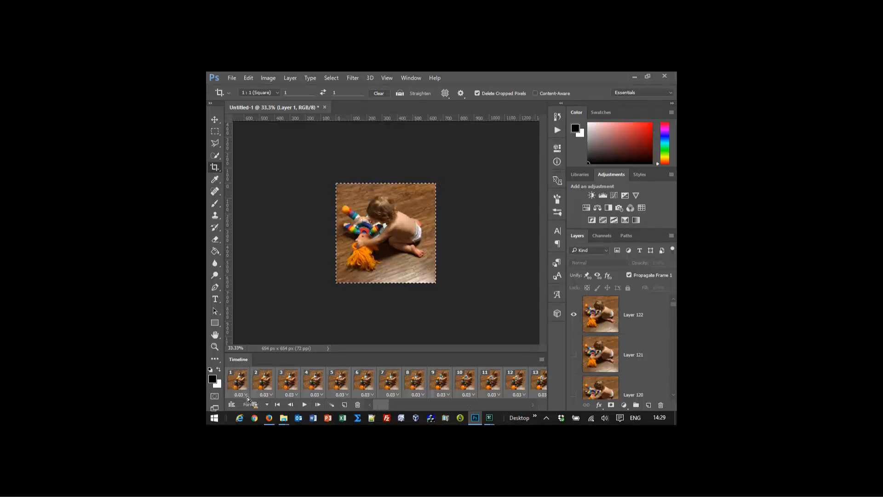
left_click(247, 398)
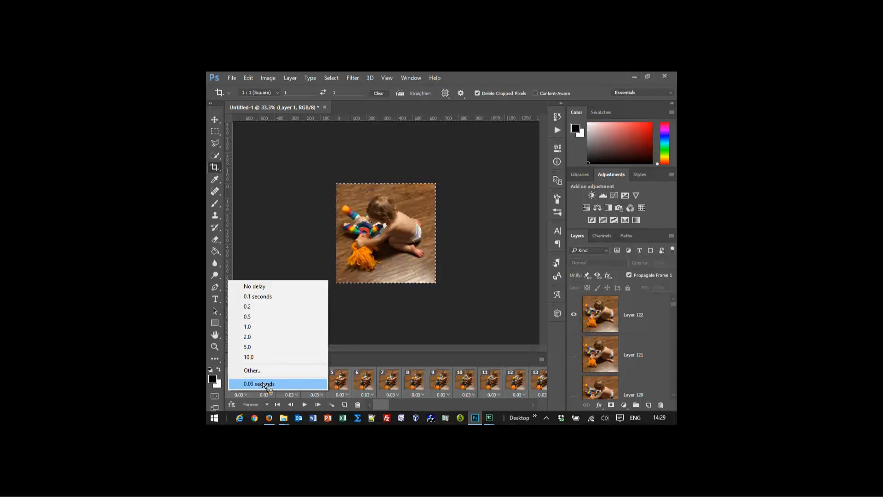
left_click(267, 297)
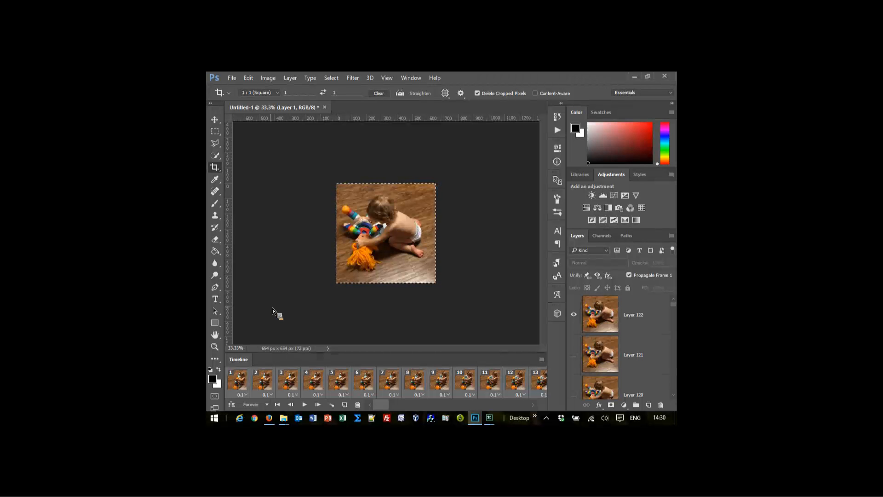
left_click(304, 405)
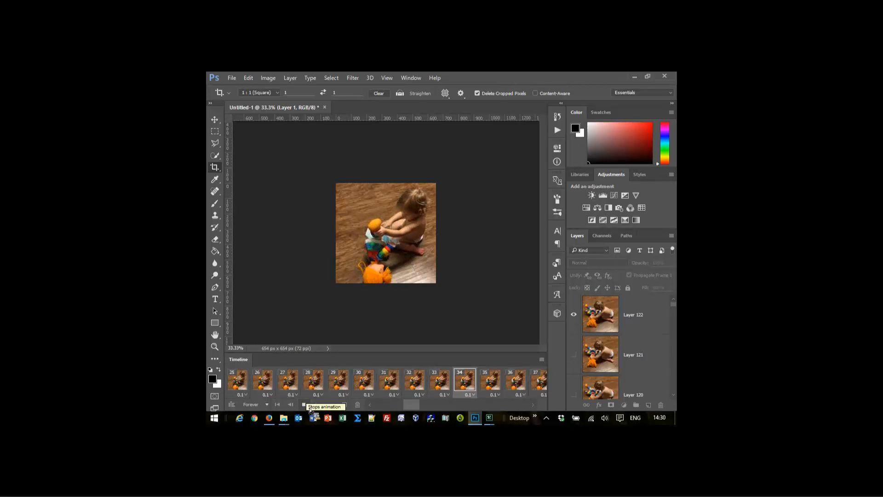
left_click(305, 406)
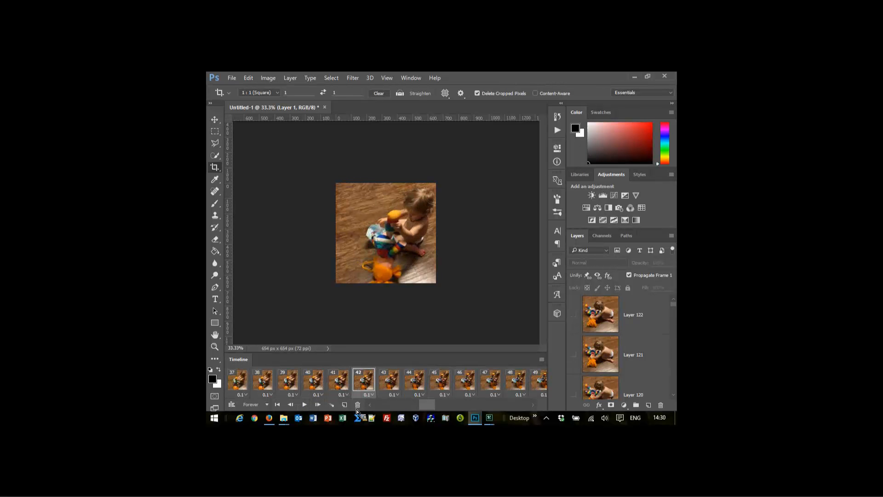
Step: Set the delay of all frames to 0.07 seconds and play the animation to check the timing
left_click_drag(427, 405, 376, 405)
left_click(538, 386)
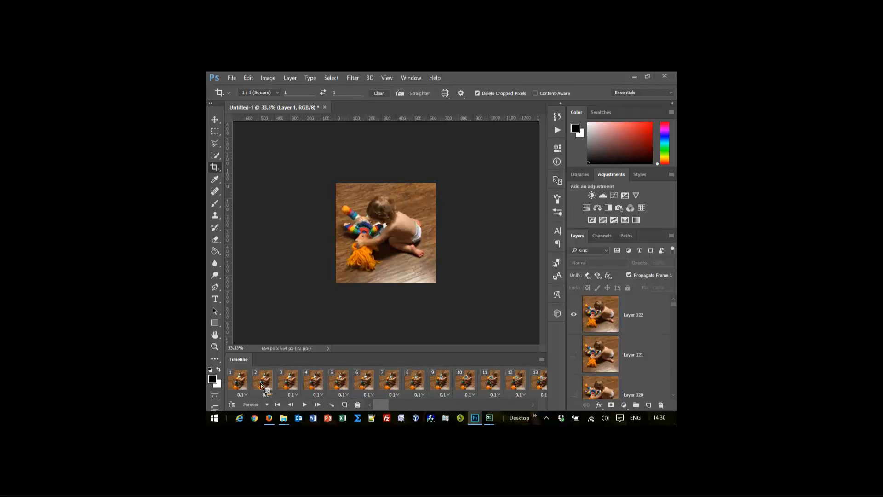
left_click(240, 386, "shift")
left_click(248, 394)
left_click(266, 363)
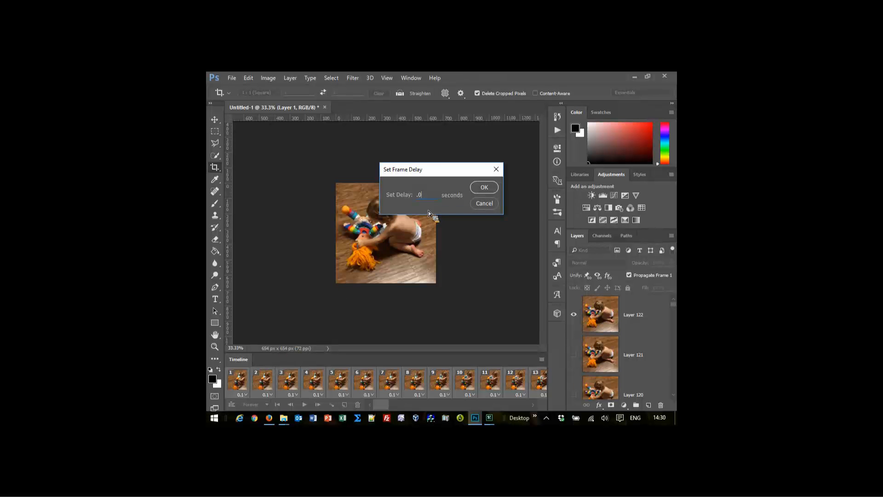
left_click(484, 190)
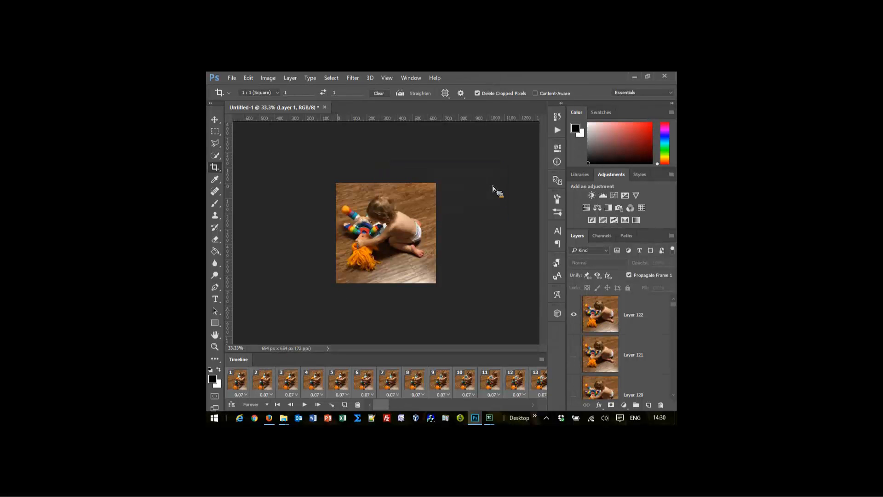
left_click(305, 404)
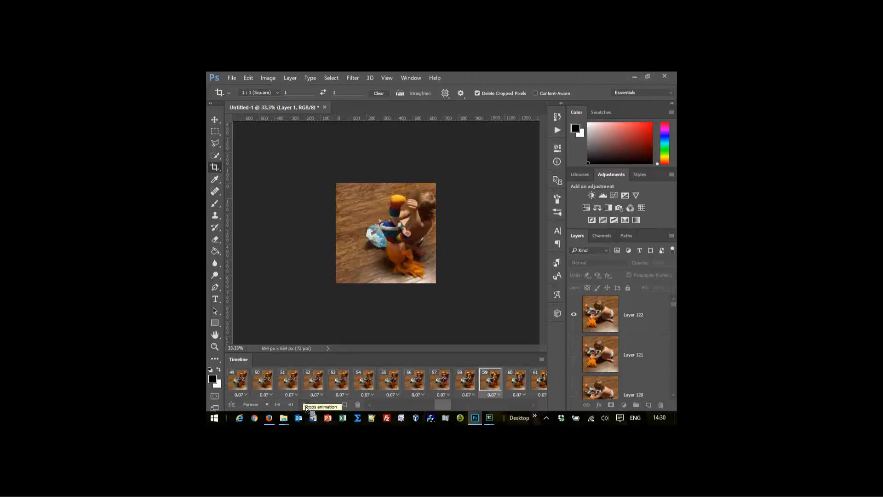
left_click(304, 405)
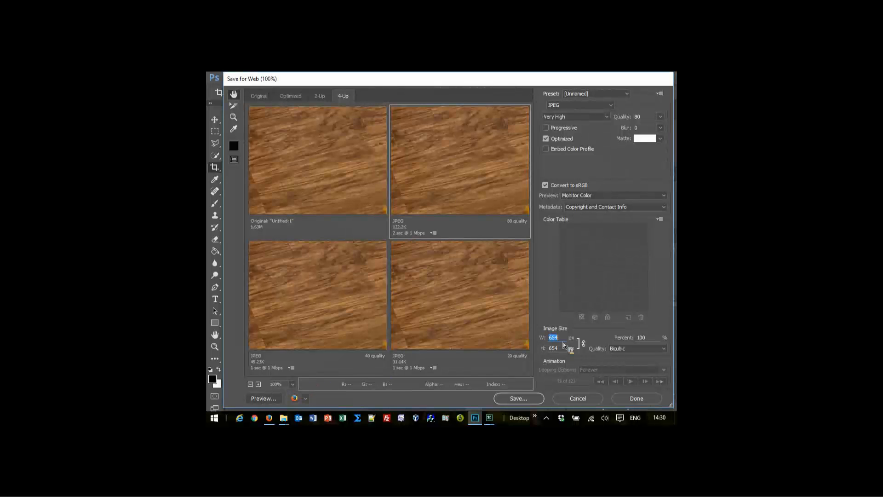
Step: In the web export settings, set the image width to 300 px and apply the Animated GIF preset
type("300")
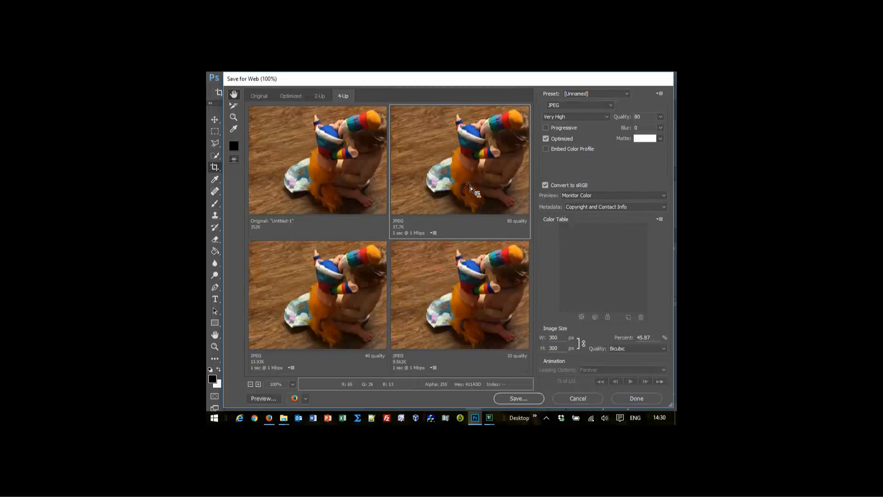
left_click(627, 94)
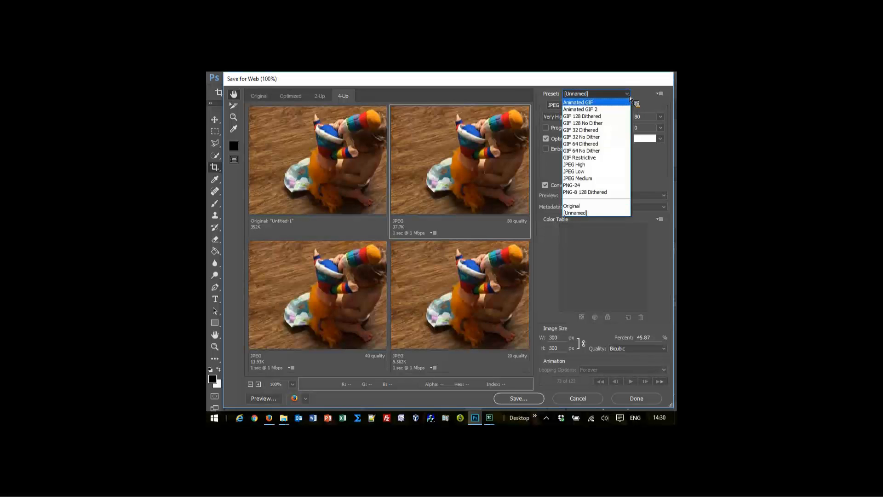
left_click(620, 103)
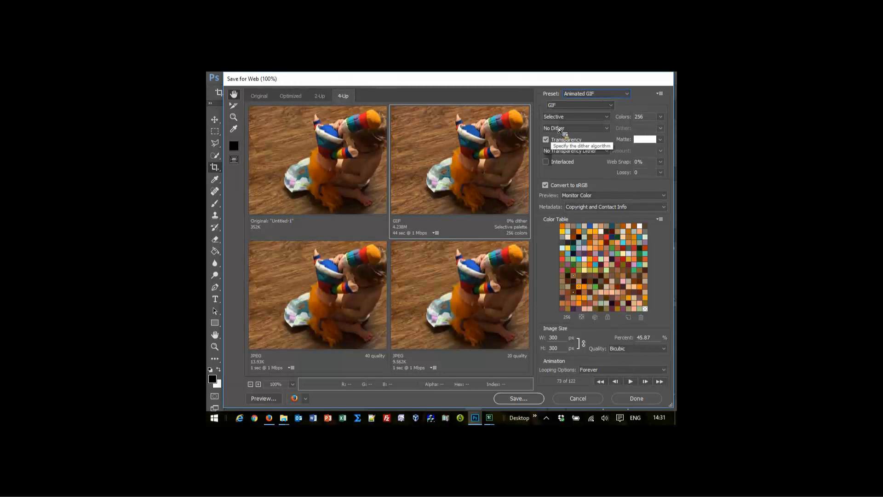
left_click(660, 94)
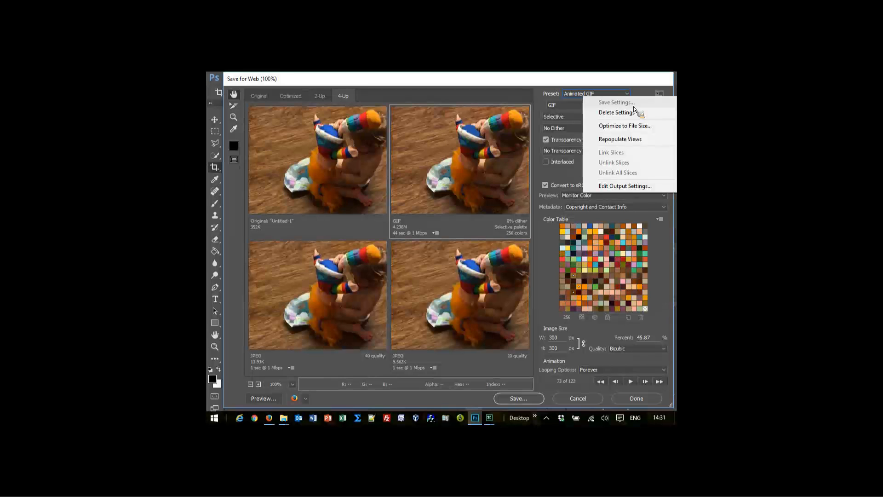
left_click(637, 82)
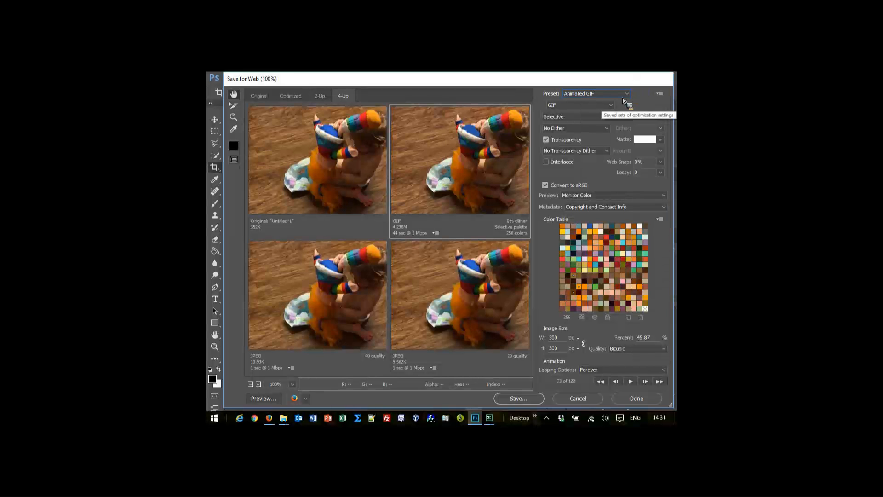
left_click(627, 94)
left_click(629, 95)
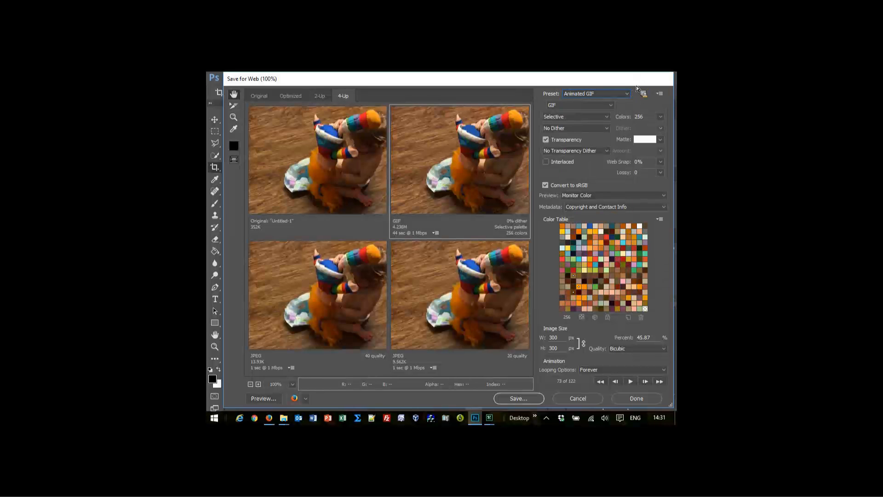
Step: Optimize the GIF to a file size of 2048 K using the current settings and play its preview
left_click(659, 94)
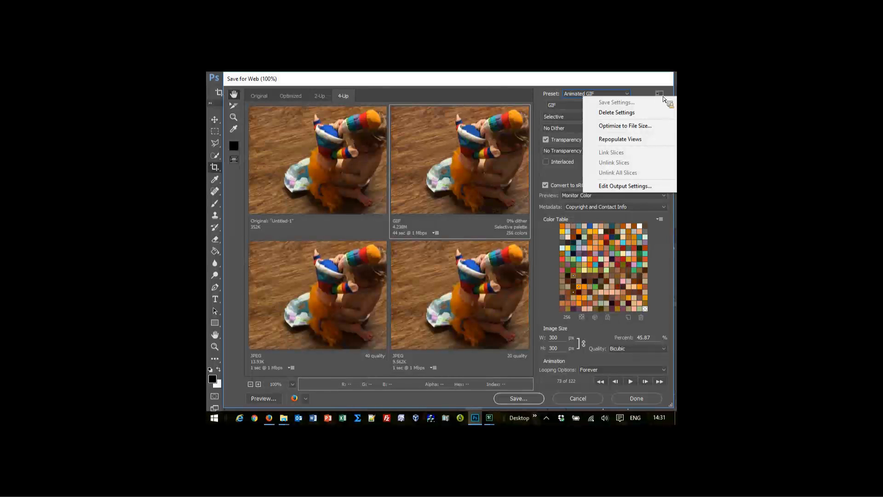
left_click(644, 130)
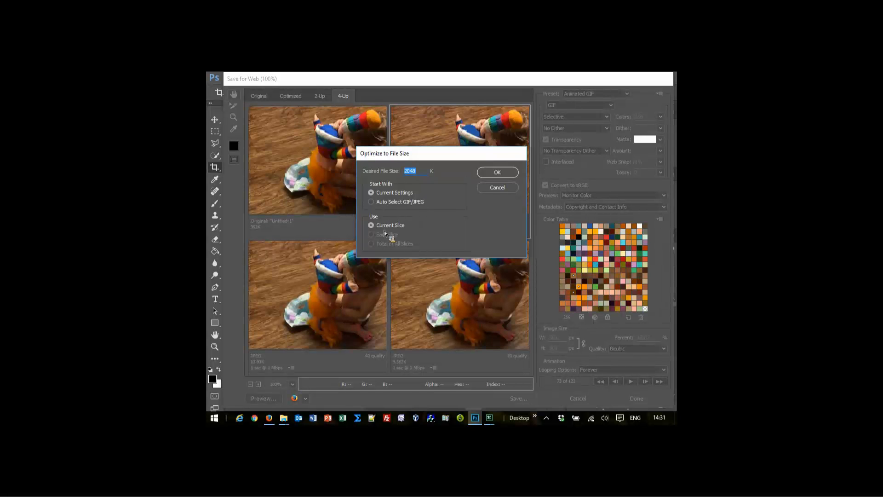
left_click(506, 172)
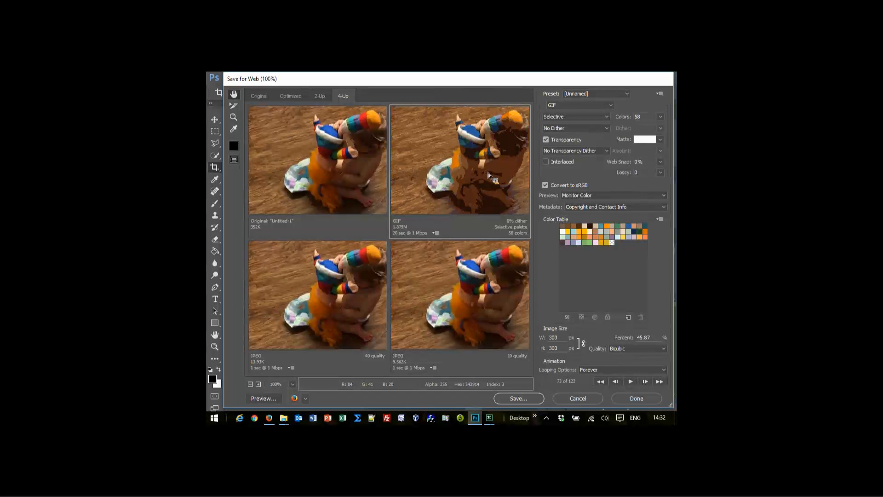
left_click(634, 384)
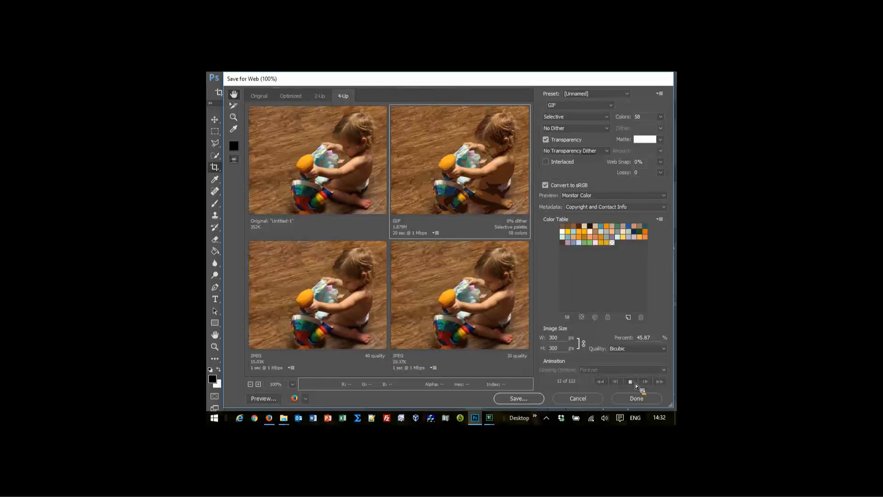
left_click(636, 382)
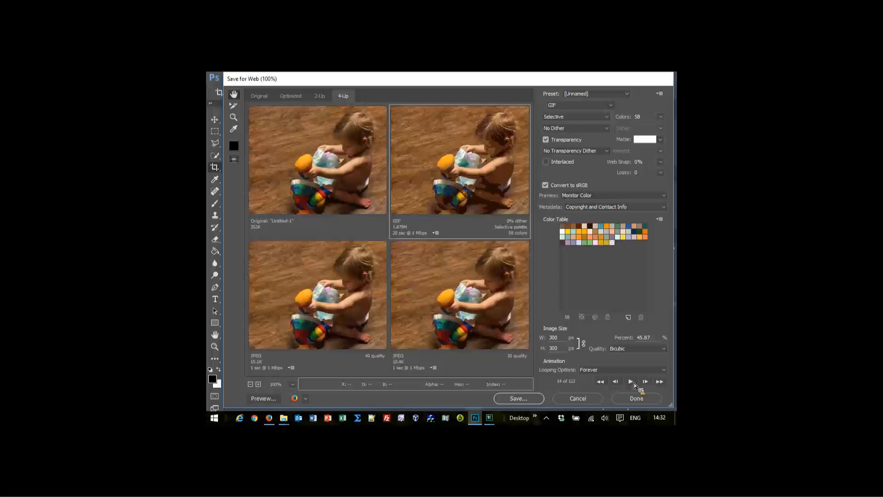
Step: Apply the Animated GIF preset to the 40-quality JPEG preview for comparison with the size-optimized GIF
left_click(383, 332)
left_click(630, 93)
left_click(618, 103)
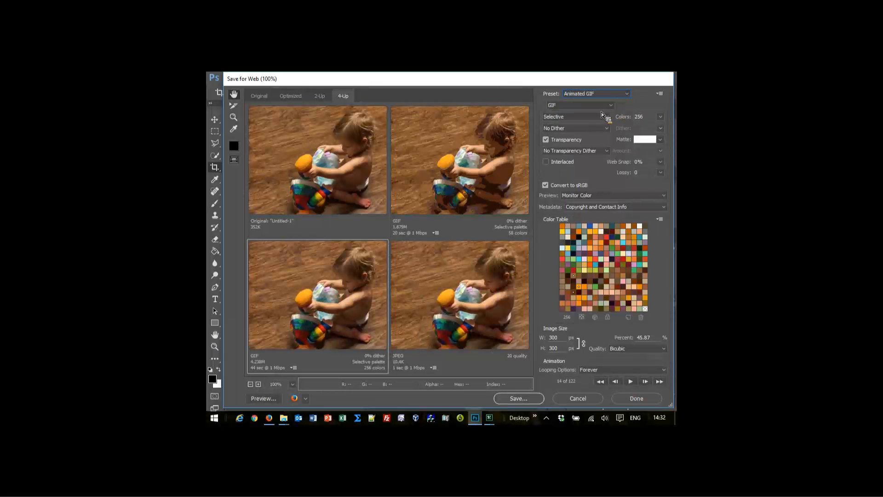
Step: Apply the Animated GIF 2 preset to the JPEG version in the four-way export comparison
left_click(466, 317)
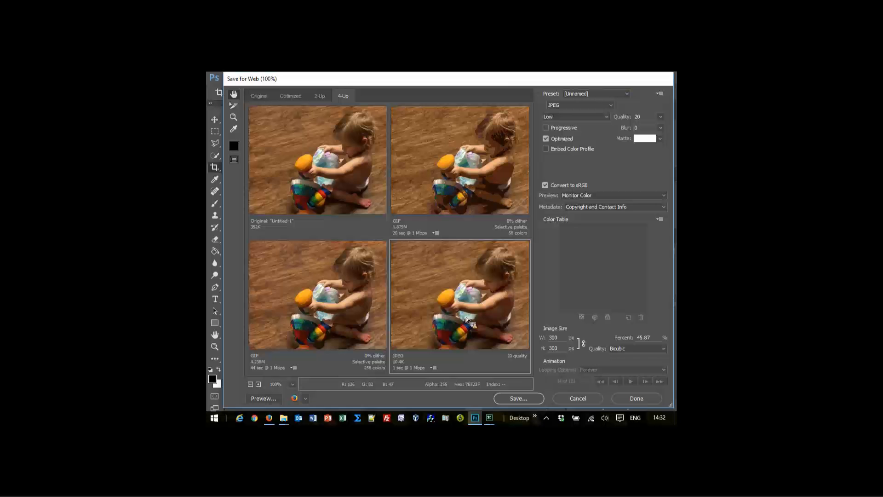
left_click(628, 94)
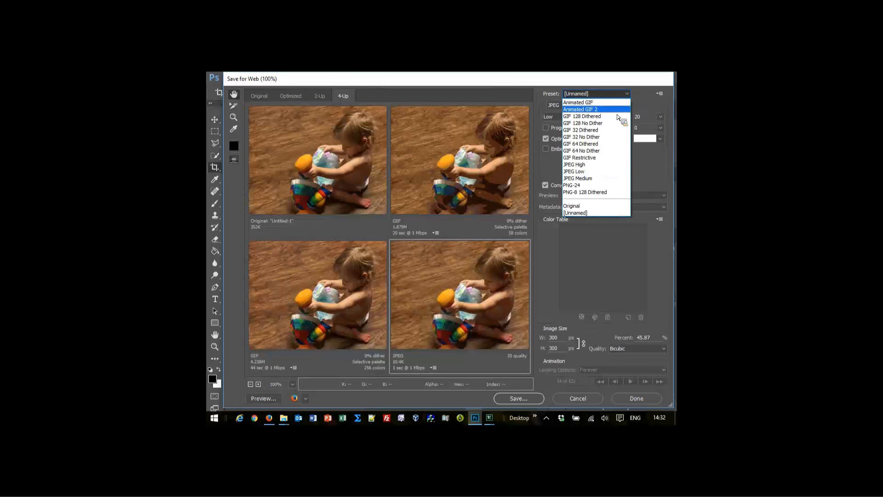
left_click(616, 111)
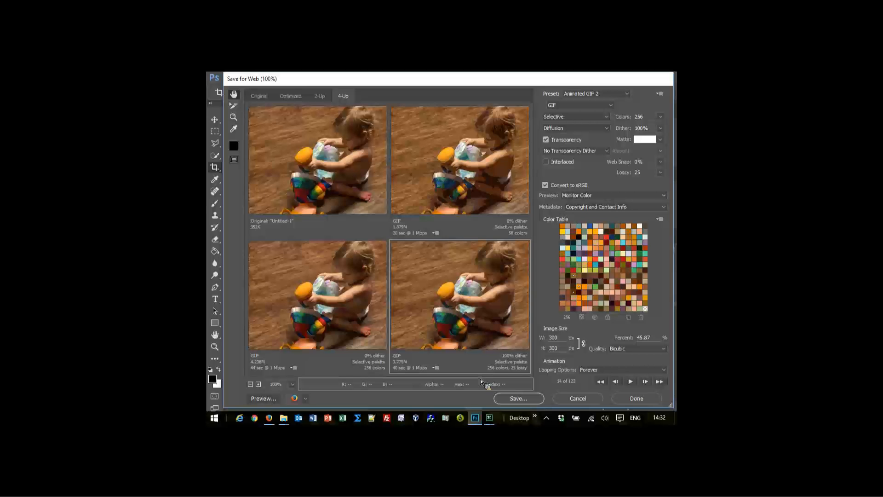
Step: Preview the optimized GIF in the browser, closing the old diaper_on_doll preview page before returning to Photoshop
left_click(269, 398)
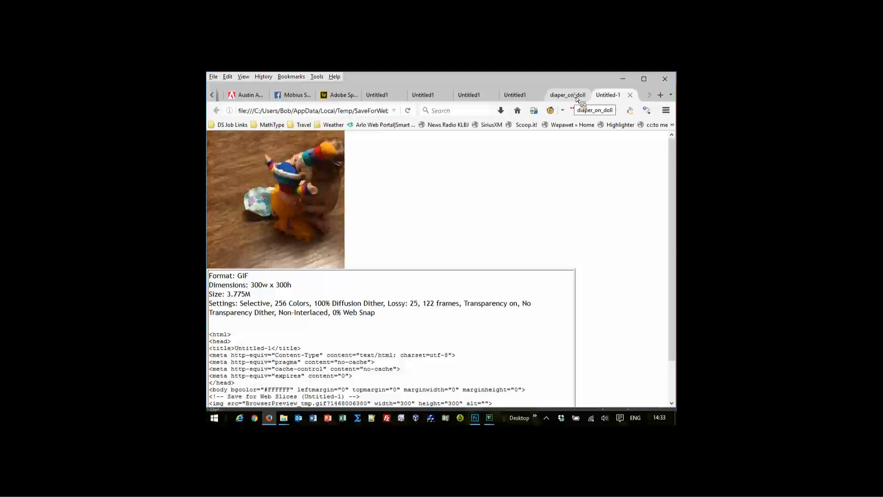
left_click(577, 99)
key("ctrl+w")
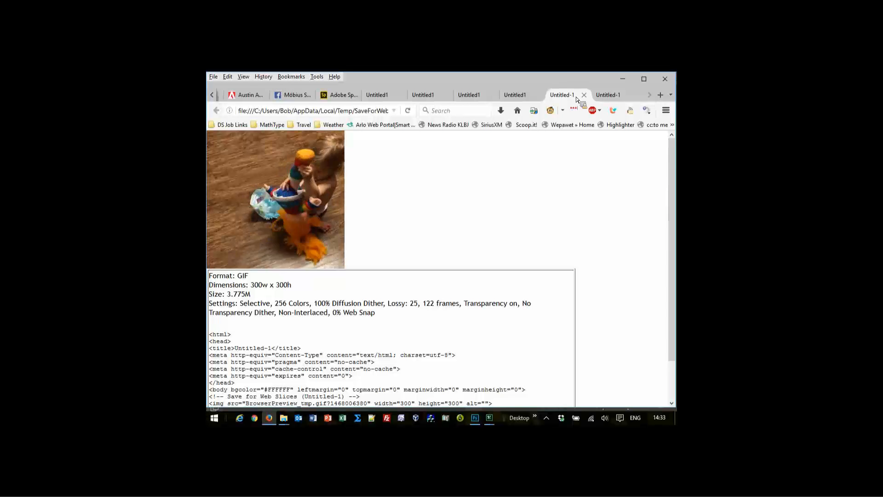
left_click(625, 79)
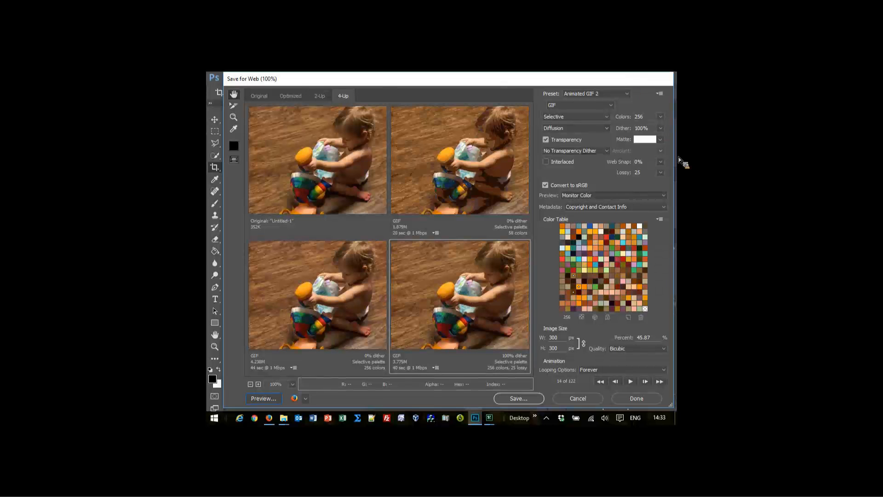
Step: Cancel the web export and close the Untitled-1 document without saving its changes
left_click(584, 400)
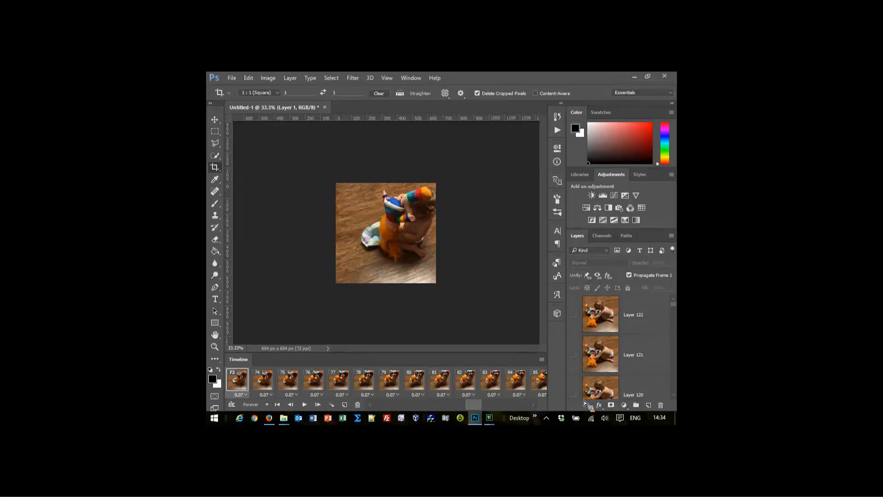
key("ctrl+w")
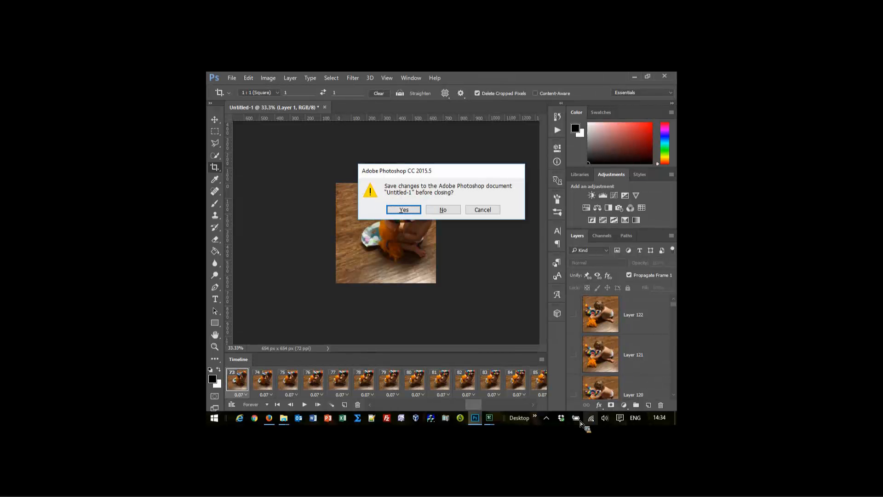
left_click(446, 212)
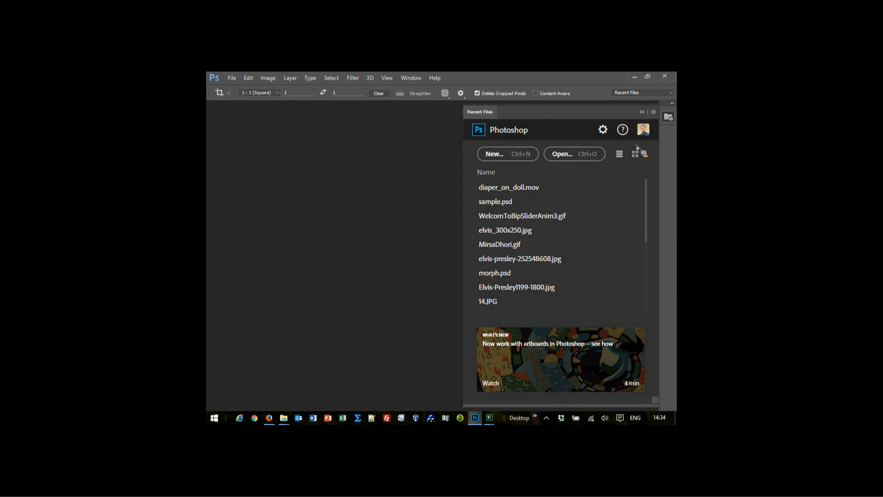
left_click(643, 112)
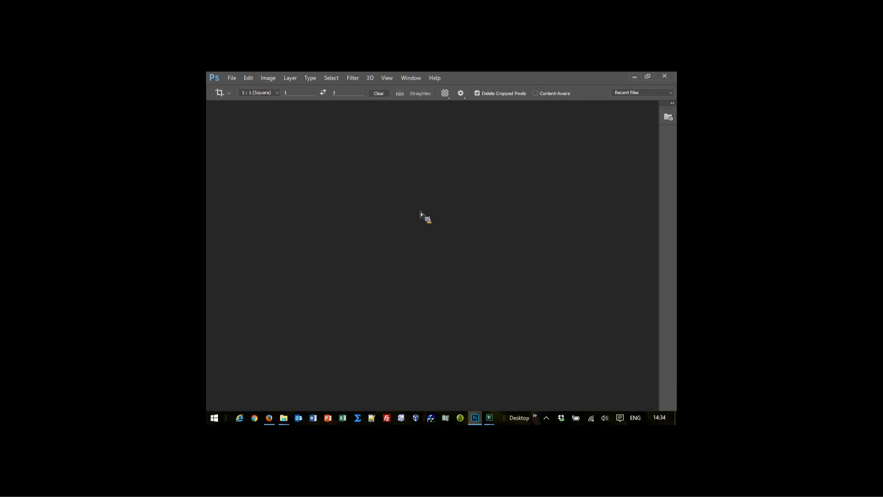
Step: Start the Load Files into Stack script and set its source to Folder
left_click(232, 77)
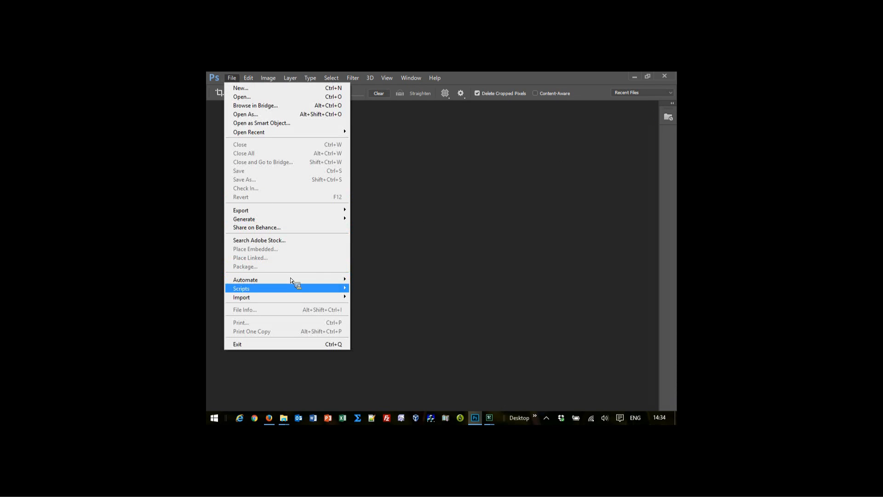
mouse_move(299, 288)
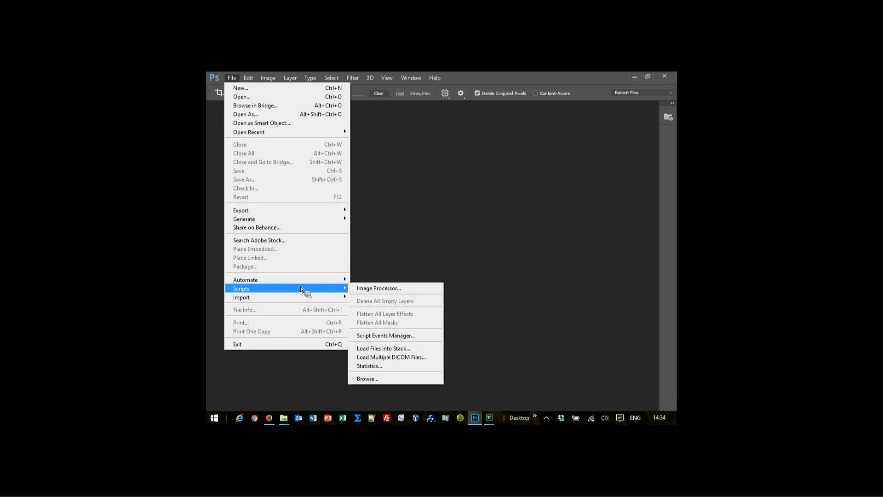
left_click(418, 351)
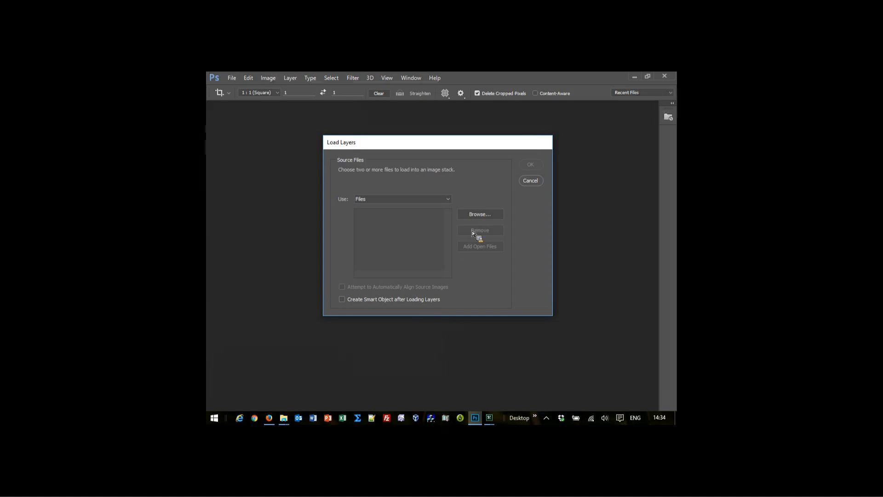
left_click(447, 202)
left_click(445, 211)
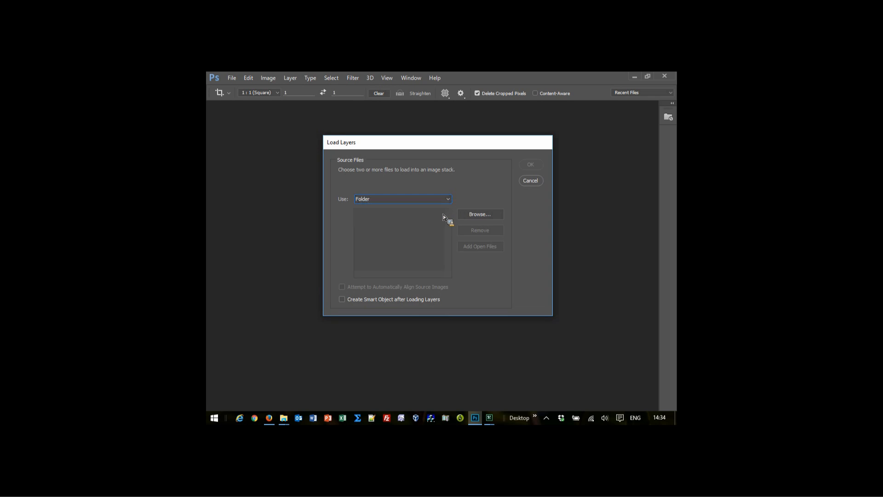
Step: Load the slide GIFs from the images_from_powerpoint folder, inside Downloads' Animated GIFs folder, as layers of one document
left_click(465, 214)
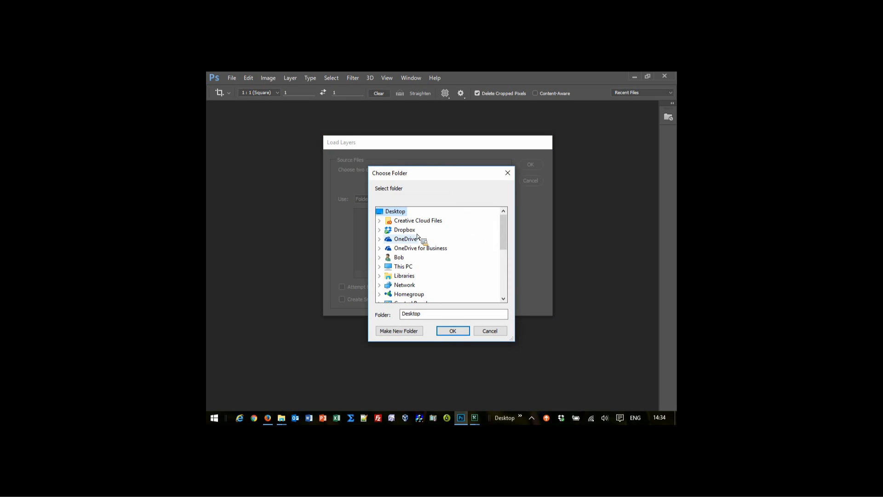
scroll(387, 278, "down", 1)
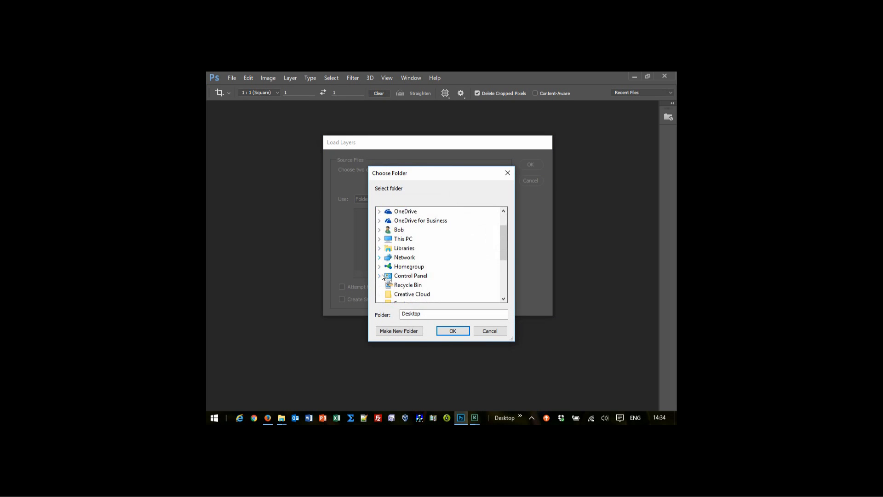
left_click(379, 249)
left_click(388, 257)
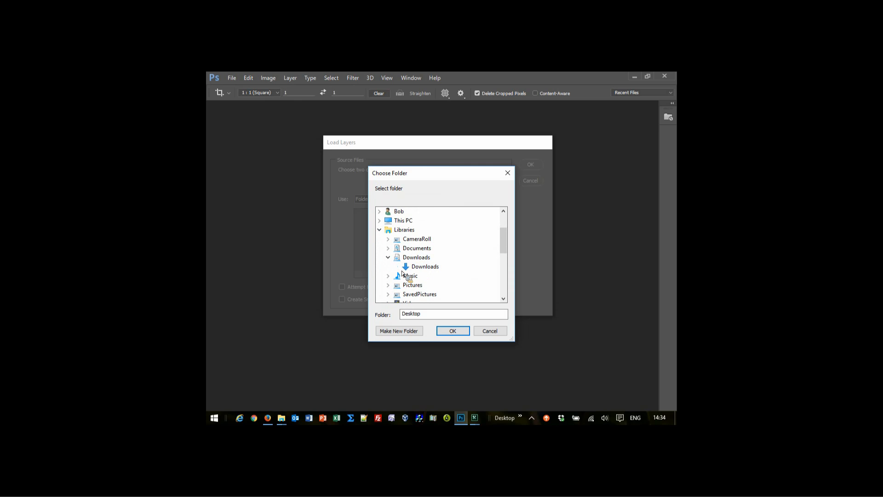
left_click(397, 268)
left_click(435, 230)
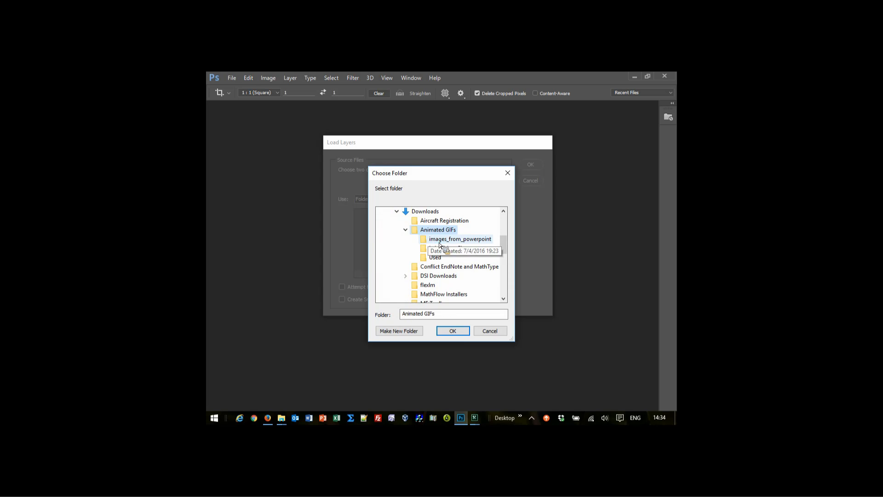
left_click(447, 240)
left_click(454, 332)
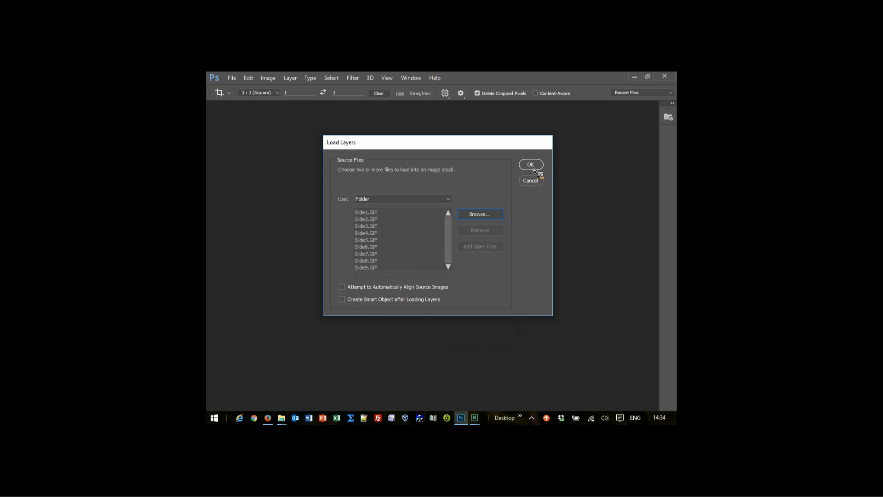
left_click(532, 164)
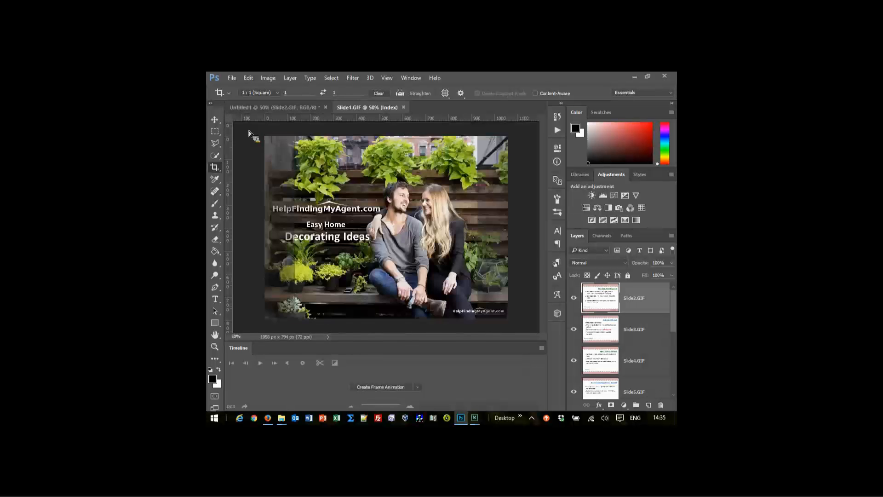
Step: Create a frame animation and make frames from the slide layers
left_click(215, 121)
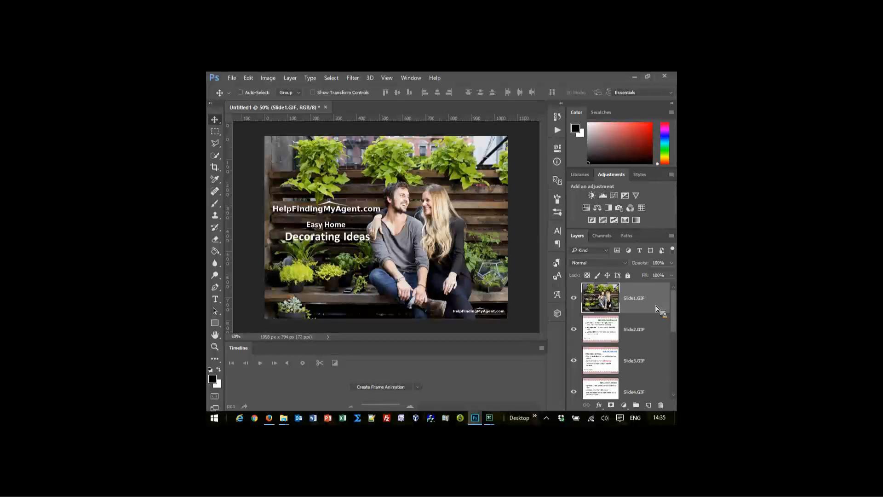
mouse_move(677, 310)
left_mouse_down()
mouse_move(678, 383)
mouse_move(678, 297)
left_mouse_up()
left_click(388, 388)
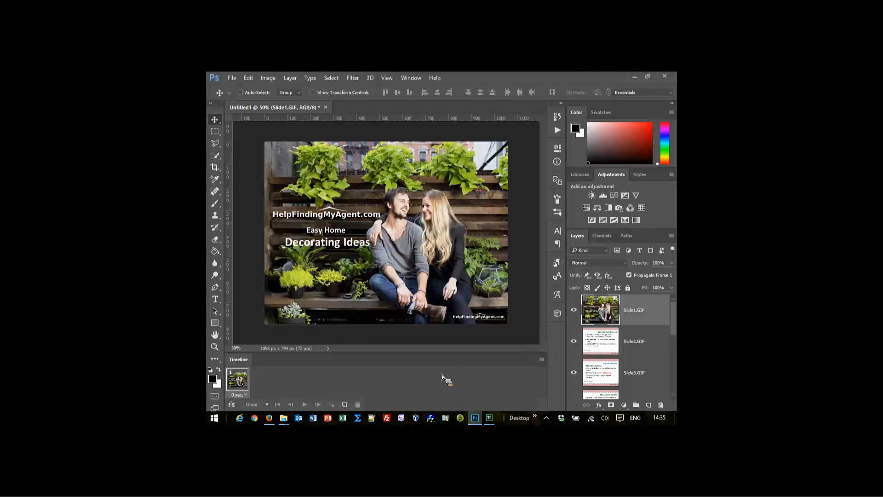
left_click(542, 359)
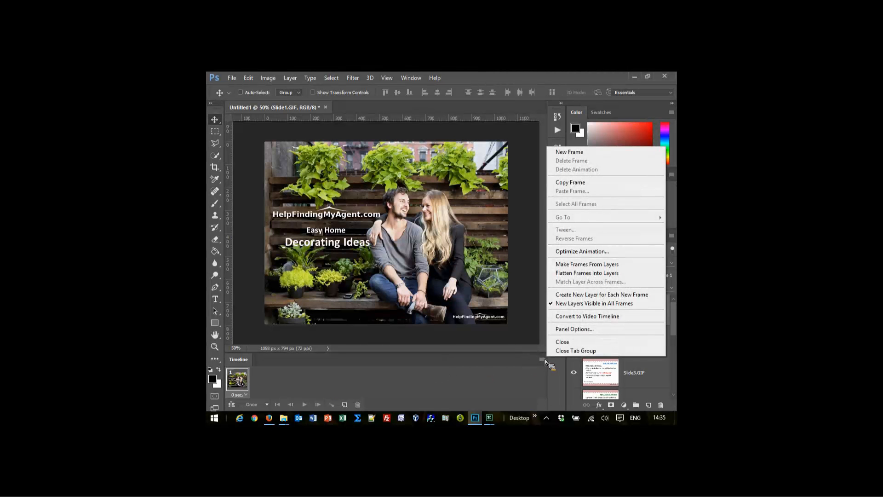
left_click(596, 266)
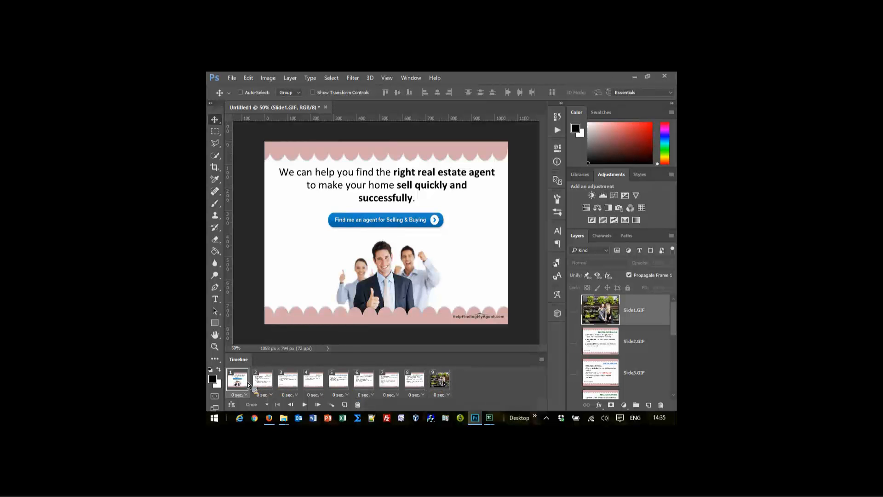
Step: Reverse the order of the animation frames so the Slide1 title image comes first
left_click_drag(370, 386, 422, 380)
left_click(542, 360)
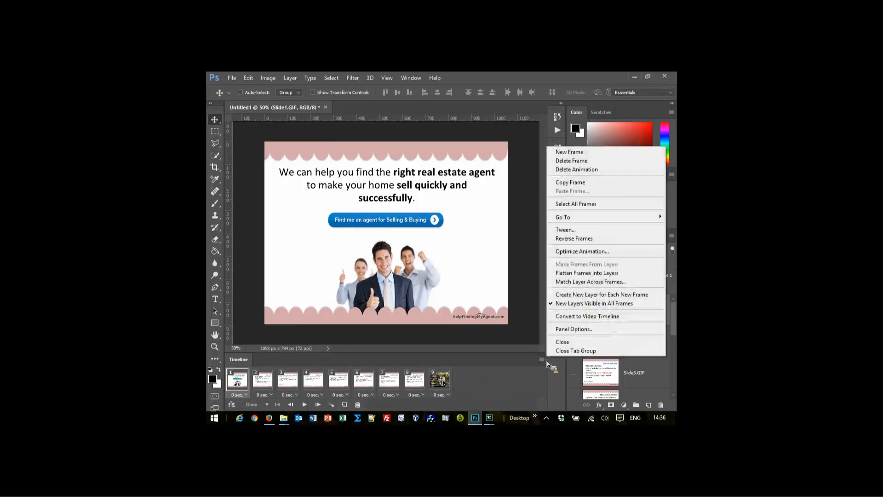
left_click(574, 238)
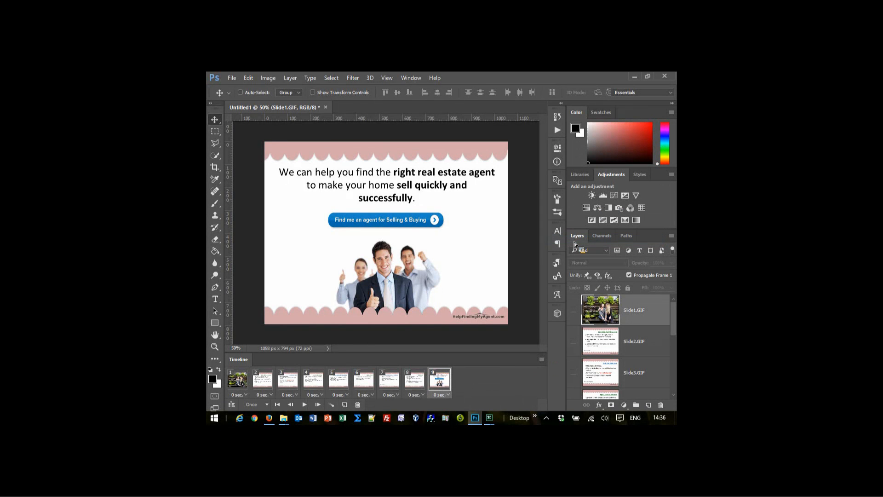
Step: Optimize the animation with Bounding Box and Redundant Pixel Removal enabled
left_click(542, 360)
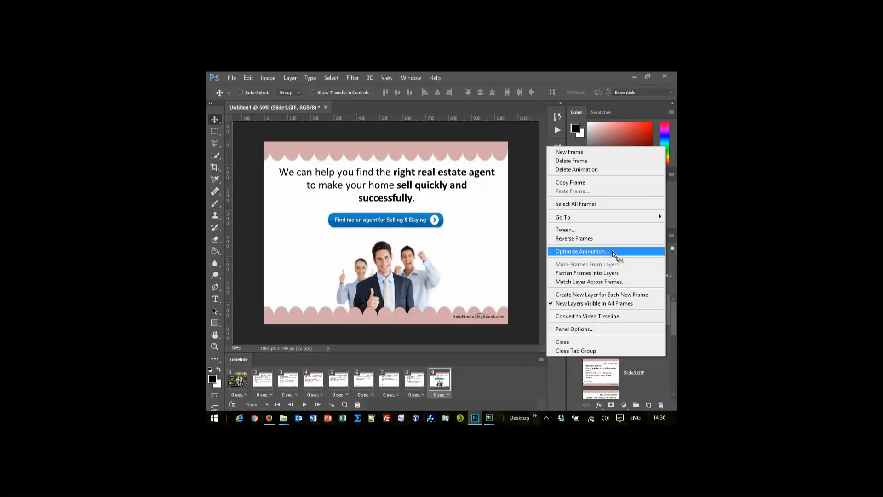
left_click(613, 252)
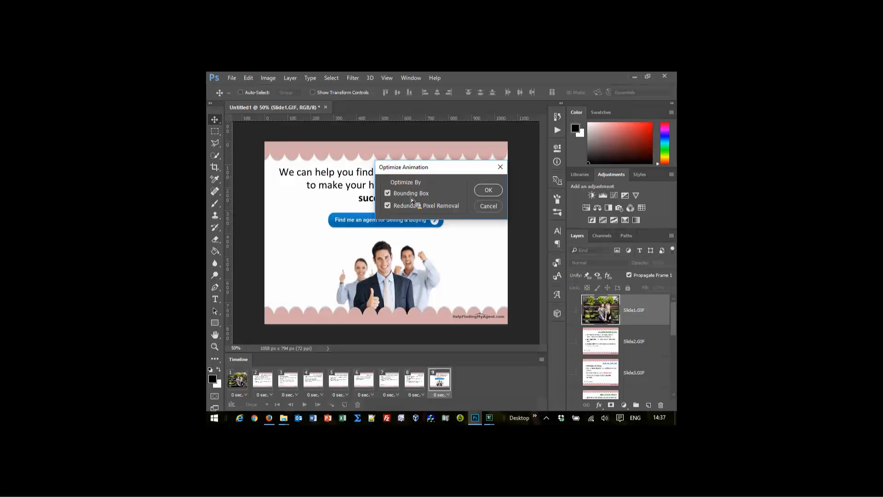
left_click(489, 191)
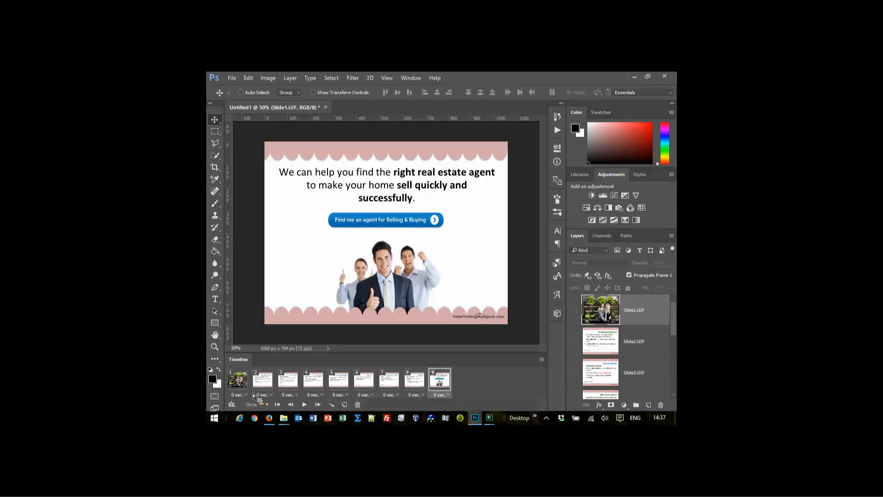
Step: Play the slide animation and view its first two frames
left_click(305, 405)
left_click(240, 385)
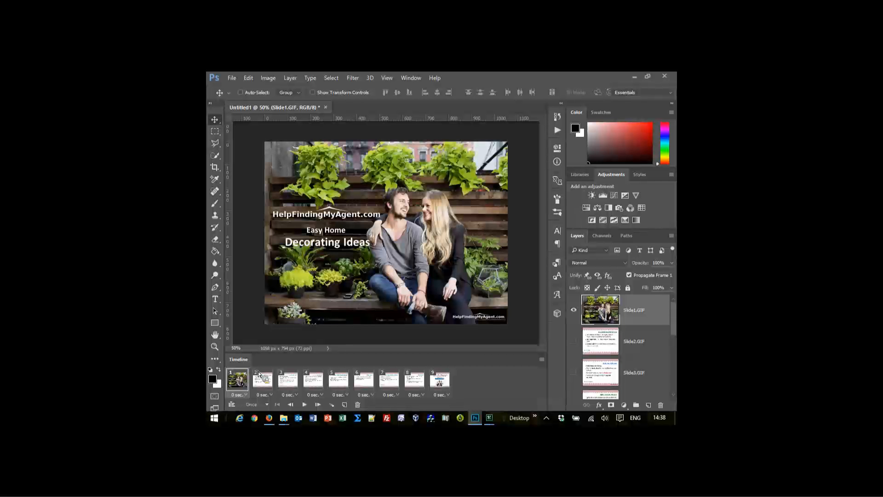
left_click(262, 381)
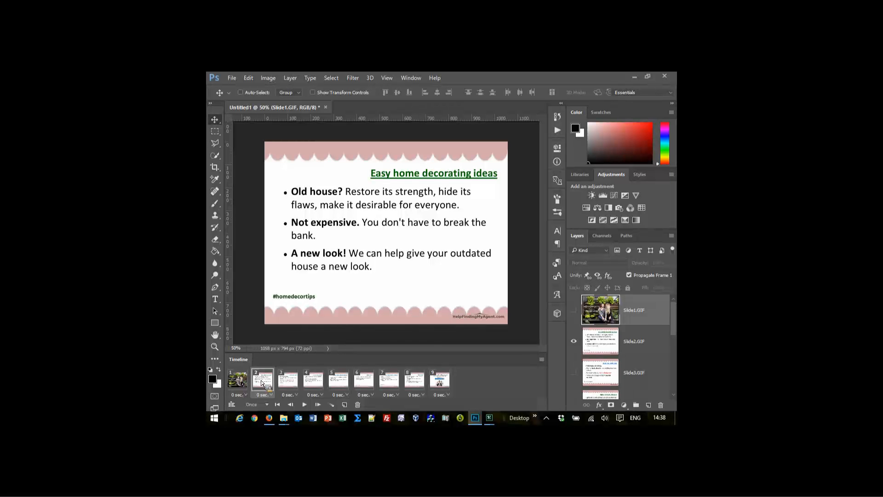
Step: Set a custom delay of 4 seconds for all nine animation frames
left_click(246, 385)
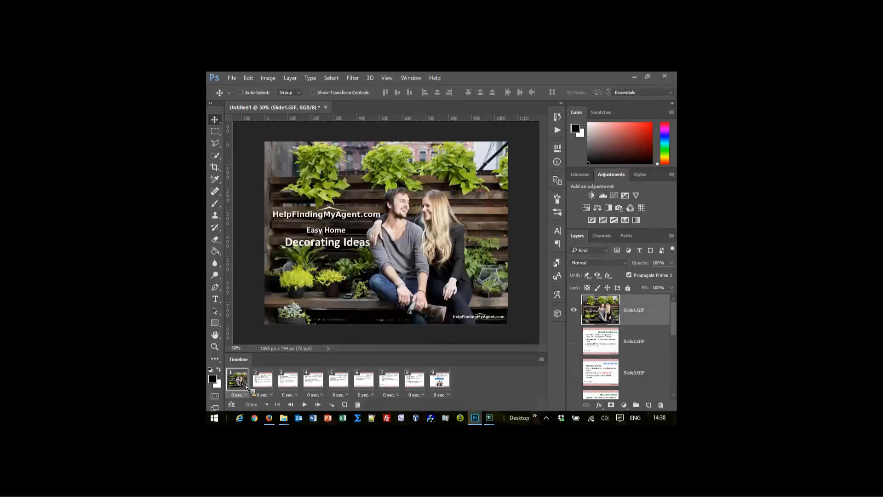
left_click(443, 381, "shift")
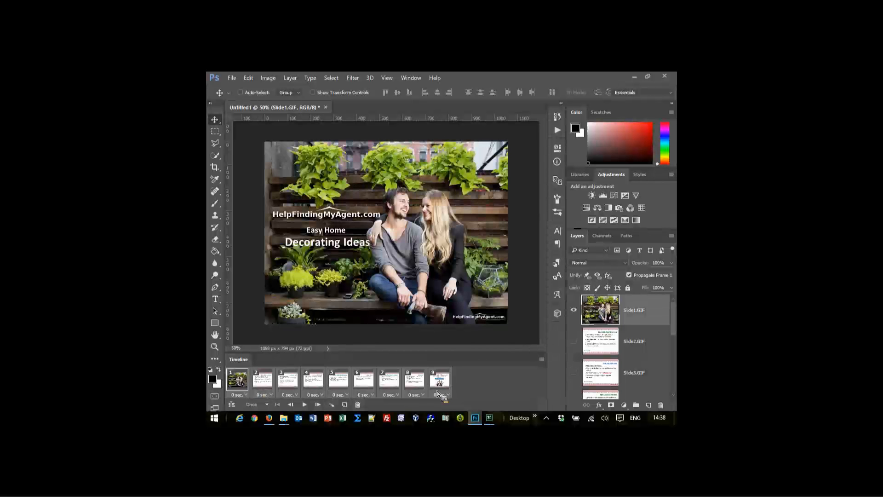
left_click(450, 396)
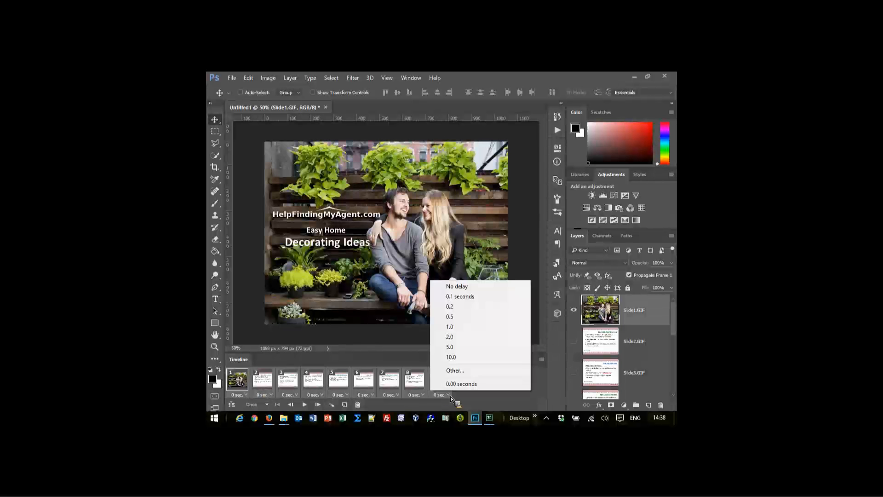
left_click(459, 370)
type("4")
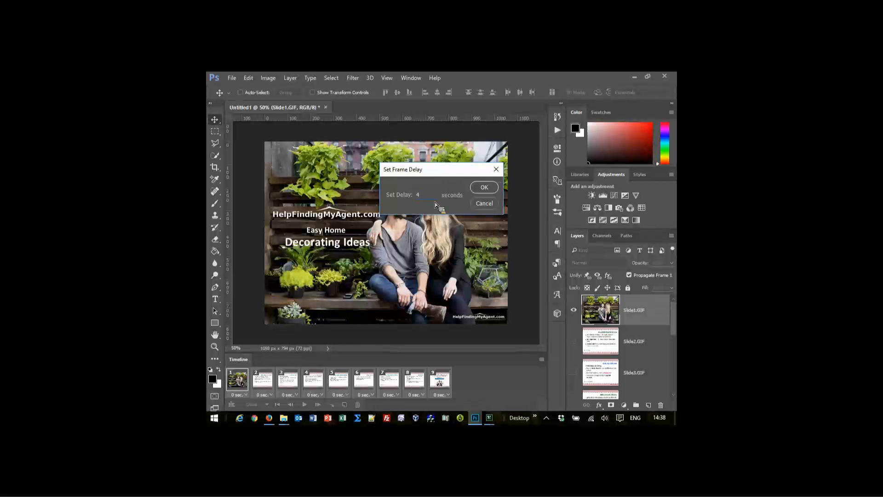
left_click(486, 187)
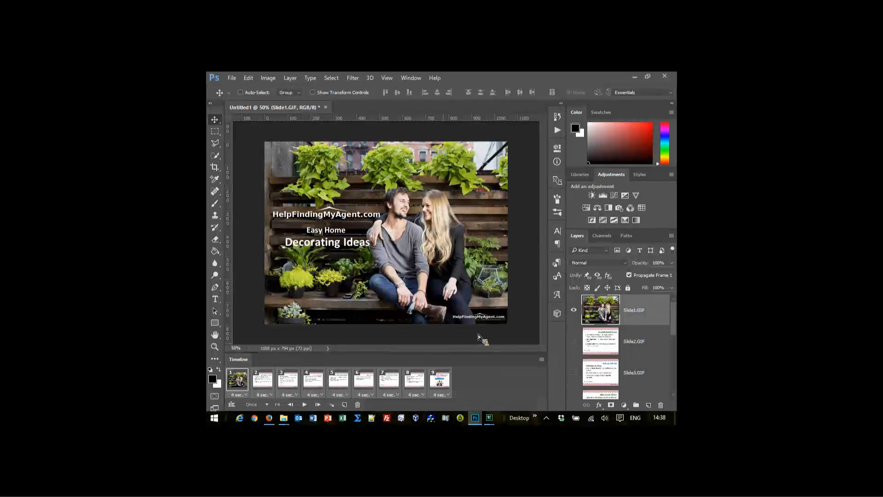
Step: Play the slide animation from the first frame to check the pace, and stop it at the second frame
left_click(250, 384)
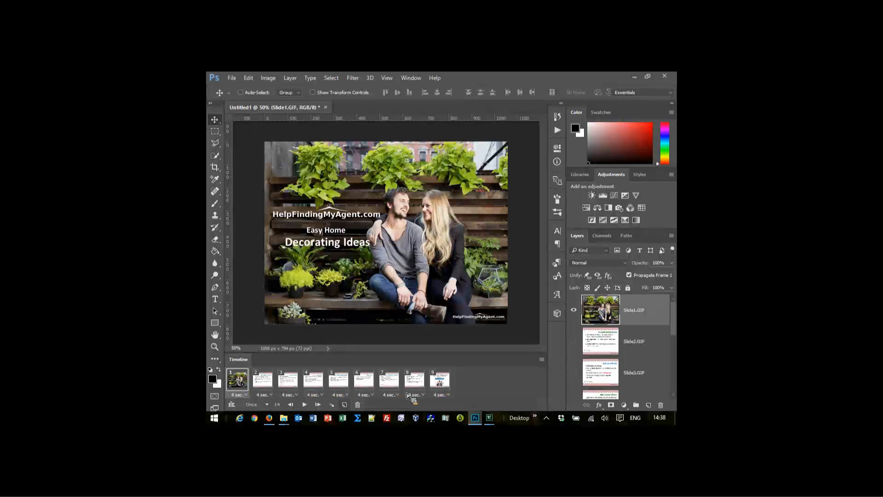
left_click(306, 404)
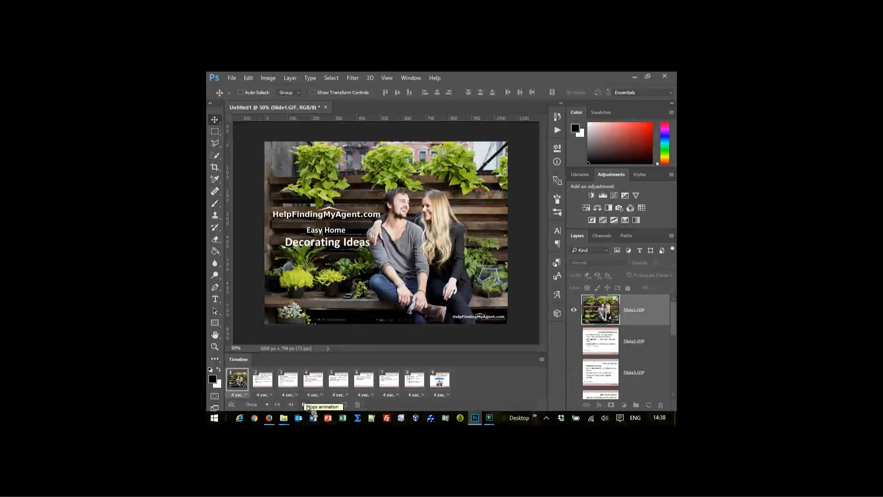
left_click(307, 407)
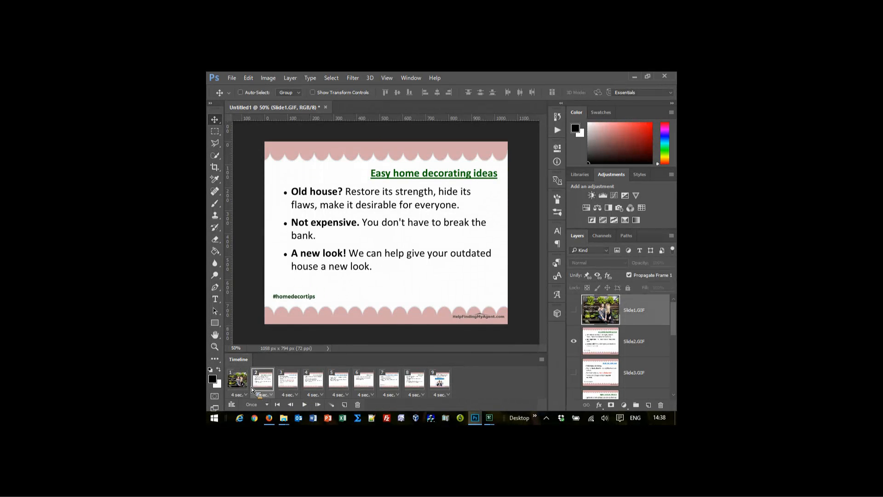
Step: Set the delay of all nine animation frames to 1.0 second
left_click(248, 386)
left_click(447, 383, "shift")
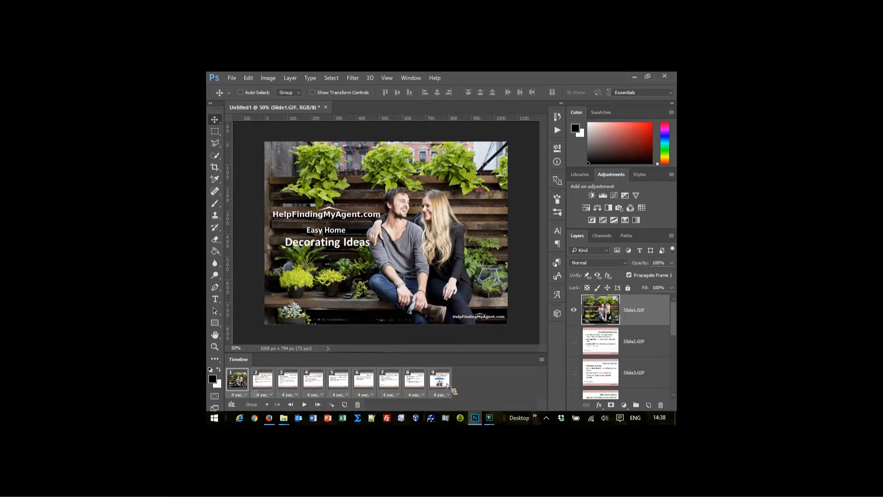
left_click(445, 394)
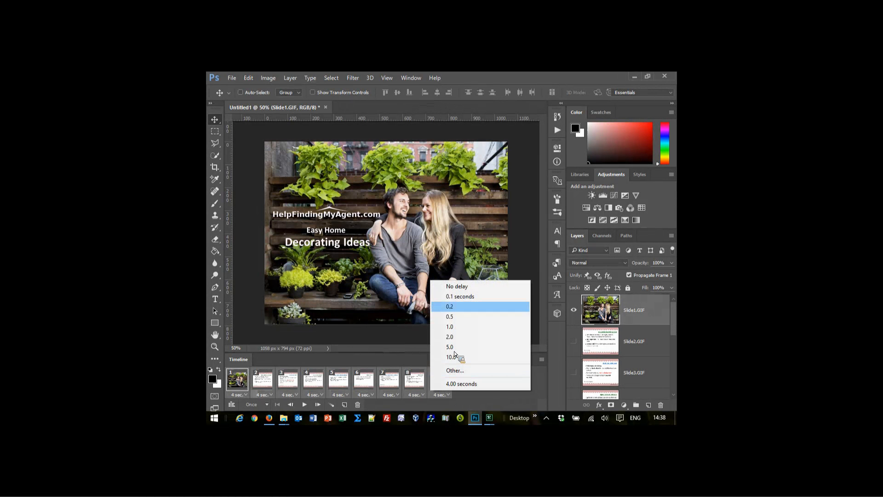
left_click(459, 327)
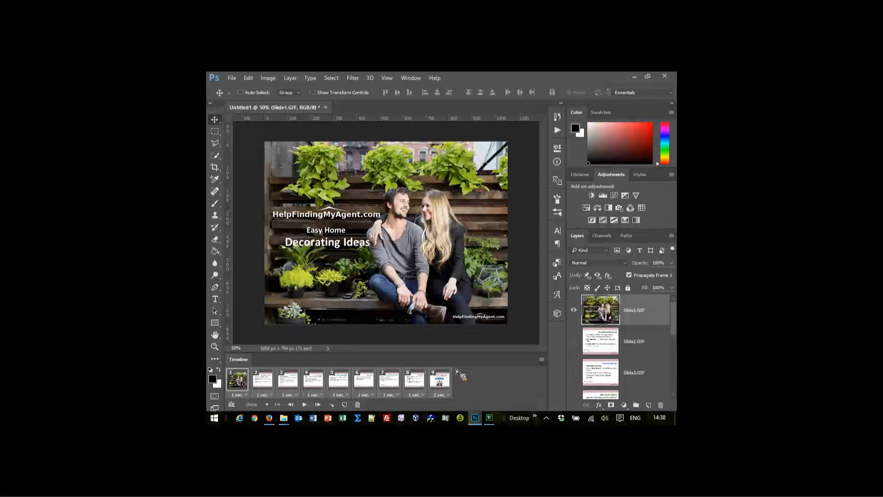
Step: Tween the first frame with the next frame, adding 10 frames for all layers with position, opacity and effects, and preview the transition
left_click(243, 384)
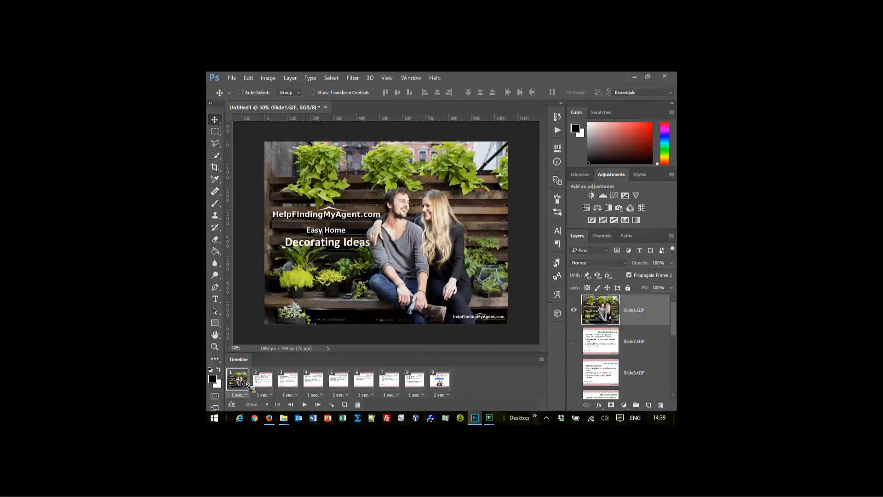
left_click(336, 408)
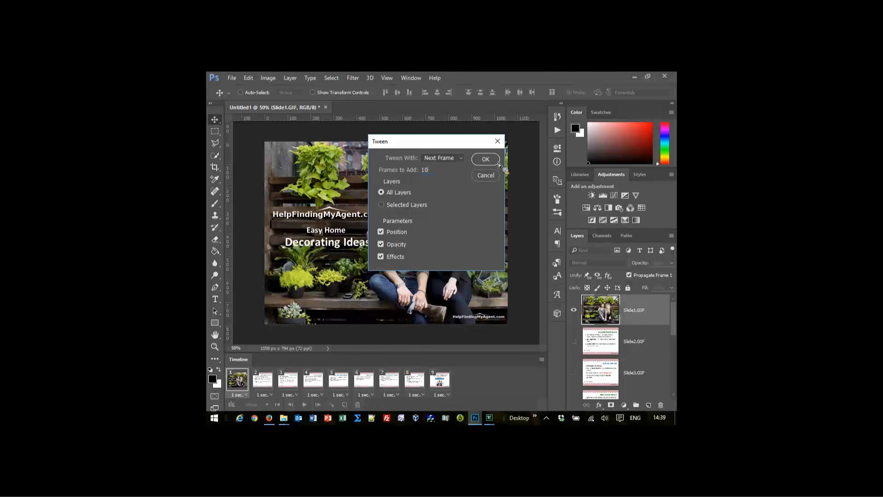
left_click(475, 159)
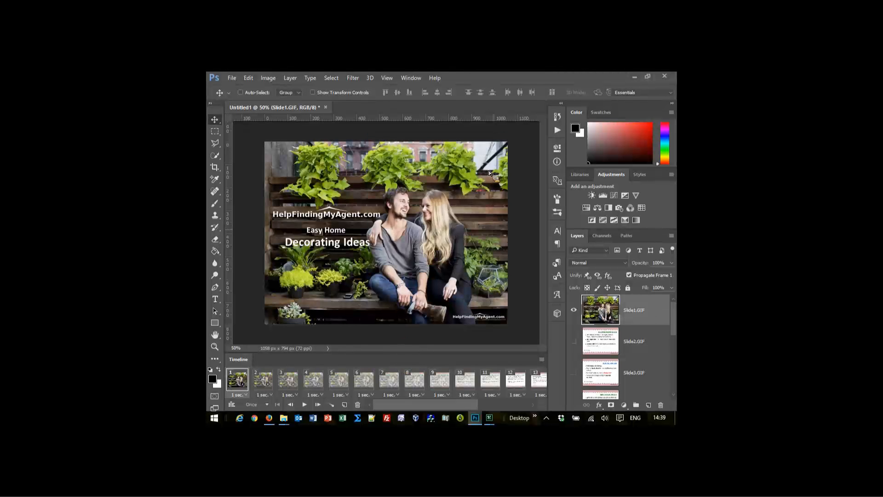
left_click(304, 405)
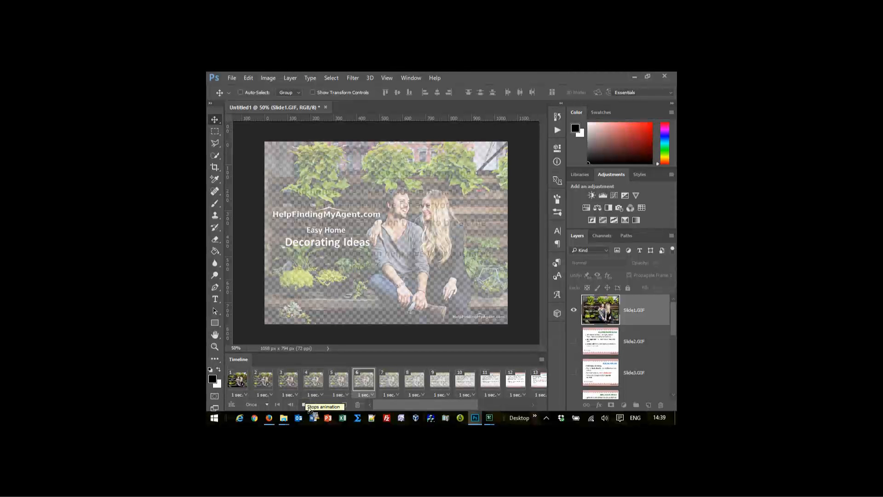
left_click(304, 404)
Step: Set the delay of the tweened frames 2 to 11 to 0.1 seconds
left_click(269, 390)
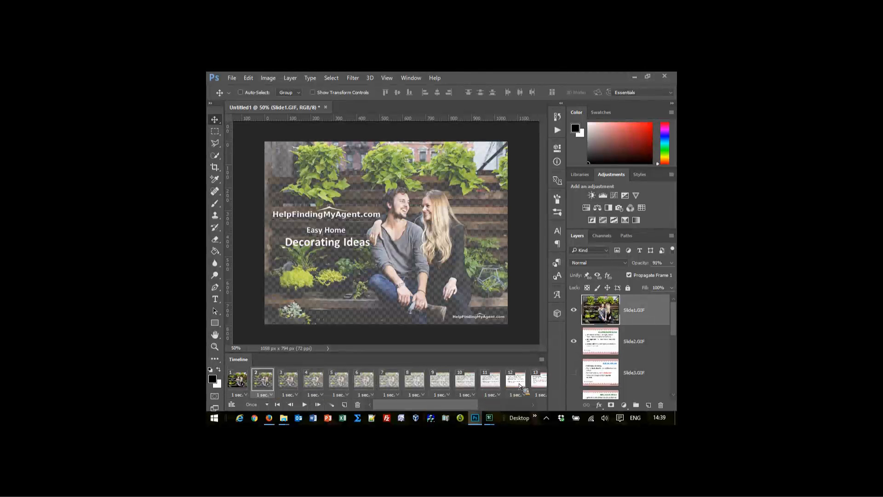
left_click(500, 396)
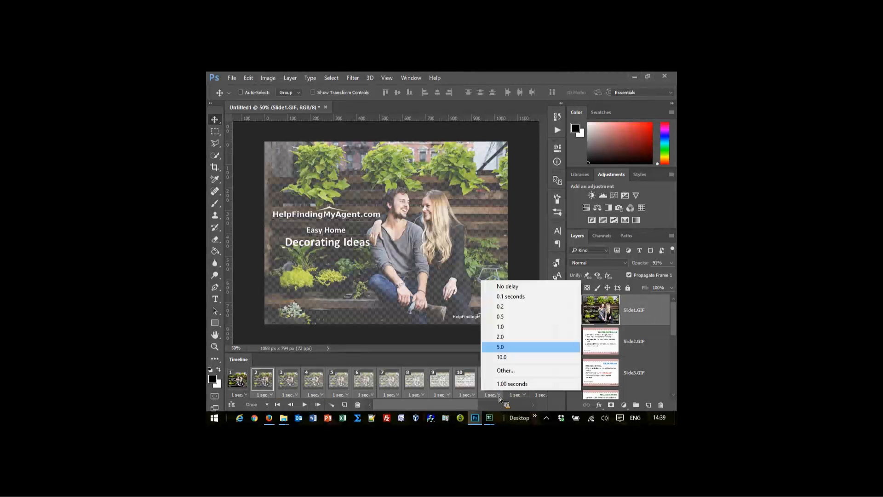
left_click(506, 297)
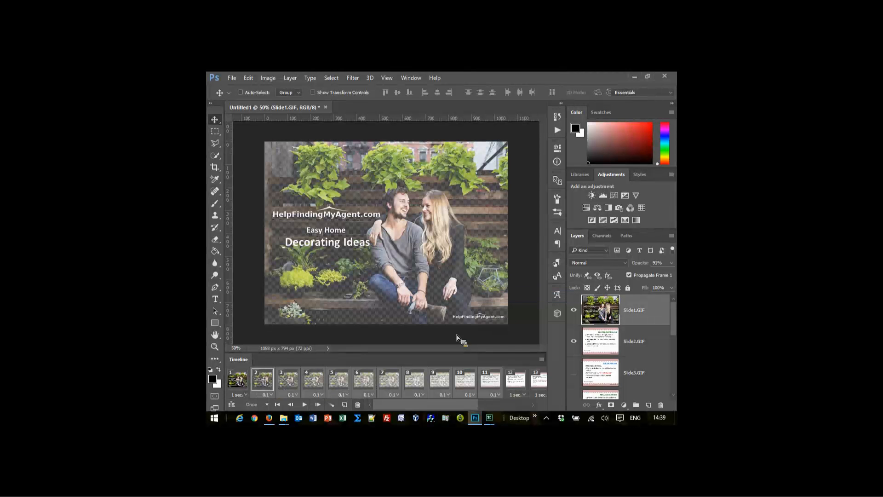
Step: Play the animation from the first frame twice to check the fade between the first two slides, and view frame 8
left_click(243, 385)
left_click(305, 407)
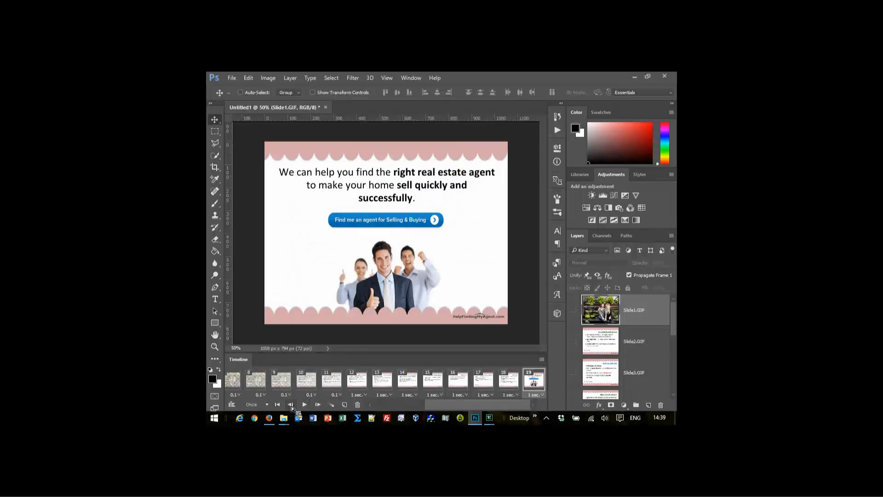
left_click_drag(446, 408, 372, 405)
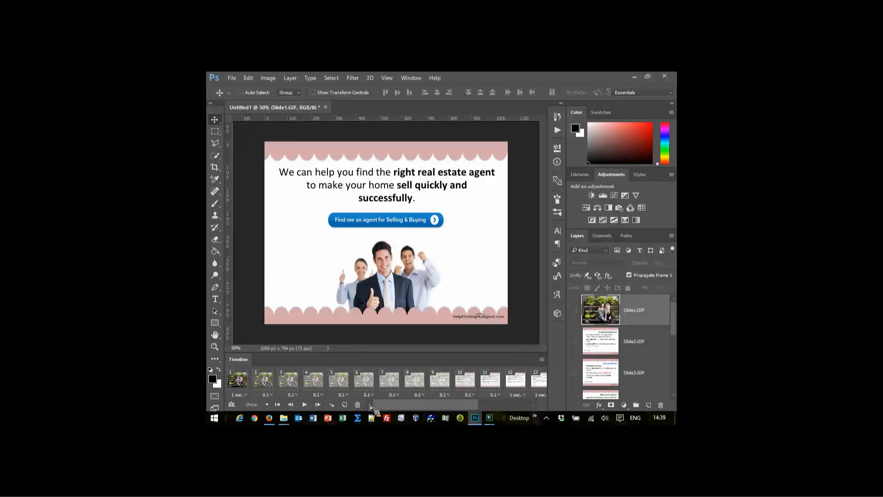
left_click(240, 384)
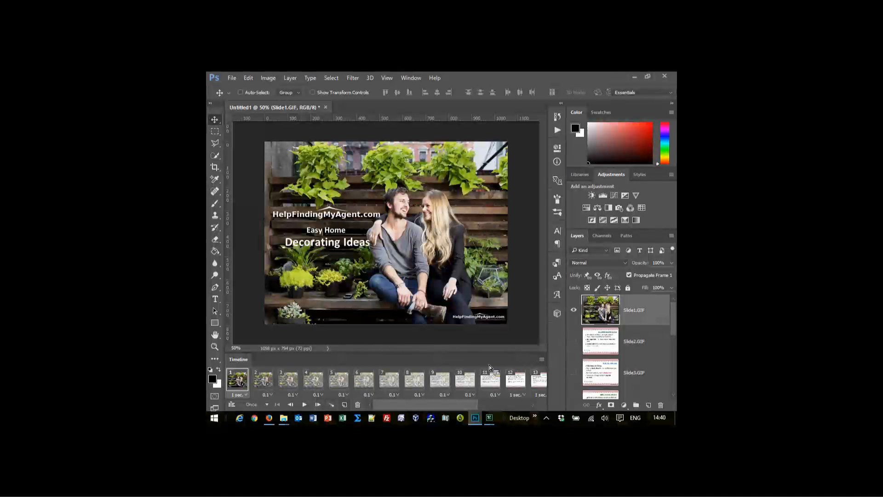
left_click(305, 405)
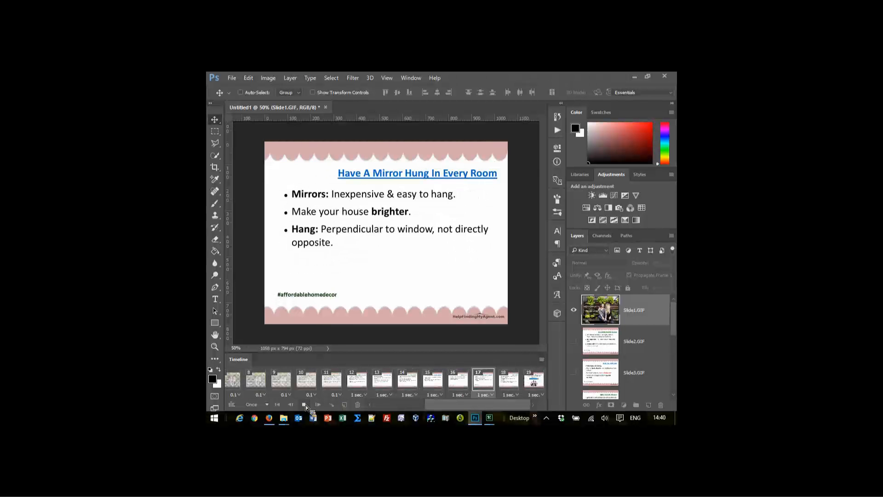
left_click(305, 407)
left_click_drag(437, 407, 384, 410)
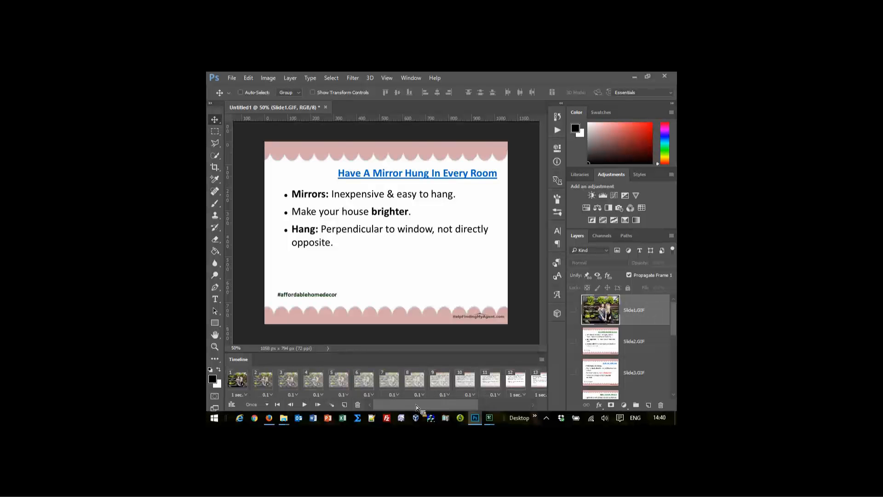
left_click(415, 385)
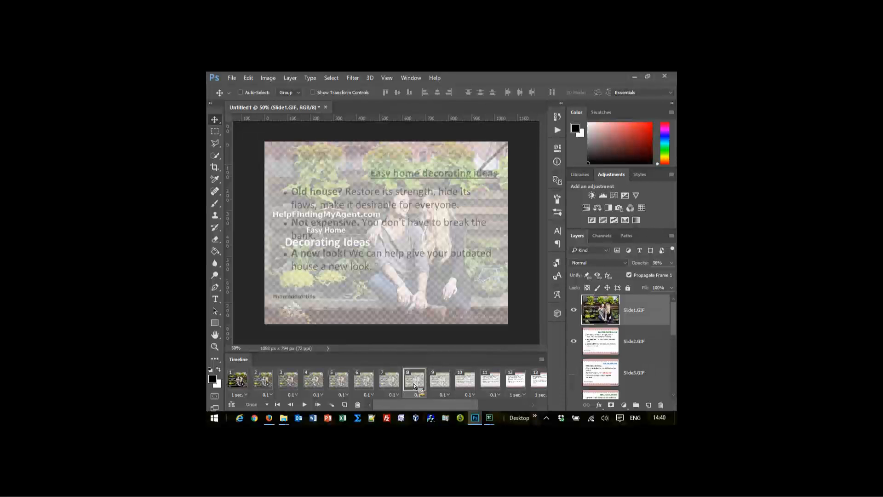
Step: Set up a Save for Web export with the Animated GIF preset and an image width of 350 px
key("ctrl+alt+shift+s")
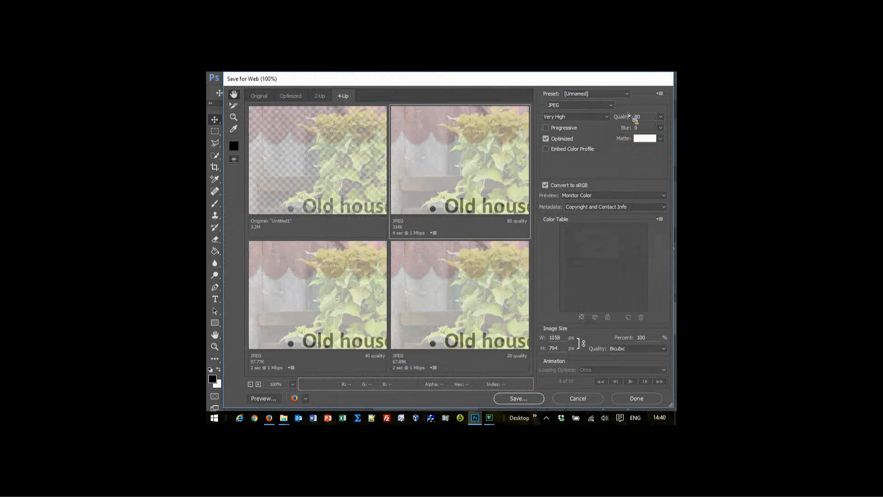
left_click(631, 96)
left_click(614, 104)
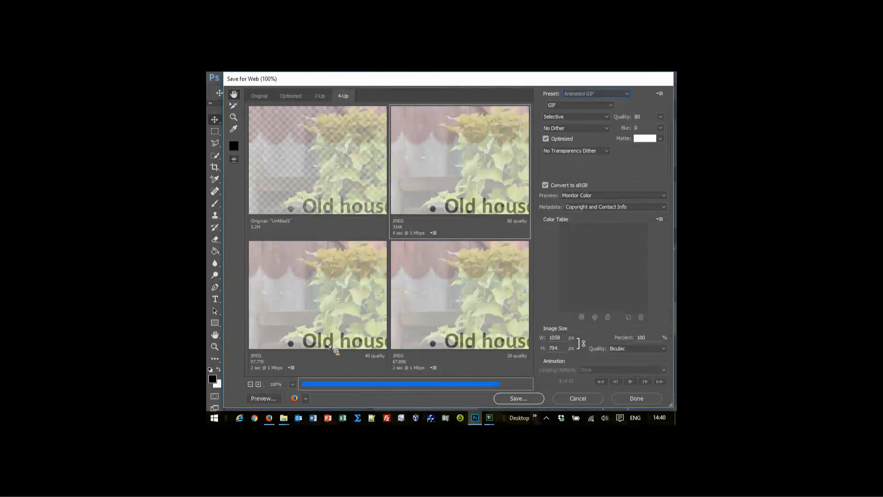
left_click_drag(563, 338, 517, 343)
type("350")
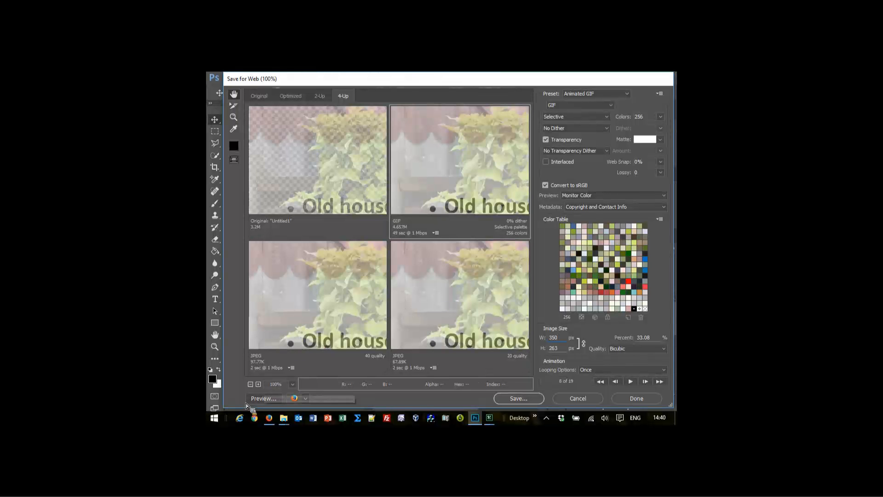
Step: Preview the animated GIF in the browser, return to Photoshop and cancel the web export
left_click(266, 403)
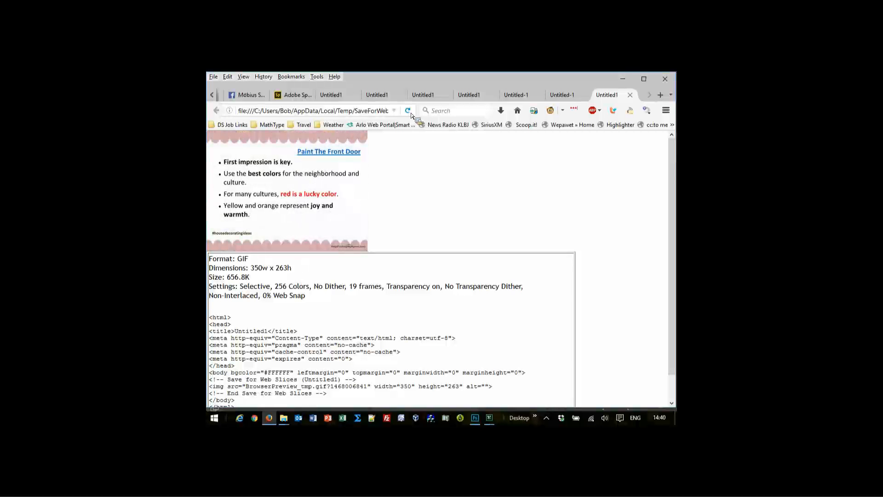
left_click(623, 79)
left_click(573, 401)
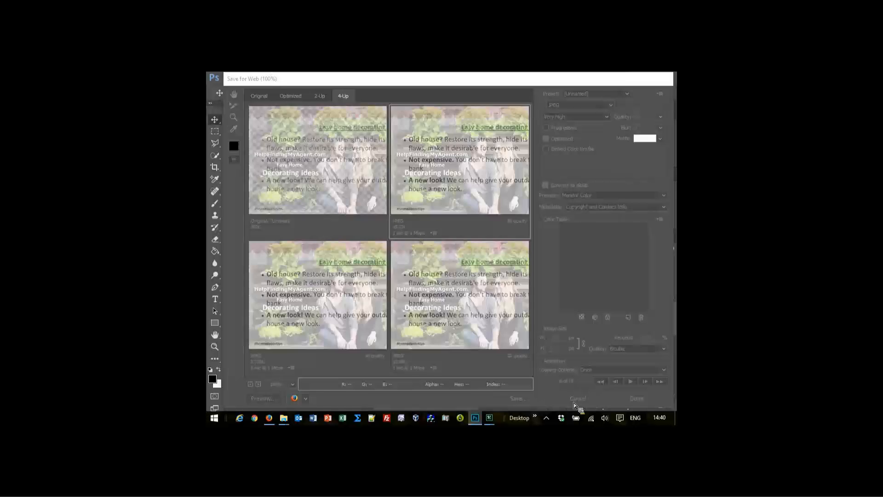
Step: Set the delay of the tweened frames 2 to 11 to 0.2 seconds
left_click(265, 390)
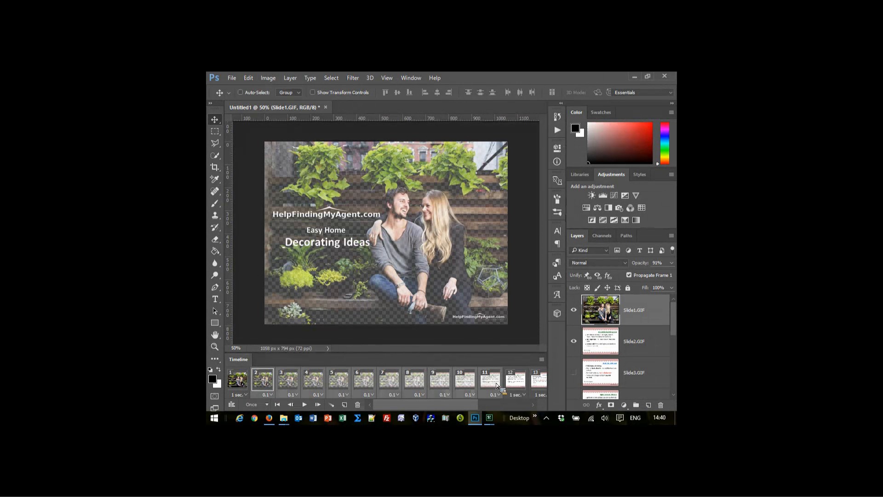
left_click(500, 396)
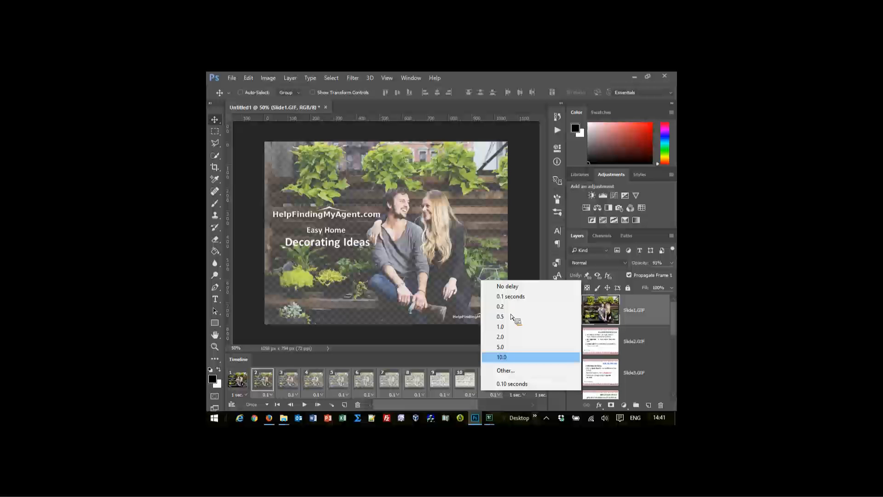
left_click(507, 370)
type("0.05")
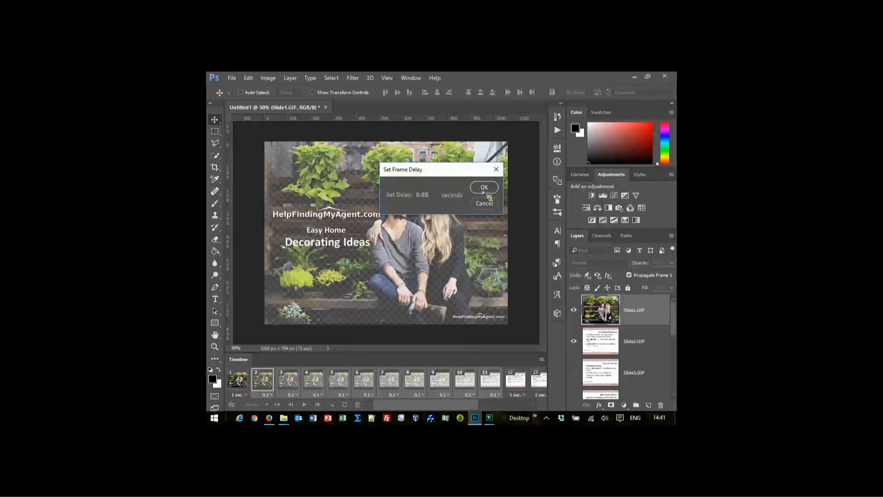
key("BackSpace")
key("BackSpace")
key("BackSpace")
key("BackSpace")
left_click(483, 192)
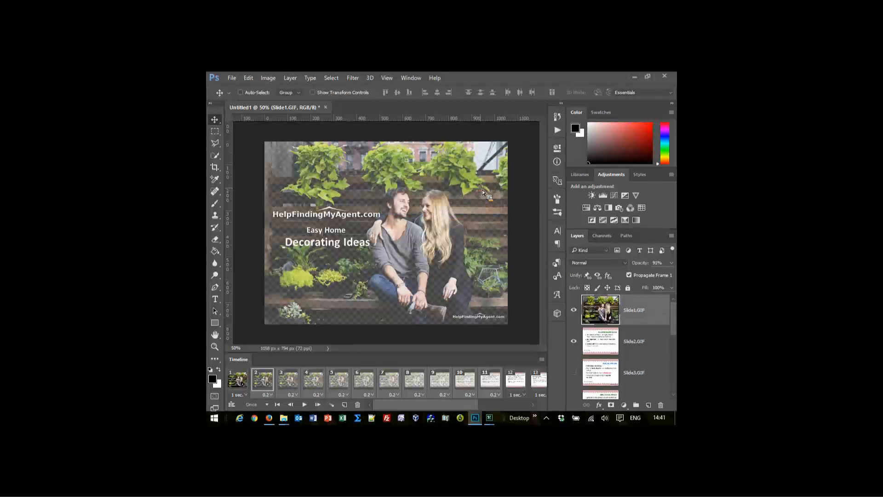
Step: Set up a Save for Web export of the slideshow with the Animated GIF preset
key("ctrl")
key("ctrl+alt+shift+s")
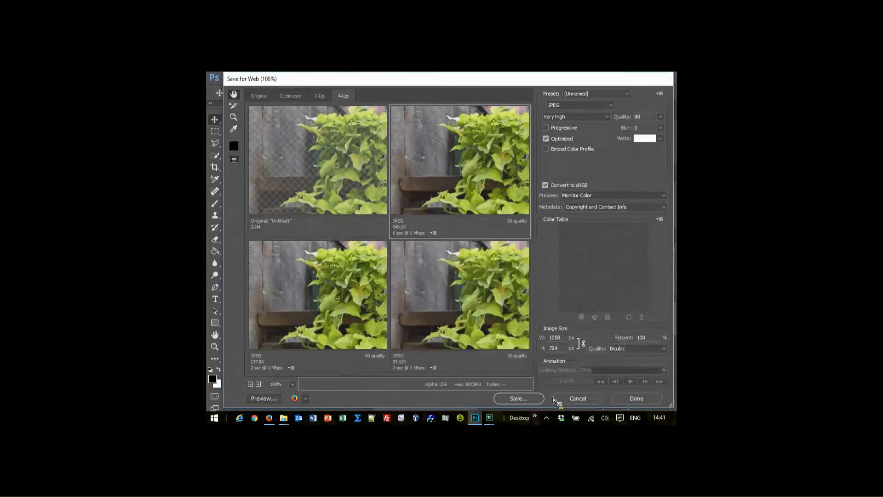
left_click(630, 93)
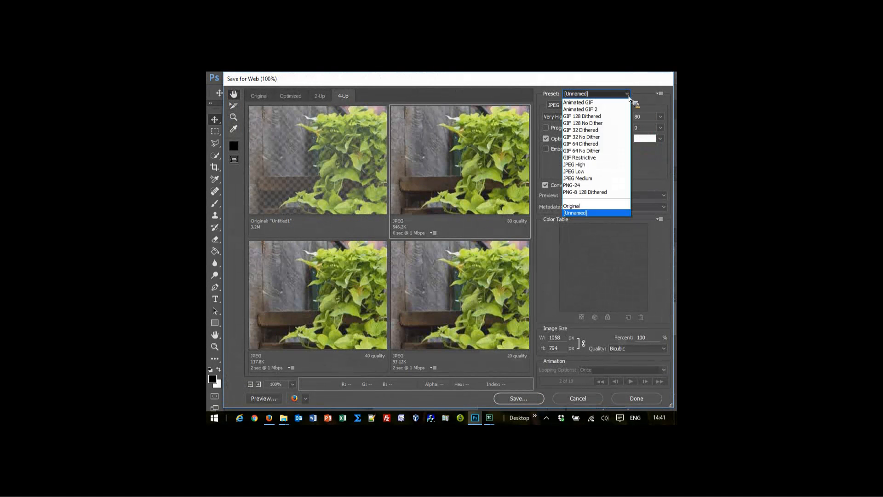
left_click(626, 101)
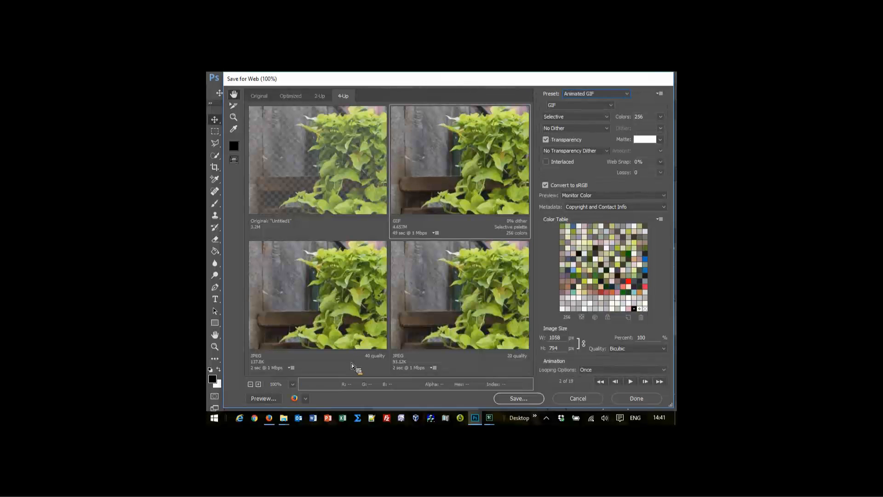
Step: Preview the full-size animated GIF in the browser, replay it, close the two preview pages and return to Photoshop
left_click(267, 400)
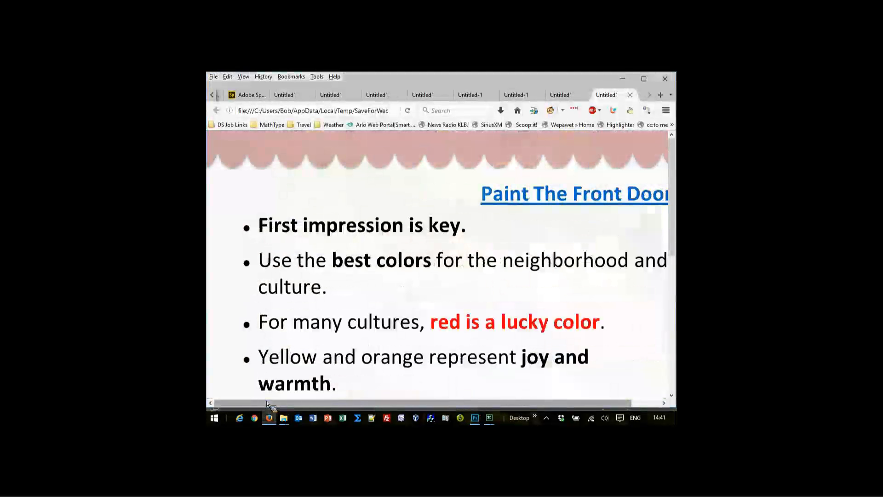
left_click(408, 111)
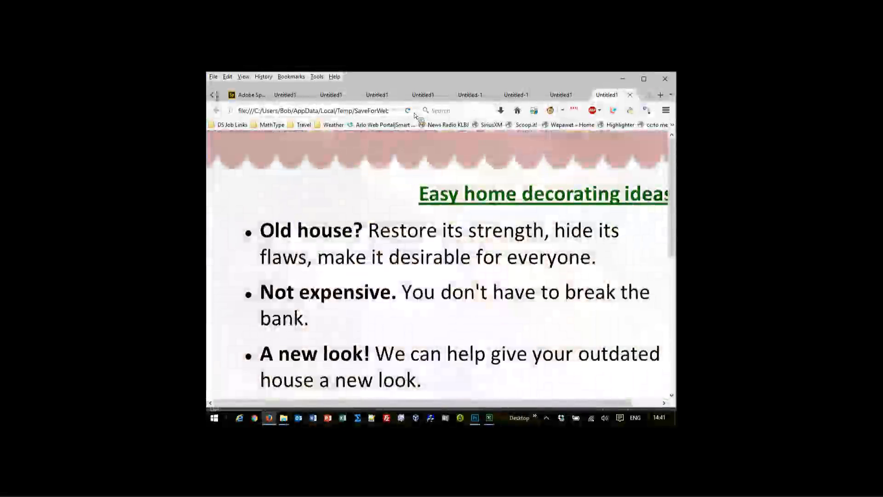
left_click(631, 95)
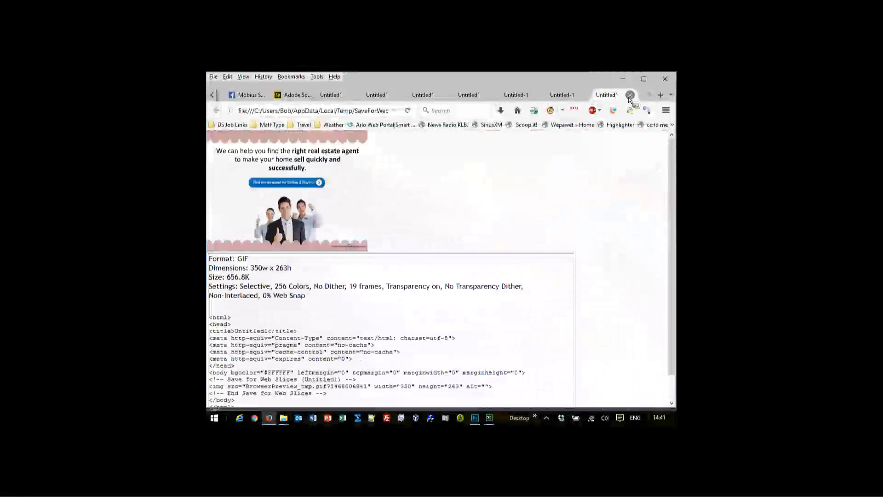
left_click(631, 95)
left_click(627, 82)
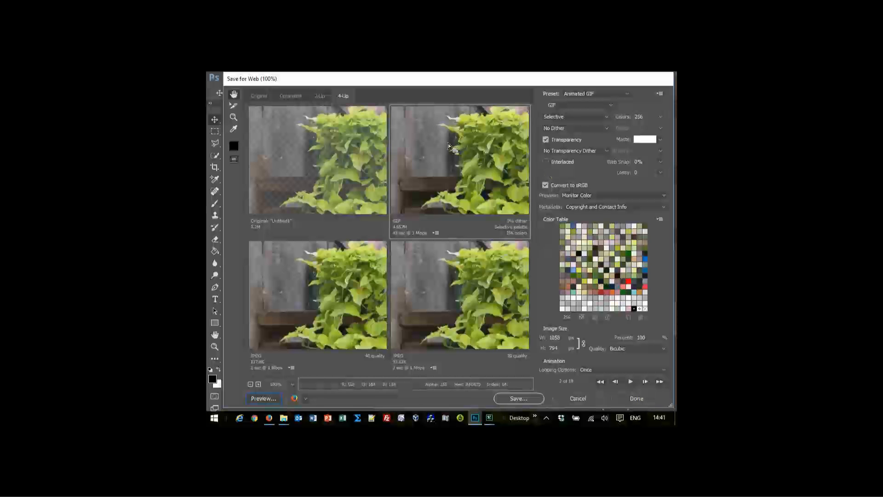
Step: Compare the original image with the Animated GIF version in the 4-Up export preview
left_click(309, 171)
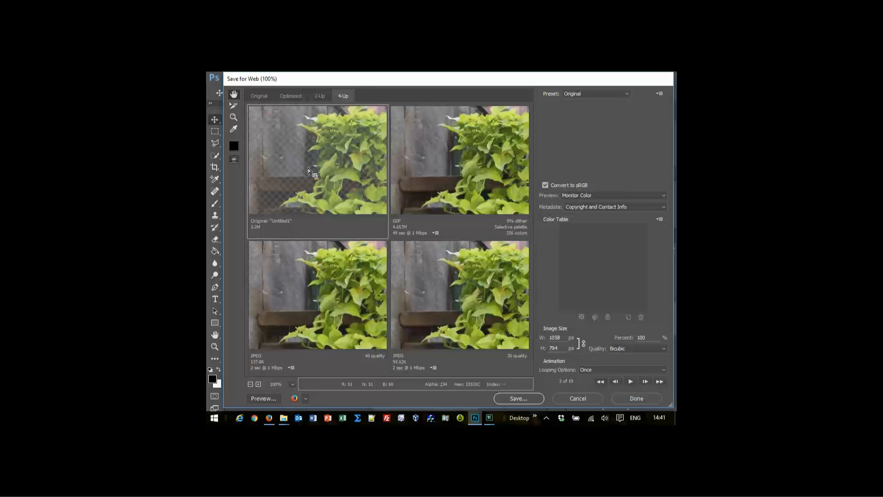
left_click(472, 181)
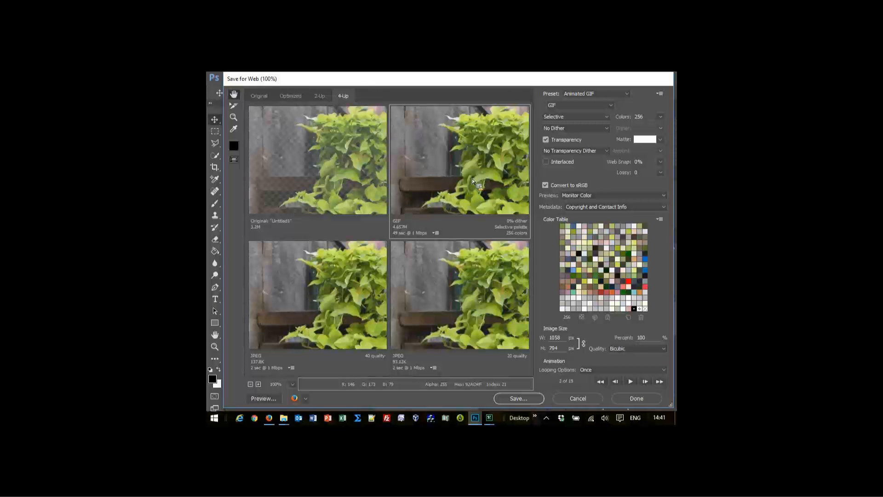
left_click(339, 173)
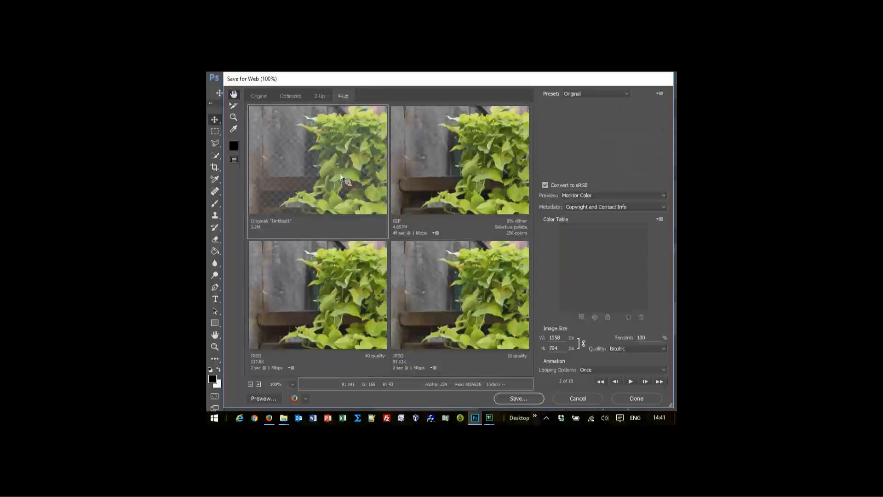
left_click(452, 164)
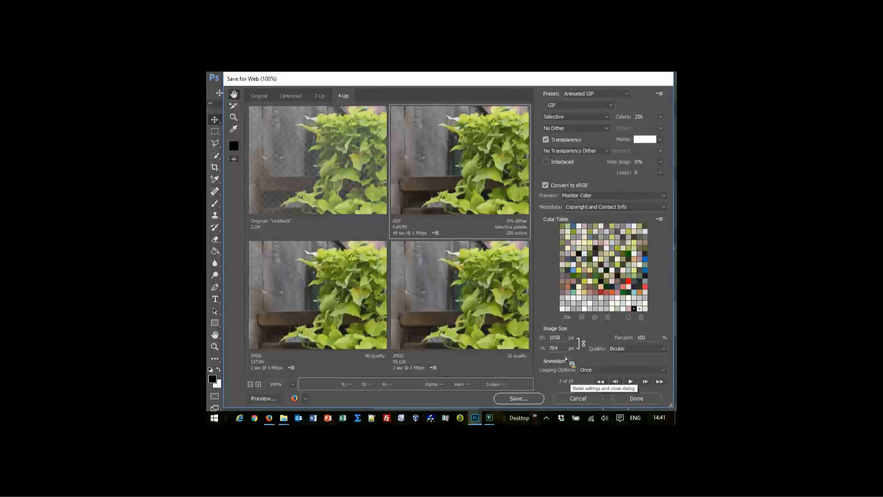
Step: Cancel the web export and close the slideshow document without saving
left_click(577, 399)
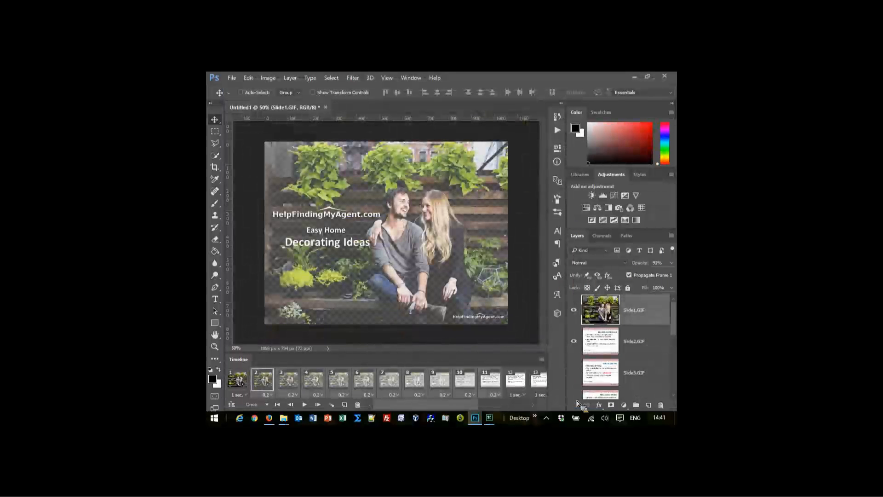
left_click(326, 108)
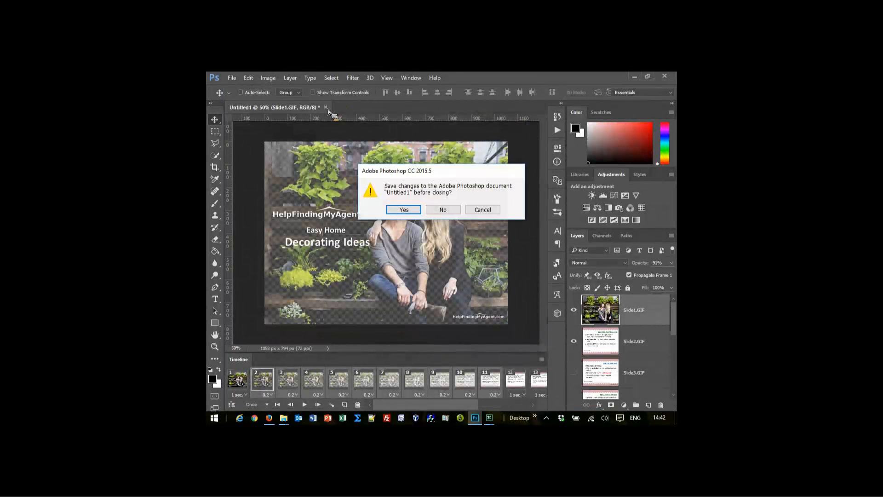
left_click(457, 212)
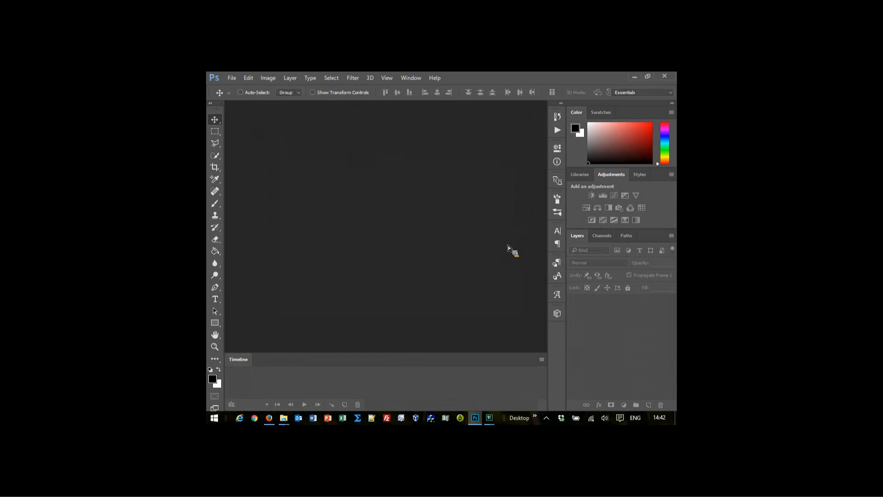
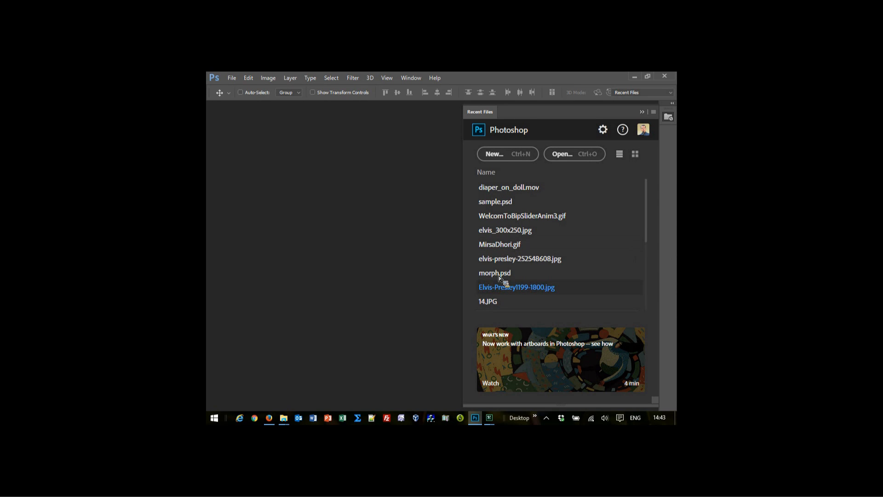
Step: Open the recent file 14.JPG and fit it to the window
left_click(493, 299)
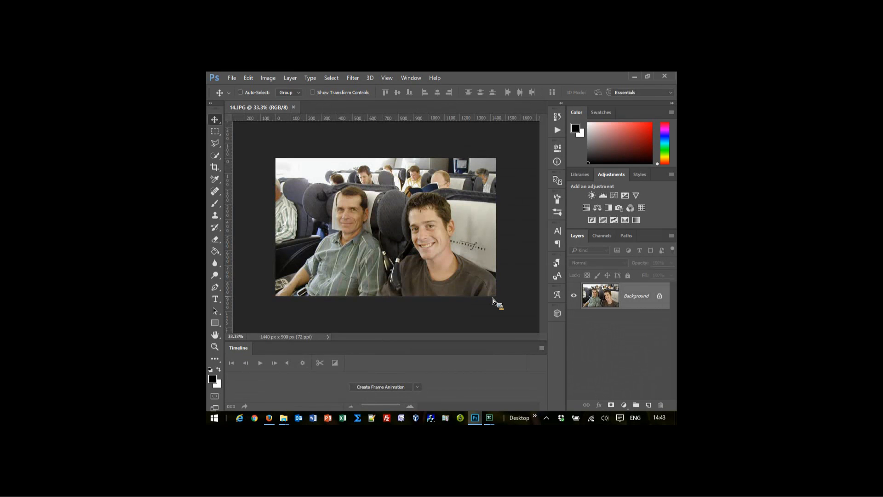
key("ctrl")
key("ctrl+0")
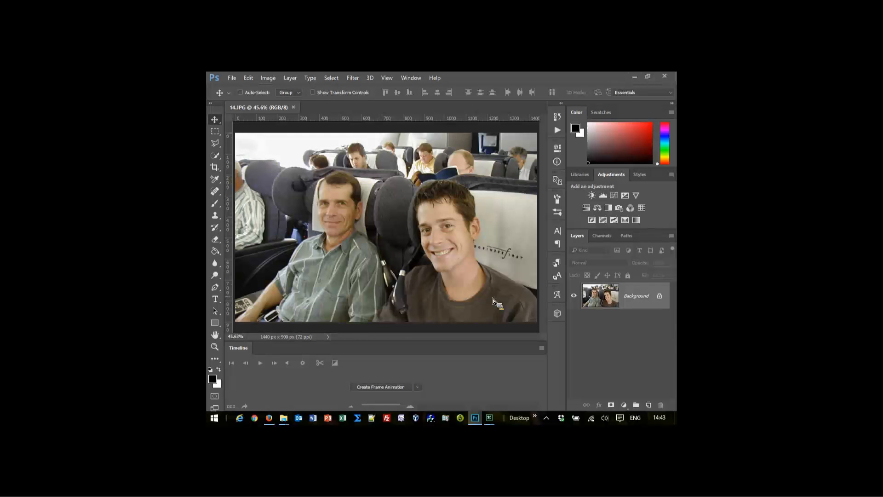
Step: Open the recent files Elvis-Presley1199-1800.jpg and elvis_300x250.jpg alongside the airplane photo
key("ctrl")
key("ctrl+o")
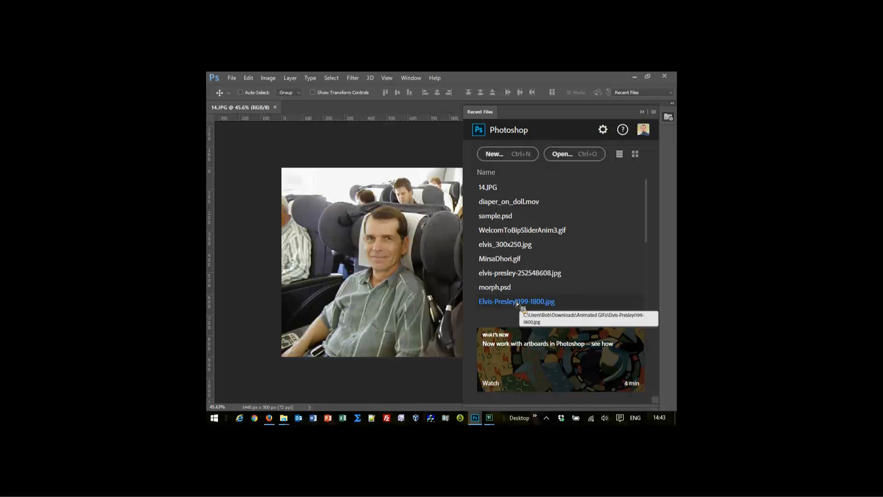
left_click(508, 302)
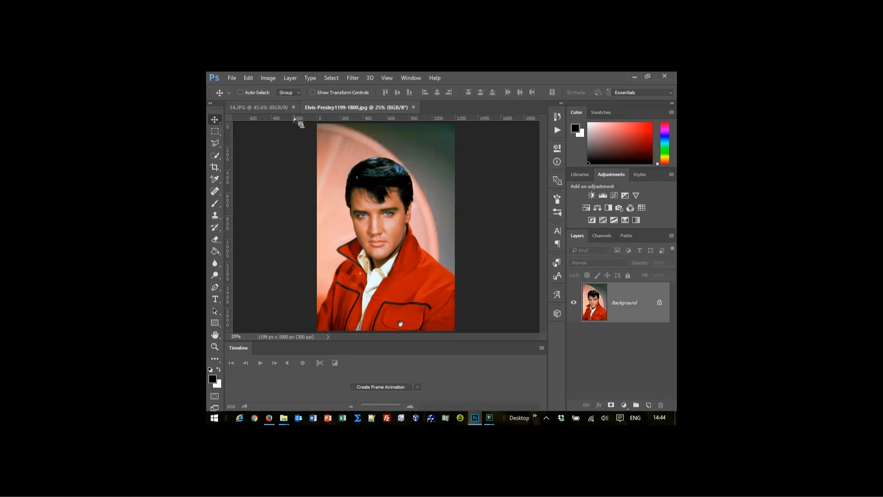
left_click(274, 108)
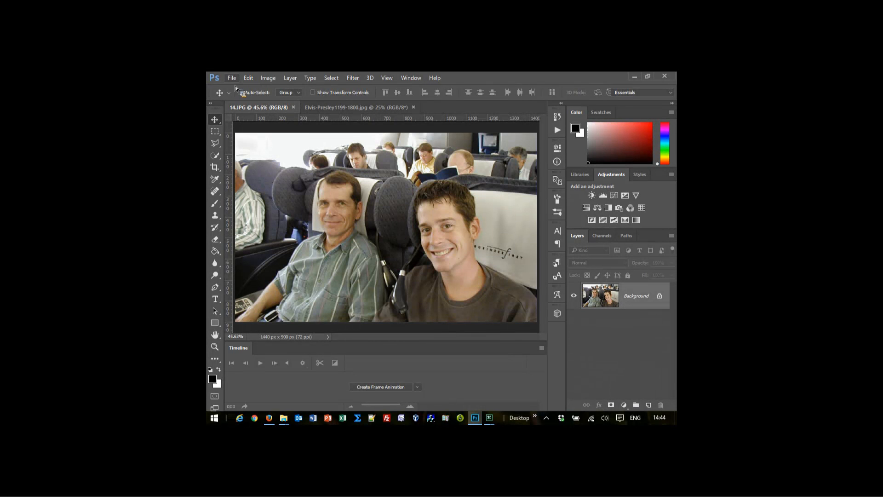
key("ctrl+o")
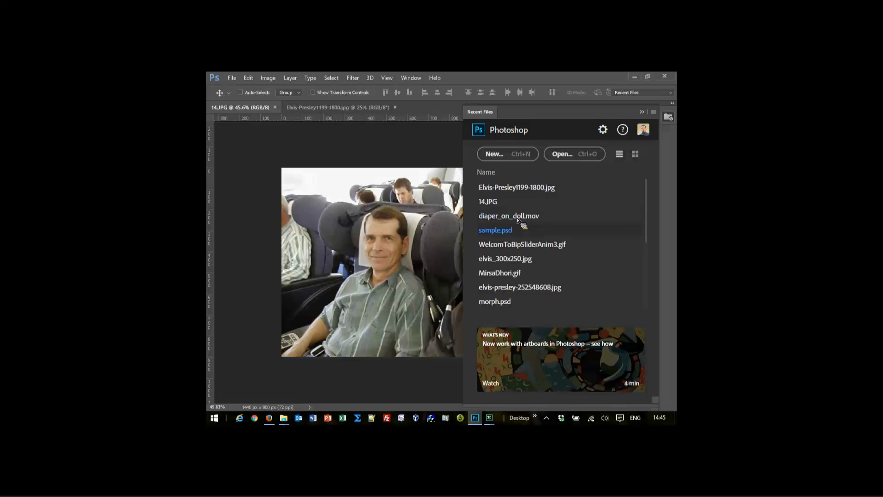
left_click(518, 258)
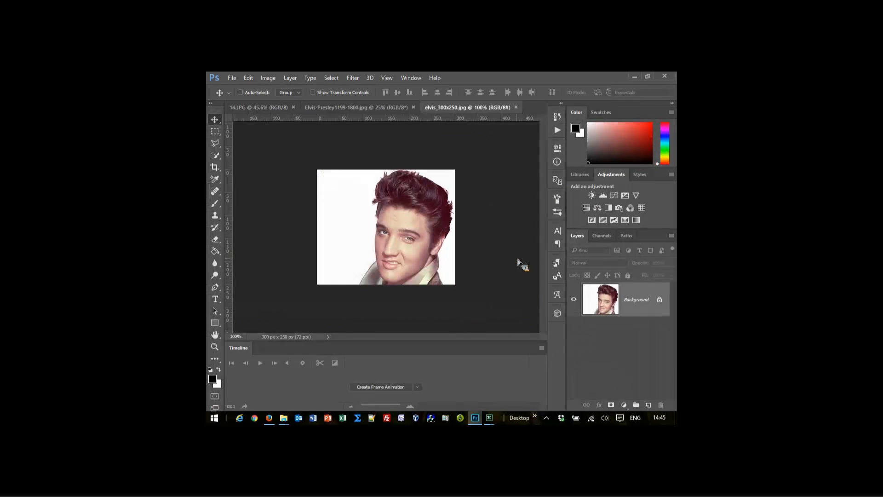
Step: Browse to the Used folder inside Animated GIFs and list its files of all formats with the filter *.*
key("ctrl+o")
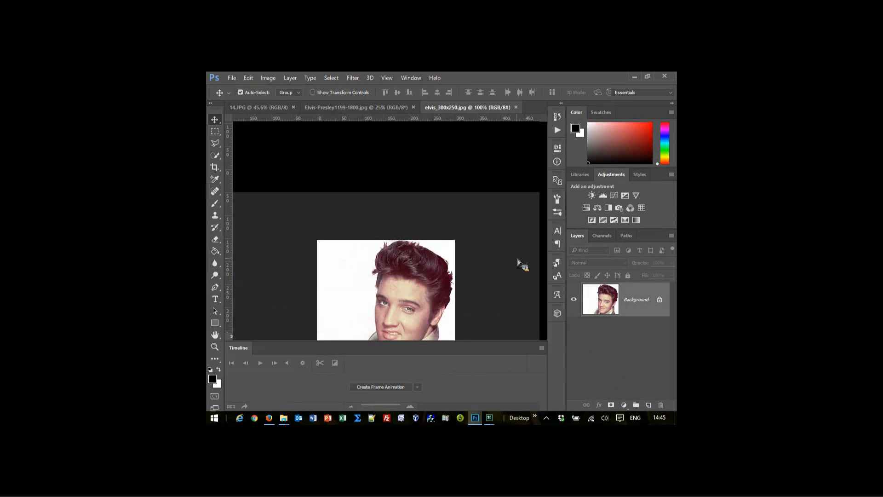
left_click(570, 158)
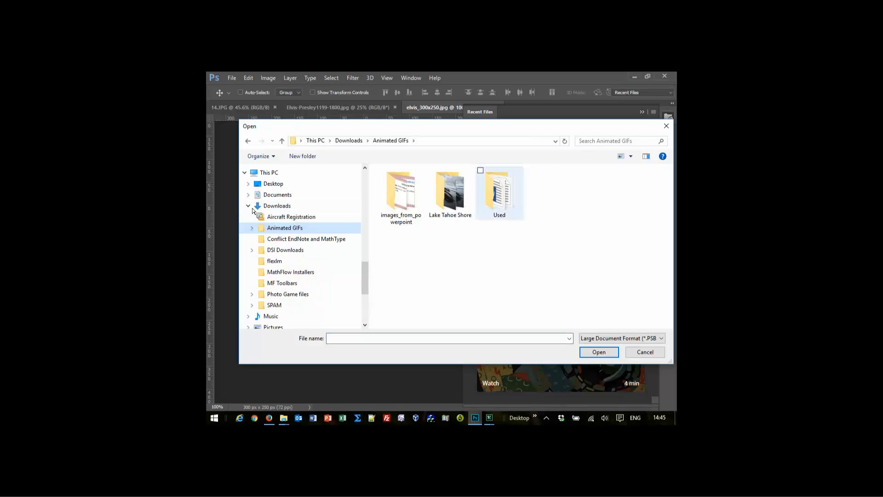
double_click(496, 195)
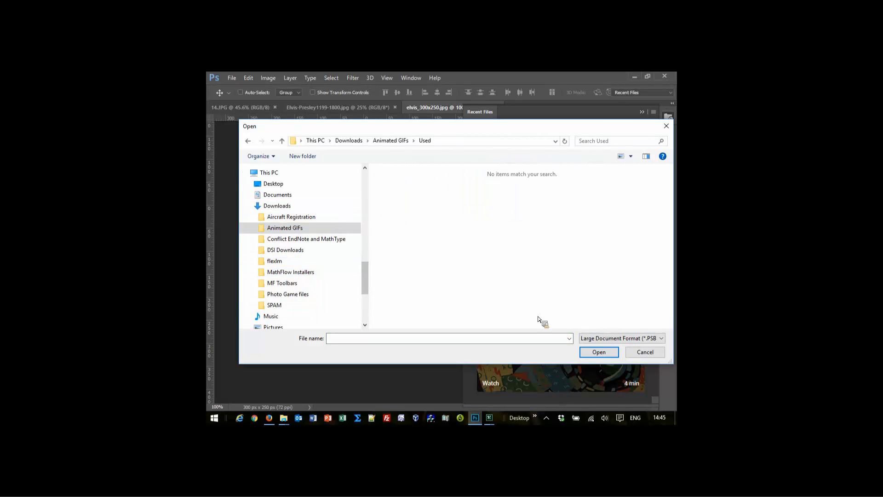
left_click(619, 338)
scroll(622, 154, "up", 1)
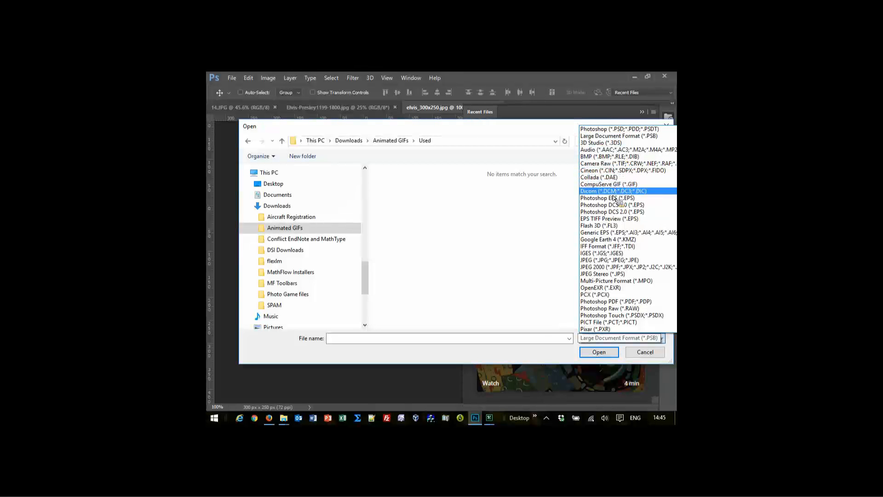
left_click(547, 344)
left_click(548, 343)
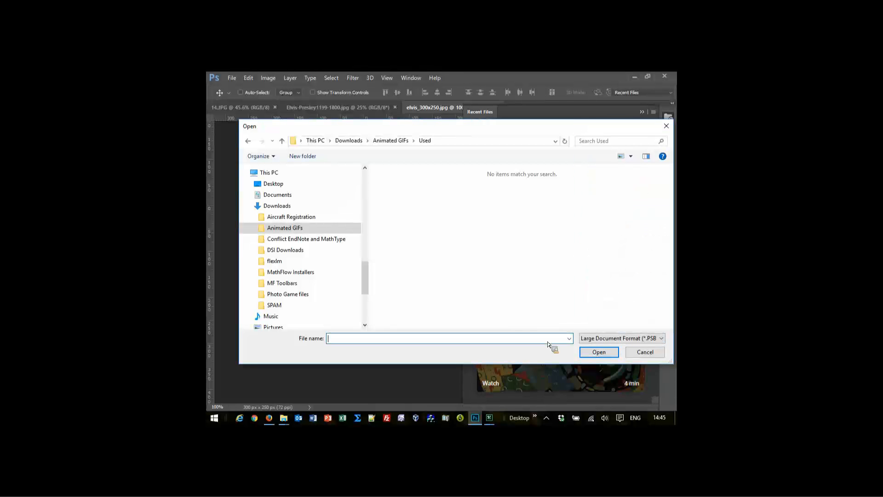
type("*.*")
key("Return")
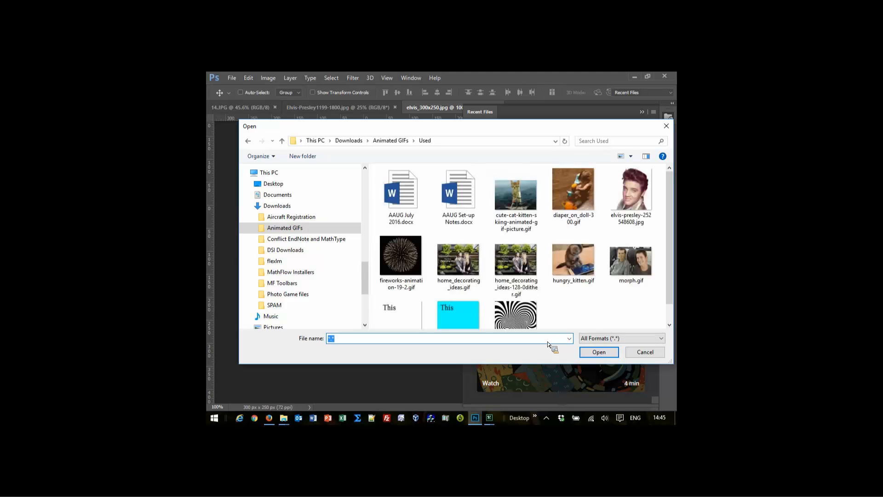
Step: Look through the files in the Used folder and in its parent Animated GIFs folder, and cancel the file selection
scroll(651, 280, "down", 1)
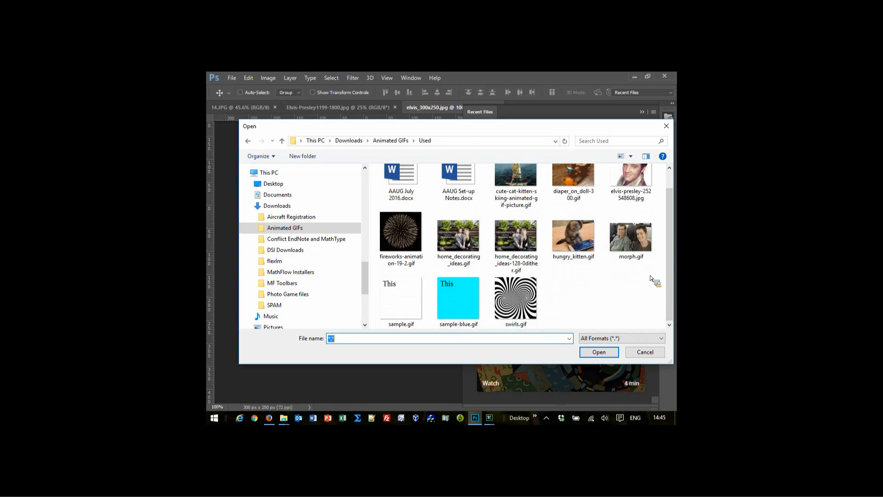
scroll(651, 279, "up", 1)
scroll(629, 282, "down", 1)
left_click(392, 143)
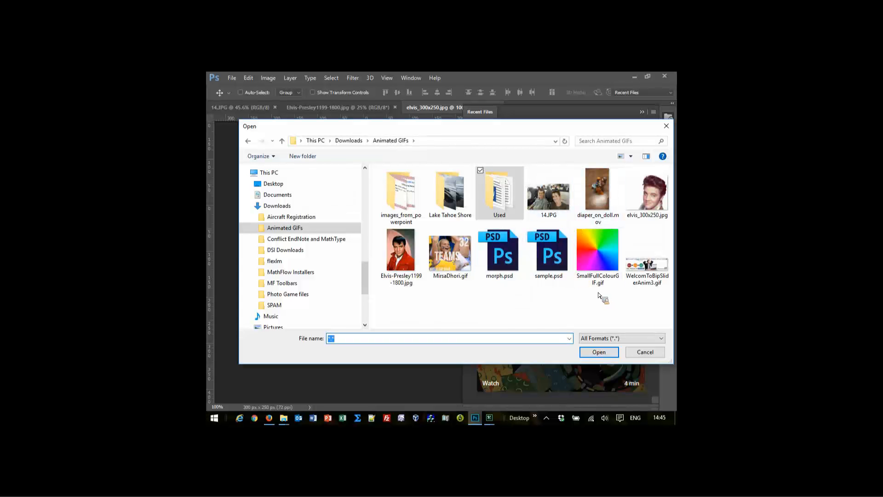
left_click(631, 350)
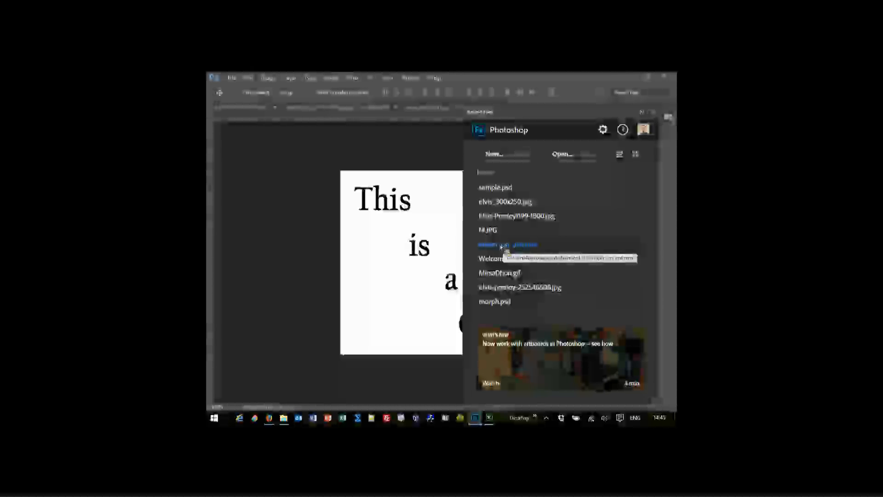
Step: Open the recent file morph.psd, close elvis_300x250.jpg and sample.psd, and fit the morph image to the window
left_click(500, 301)
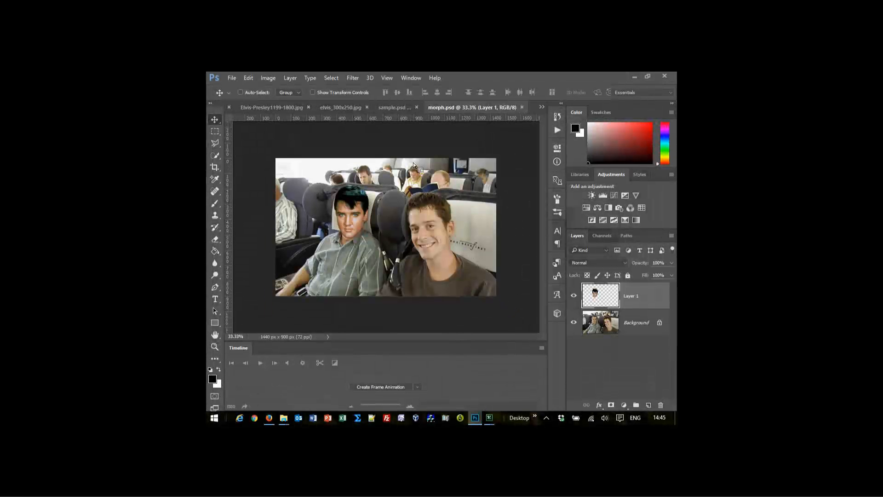
left_click(409, 110)
left_click(409, 107)
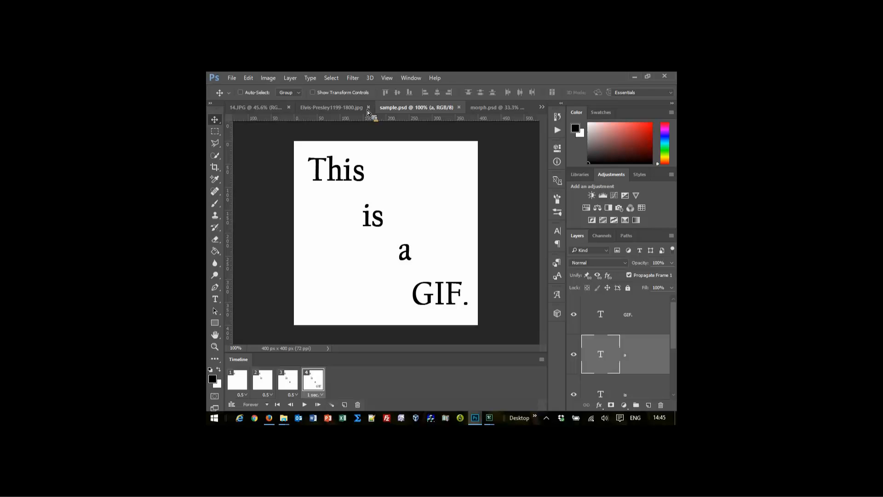
left_click(459, 109)
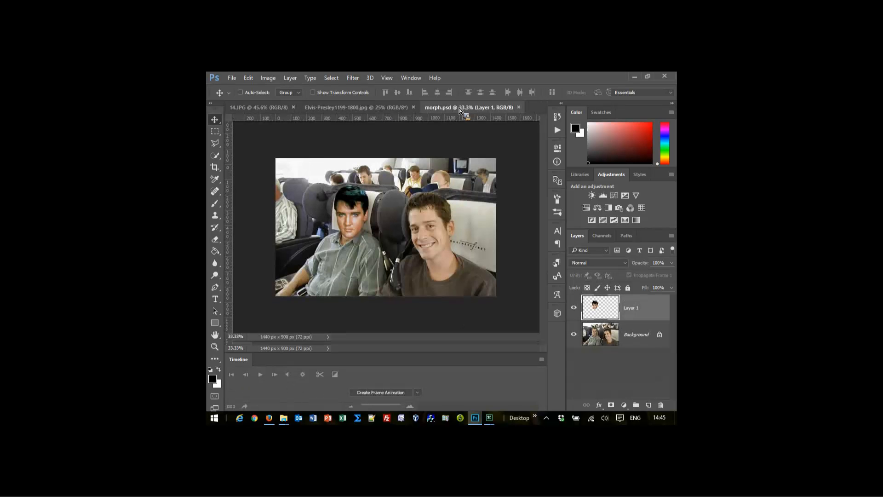
key("ctrl+0")
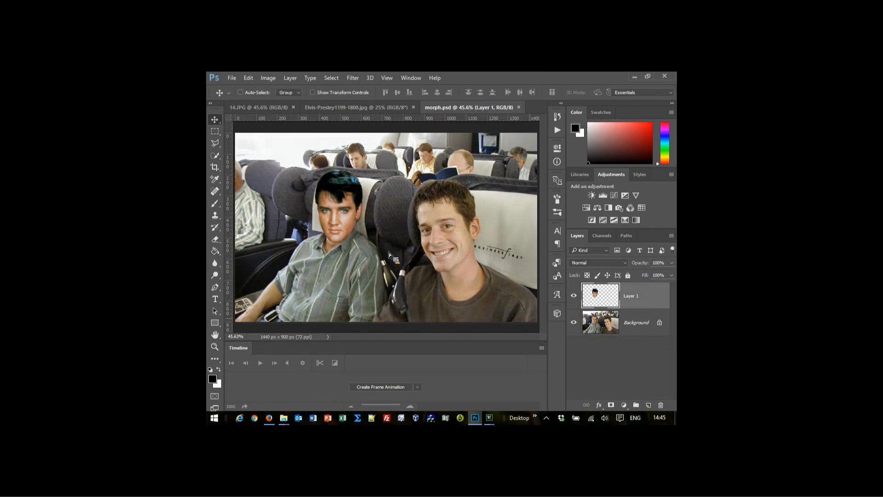
Step: Compare the Elvis face on Layer 1 with the airplane photo on Background by isolating each layer in turn
left_click(574, 323)
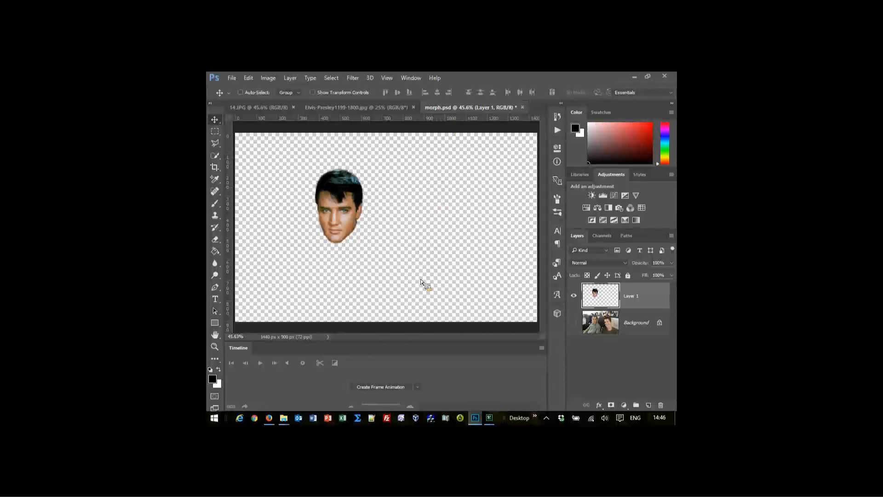
left_click(574, 322)
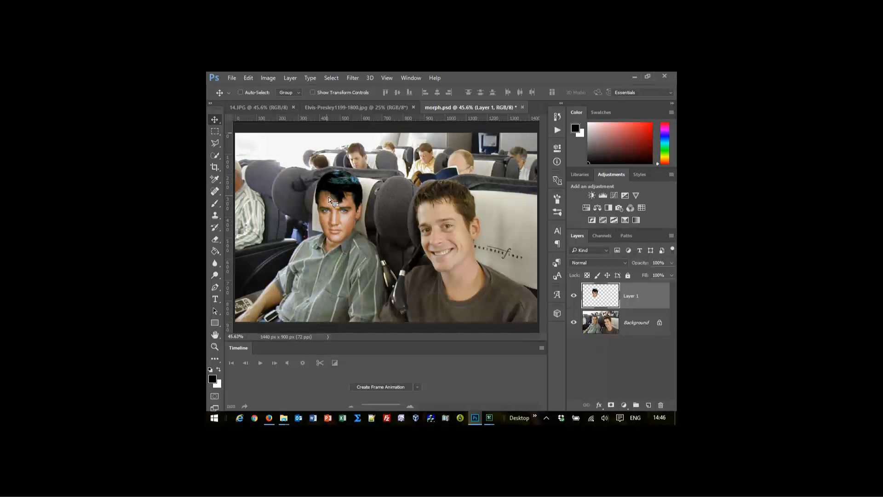
left_click(573, 295)
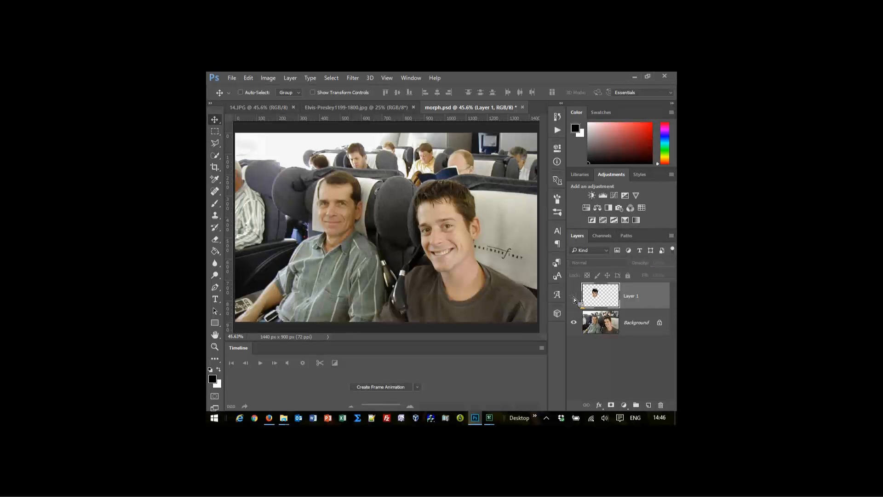
left_click(573, 296)
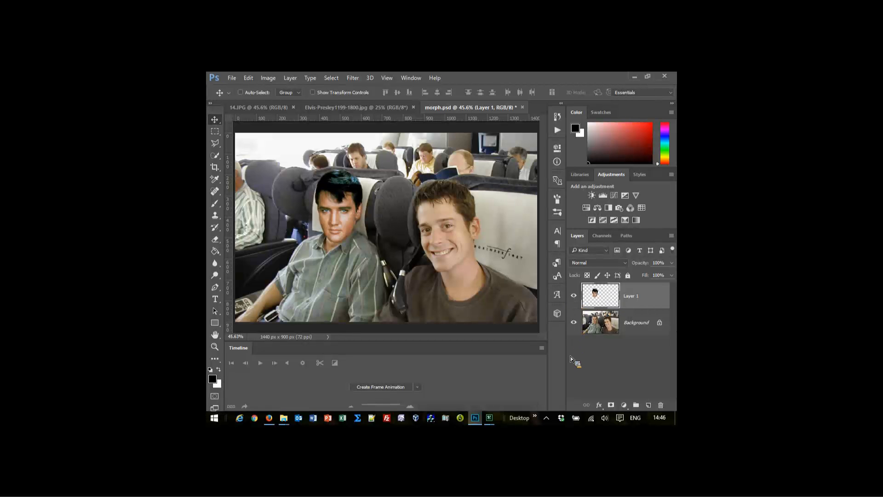
Step: Create a frame animation for the morph image and add a second frame to it
left_click(396, 388)
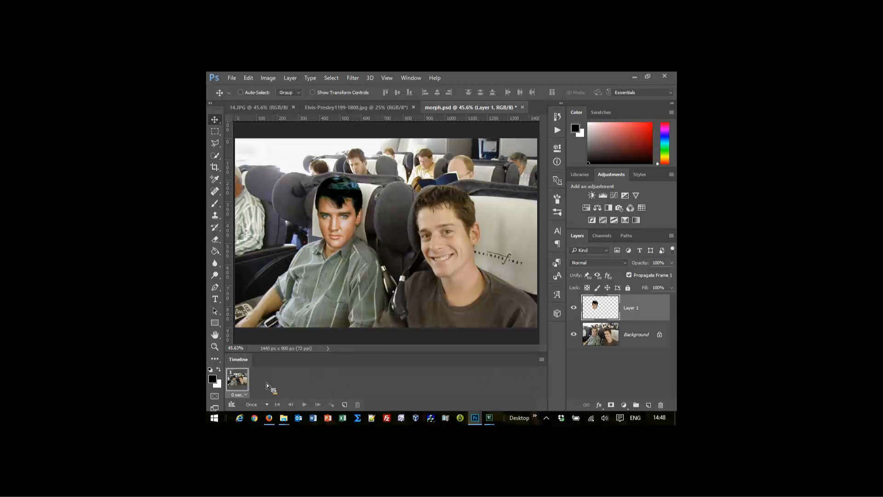
left_click_drag(619, 312, 265, 391)
left_click(346, 405)
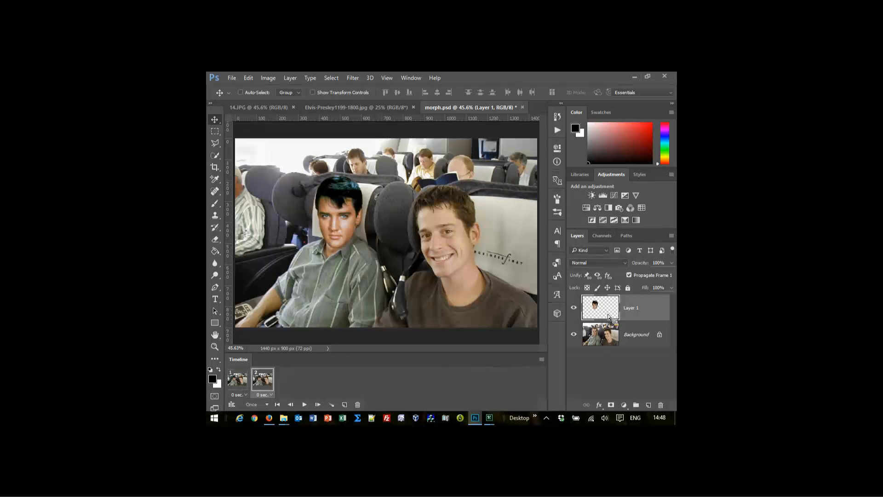
Step: Hide Layer 1 in frame 1, show it in frame 2, and compare the two frames
left_click(235, 390)
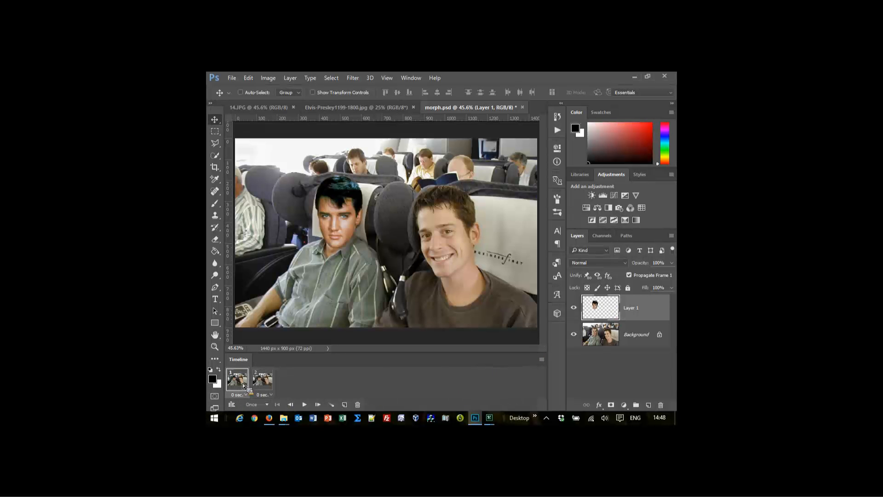
left_click(575, 308)
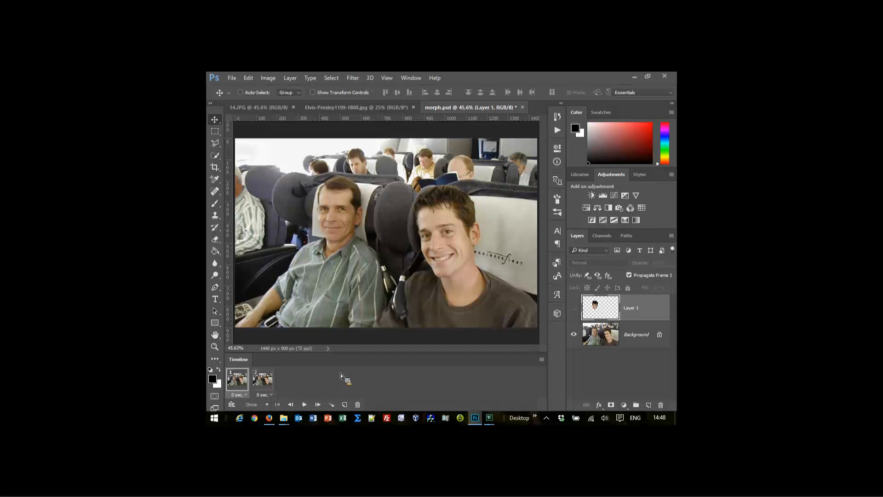
left_click(270, 382)
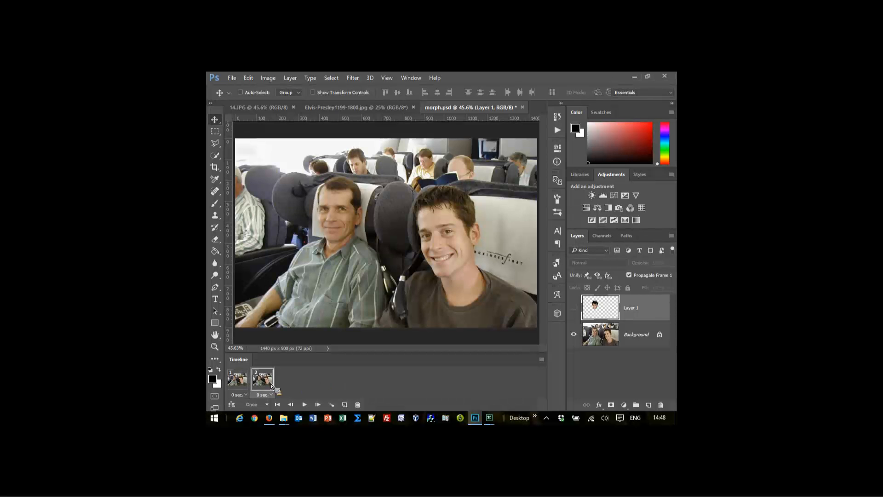
left_click(574, 309)
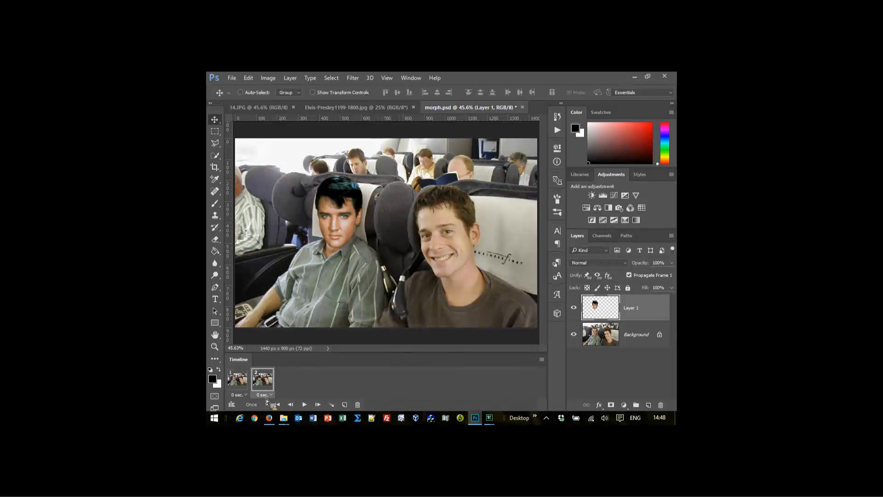
left_click(248, 385)
left_click(261, 386)
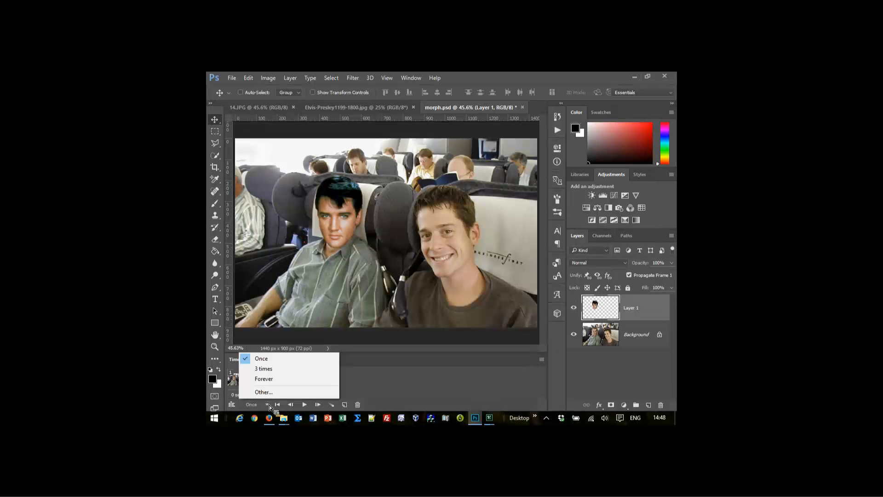
Step: Set the animation to loop forever and briefly preview the two-frame playback
left_click(263, 379)
left_click(308, 405)
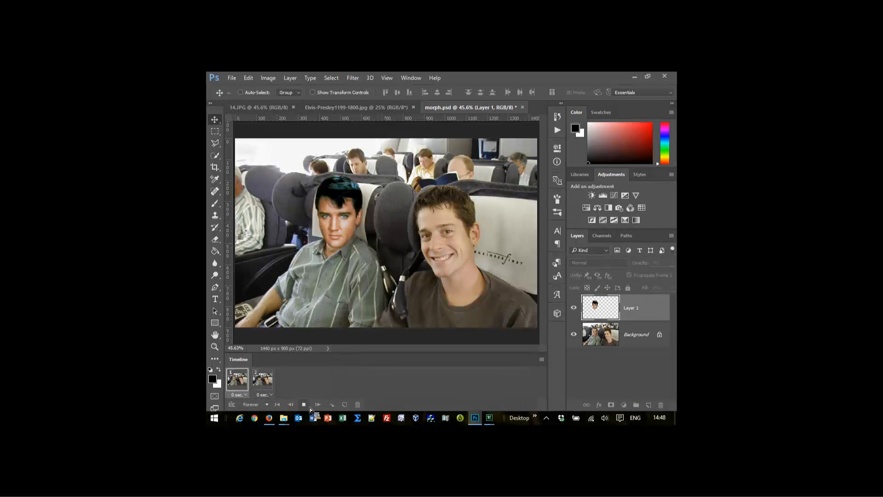
left_click(310, 407)
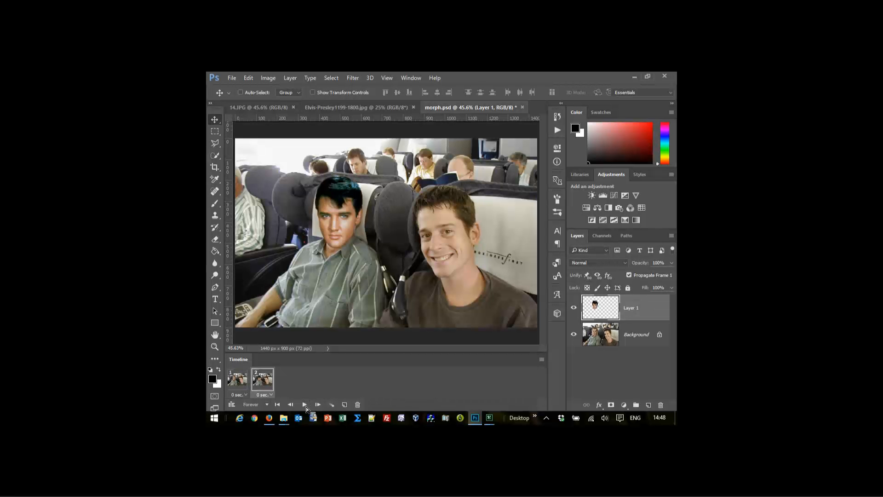
Step: Tween between frame 1 and frame 2, adding 12 in-between frames
left_click(241, 389)
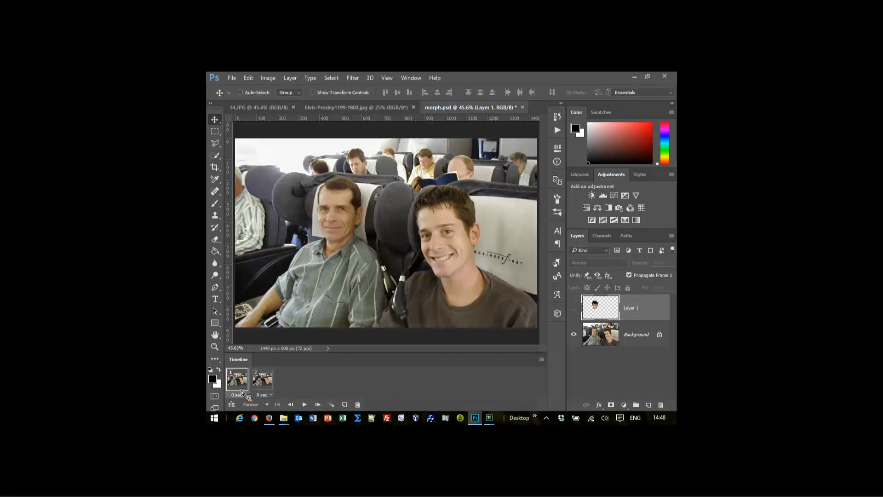
left_click(335, 407)
type("12")
key("Return")
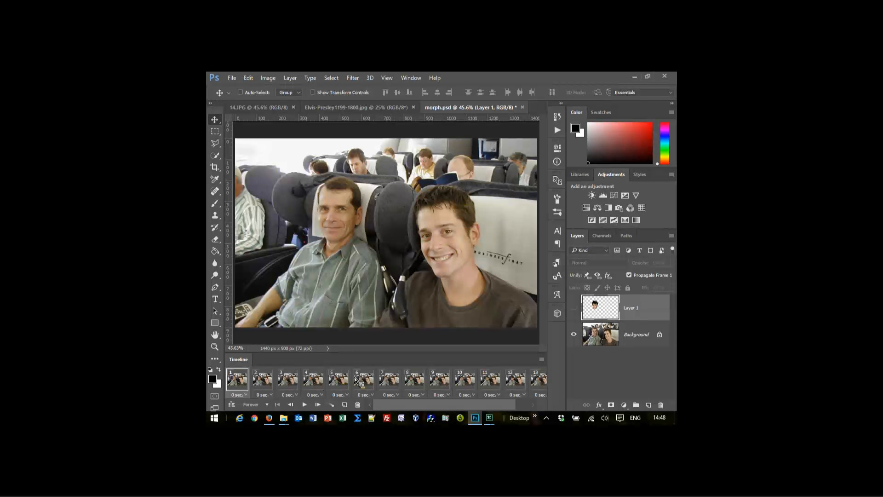
Step: Examine the middle, first and last frames of the tweened sequence to check the face transition
left_click(389, 387)
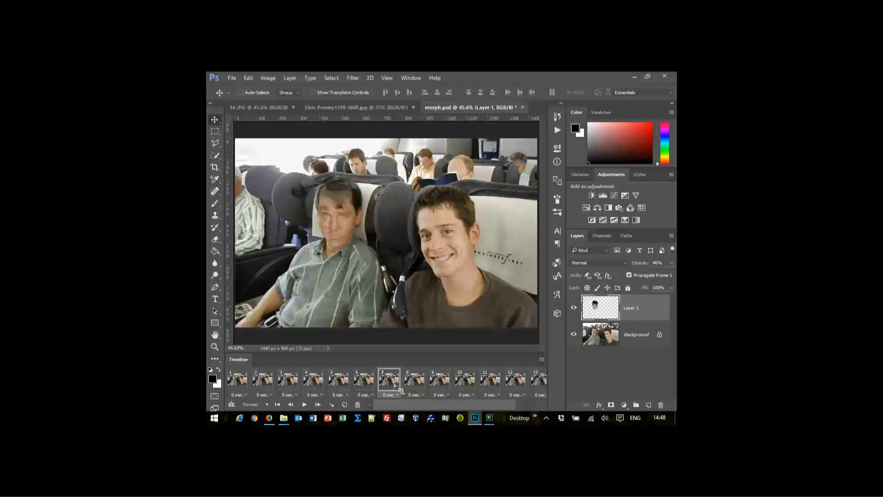
left_click(241, 387)
left_click_drag(380, 405, 428, 408)
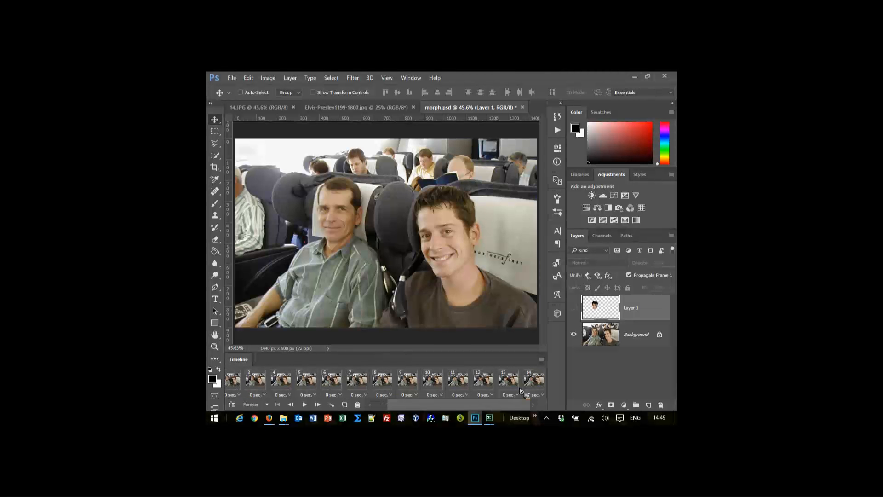
left_click(534, 386)
left_click_drag(504, 406, 422, 409)
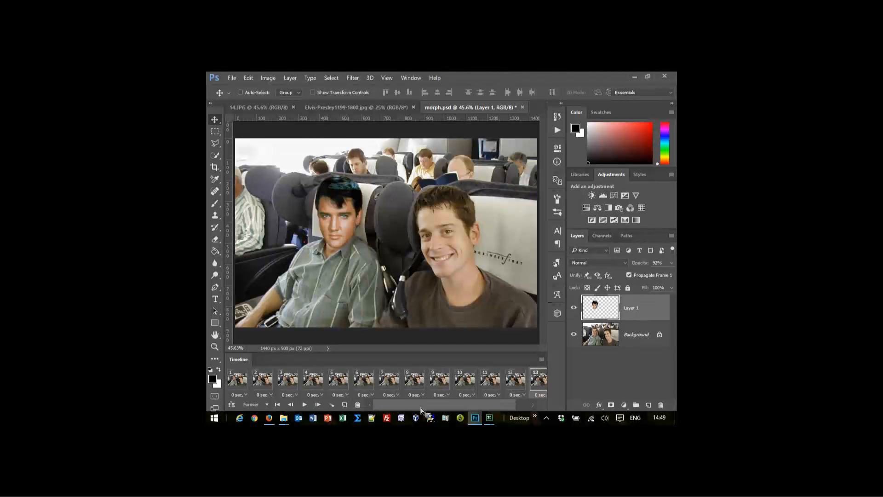
Step: Set the delay of the first frame and of the last frame, frame 14, to 1.0 second
left_click(247, 395)
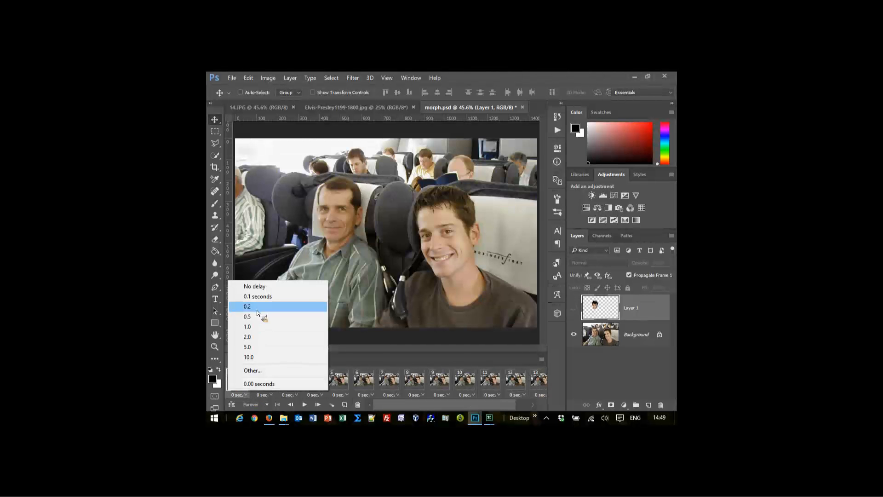
left_click(253, 327)
left_click_drag(378, 404, 512, 409)
left_click(536, 388)
left_click(535, 394)
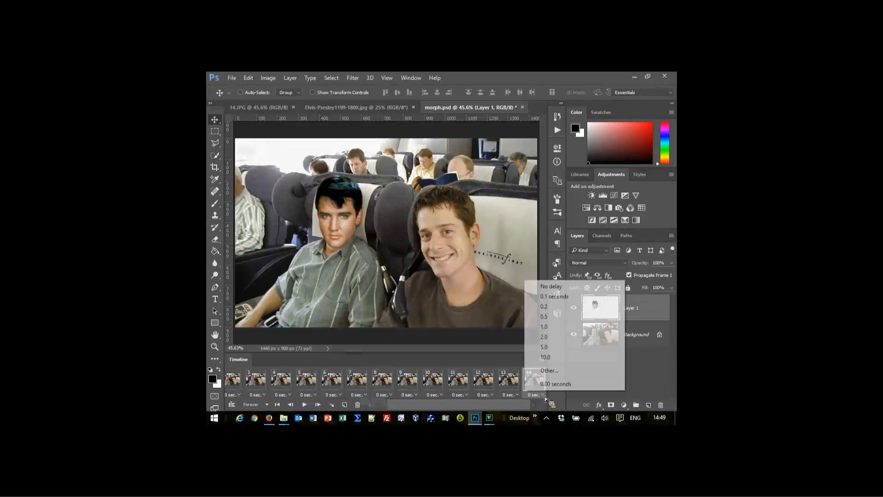
left_click(548, 327)
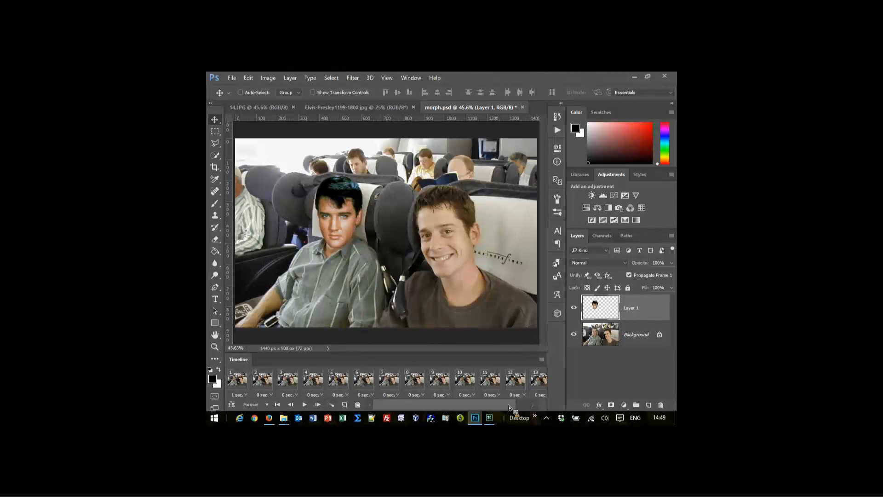
Step: Set the delay of the in-between frames 2 through 13 to 0.1 seconds
left_click(509, 380)
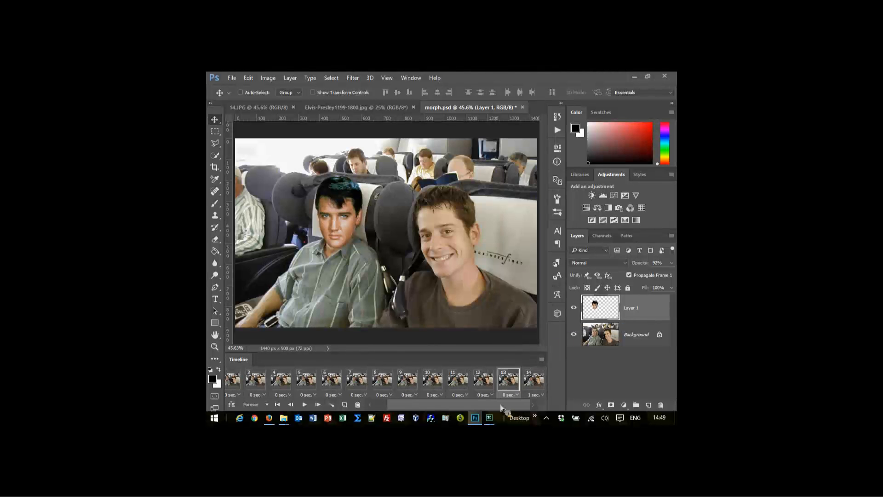
left_click_drag(502, 405, 416, 408)
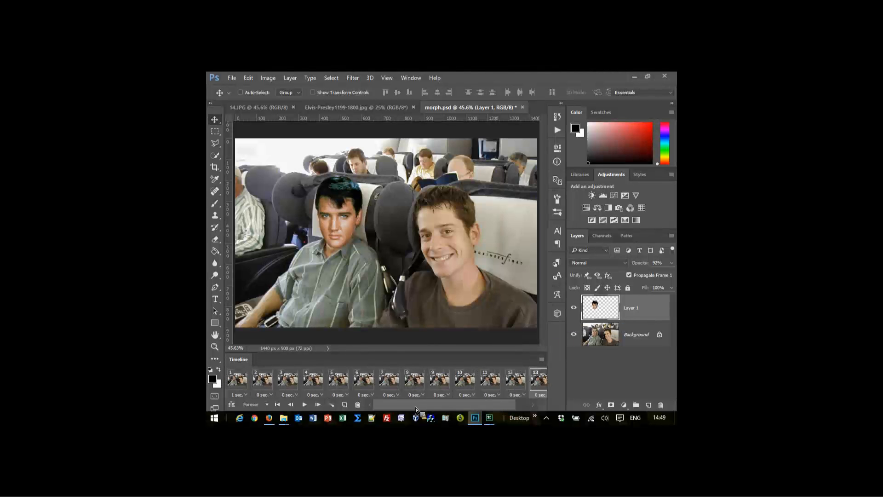
left_click(267, 388, "shift")
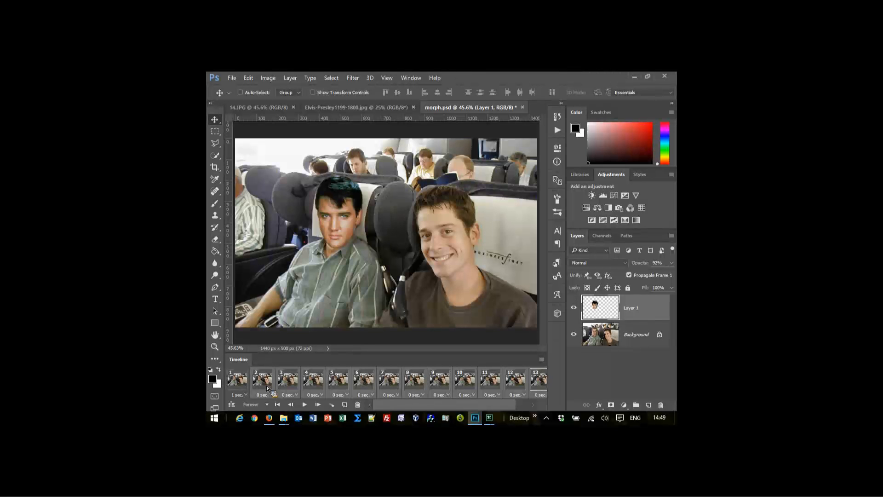
left_click(265, 394)
left_click(286, 297)
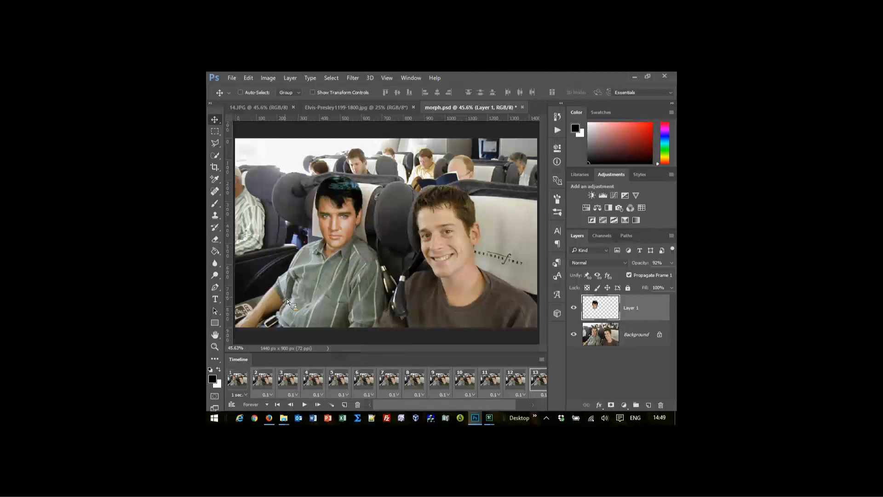
Step: Play the face-morph animation from the first frame to check its timing, and stop it
left_click(278, 404)
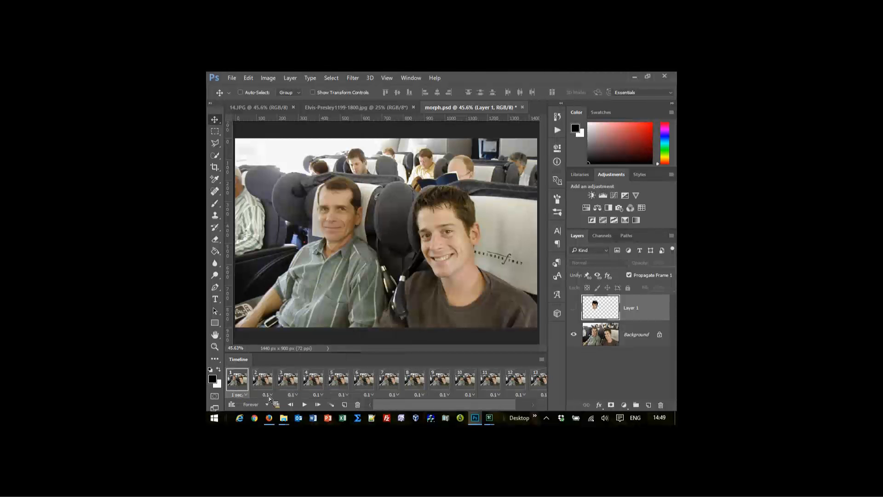
left_click(304, 404)
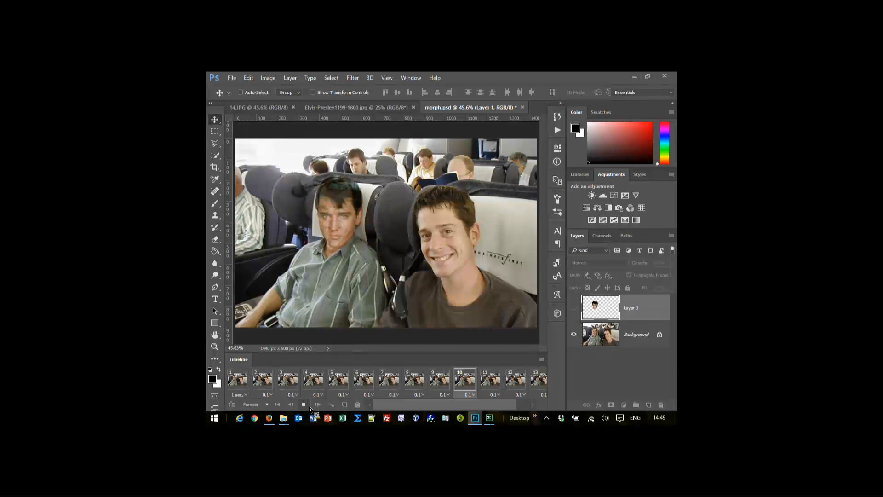
left_click(299, 407)
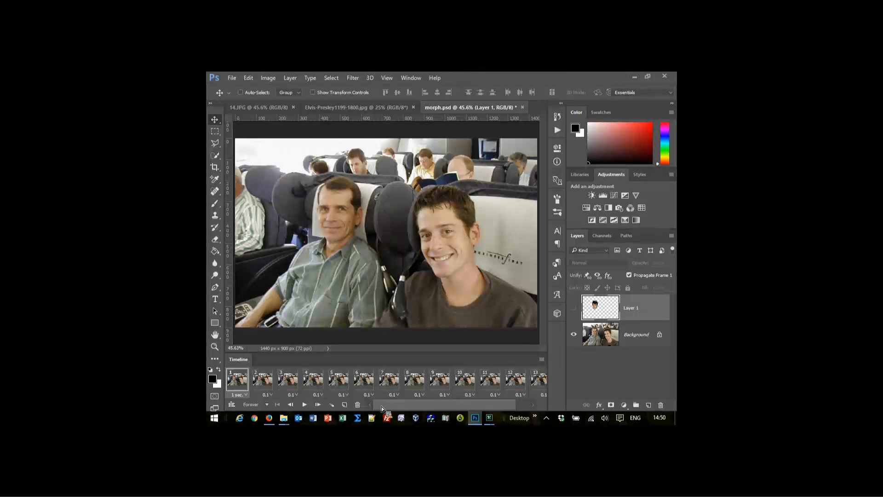
Step: Select frames 2 through 14 and duplicate them at the end of the animation
left_click(265, 381)
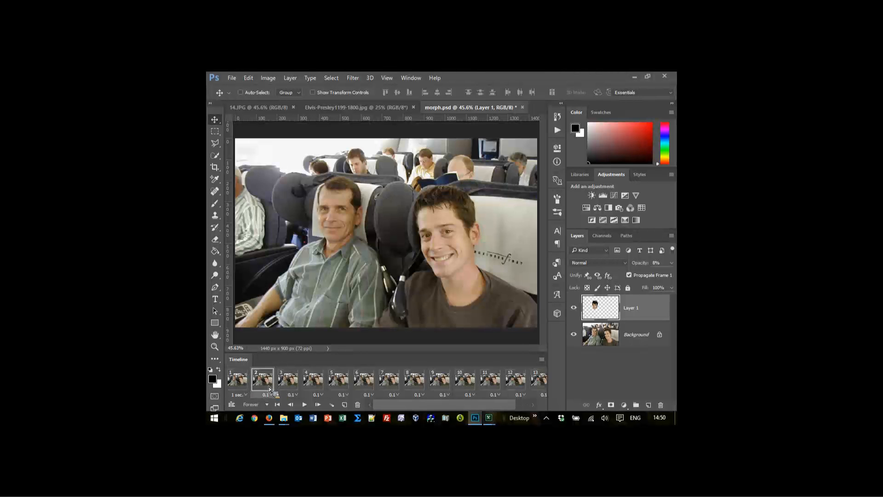
left_click_drag(515, 404, 528, 406)
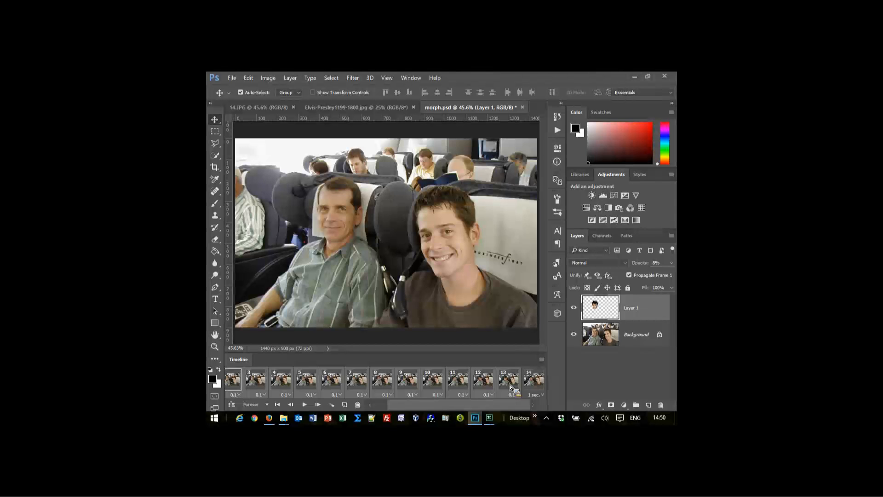
key("ctrl")
left_click(535, 389, "ctrl")
key("ctrl")
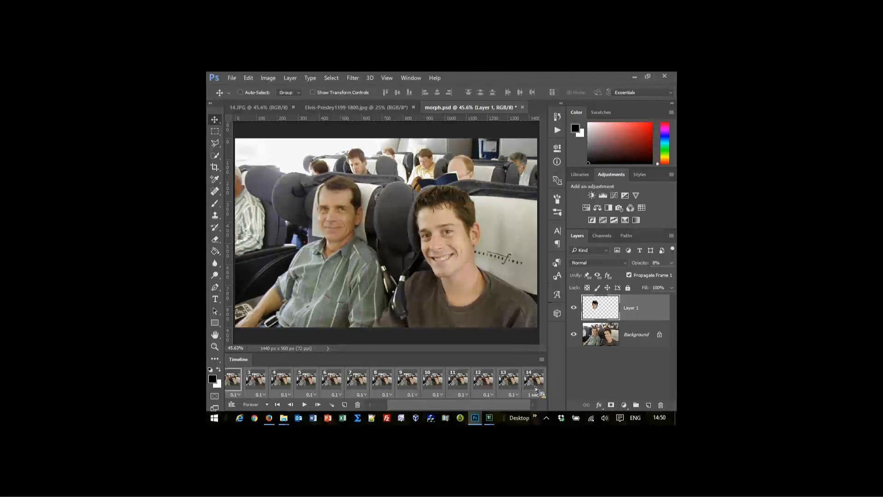
left_click(348, 406)
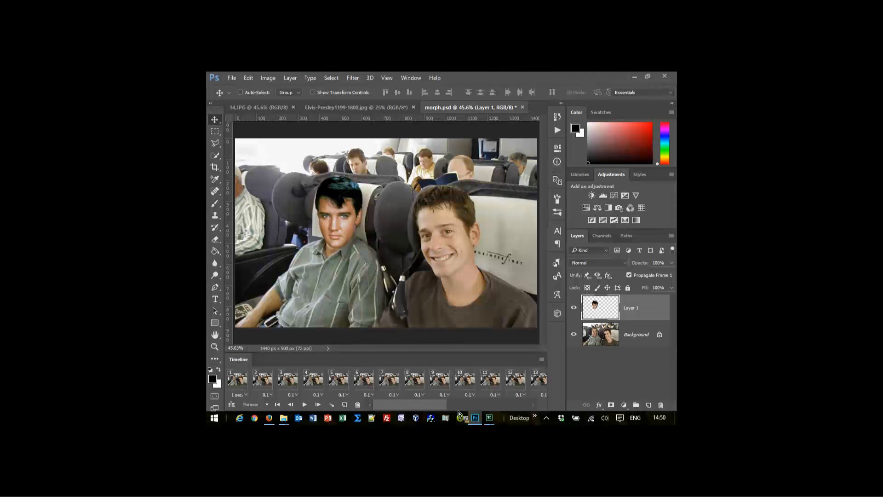
Step: Examine the frames around frame 14, where the duplicates begin, and the last frame, frame 27
left_click_drag(431, 408, 447, 409)
left_click(485, 385)
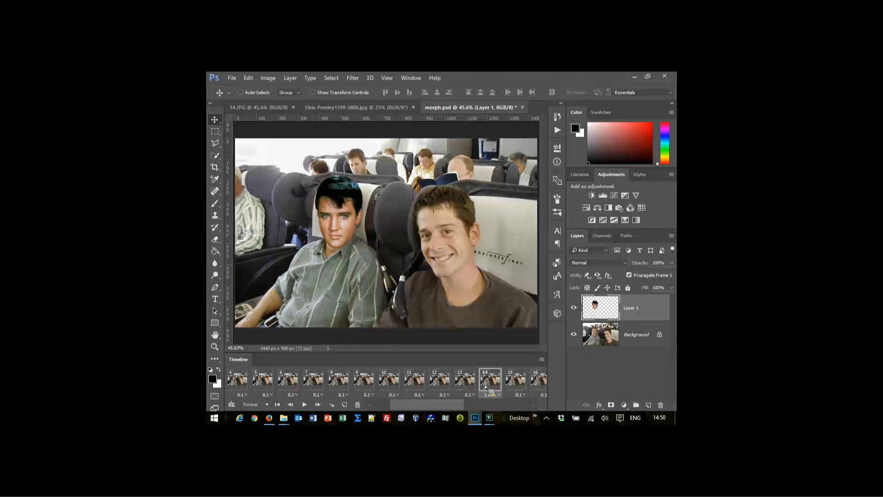
left_click(466, 384)
left_click(491, 383)
left_click(516, 384)
left_click(499, 387)
left_click(515, 383)
left_click_drag(451, 408, 527, 405)
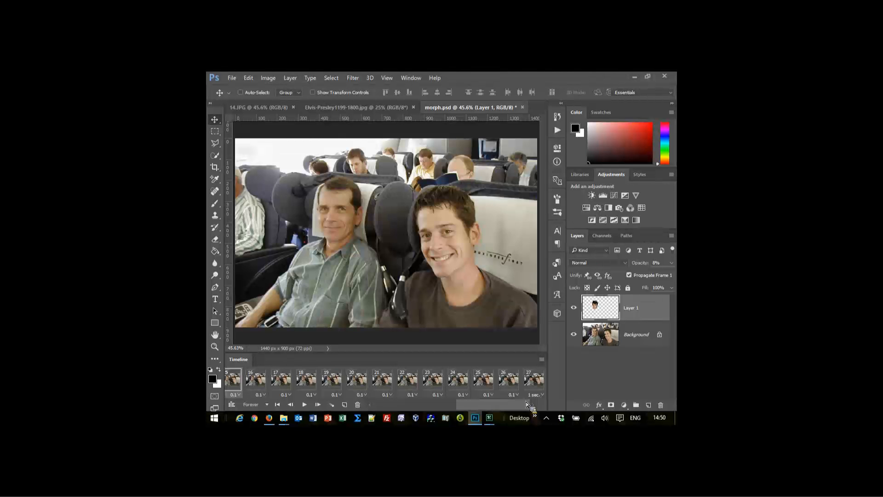
left_click(535, 384)
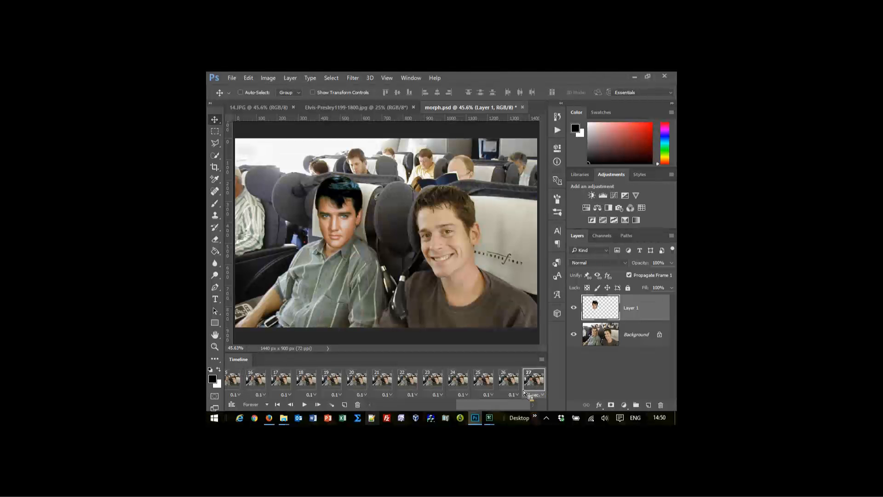
Step: Delete the last animation frame, frame 27, and reverse the order of frames 15 through 26
left_click(358, 405)
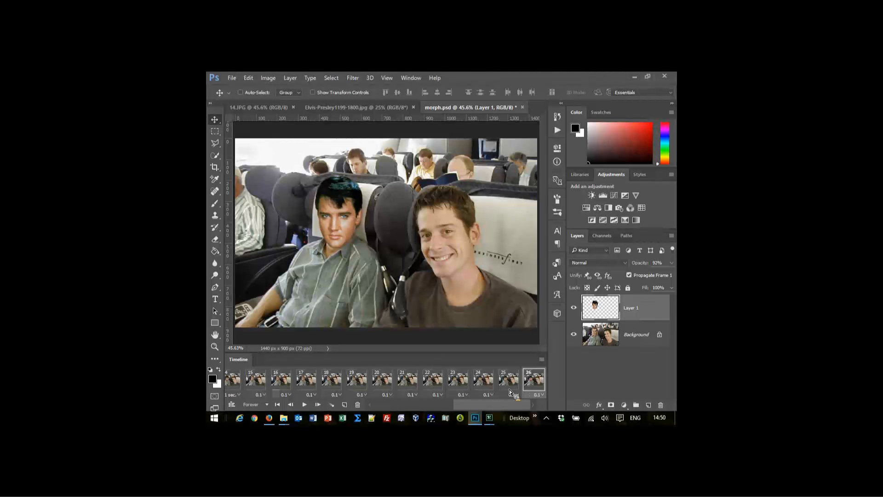
left_click_drag(521, 405, 459, 408)
left_click(459, 391, "shift")
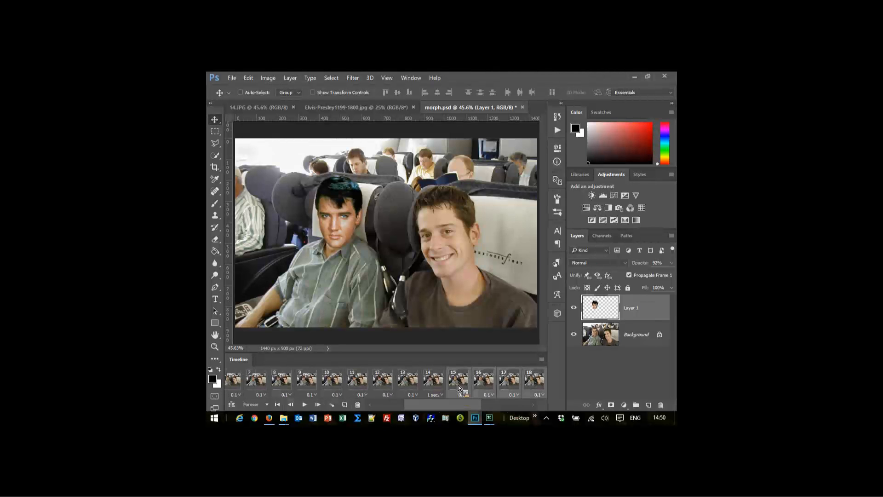
left_click(542, 359)
left_click(575, 238)
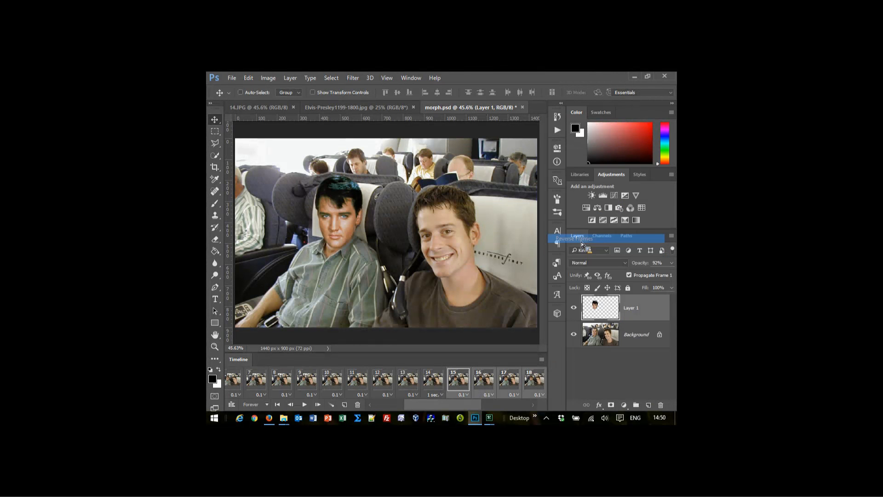
Step: Play the face-morph animation from the first frame to check the transition back from Elvis, and stop it
left_click_drag(424, 407, 403, 405)
left_click(235, 389)
left_click(309, 406)
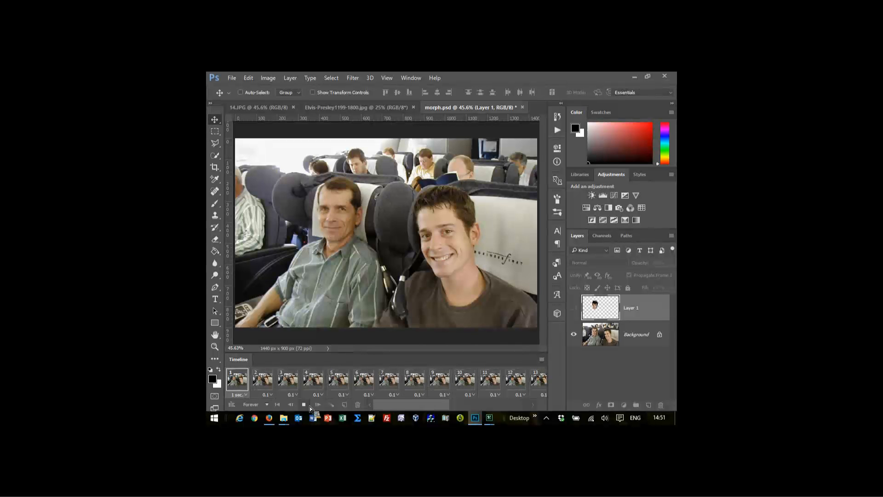
left_click(310, 407)
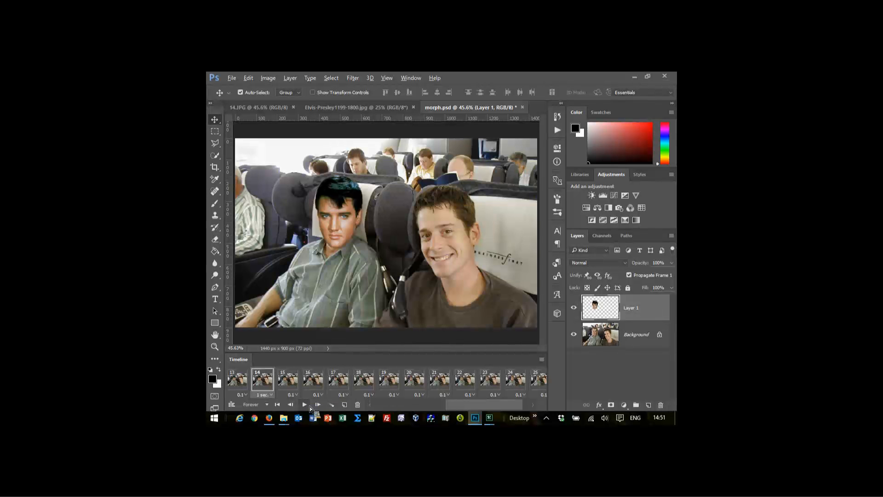
Step: Start a Save for Web export of the animation with a width of 400 px and the Animated GIF preset
key("ctrl+alt+shift+s")
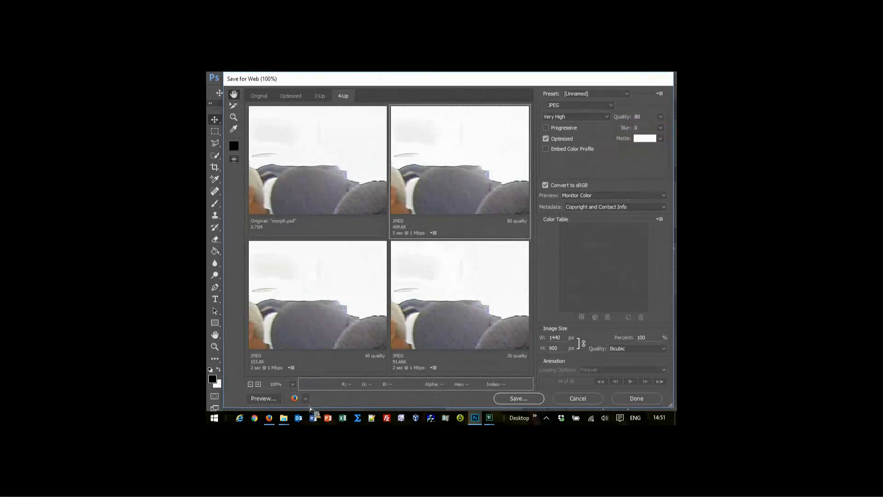
left_click_drag(564, 338, 529, 344)
type("400")
left_click(628, 96)
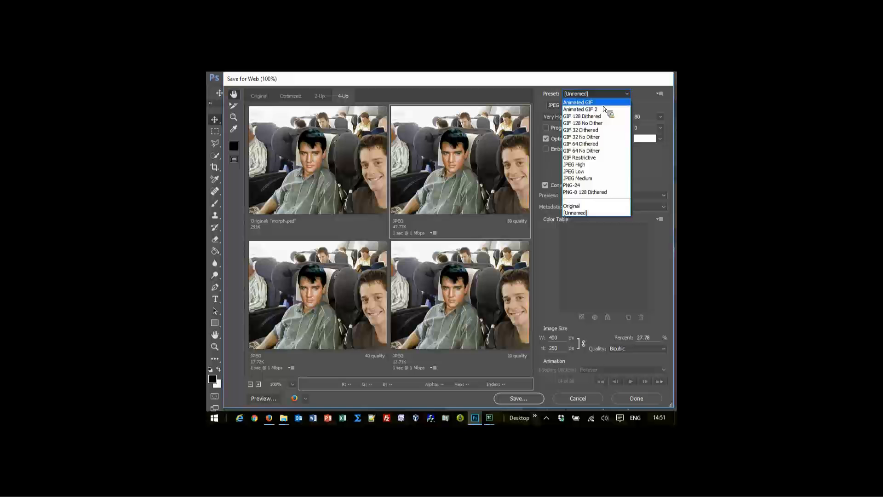
left_click(604, 108)
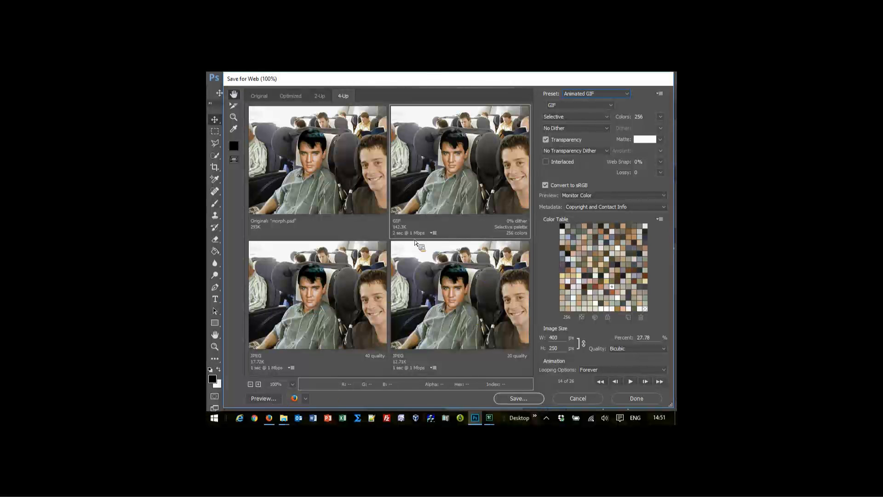
Step: Set the export width to 600 px and preview the animated GIF in the web browser
double_click(553, 337)
type("600")
left_click(273, 400)
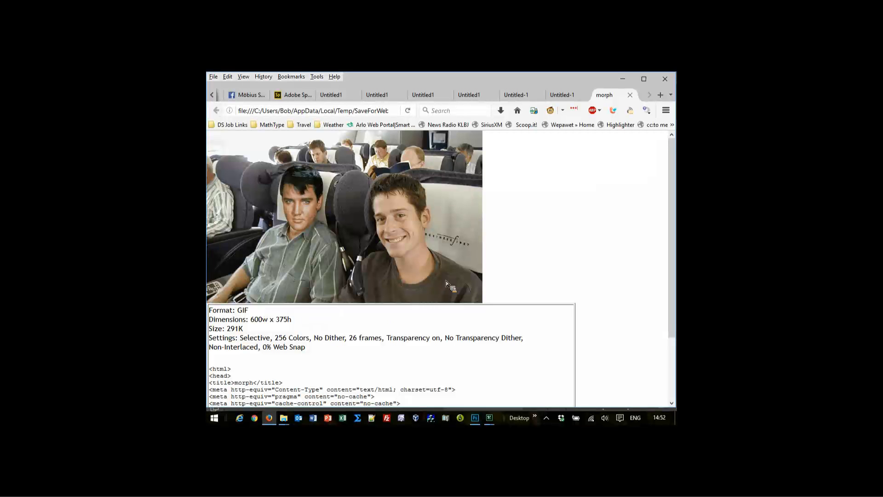
Step: Close the morph preview and the leftover Untitled preview pages in Firefox, return to Photoshop, and cancel the Save for Web export
left_click(630, 95)
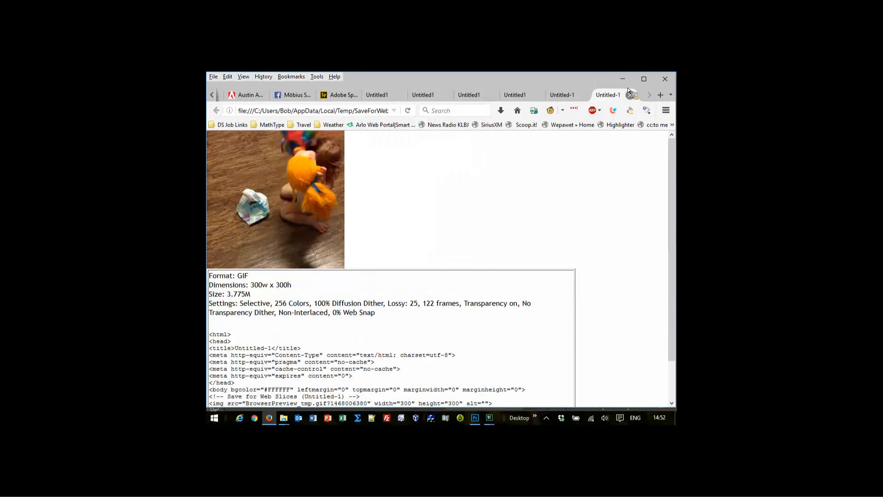
left_click(630, 94)
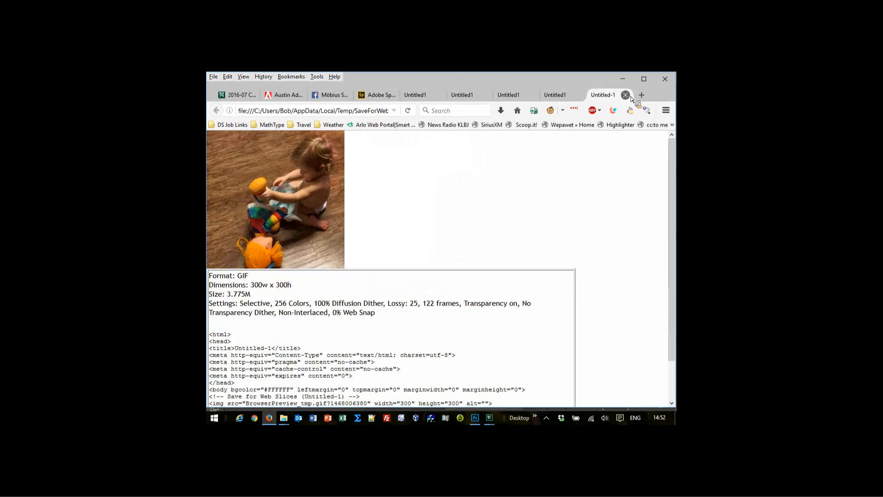
left_click(627, 95)
left_click(630, 95)
left_click(630, 96)
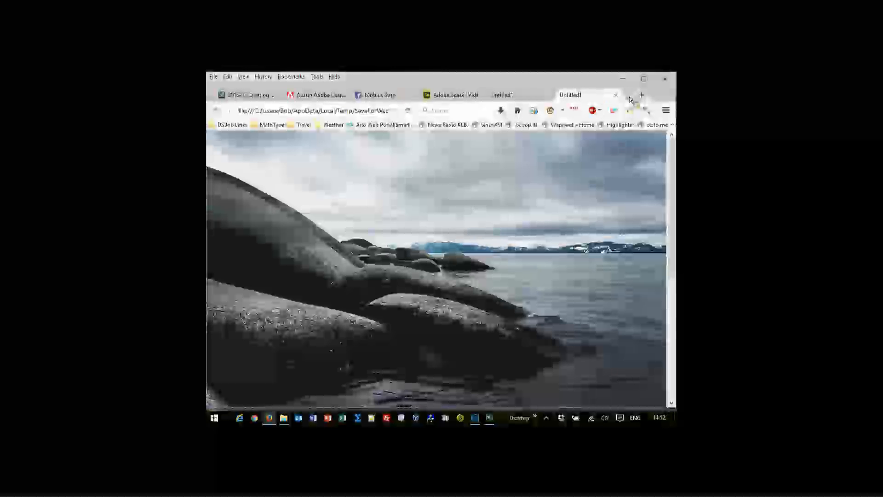
left_click(629, 95)
left_click(629, 95)
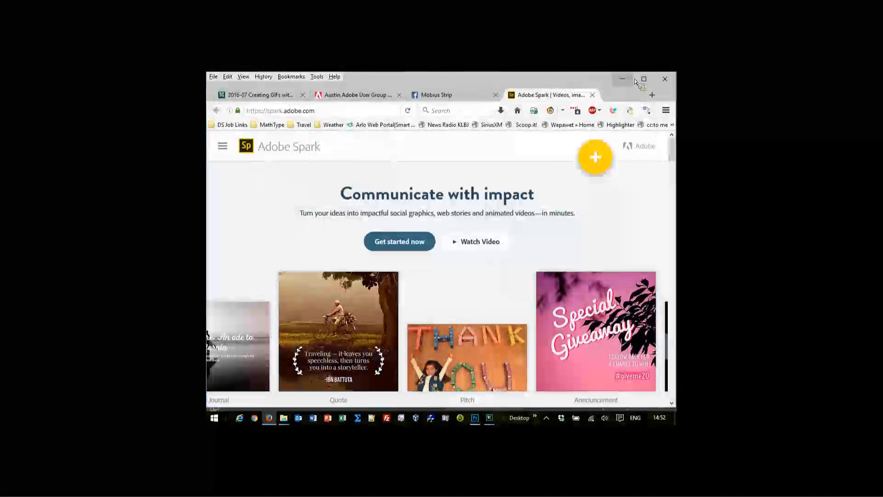
left_click(631, 78)
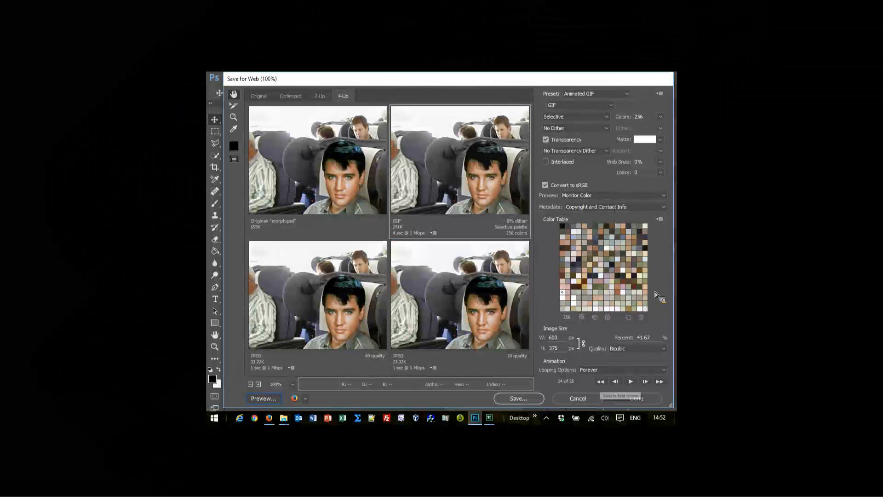
left_click(587, 398)
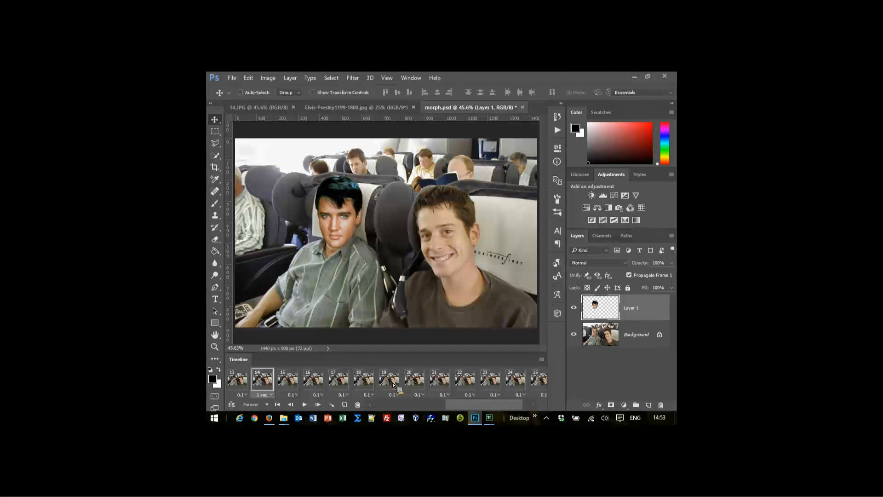
left_click_drag(465, 405, 385, 407)
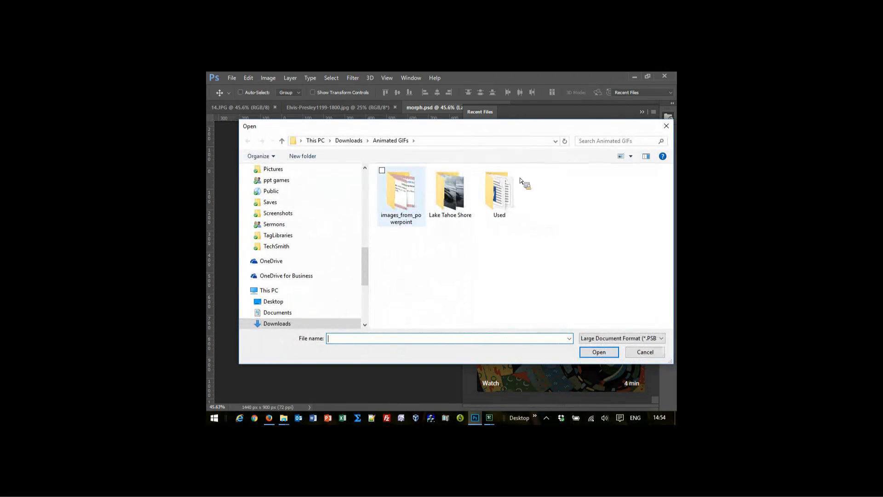
Step: Show all file formats for opening and open morph.gif from the Used folder inside Animated GIFs
left_click_drag(364, 255, 365, 273)
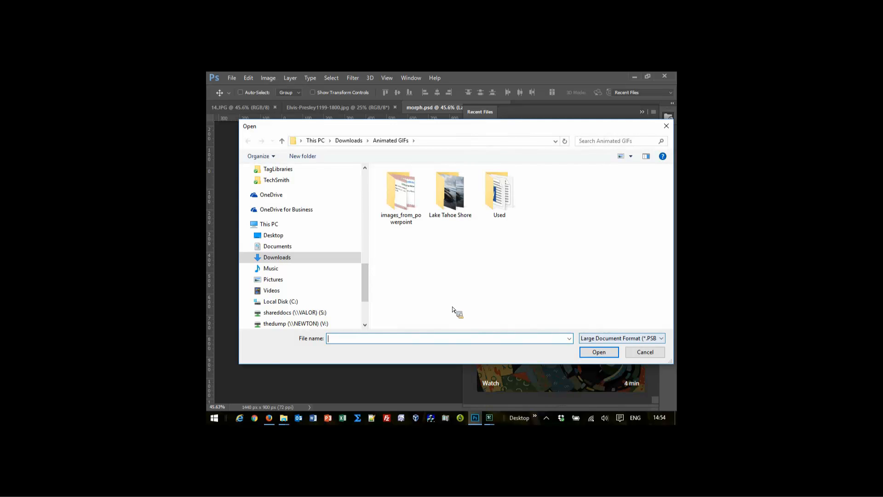
left_click(659, 340)
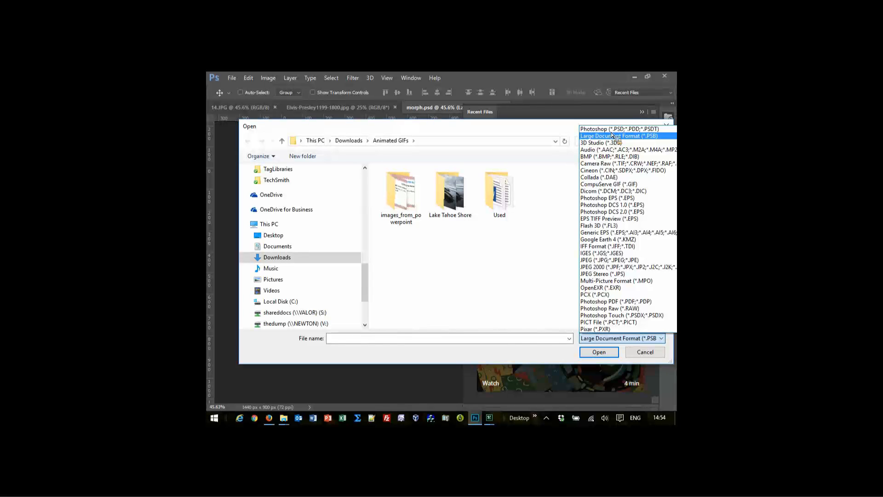
scroll(612, 135, "down", 6)
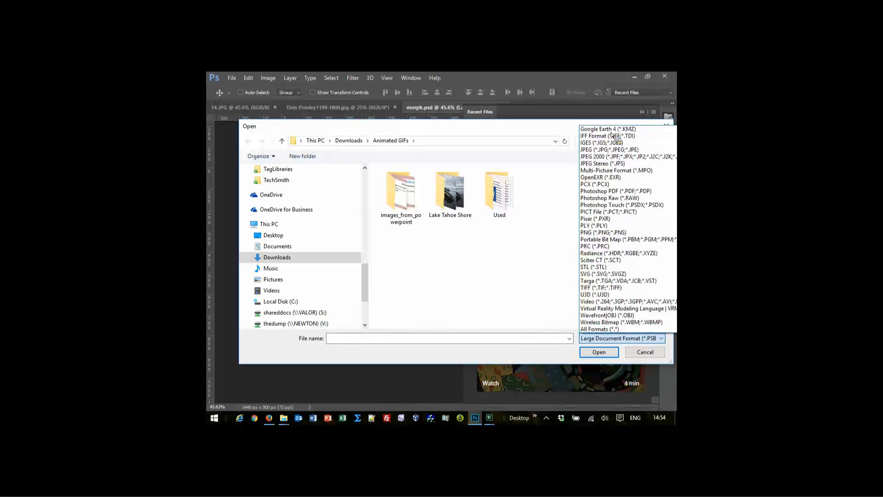
left_click(611, 329)
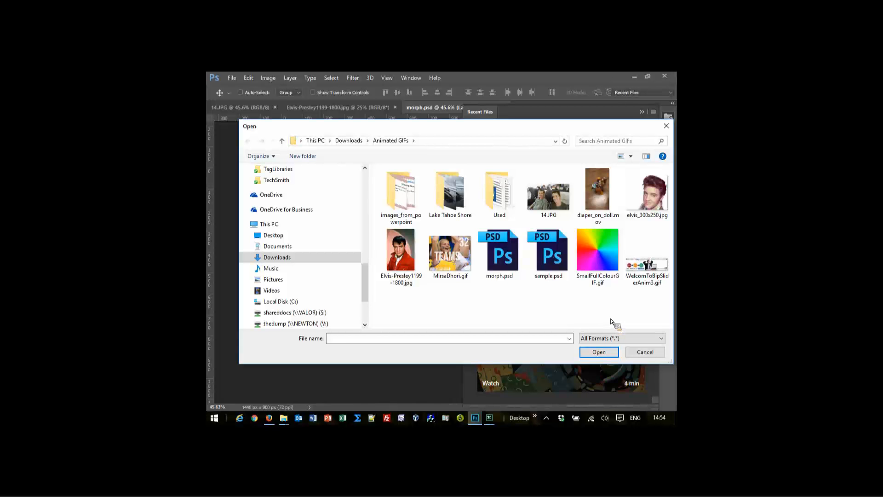
double_click(498, 197)
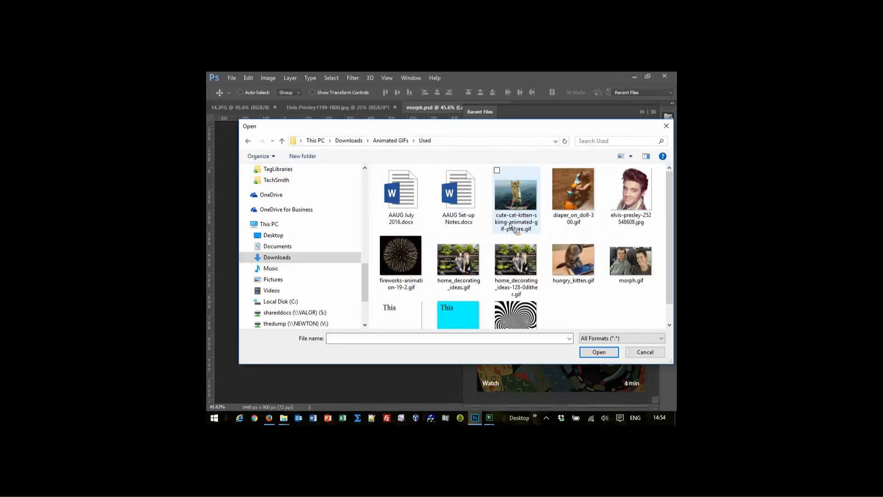
left_click(630, 267)
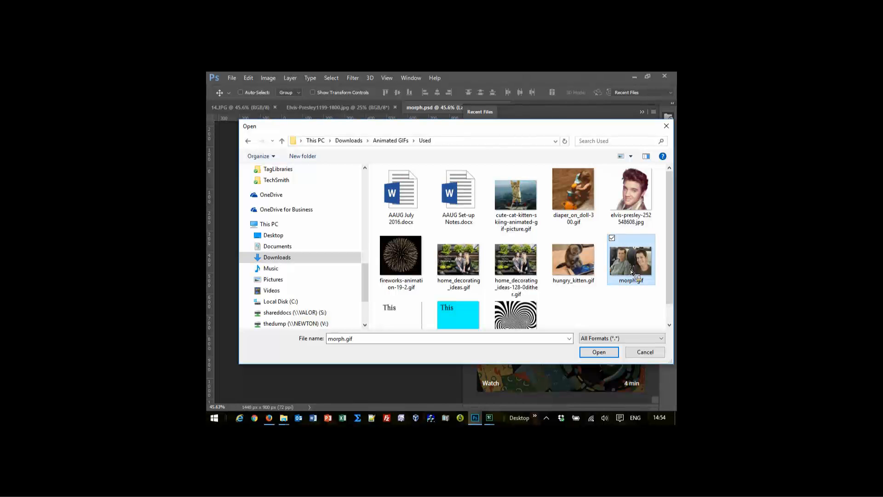
left_click(600, 354)
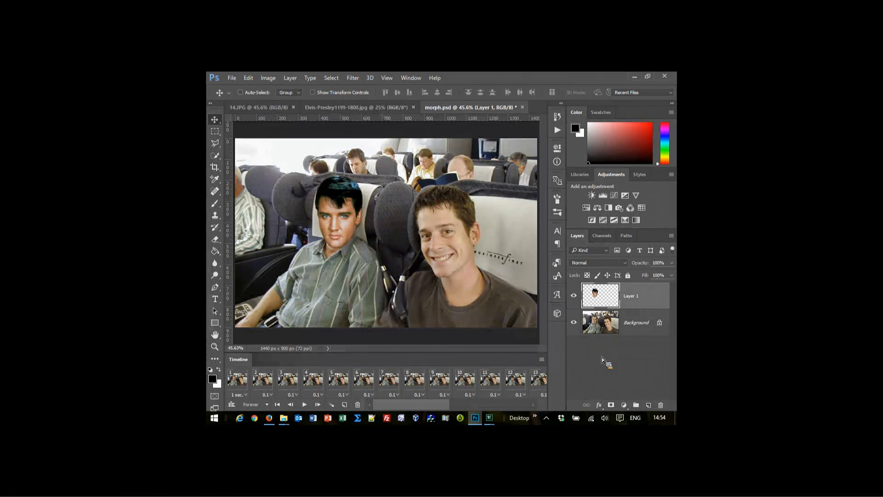
Step: Examine the layer stack of morph.gif down to Layer 1, showing and hiding Layers 28, 27 and 26 to check their contents
left_click_drag(674, 382, 672, 300)
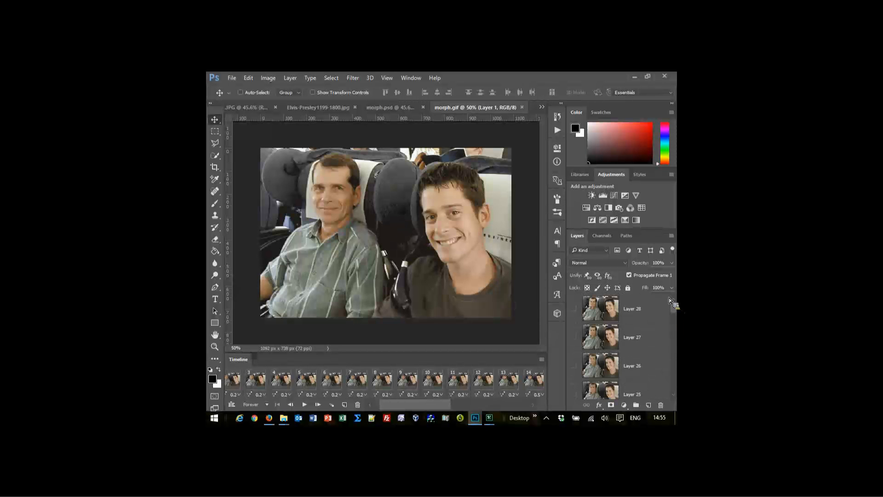
left_click(662, 307)
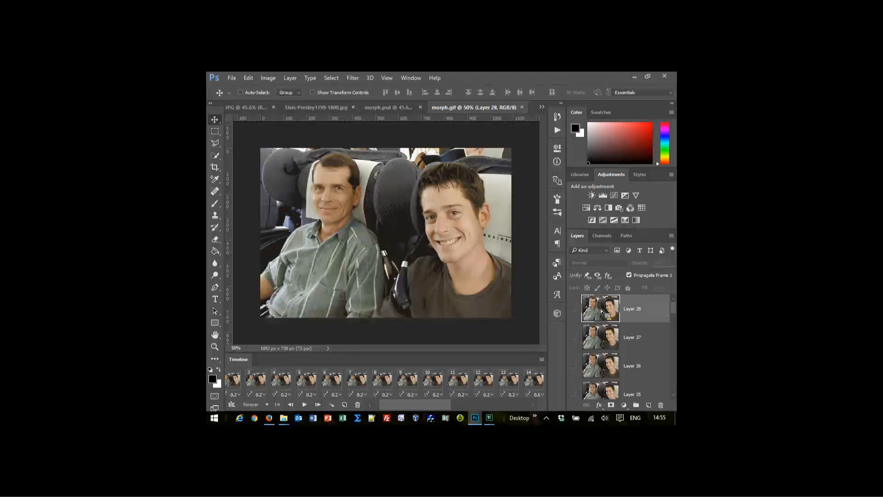
left_click(600, 337)
left_click(574, 309)
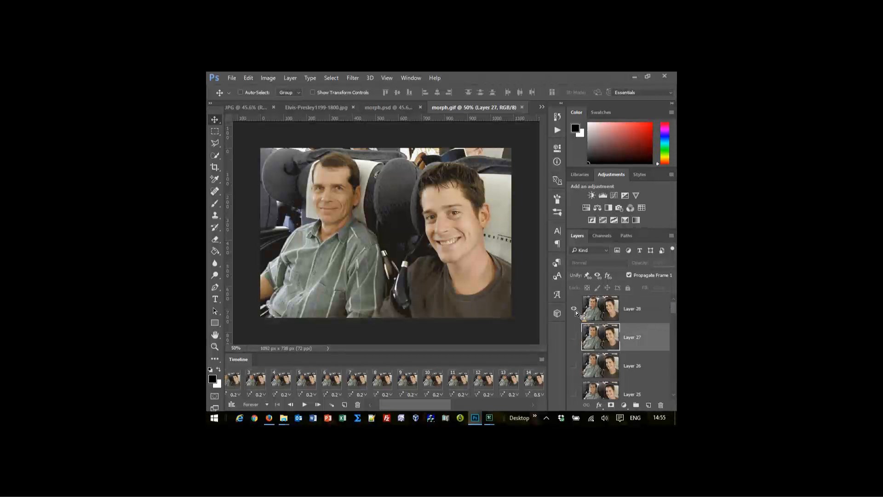
left_click(605, 314)
left_click(574, 336)
left_click(574, 365)
left_click(573, 337)
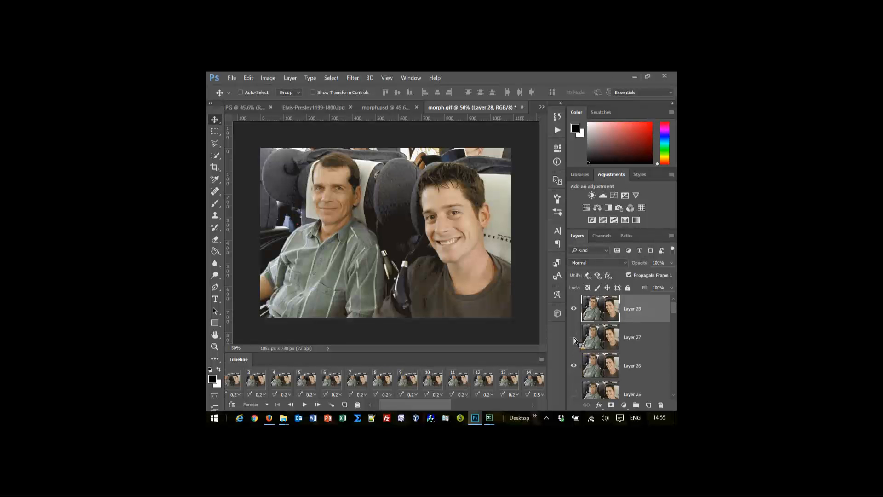
left_click(574, 309)
left_click(575, 364)
scroll(674, 316, "down", 5)
left_click_drag(672, 380, 673, 397)
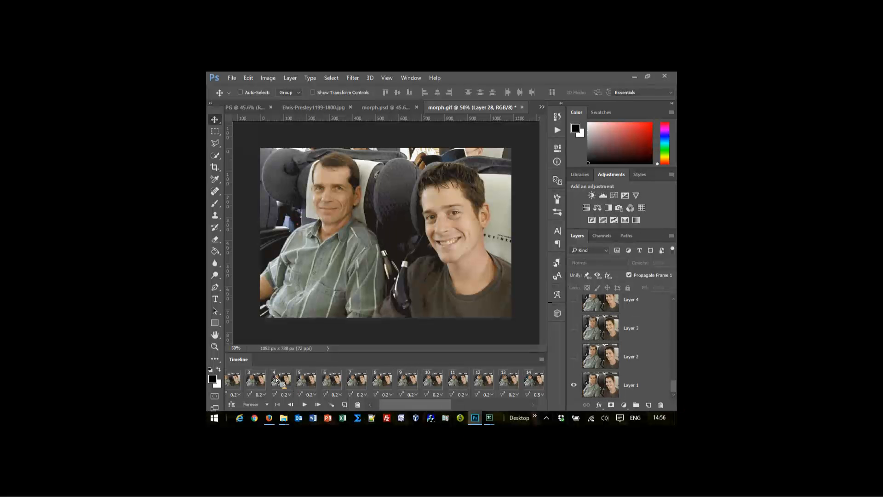
Step: Switch to Firefox and load giphy.com in a new tab
left_click(269, 418)
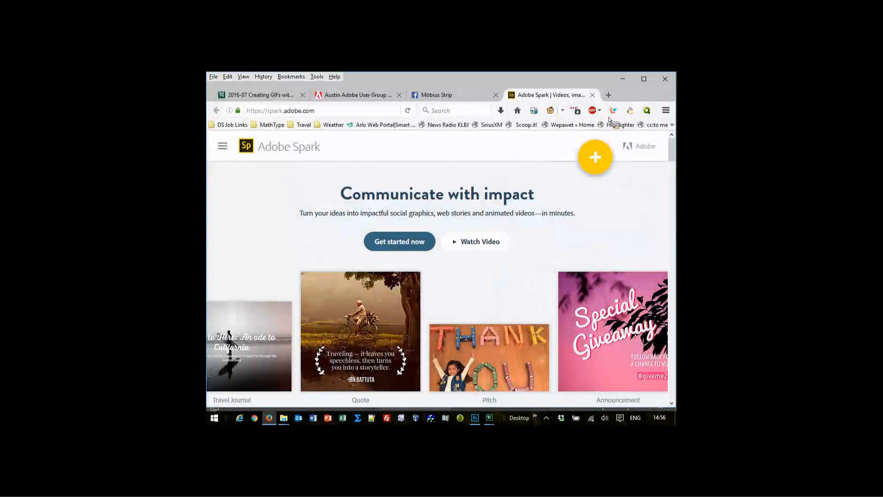
left_click(609, 95)
type("giphy.com/")
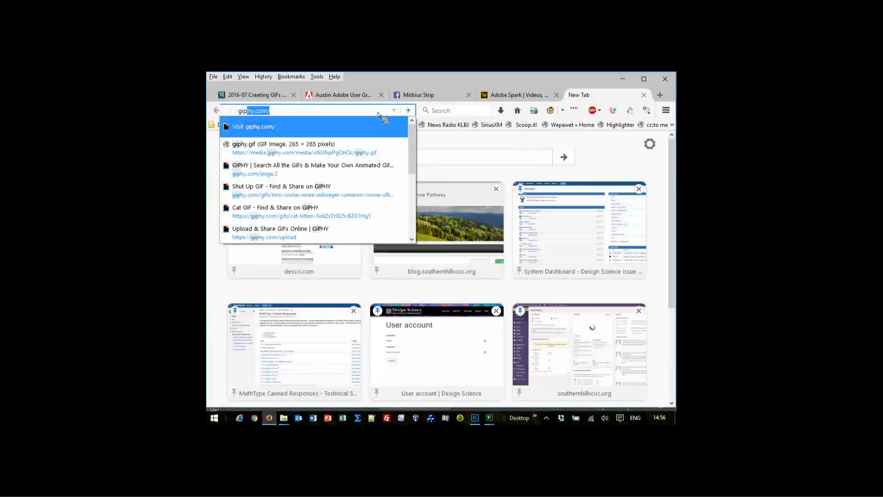
key("Return")
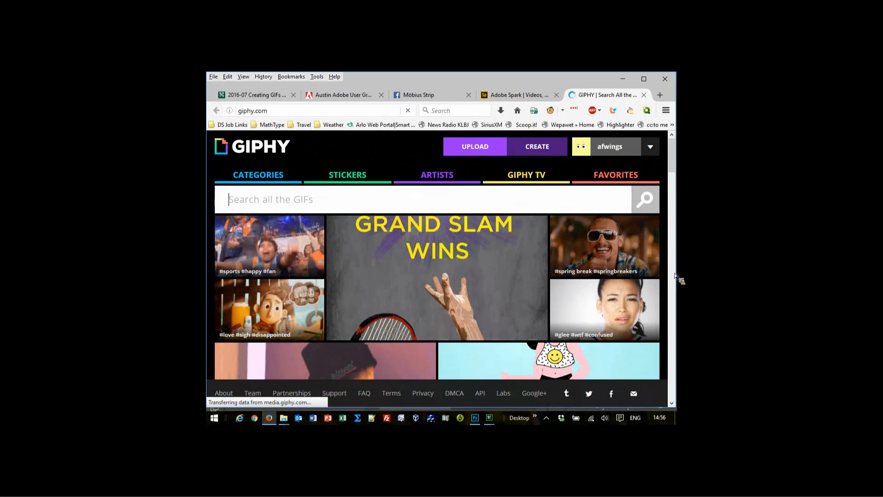
Step: Look through the GIFs on the GIPHY home page and open the account's dashboard
scroll(675, 276, "down", 10)
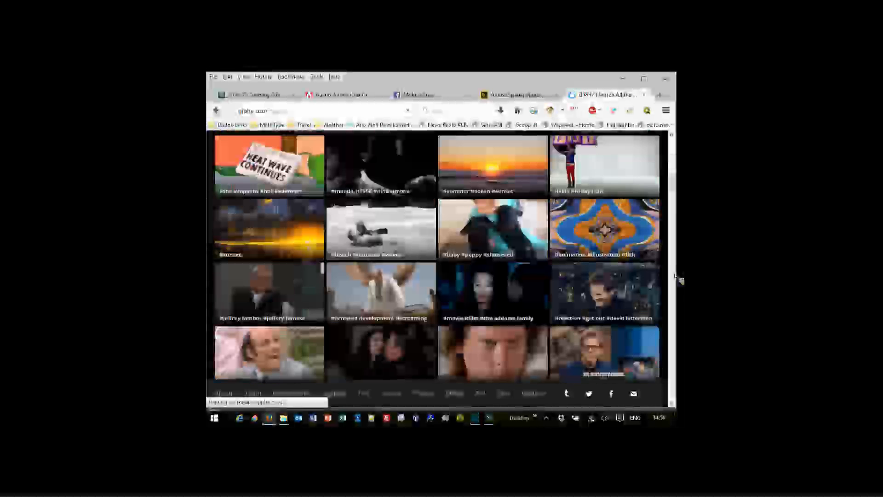
left_click_drag(672, 183, 672, 140)
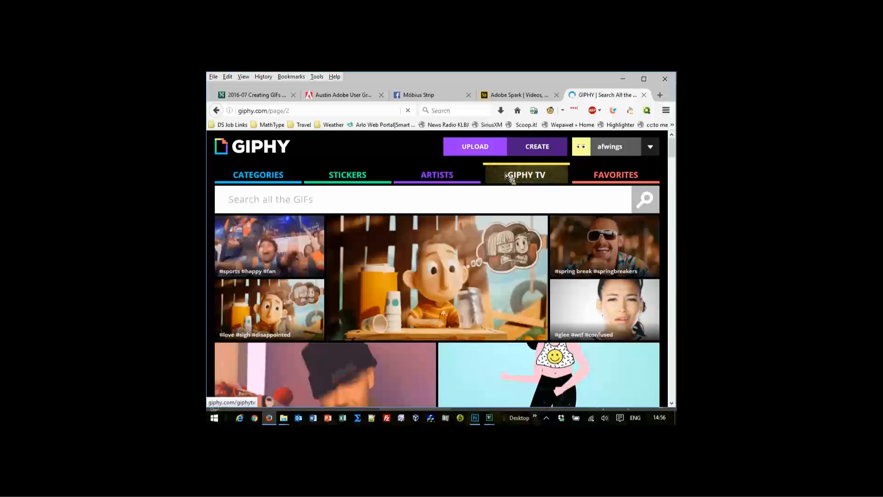
mouse_move(623, 165)
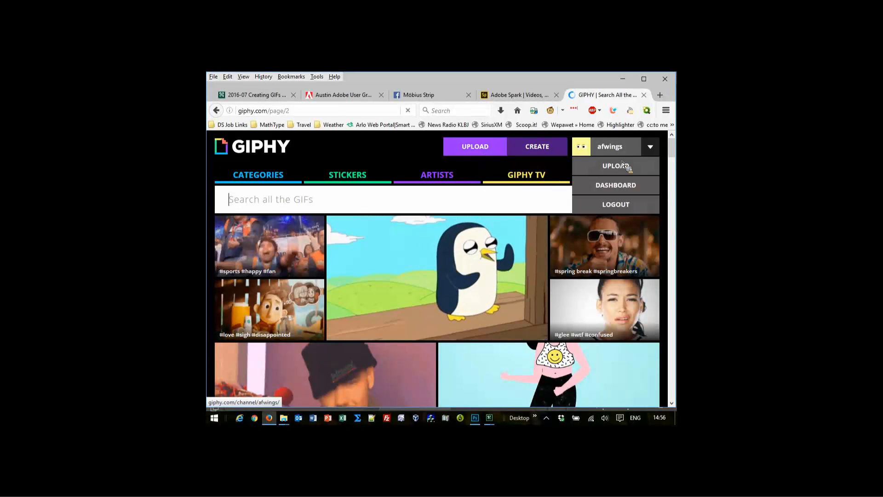
left_click(618, 185)
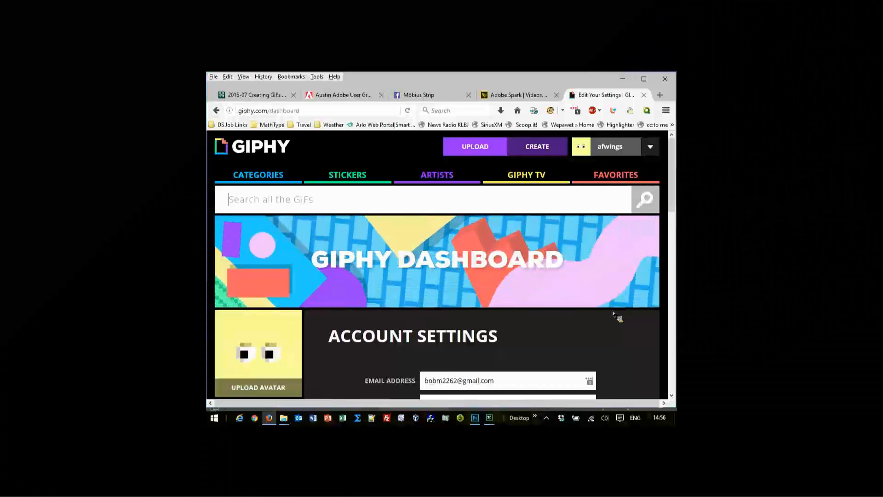
Step: Look through the account and channel settings on the GIPHY dashboard and open the account's favorites
scroll(612, 311, "down", 6)
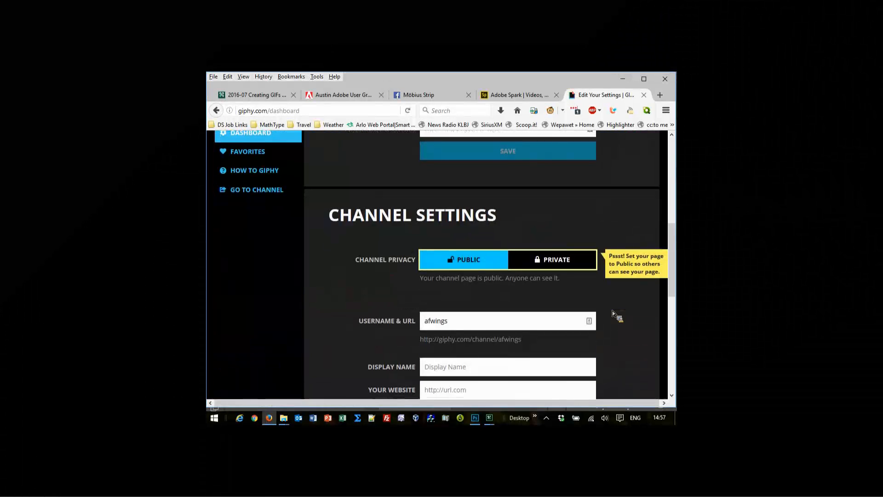
scroll(612, 310, "down", 5)
scroll(612, 310, "up", 8)
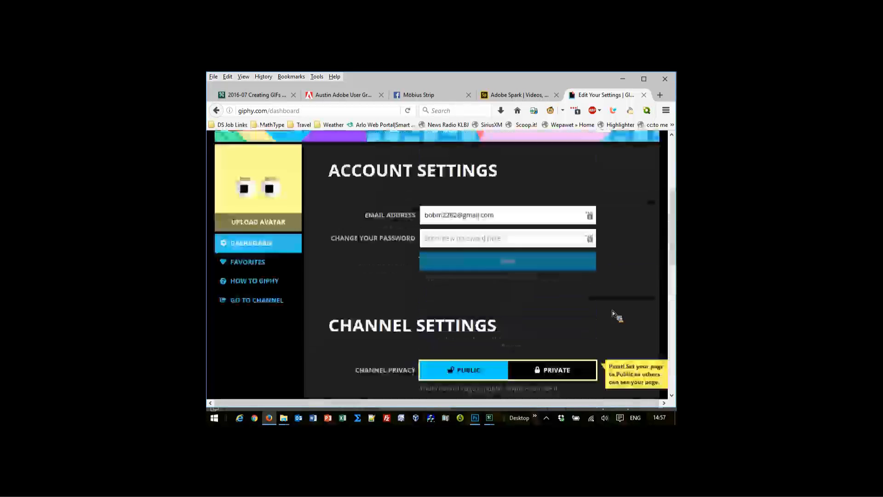
scroll(612, 310, "up", 5)
scroll(612, 310, "down", 4)
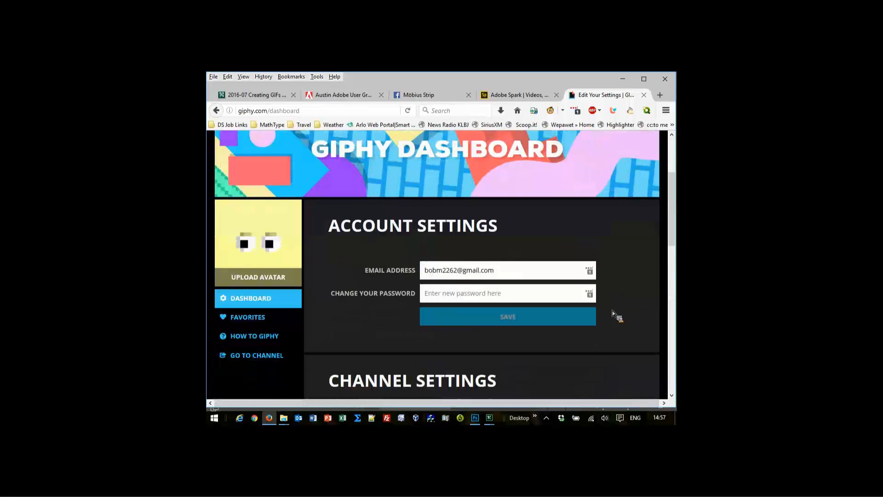
left_click(253, 316)
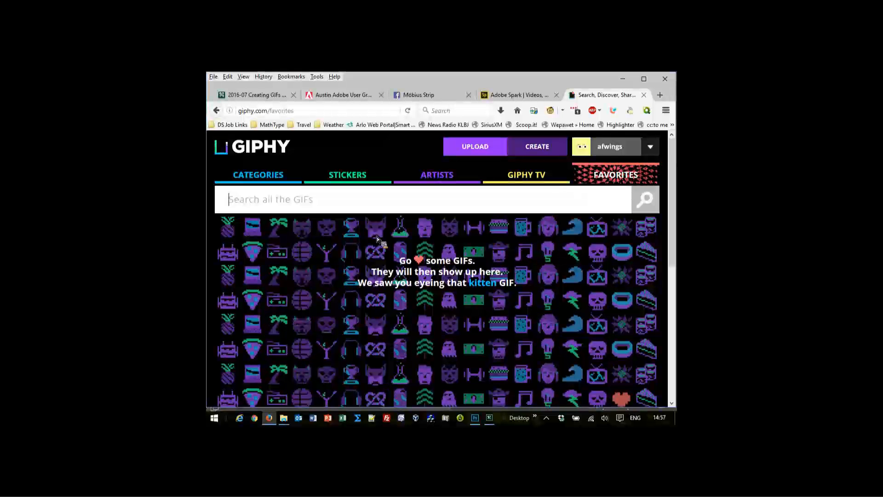
Step: Switch to the Facebook profile and start a new photo/video post with a file upload
left_click(419, 94)
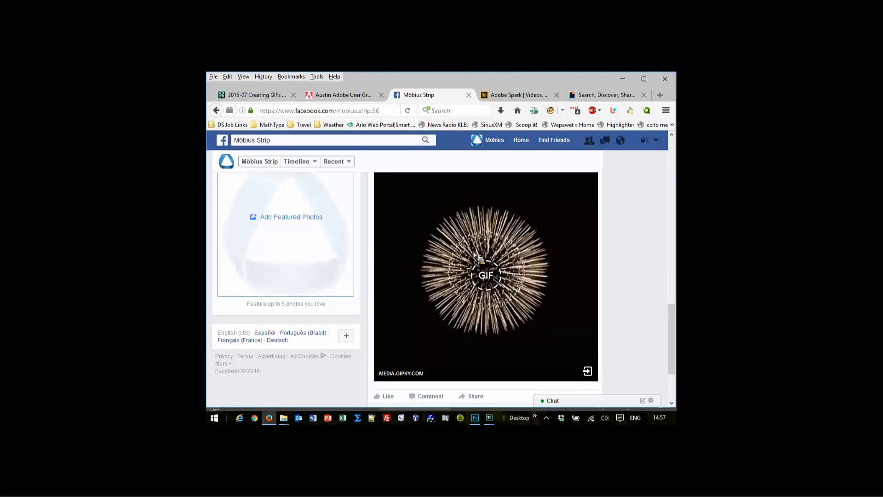
scroll(473, 250, "up", 10)
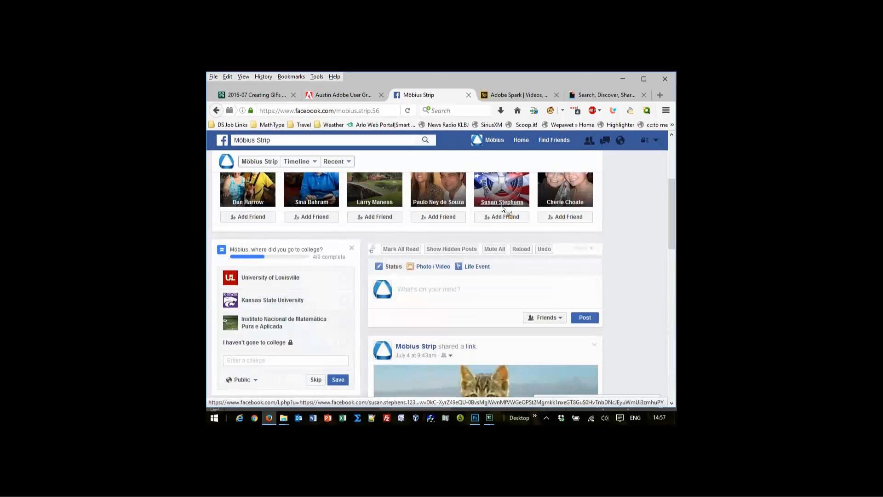
left_click(425, 271)
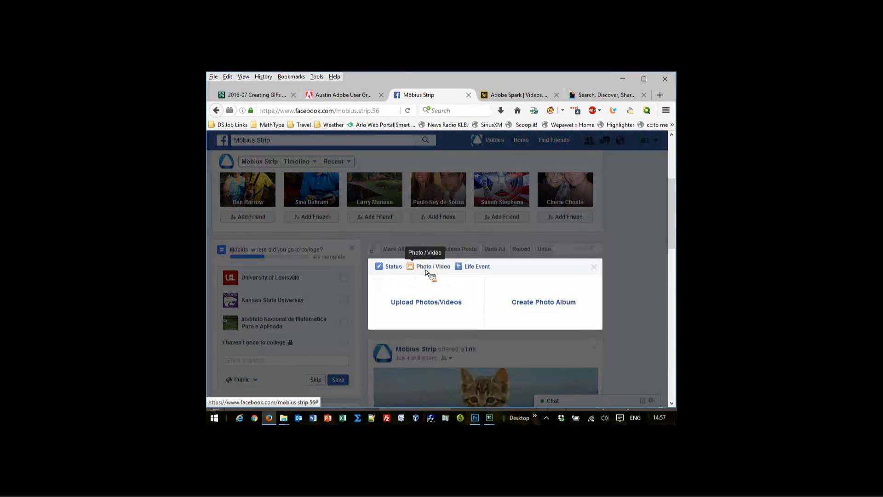
left_click(426, 303)
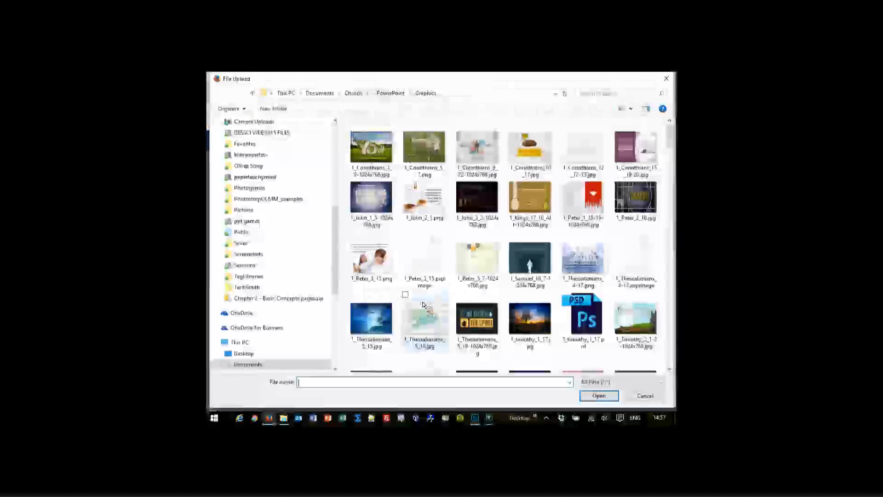
Step: Attach morph.gif from the Used folder inside Downloads > Animated GIFs and publish the post
scroll(339, 232, "up", 10)
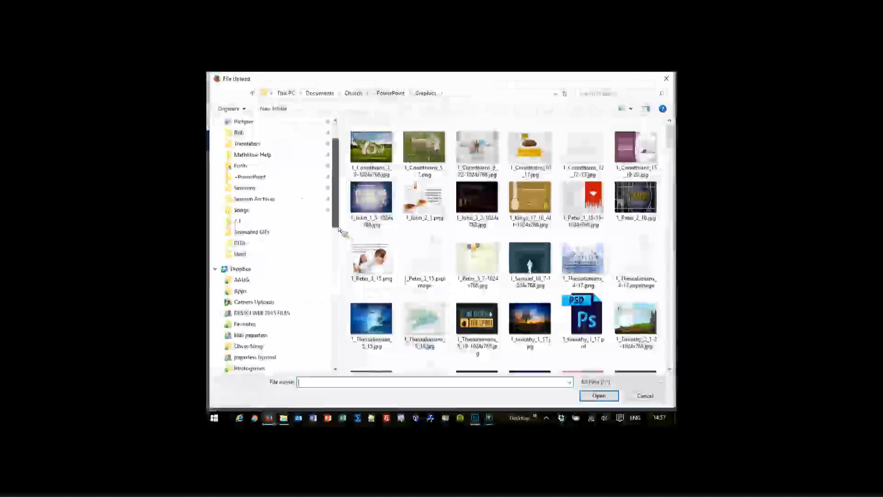
left_click(247, 147)
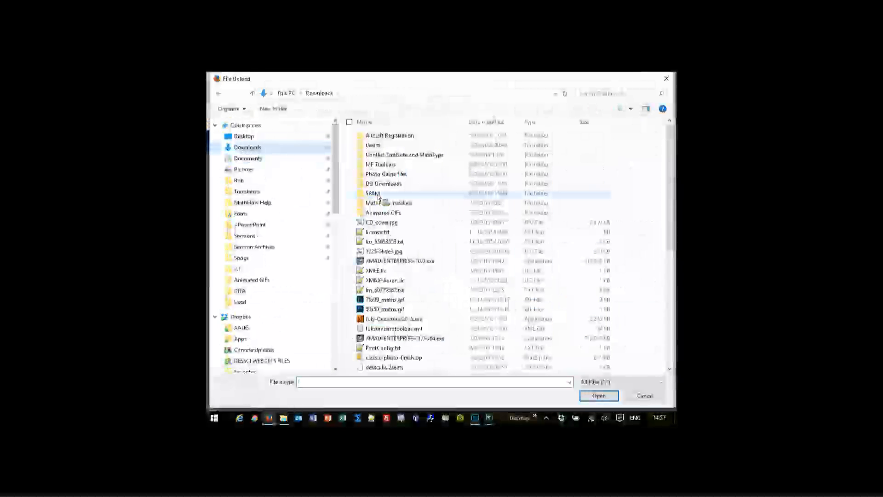
double_click(378, 211)
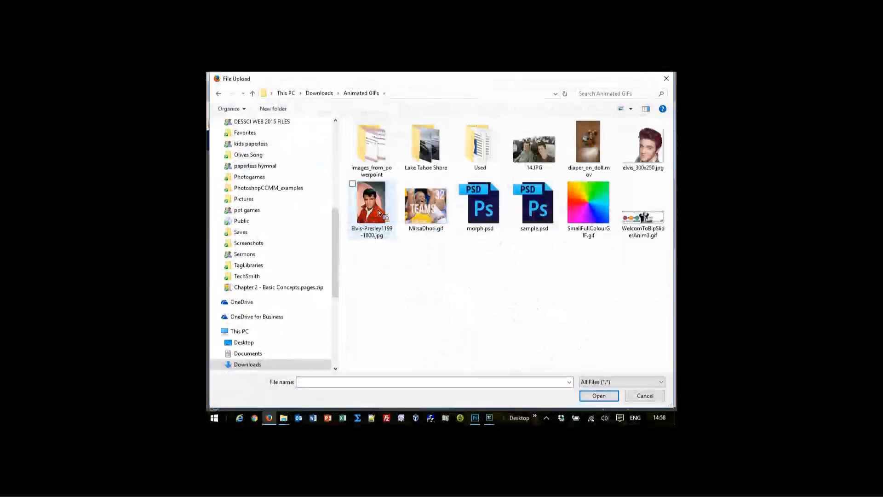
double_click(479, 154)
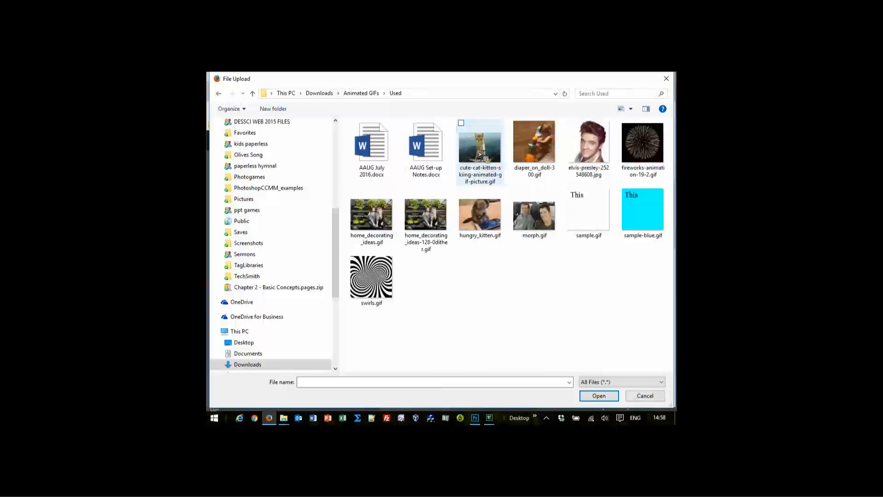
left_click(531, 222)
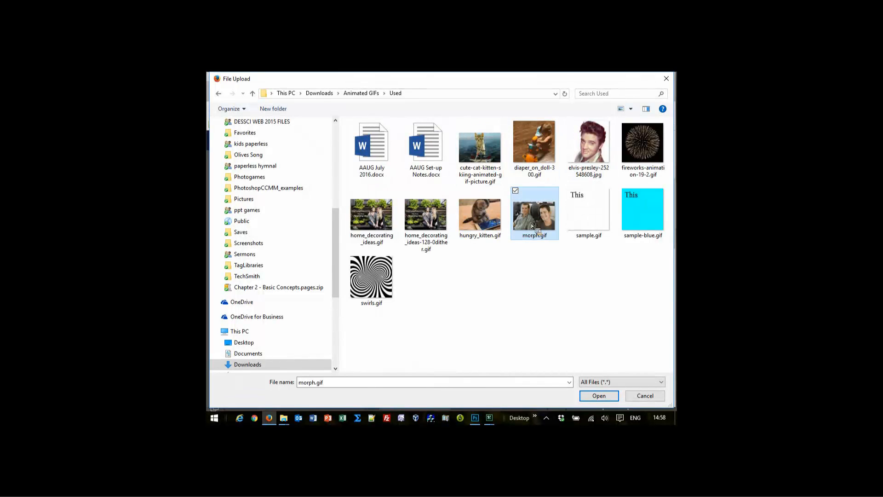
left_click(595, 395)
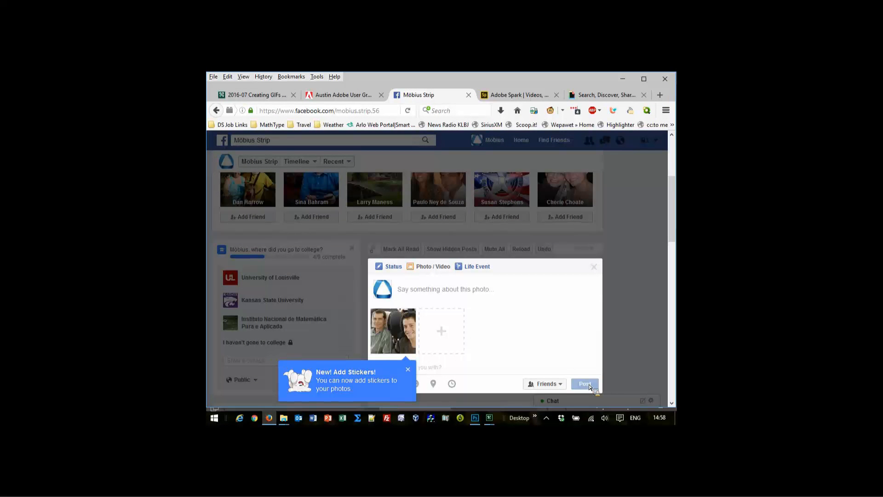
left_click(589, 385)
Step: Check whether the posted morph.gif animates on the timeline and in the enlarged photo view, and return to the timeline
scroll(594, 357, "down", 5)
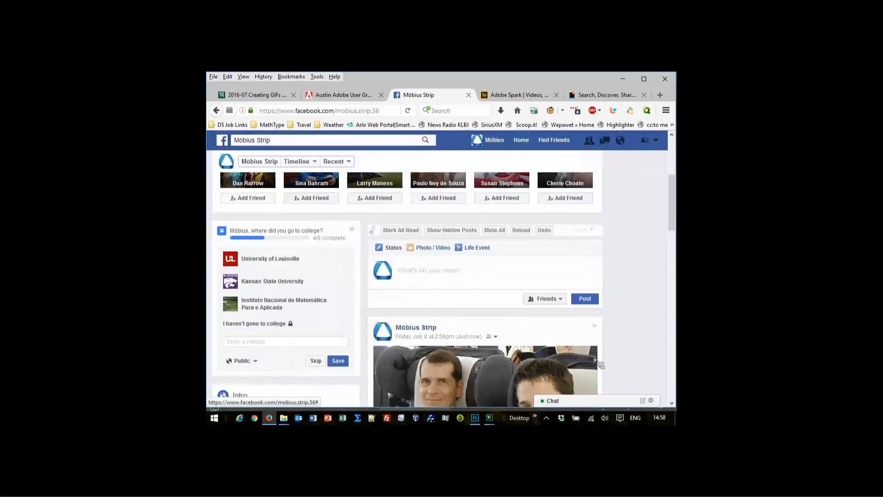
scroll(597, 346, "up", 2)
mouse_move(551, 335)
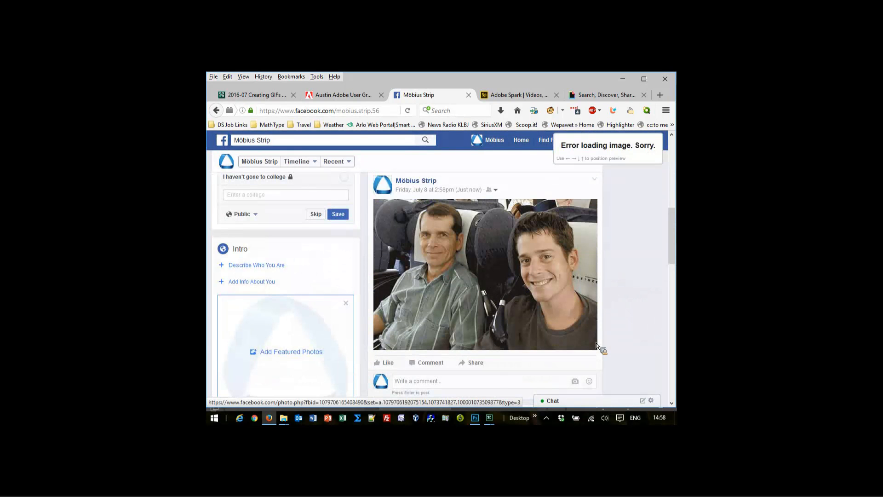
left_click(478, 295)
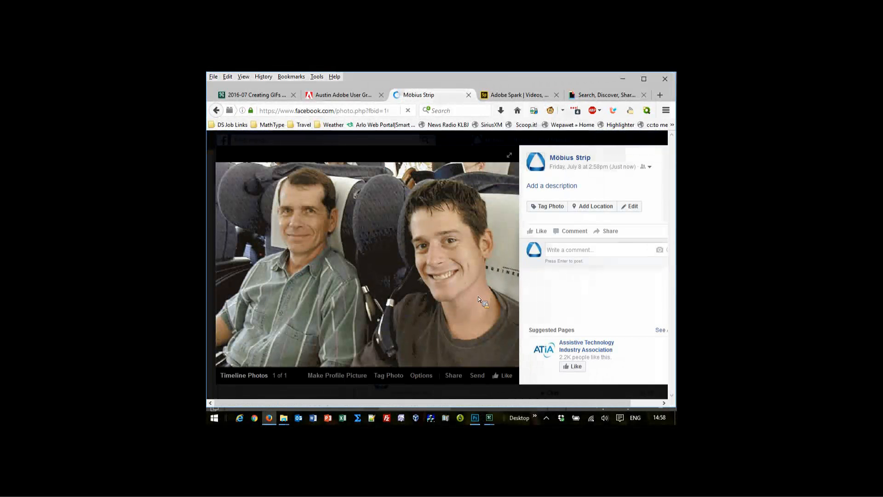
left_click(504, 137)
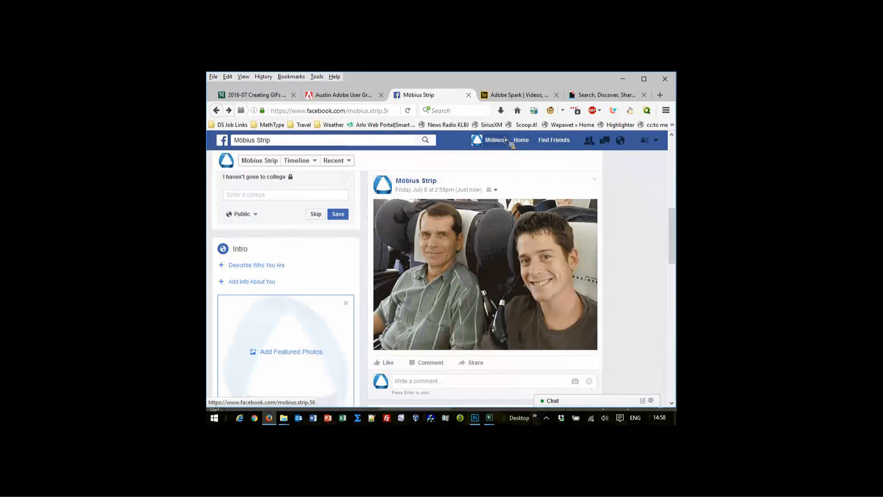
scroll(498, 256, "up", 2)
scroll(498, 256, "up", 4)
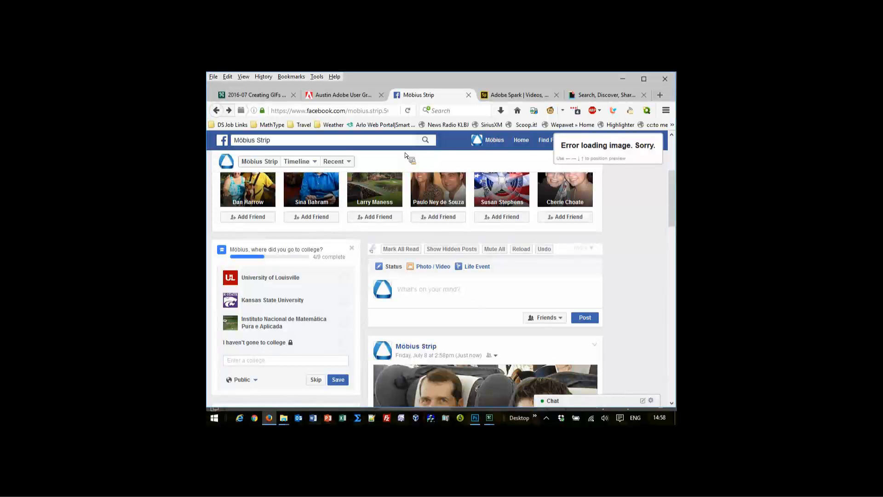
Step: Open GIPHY's upload page and bring up the Used folder inside Animated GIFs in File Explorer
left_click(607, 98)
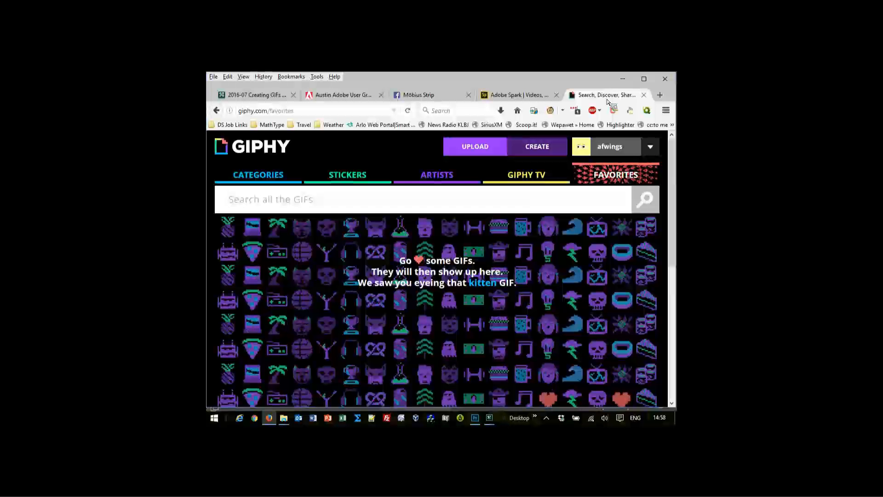
left_click(477, 148)
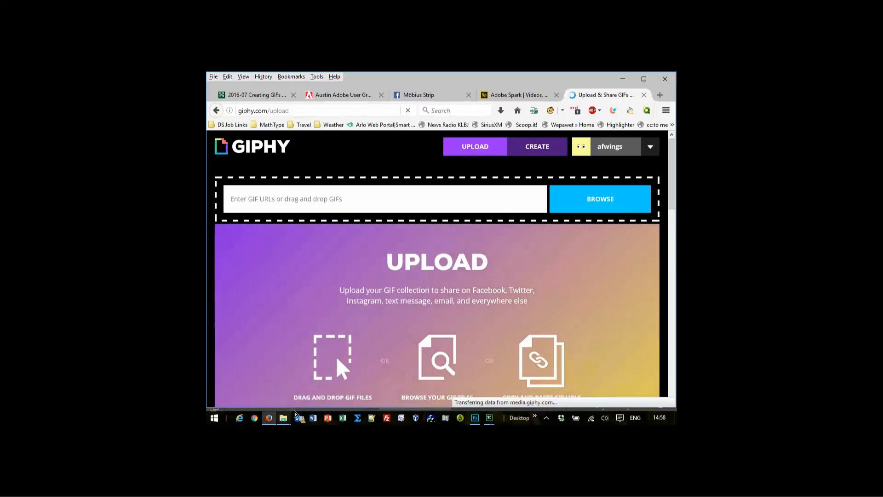
mouse_move(283, 417)
mouse_move(332, 377)
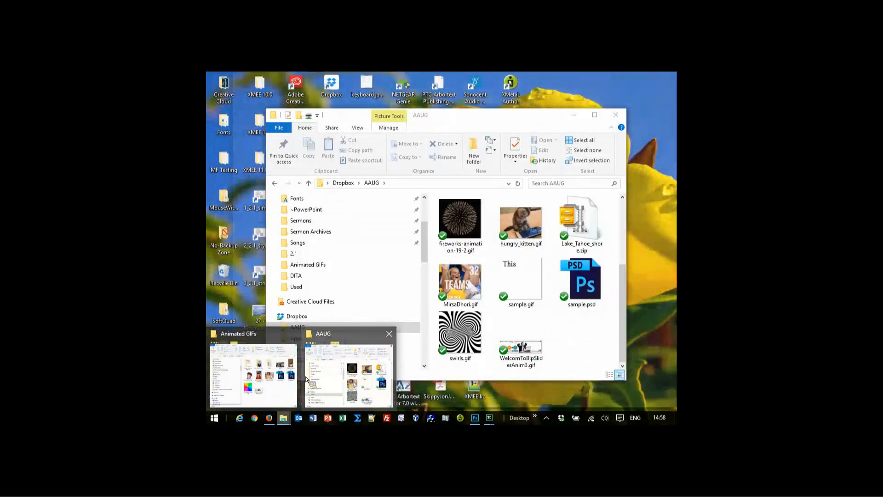
left_click(278, 381)
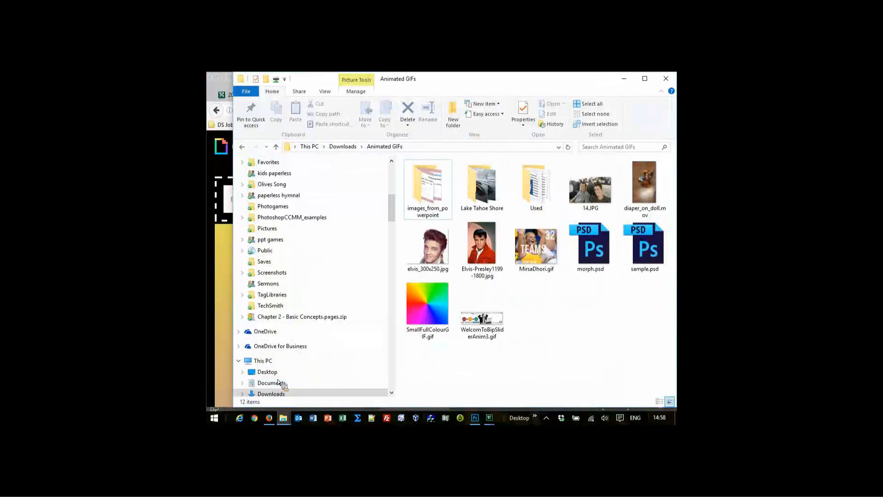
left_click(533, 187)
double_click(533, 187)
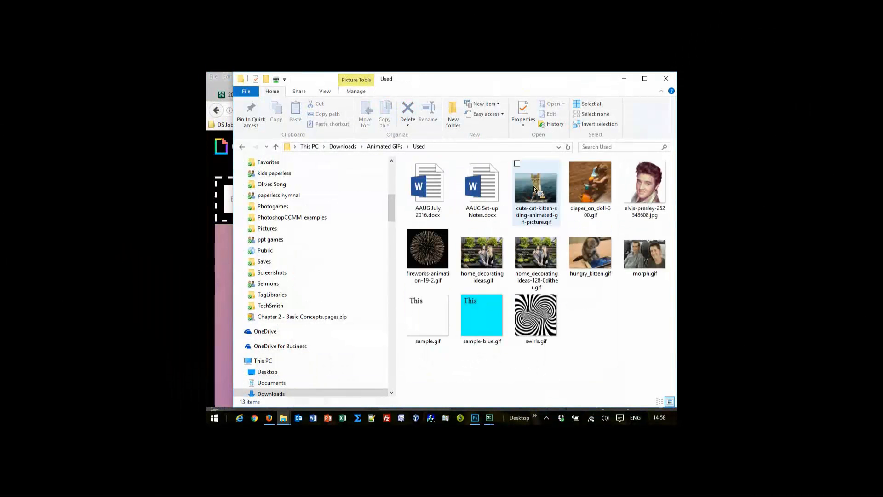
Step: Add morph.gif from the Used folder to the GIPHY upload page and upload it
left_click(639, 258)
left_click_drag(639, 258, 228, 330)
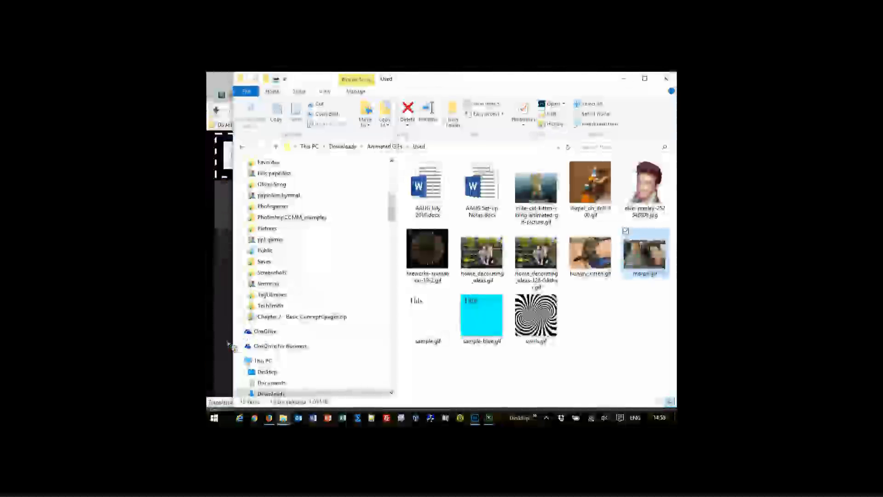
left_click(273, 422)
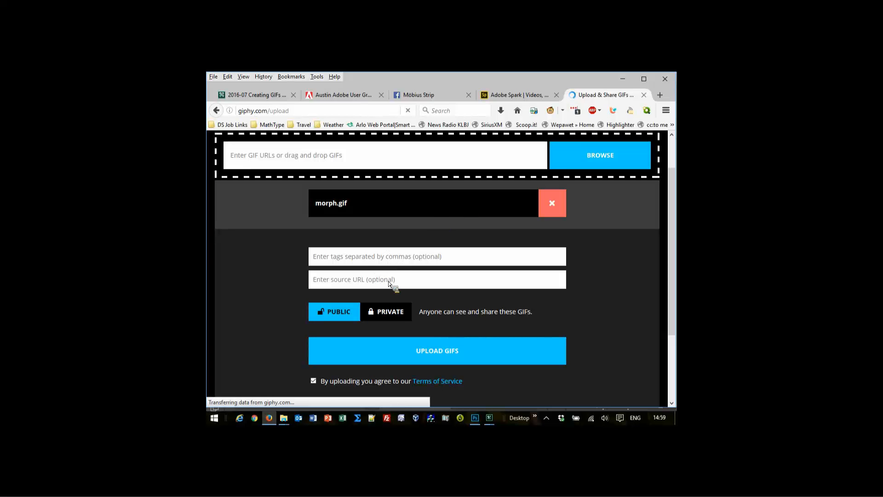
left_click(446, 351)
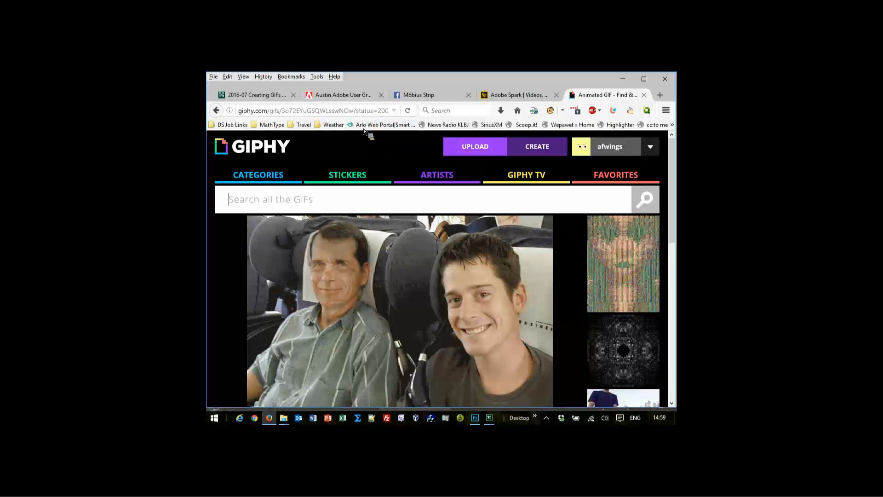
Step: Review the uploaded GIF's sharing options and copy its GIF download link from the advanced options
scroll(368, 217, "down", 5)
scroll(368, 217, "up", 2)
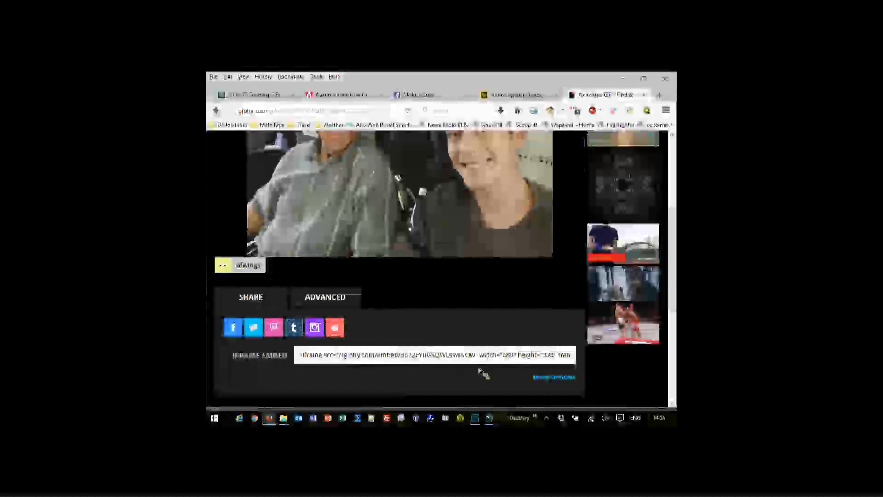
scroll(405, 368, "down", 2)
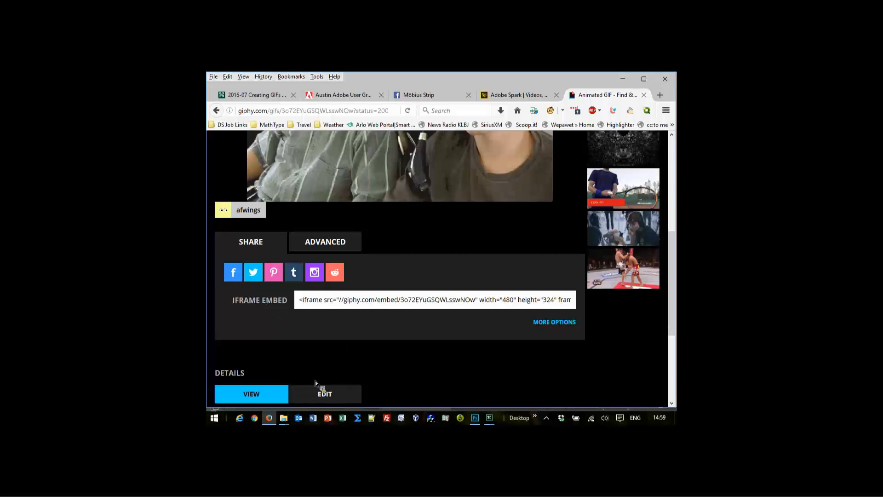
left_click(329, 245)
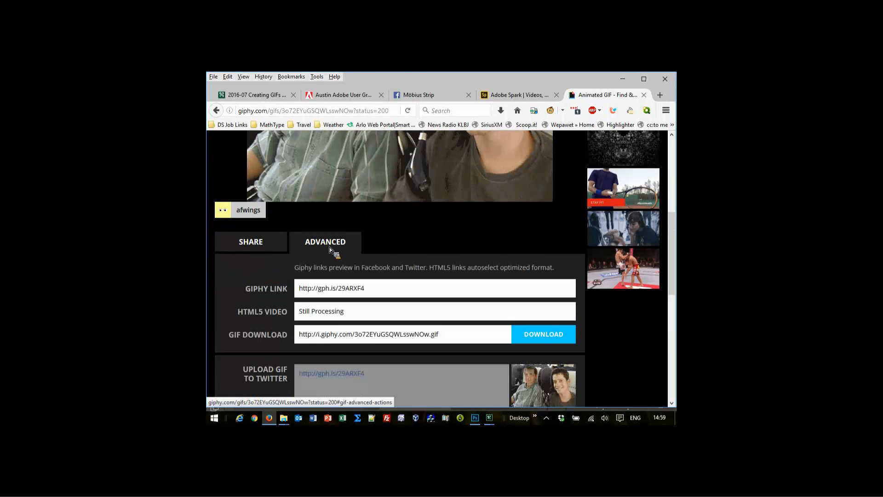
left_click(446, 339)
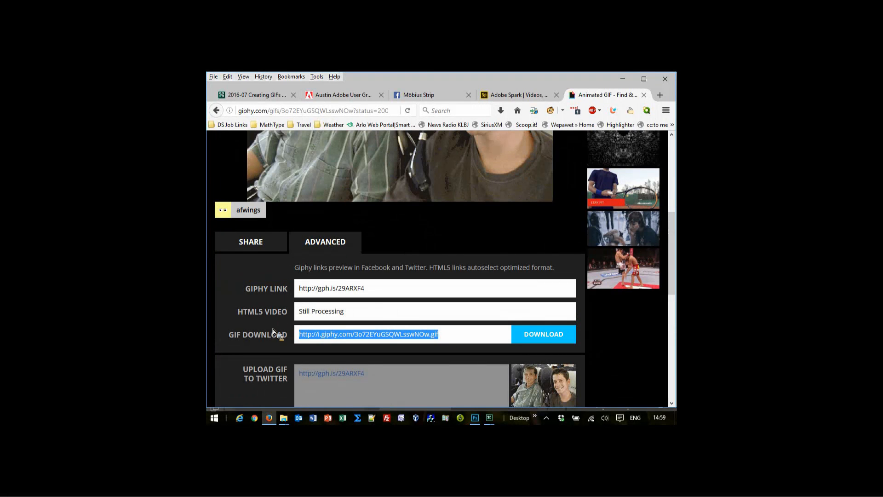
key("ctrl+c")
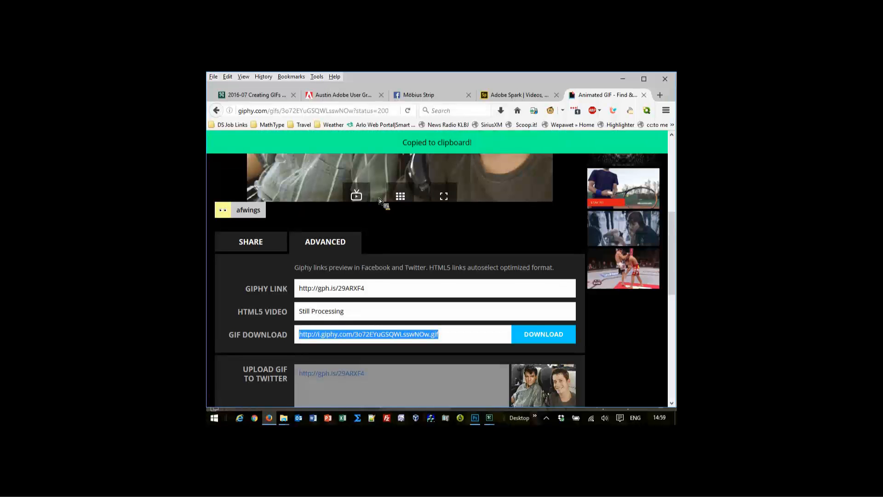
Step: Share the copied GIPHY download link as a new status post on the Facebook timeline
left_click(435, 96)
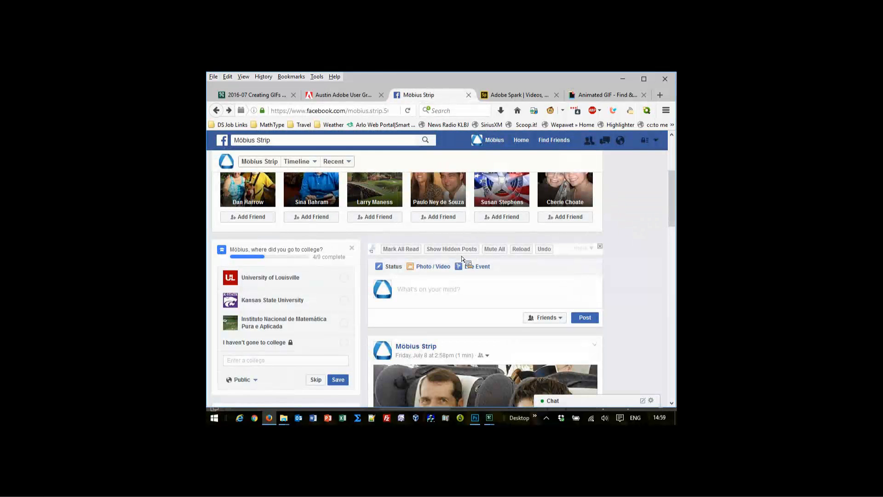
scroll(493, 229, "up", 5)
scroll(492, 228, "down", 2)
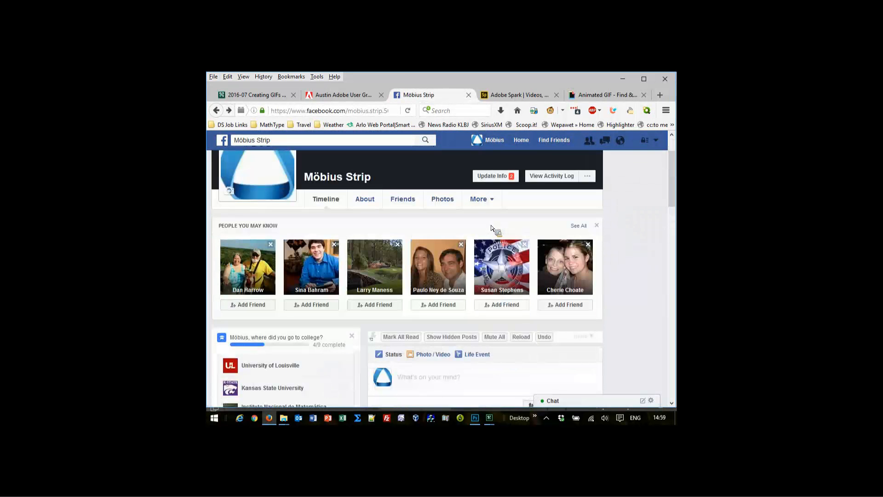
scroll(492, 229, "up", 2)
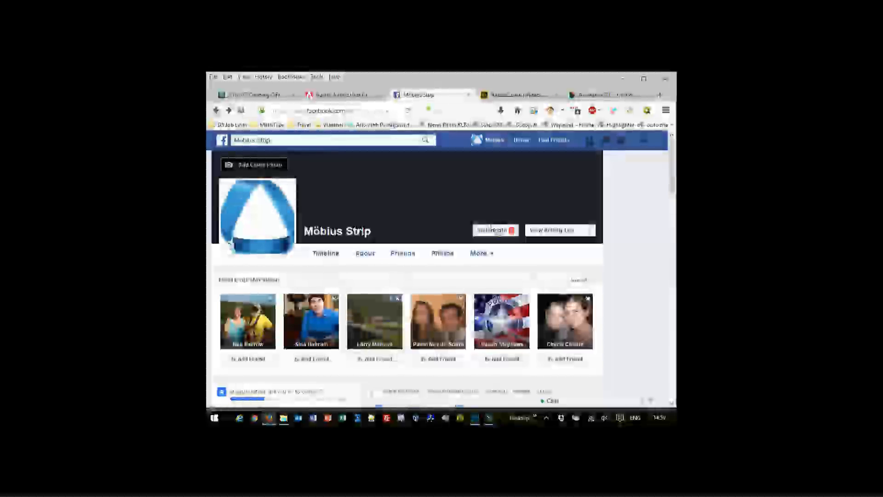
scroll(492, 229, "down", 4)
left_click(475, 266)
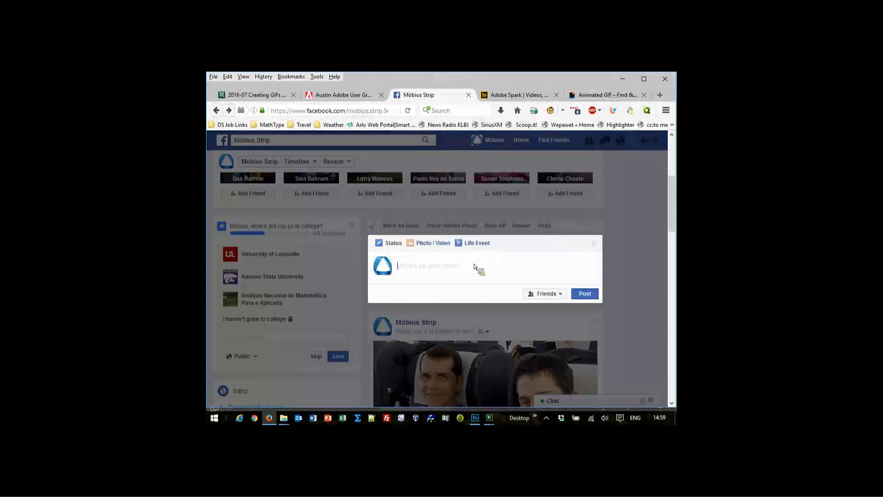
key("ctrl+v")
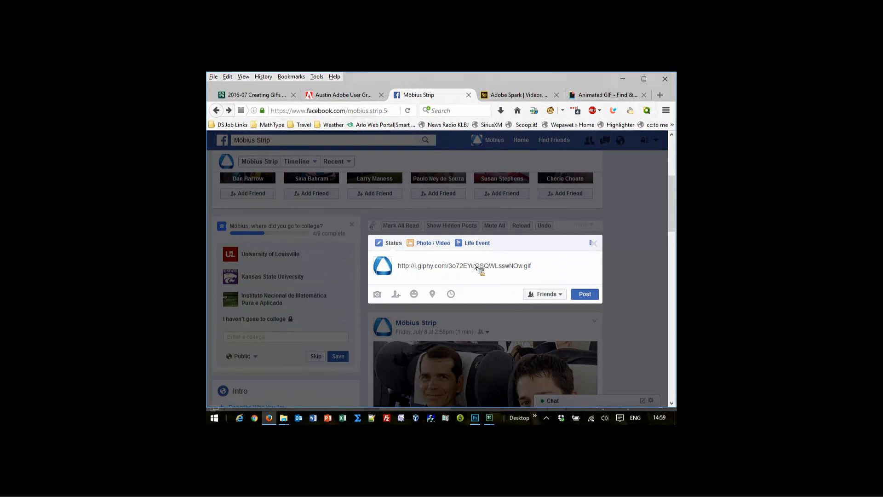
left_click(586, 333)
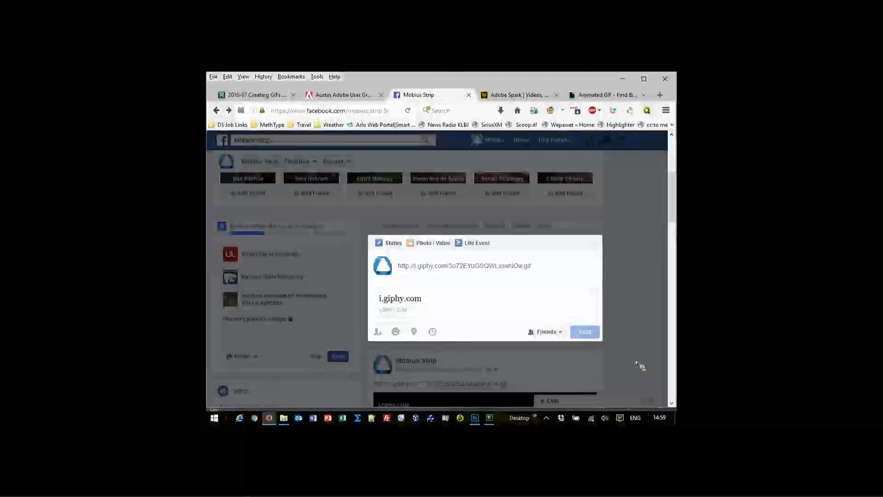
Step: Check the GIPHY post's animation on the timeline and at its source link, and reload the timeline to view it again
scroll(636, 363, "down", 4)
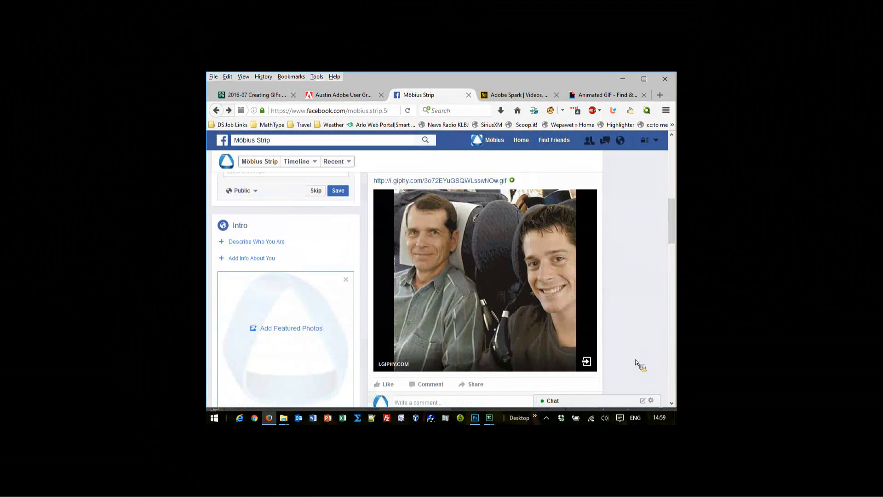
mouse_move(513, 289)
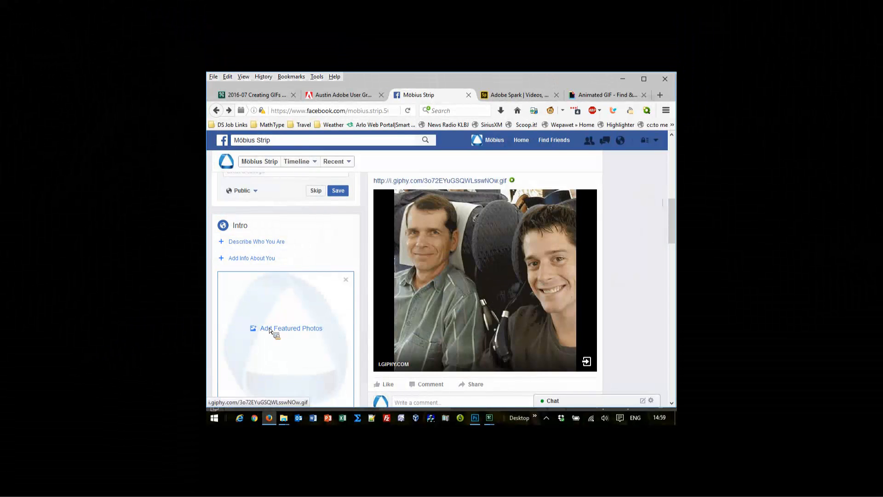
left_click(457, 295)
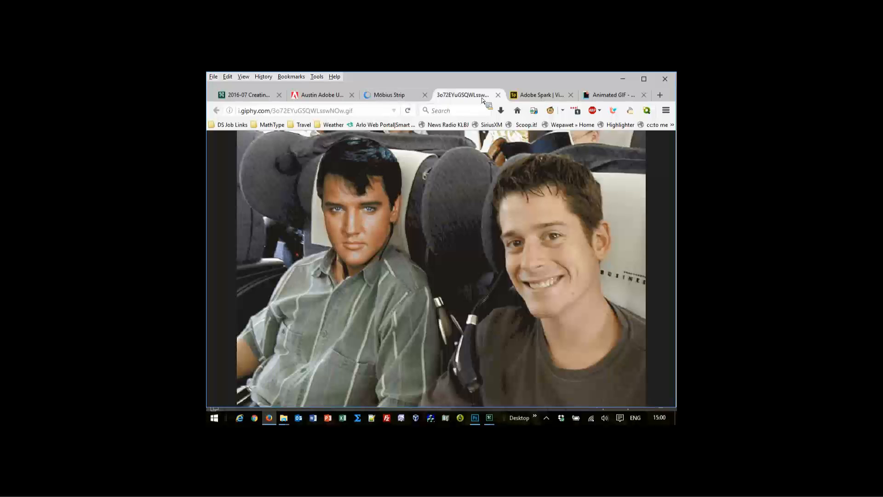
left_click(498, 95)
mouse_move(514, 216)
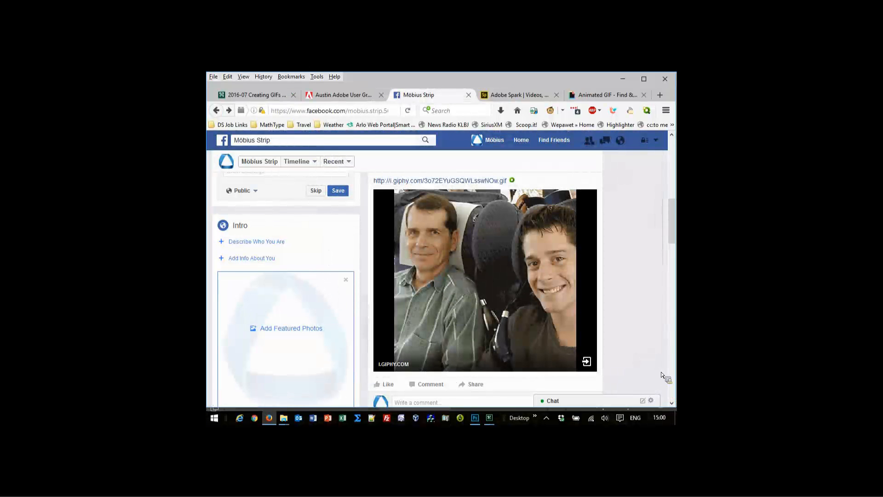
left_click(408, 111)
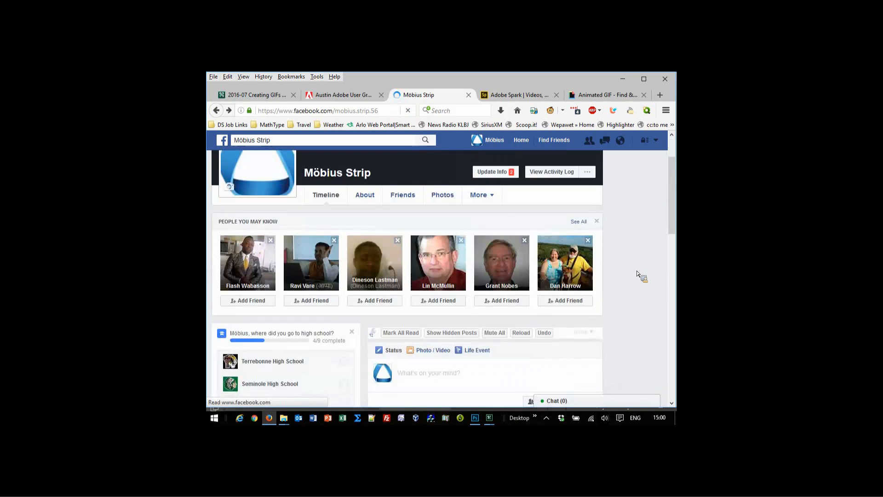
scroll(638, 274, "down", 1)
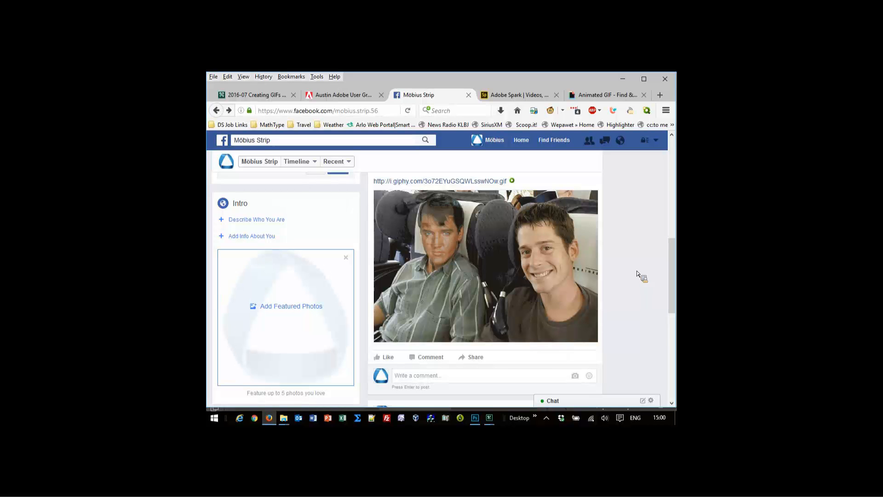
Step: Switch to Photoshop and try to import images from a connected device with WIA Support
left_click(475, 418)
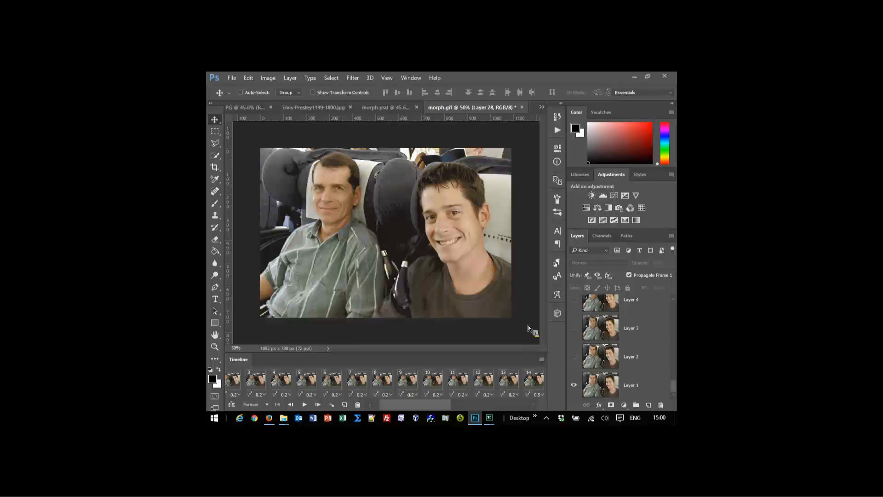
left_click(232, 77)
mouse_move(269, 298)
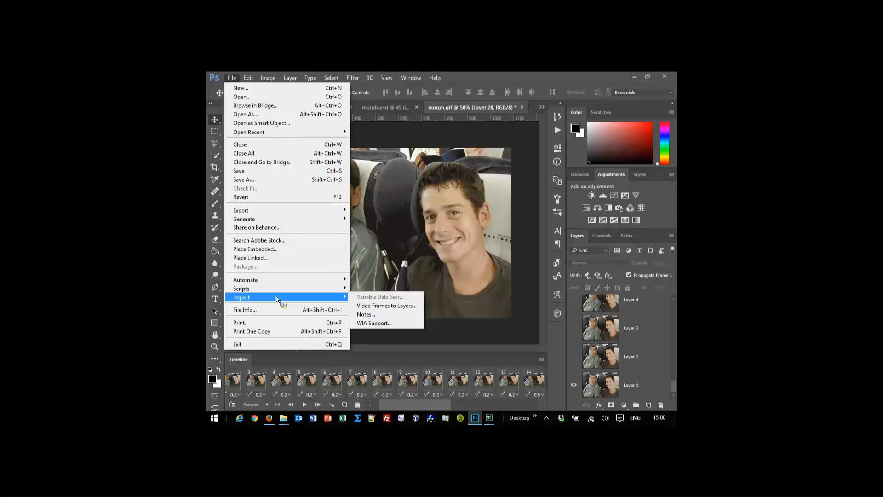
left_click(385, 323)
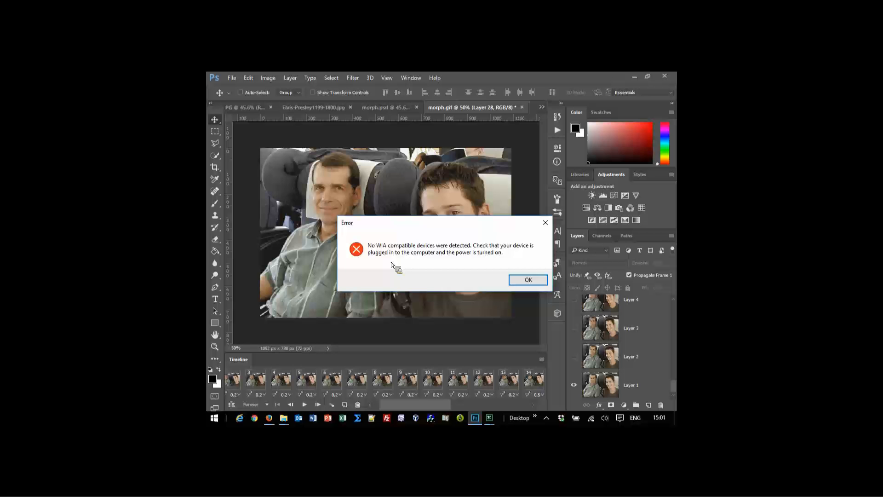
left_click(545, 281)
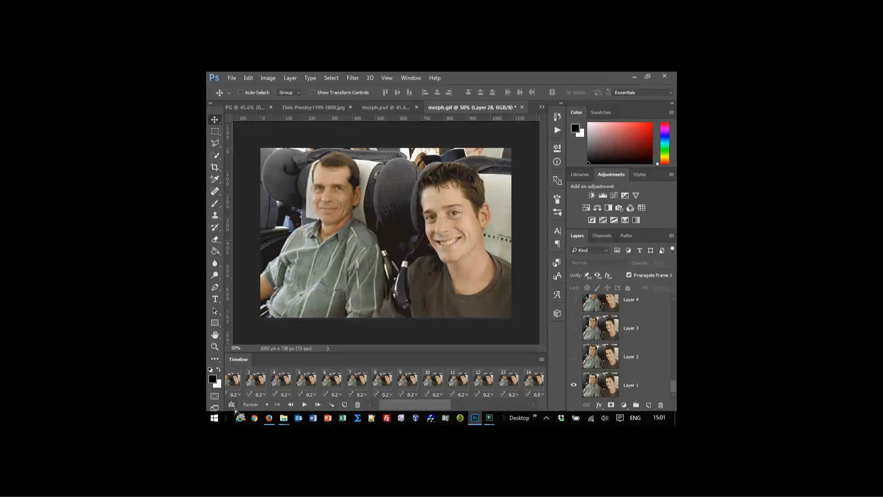
Step: Convert the morph.gif frame animation to a video timeline and back to a frame animation
left_click(234, 408)
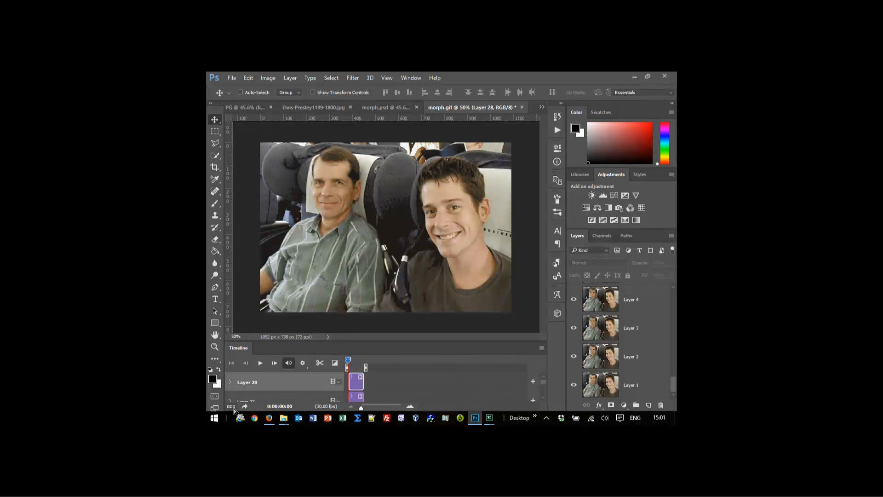
left_click(234, 408)
left_click(454, 223)
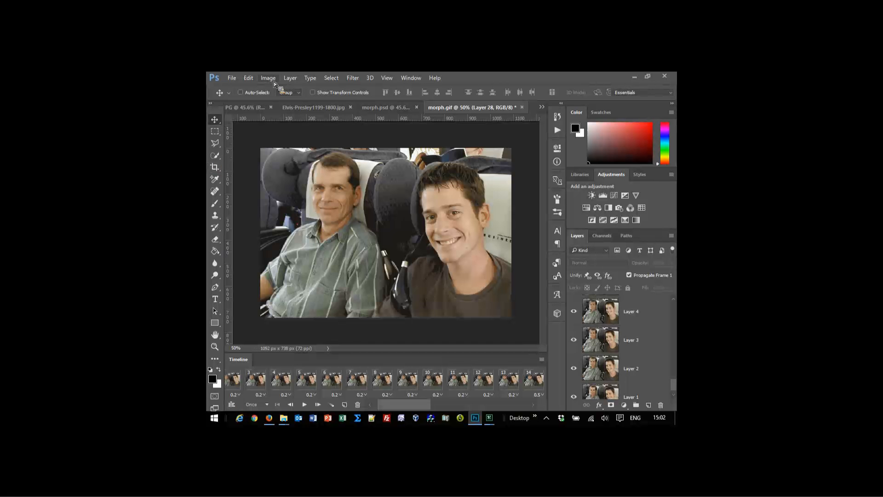
Step: Open the recently used file sample.psd
left_click(232, 78)
mouse_move(271, 134)
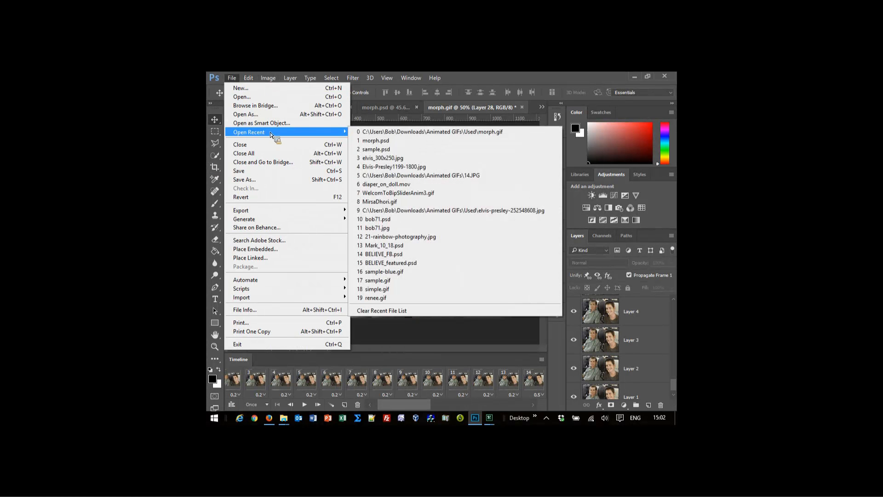
left_click(382, 150)
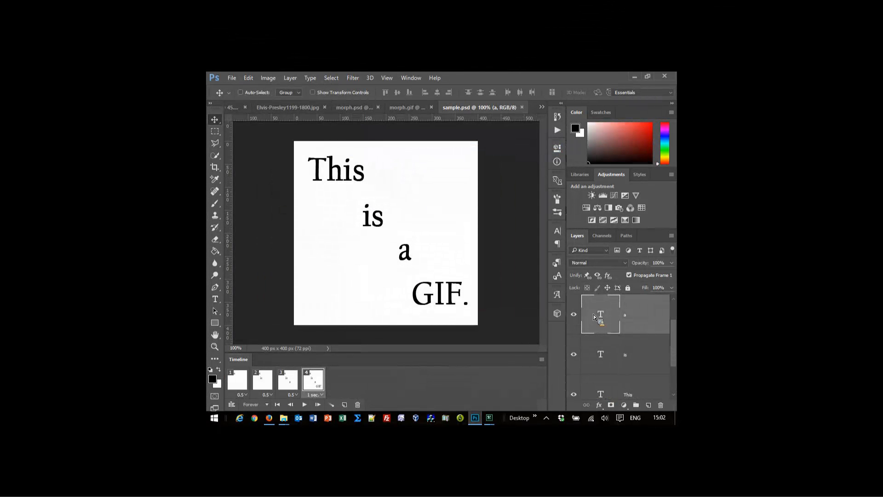
Step: Hide the "a" and "is" text layers in frame 4 of sample.psd and show them again
left_click(639, 355)
left_click(577, 314)
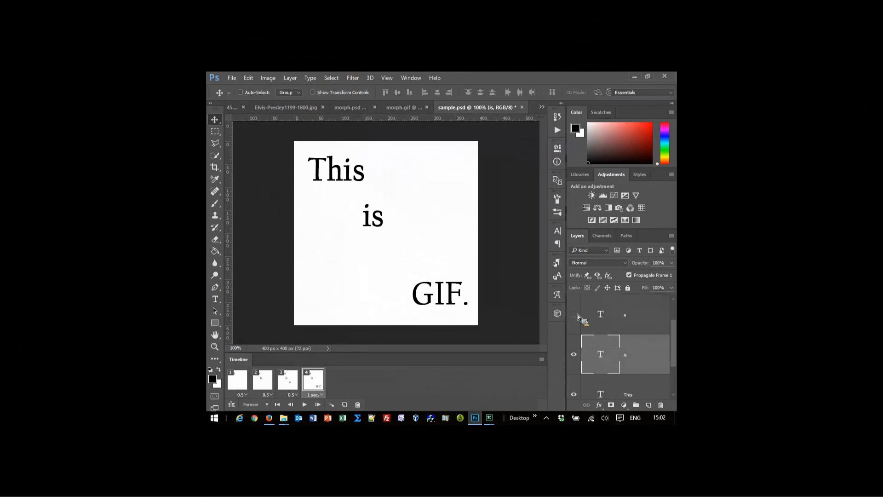
left_click(576, 356)
left_click(578, 358)
left_click(576, 315)
scroll(577, 318, "up", 1)
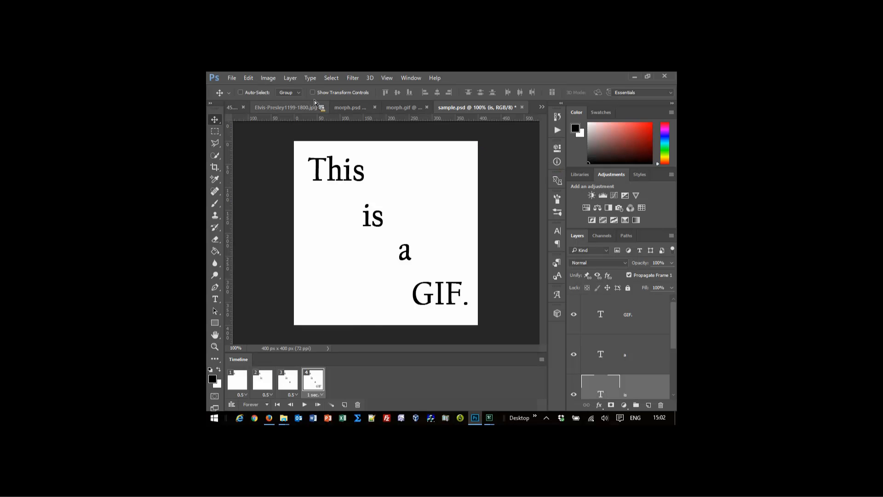
Step: Crop Elvis-Presley1199-1800.jpg to a 1:1 square around the head and collar, about 903 by 903 px
left_click(289, 104)
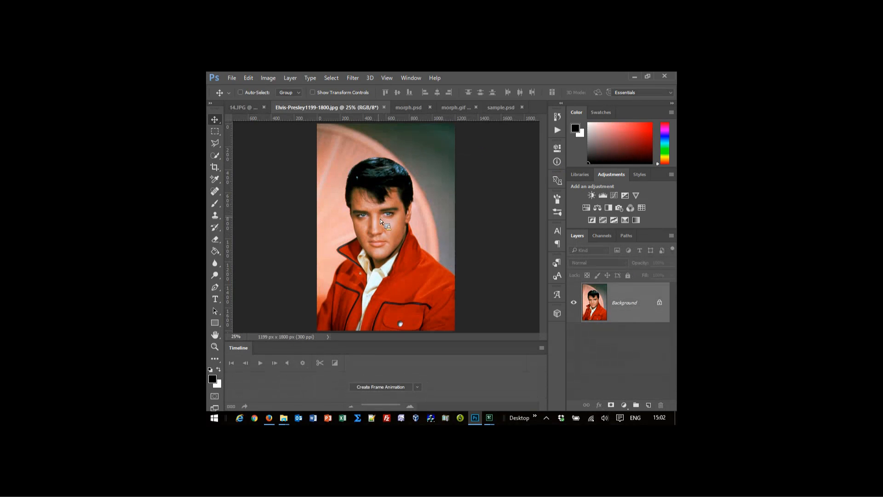
left_click(215, 132)
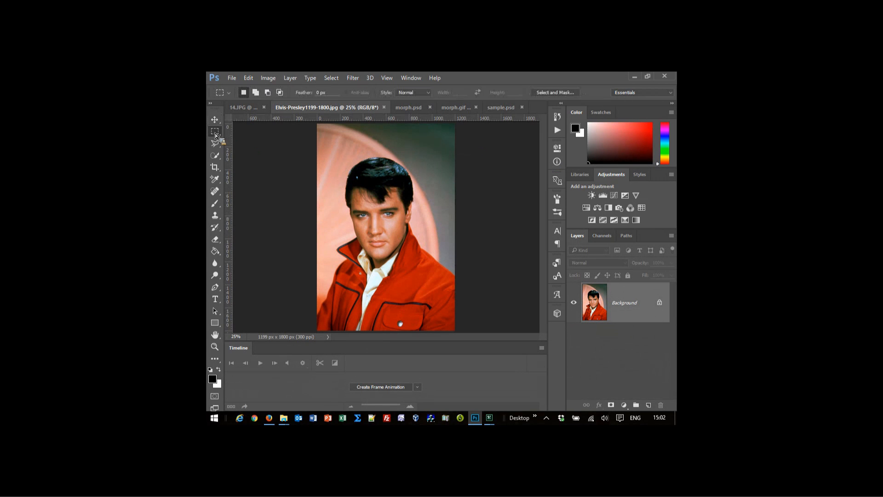
left_click_drag(336, 157, 424, 255)
left_click(492, 247)
key("c")
left_click_drag(387, 300, 393, 280)
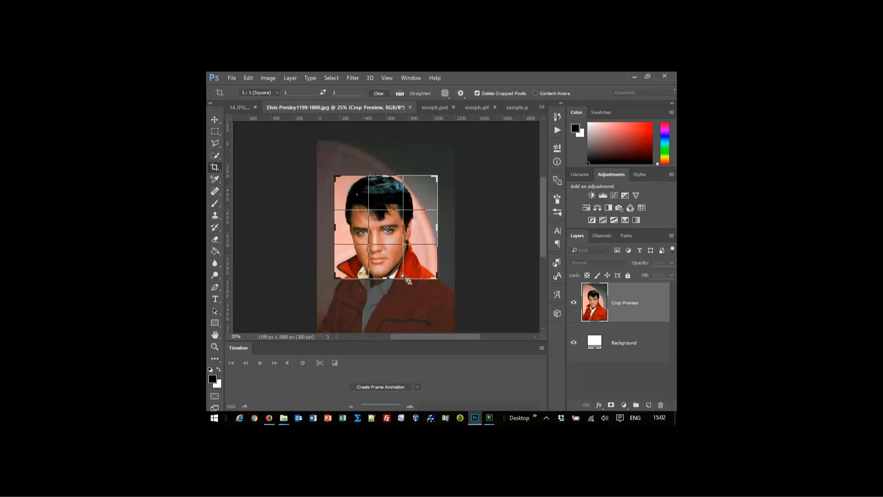
key("Return")
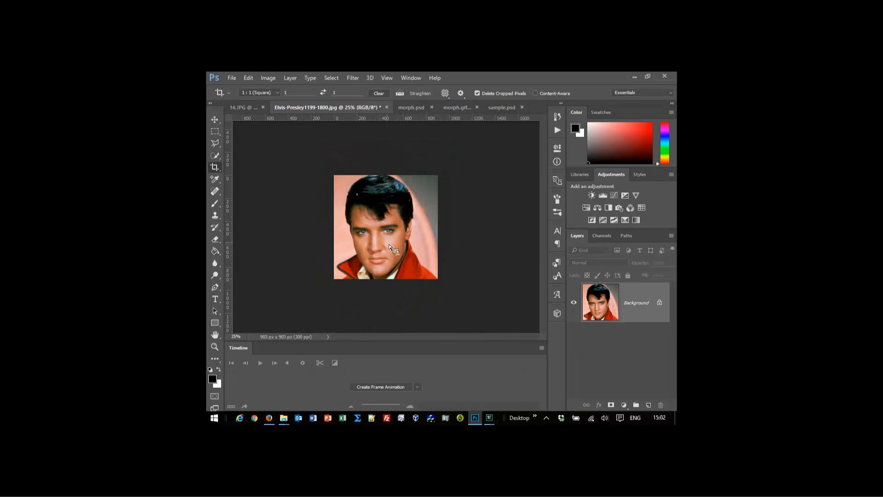
Step: Copy the cropped Elvis portrait into sample.psd as a new layer
key("v")
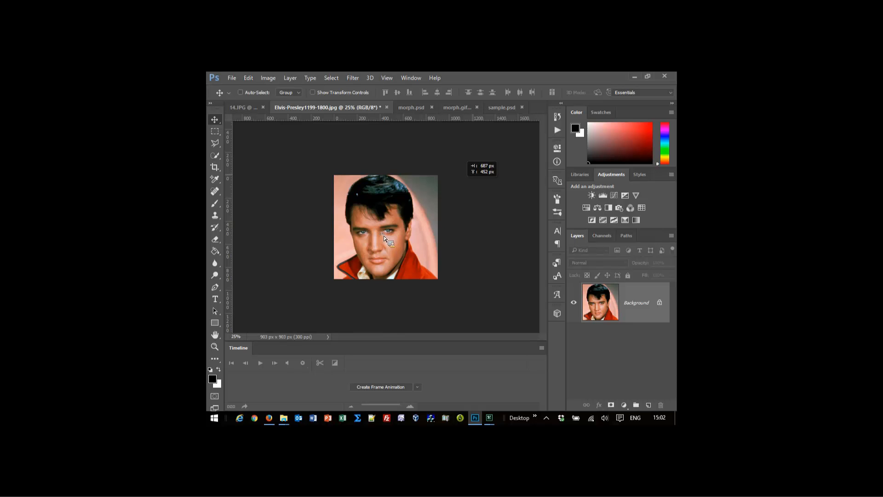
left_click(506, 109)
left_click_drag(506, 110, 444, 238)
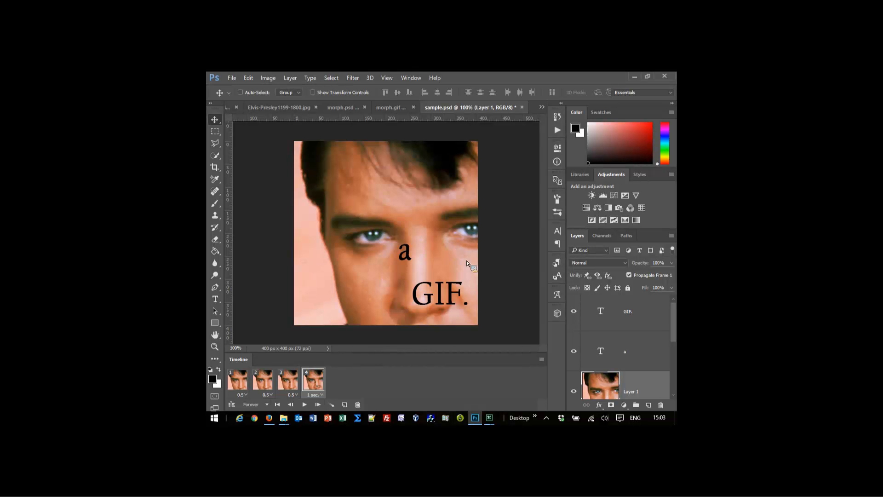
Step: Try duplicating the Elvis layer and moving it below the text layers in sample.psd, and delete it
left_click_drag(609, 371, 650, 405)
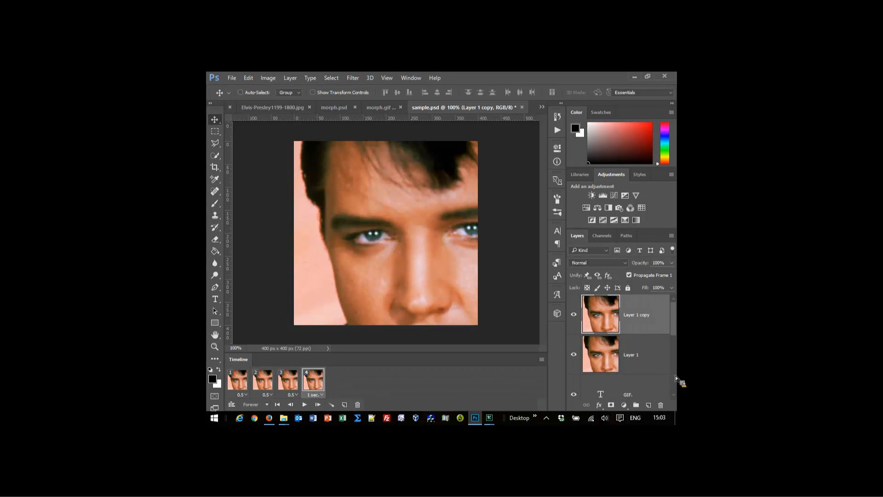
key("ctrl+z")
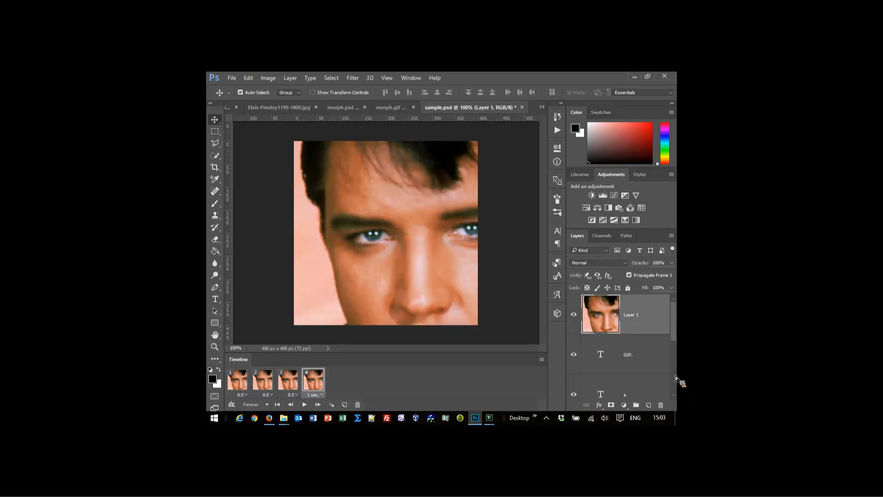
key("ctrl+[")
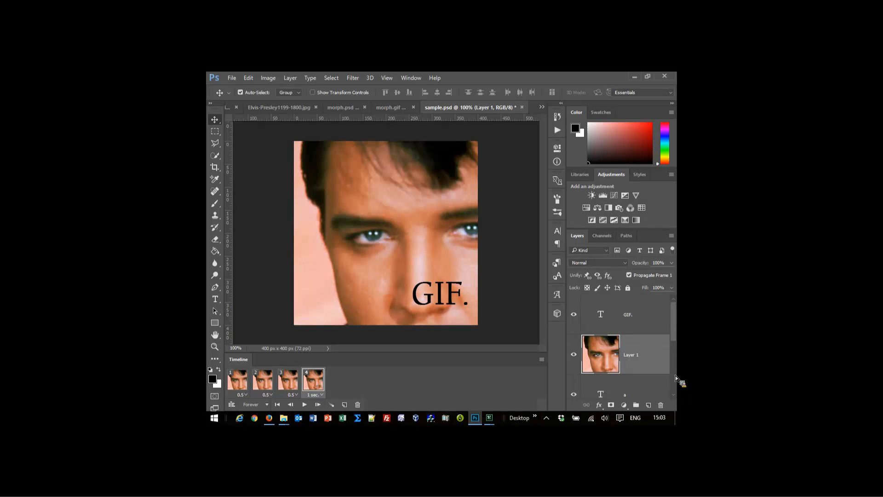
key("ctrl+[")
key("Delete")
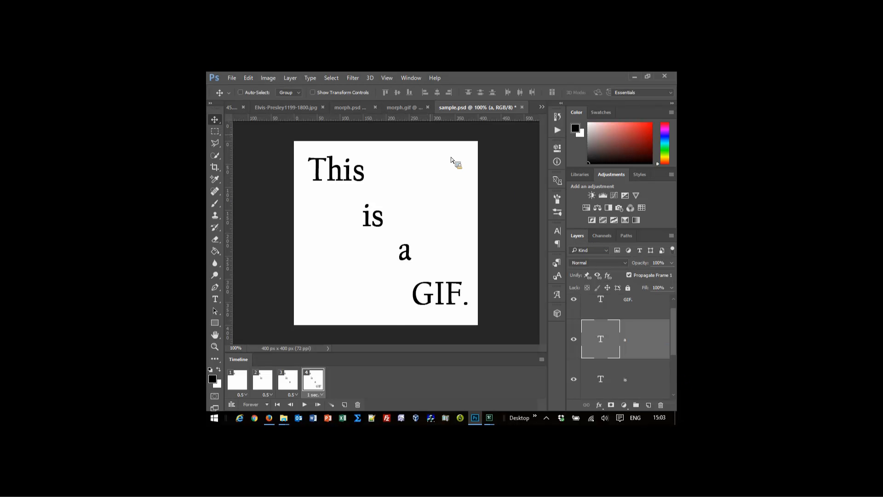
Step: Switch to morph.psd and close it without saving its changes
left_click(366, 108)
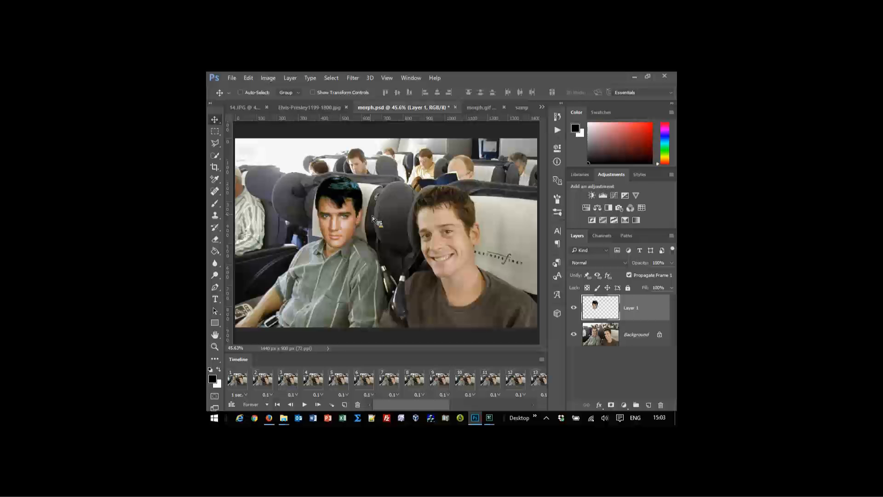
key("ctrl")
left_click(455, 107)
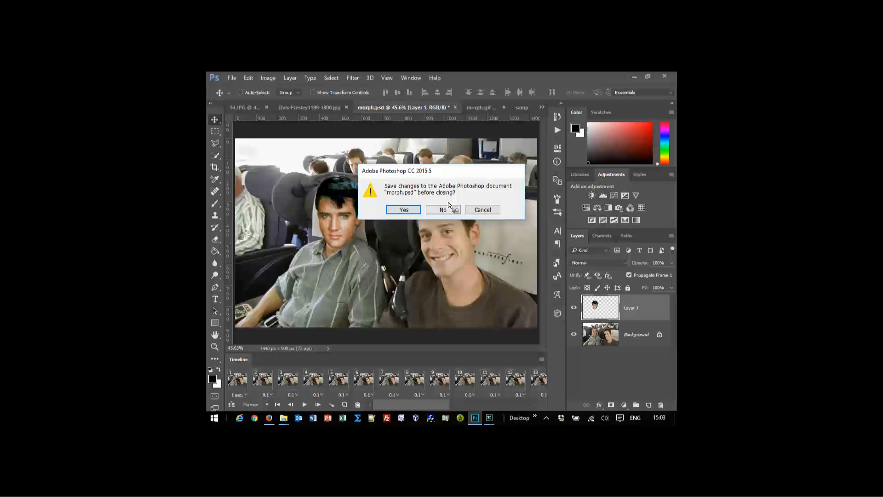
left_click(443, 209)
Step: Reopen morph.psd from the recently used files and create a frame animation in it
left_click(232, 78)
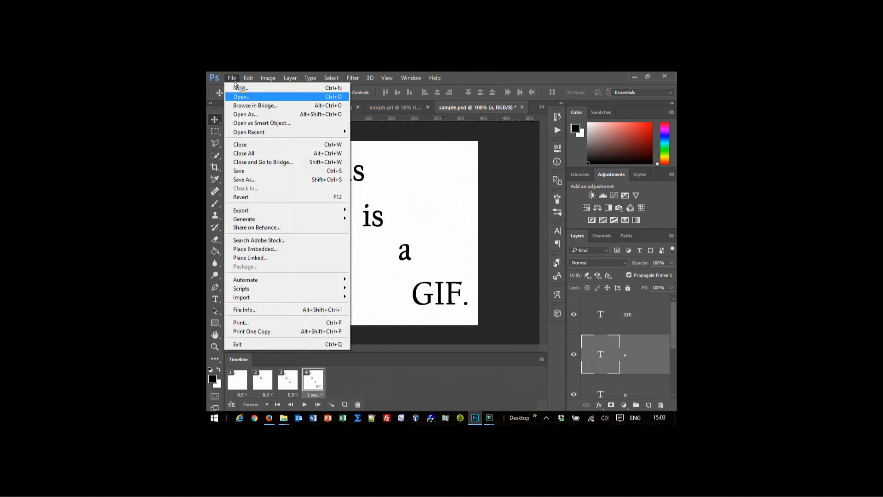
mouse_move(282, 137)
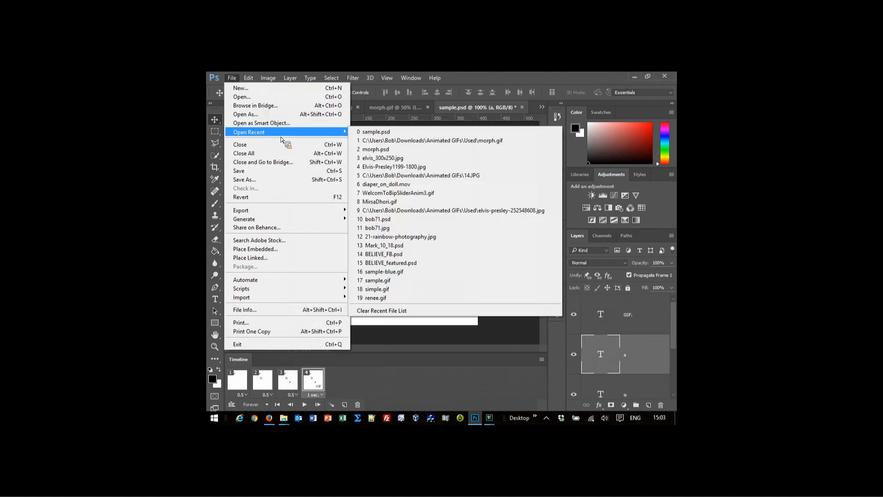
left_click(387, 149)
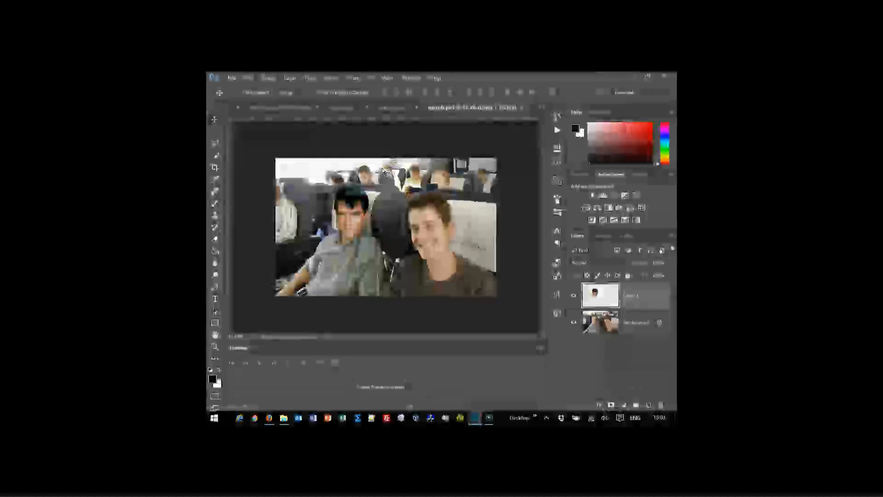
left_click(396, 386)
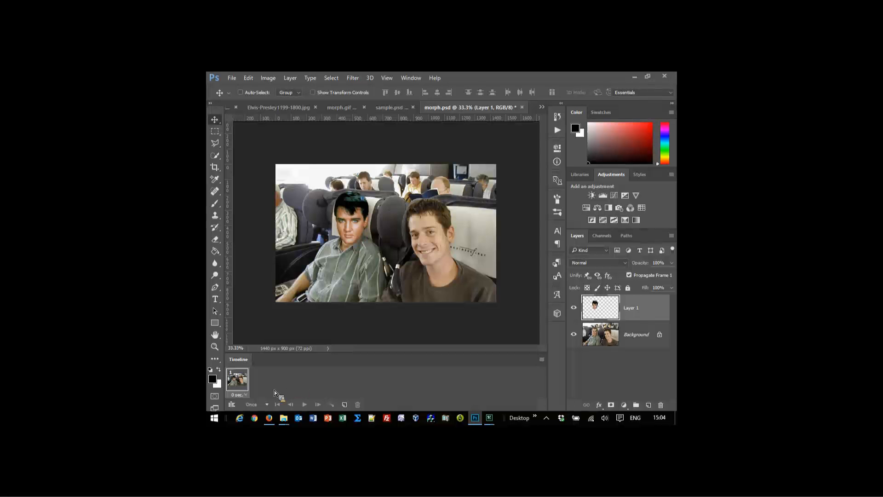
Step: Add a second frame to morph.psd, convert the animation to a video timeline and convert it back to frames
left_click(346, 404)
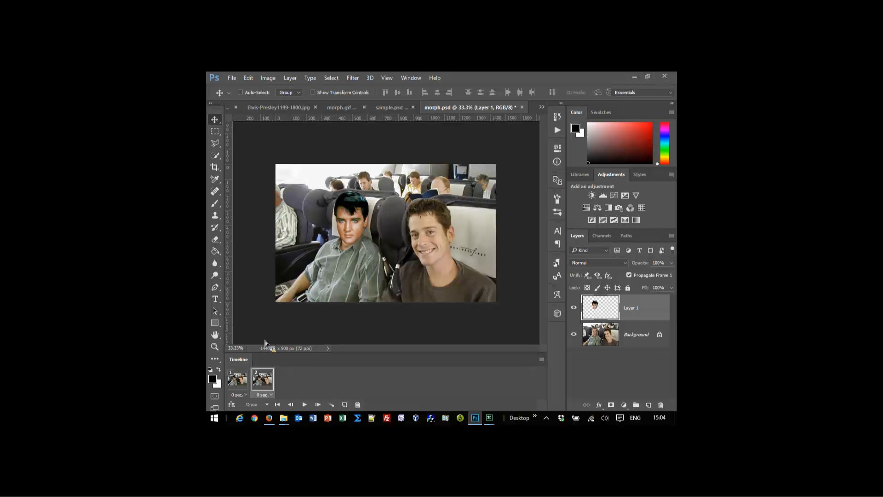
left_click(233, 406)
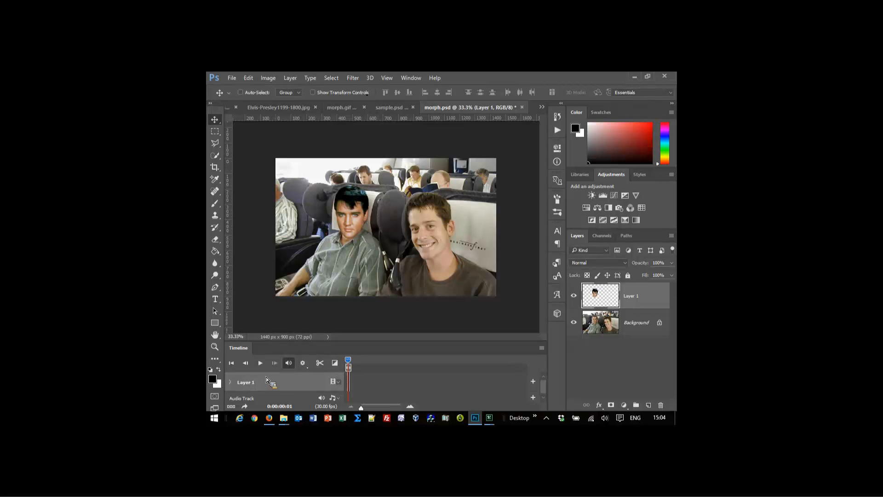
left_click(233, 407)
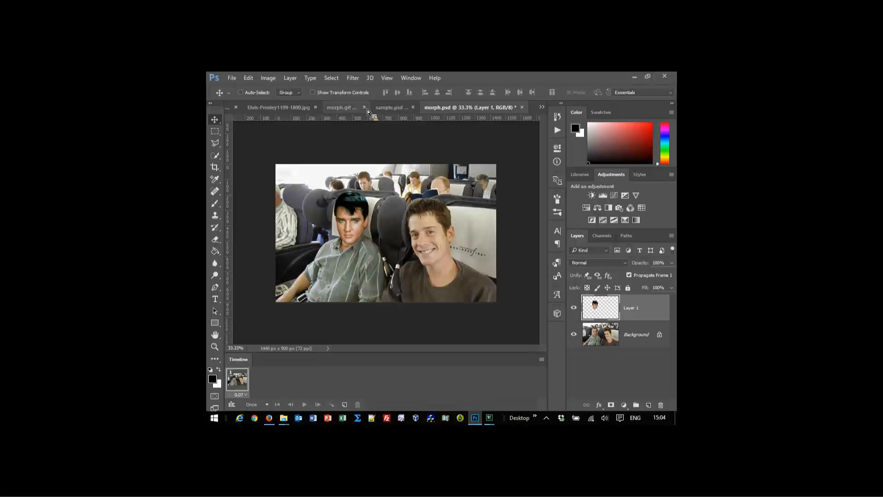
Step: Convert the morph.gif animation to a video timeline and convert it back to a frame animation
left_click(346, 108)
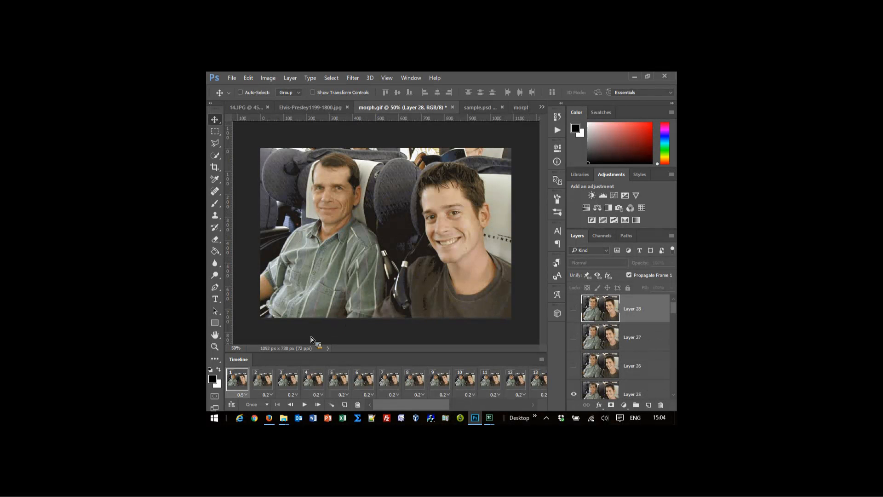
left_click(231, 404)
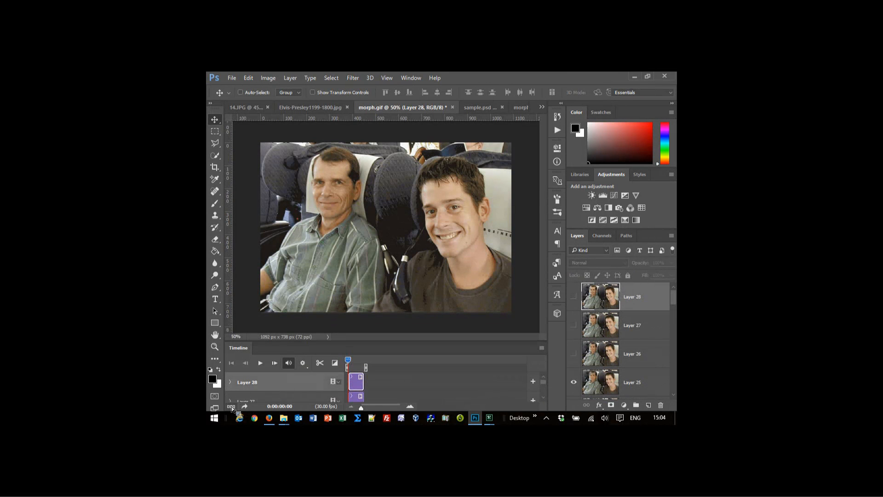
left_click(231, 407)
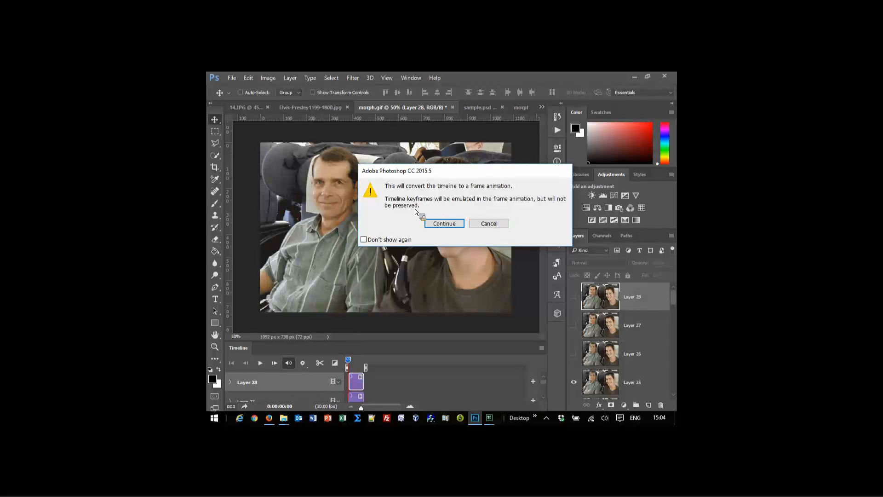
left_click(444, 224)
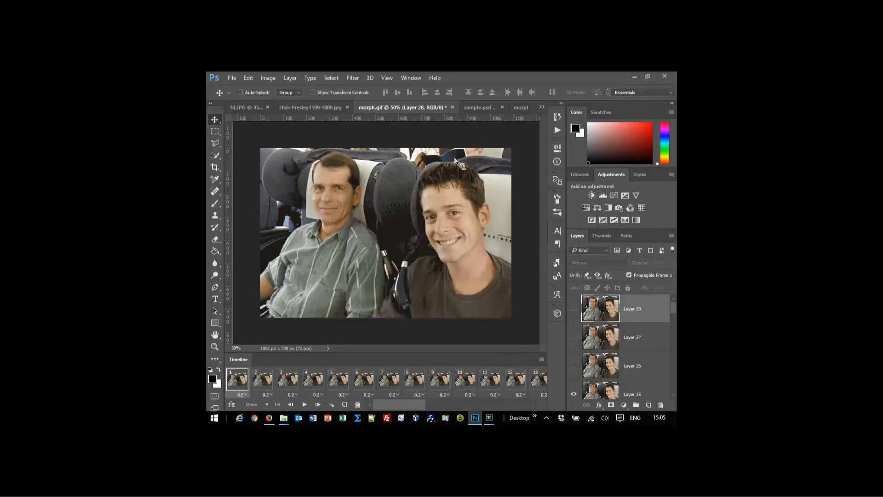
Step: Close morph.gif, sample.psd, Elvis-Presley1199-1800.jpg and 14.JPG without saving, keeping only morph.psd open
left_click(453, 108)
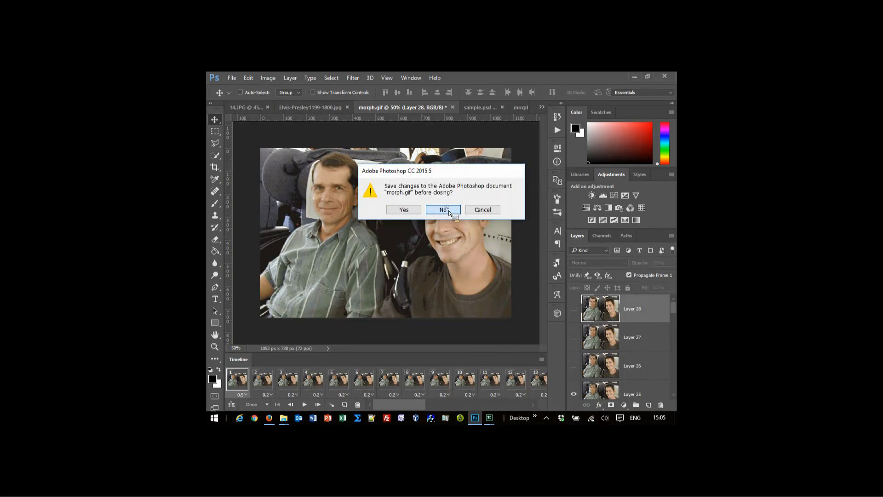
left_click(443, 209)
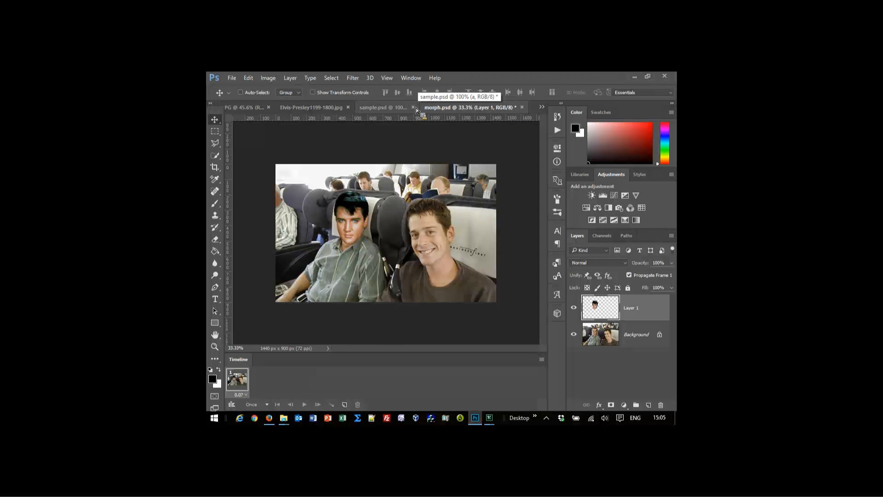
key("ctrl+w")
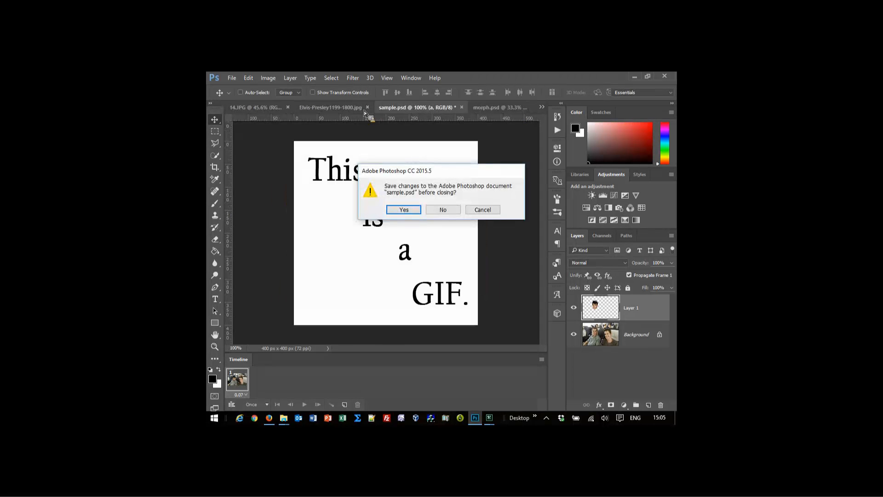
left_click(453, 210)
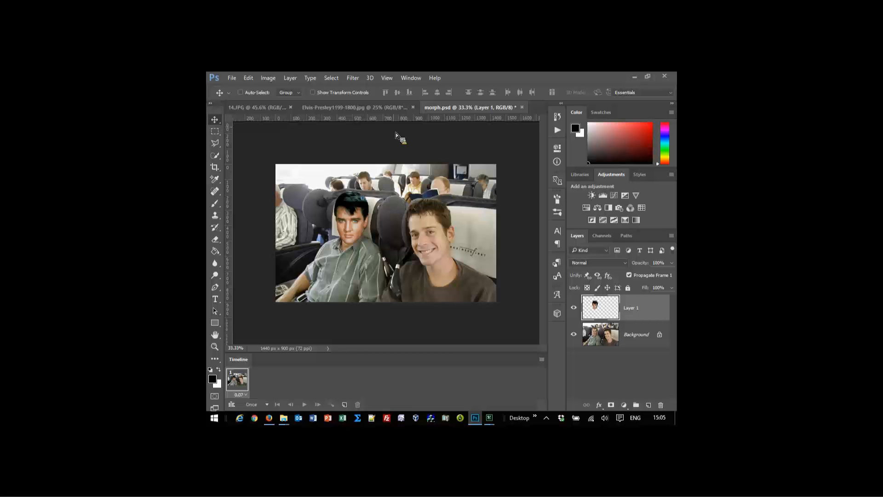
left_click(414, 107)
left_click(451, 209)
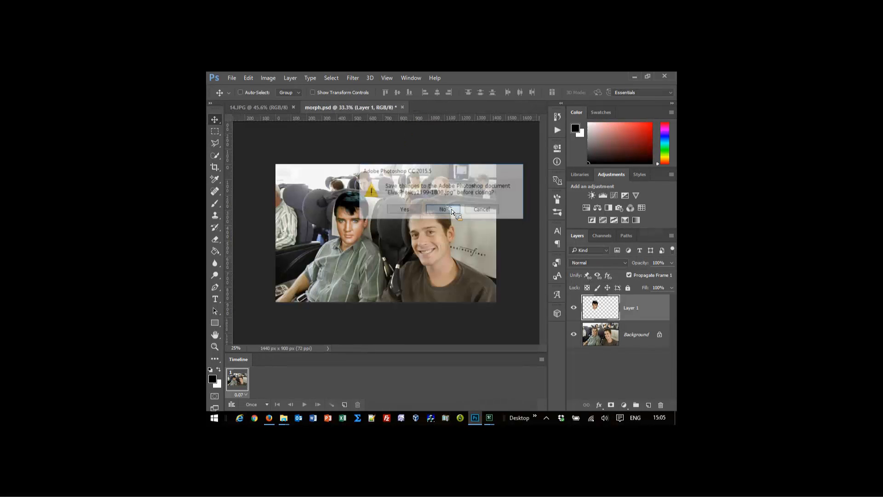
left_click(294, 107)
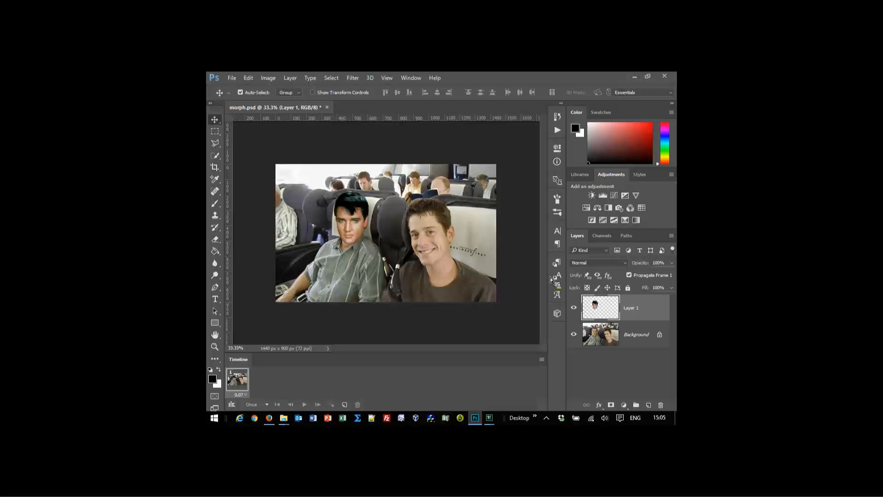
Step: Add a black 48 pt Berlin Sans FB text layer reading "The King Is In The Building" near the photo's upper left corner
key("ctrl+0")
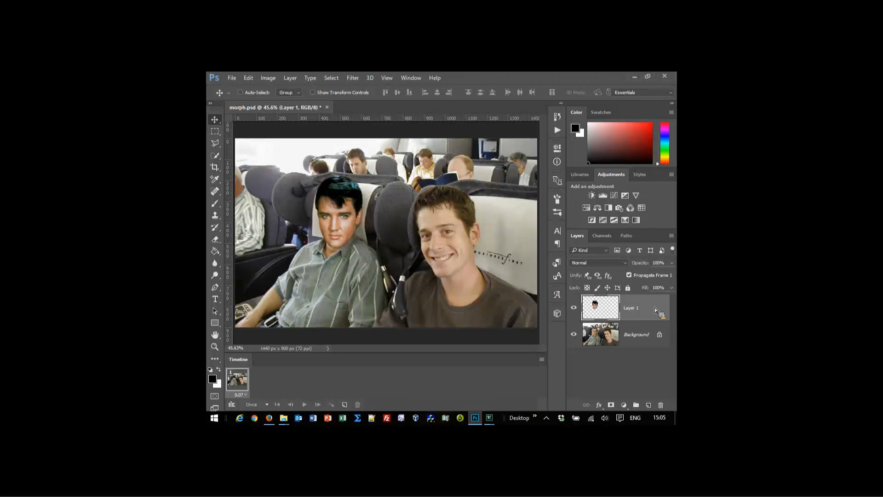
left_click(217, 300)
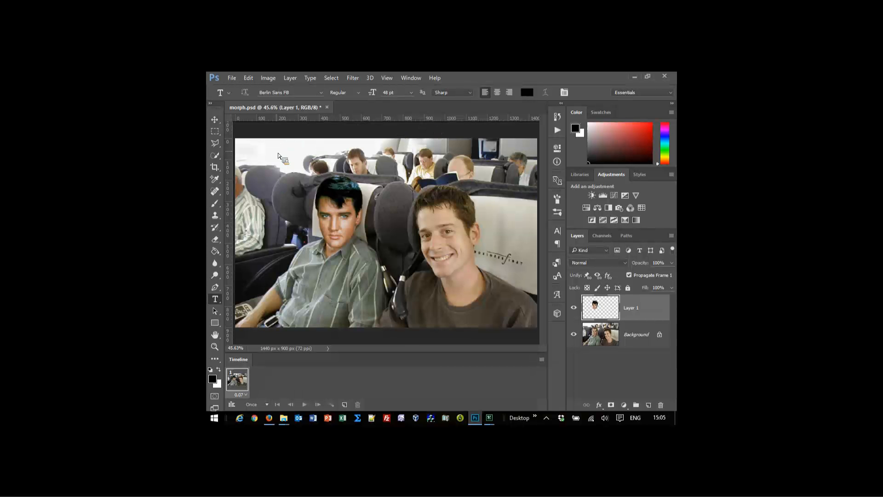
left_click(254, 158)
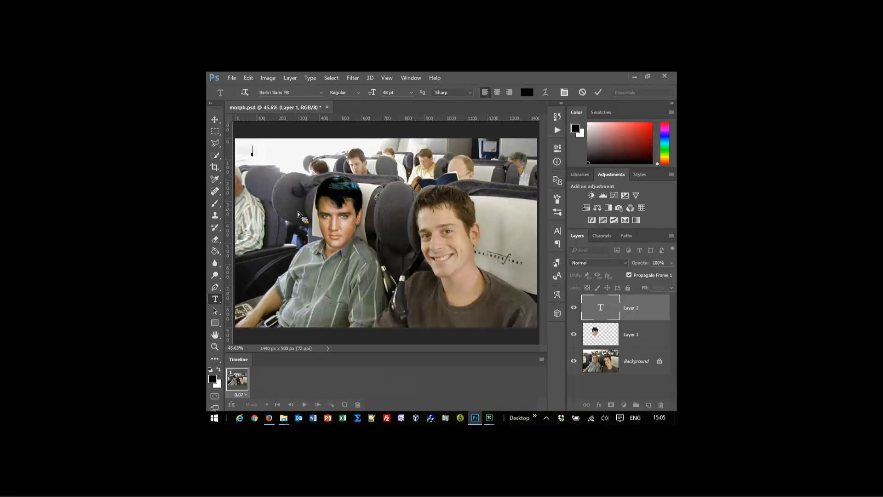
type("The King Is In The Building")
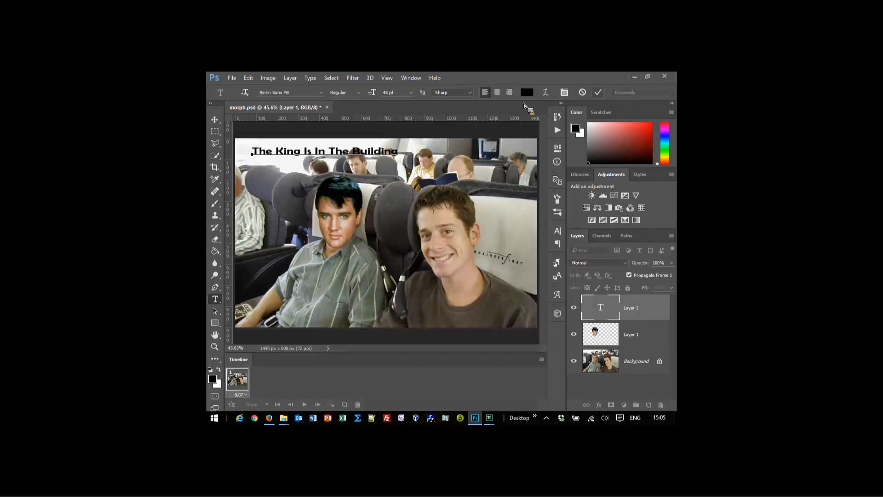
left_click(598, 92)
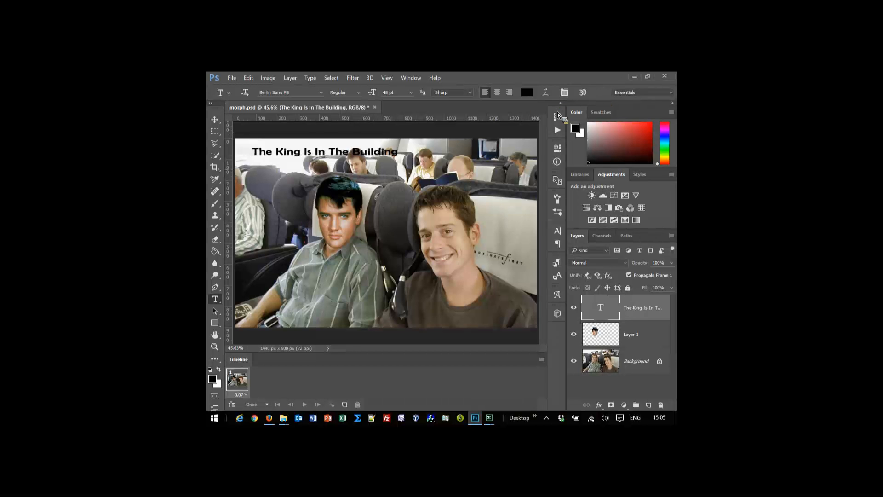
Step: Move the "The King Is In The Building" text to the middle of the photo's upper edge
key("v")
left_click_drag(386, 155, 432, 149)
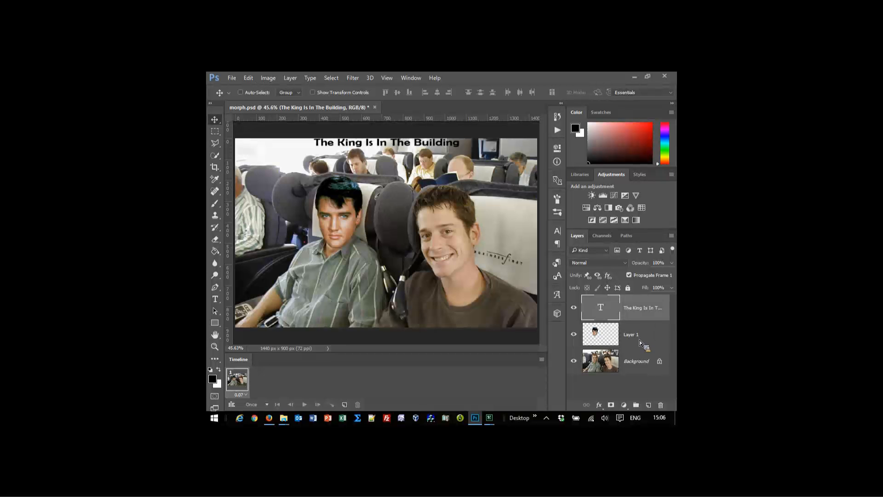
left_click_drag(639, 340, 460, 178)
Step: Add a second animation frame, and hide the text layer and the Elvis head layer in frame 1
left_click(344, 405)
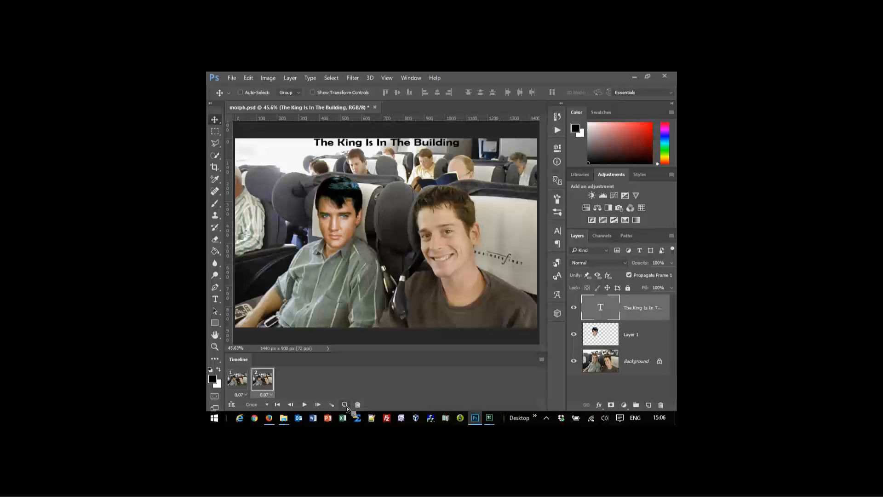
left_click(321, 404)
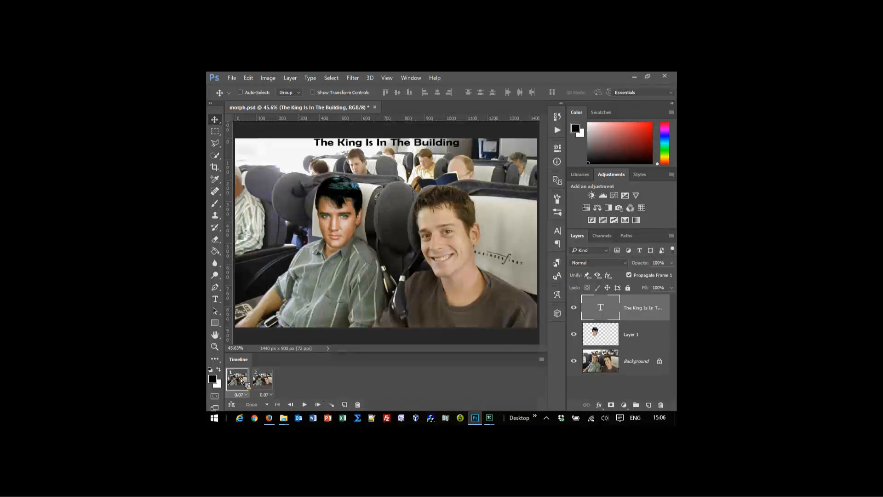
left_click(574, 334)
left_click(573, 308)
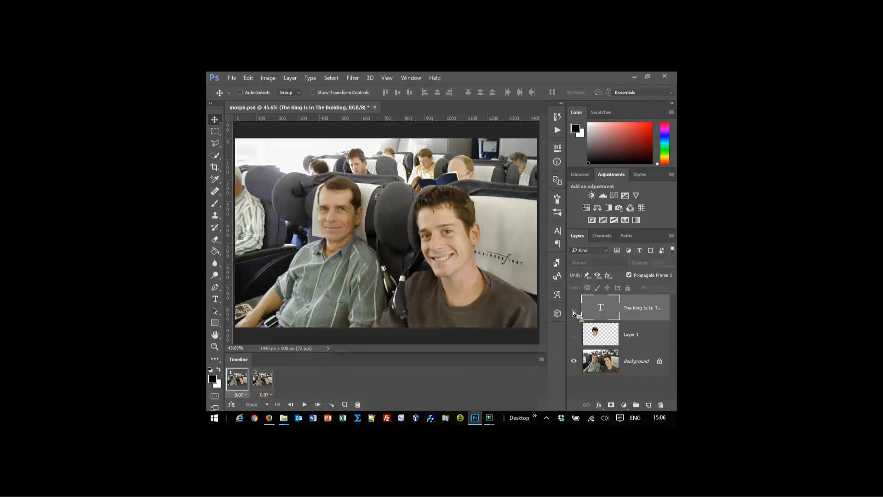
Step: Show the Elvis head layer and the "The King Is In The Building" text layer in frame 2
left_click(266, 380)
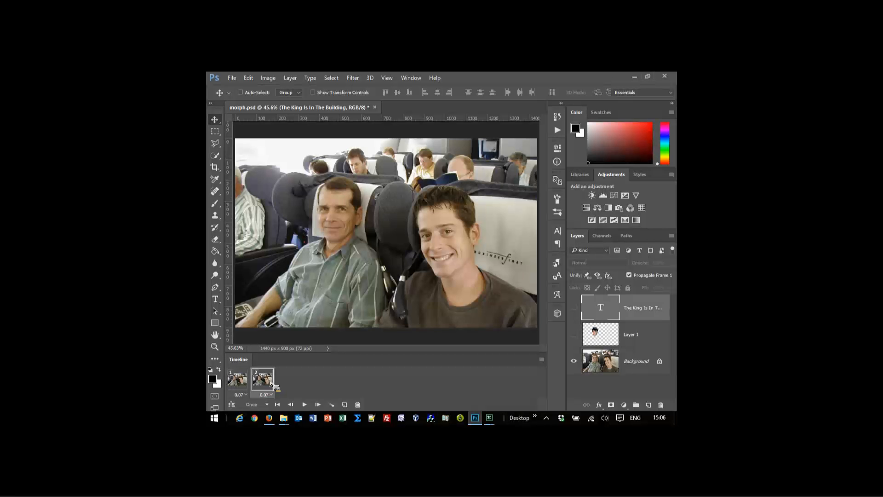
left_click(576, 334)
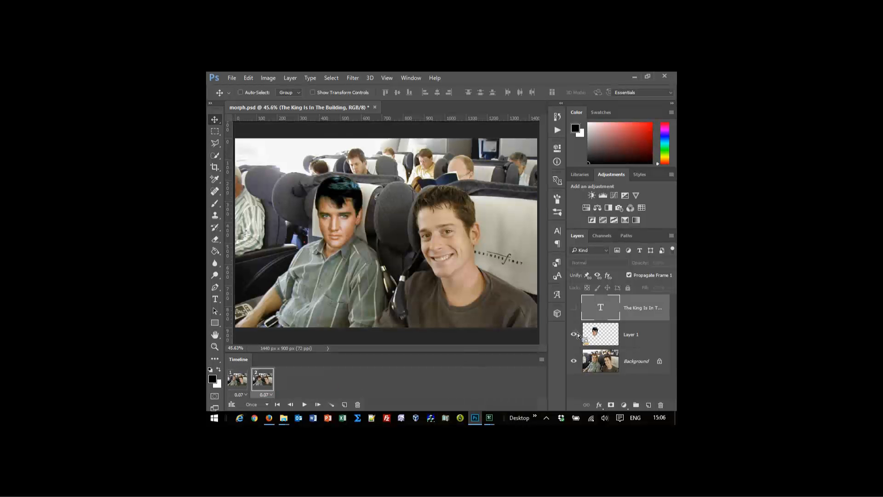
left_click(577, 308)
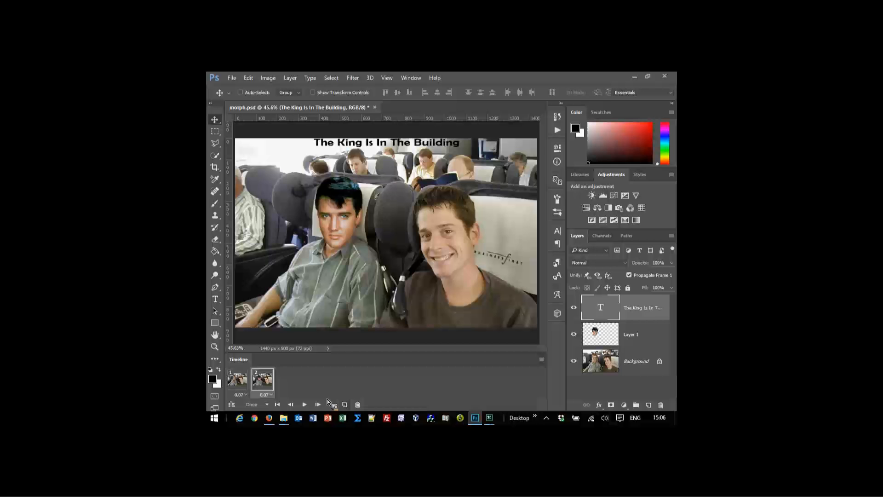
Step: Add a third frame after frame 2, hide the text layer in frame 2, and select frame 3
left_click(345, 405)
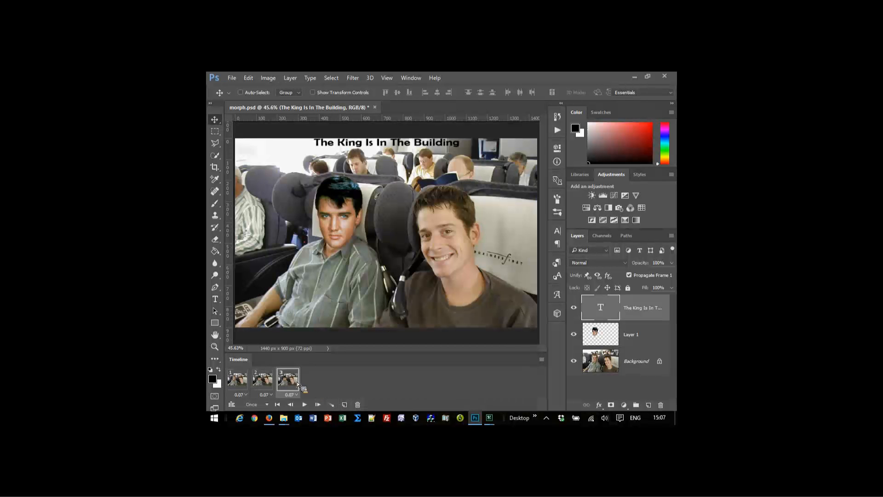
left_click(271, 382)
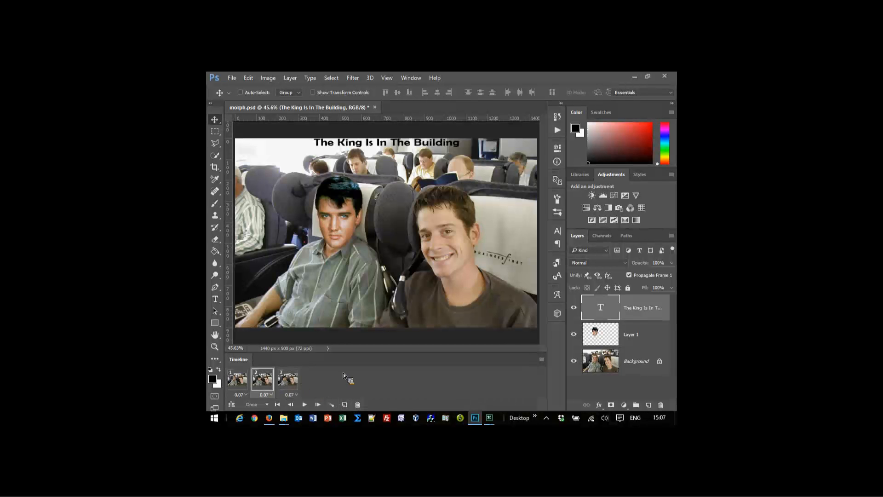
left_click(574, 308)
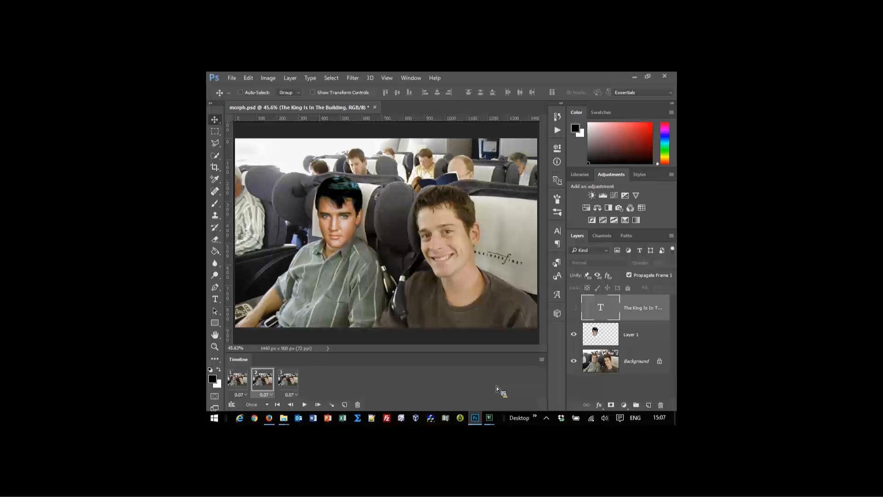
left_click(290, 382)
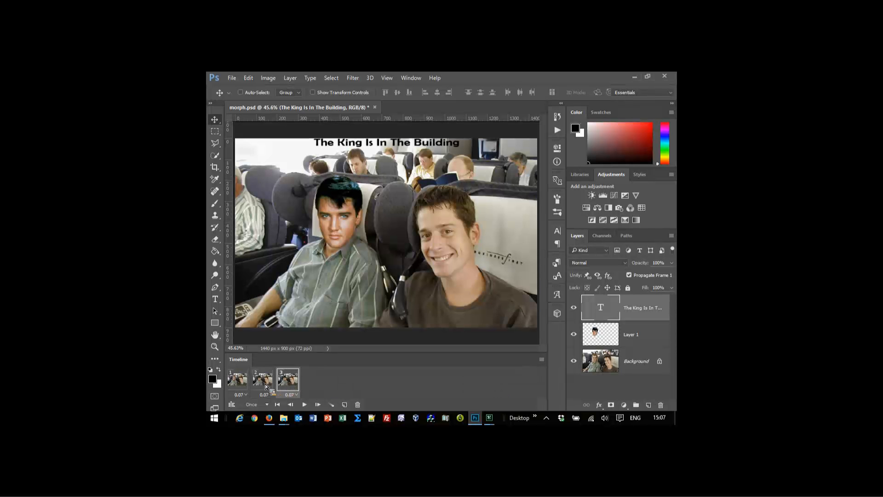
Step: Add a fourth frame with the Elvis head layer hidden, and try to tween frames 1 to 4 together
left_click(345, 404)
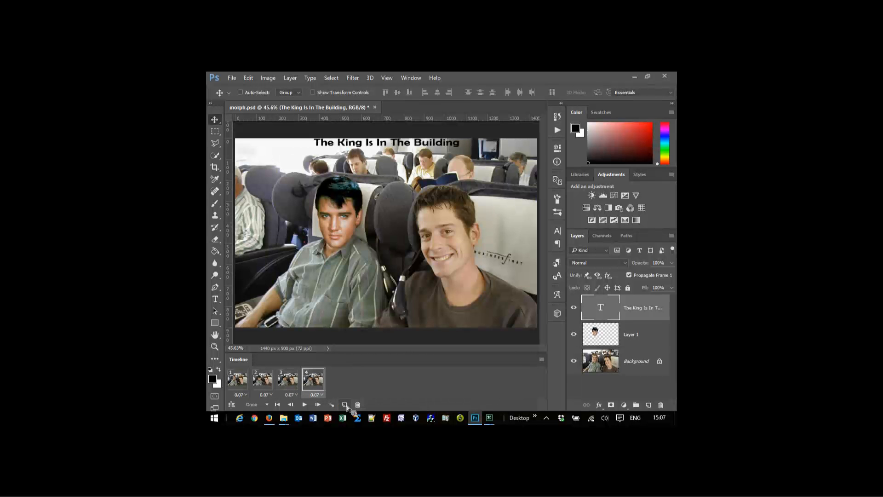
left_click(574, 334)
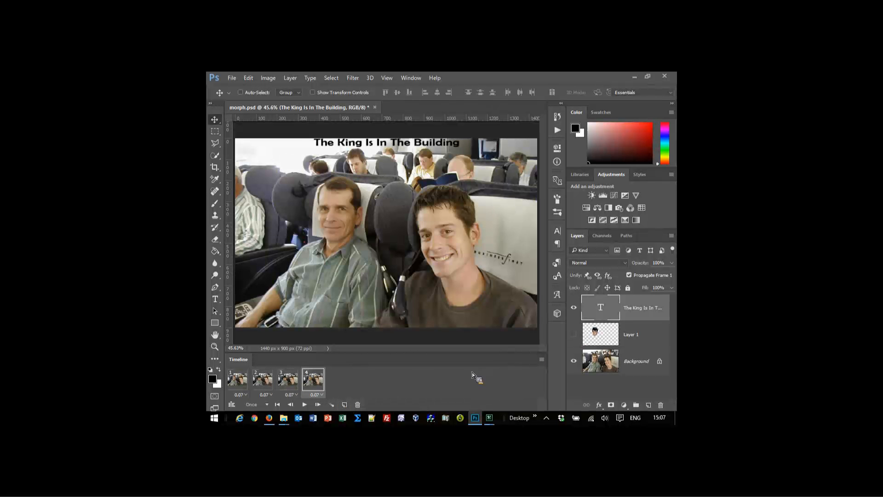
left_click(242, 384, "shift")
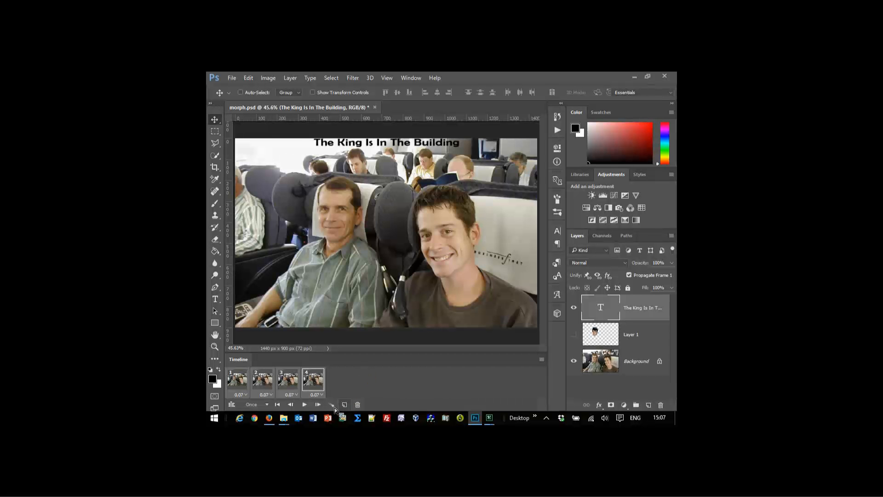
Step: Step through frames 1 to 4 to examine how the tween affected the text and the Elvis head in each
left_click(238, 391)
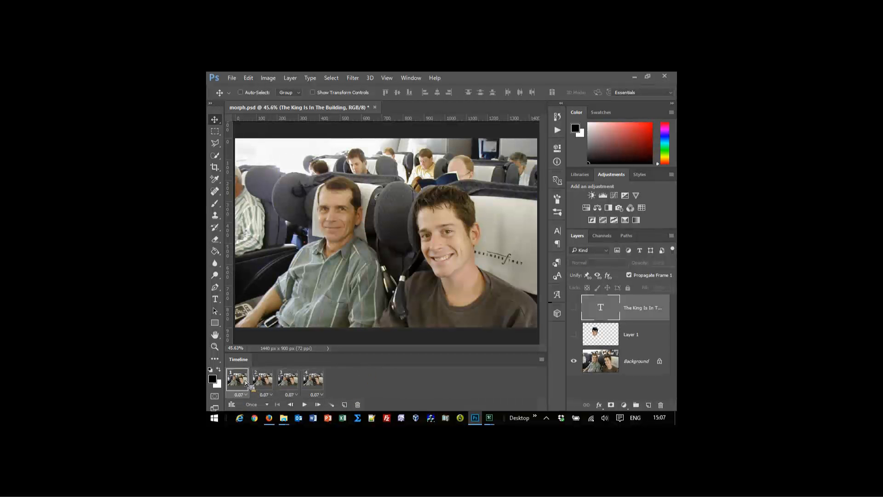
left_click(265, 383)
left_click(288, 387)
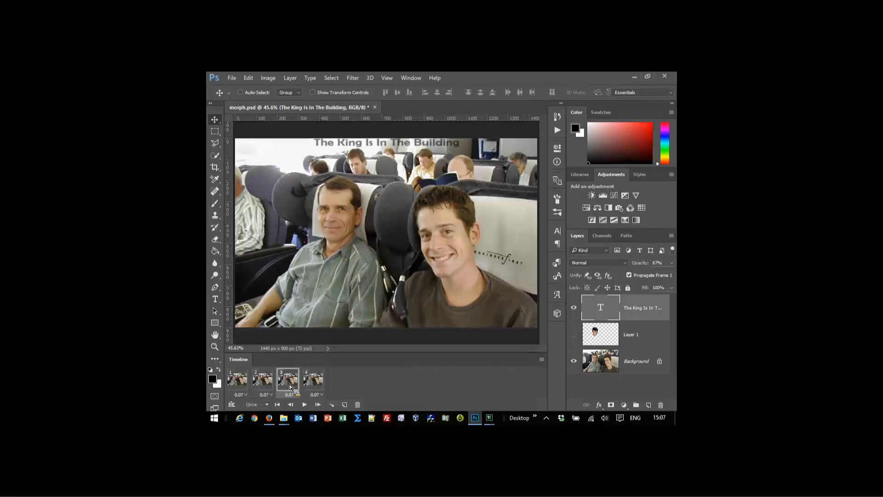
left_click(315, 389)
left_click(290, 385)
left_click(268, 385)
left_click(244, 385)
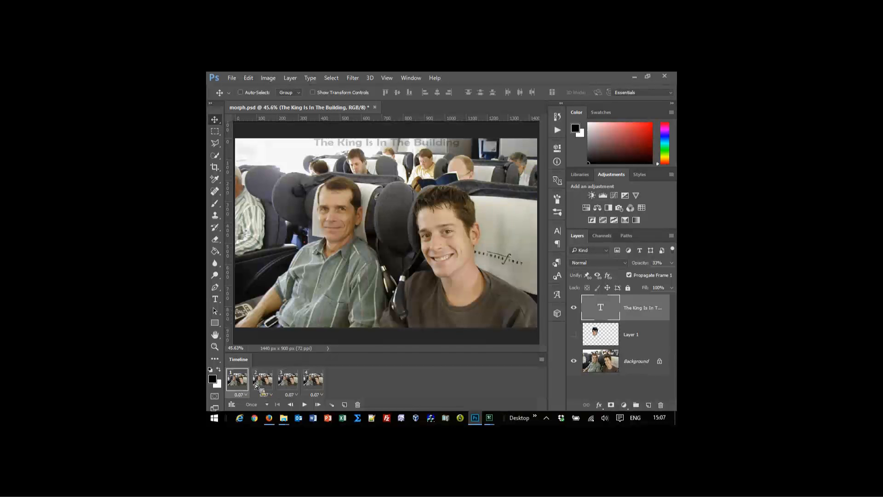
left_click(252, 383)
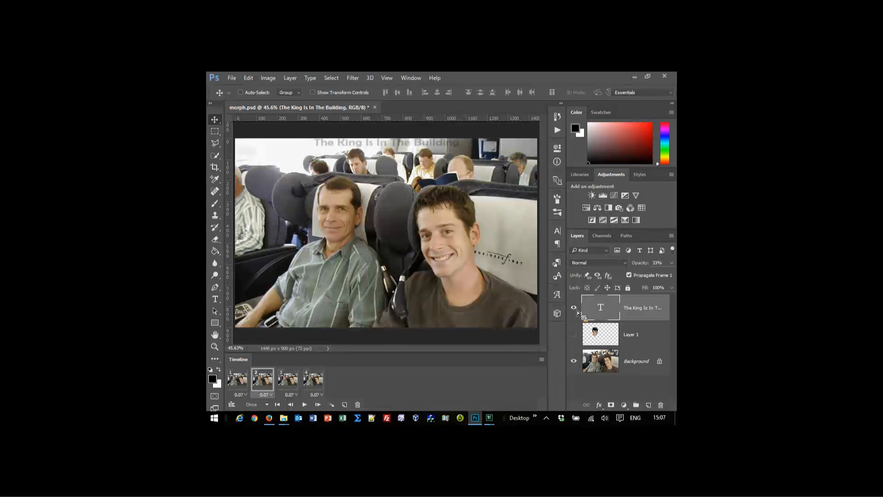
left_click(290, 388)
left_click(320, 384)
key("ctrl+alt+shift+s")
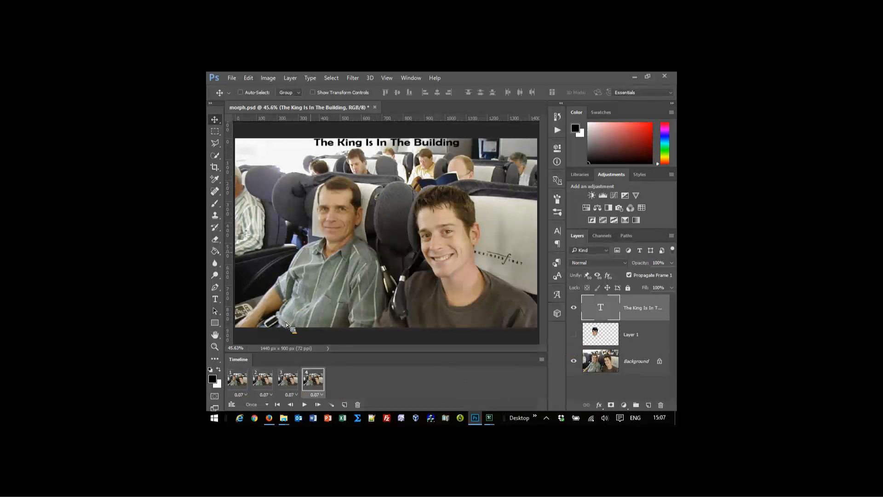
Step: Delete frames 2, 3 and 4 so only the first animation frame is kept
left_click(262, 382)
left_click(358, 405)
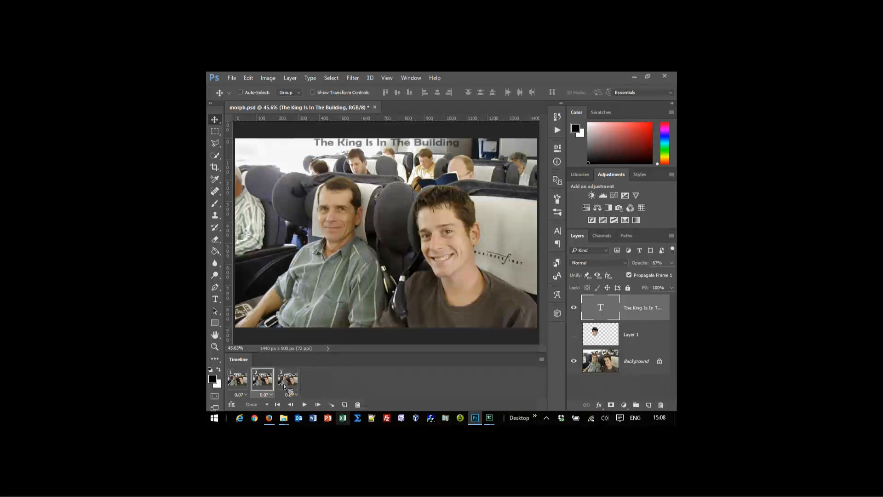
left_click(358, 406)
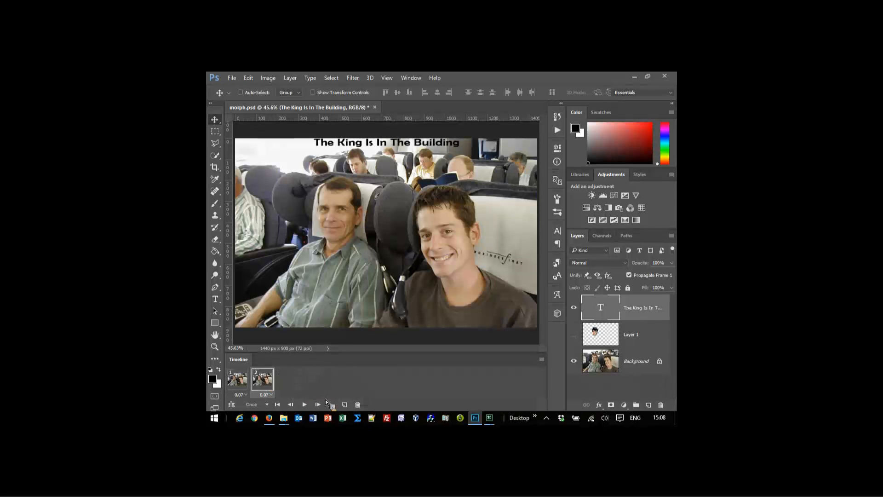
left_click(358, 405)
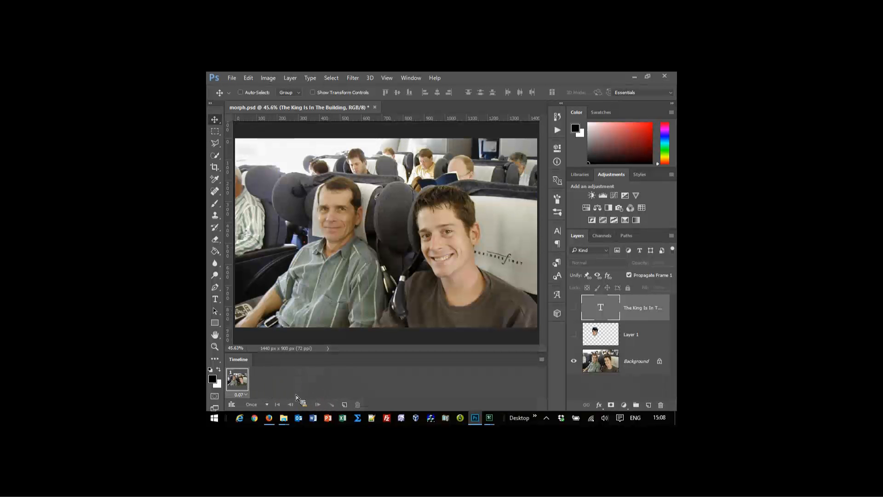
Step: Add frames 2 and 3, showing the Elvis head layer in frame 2 and both the head and the text layer in frame 3
left_click(345, 405)
left_click(345, 405)
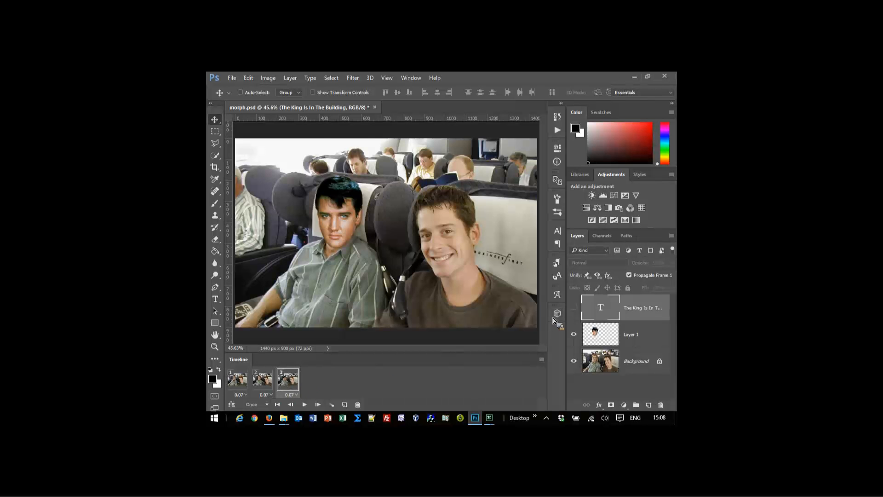
left_click(574, 307)
left_click(255, 381)
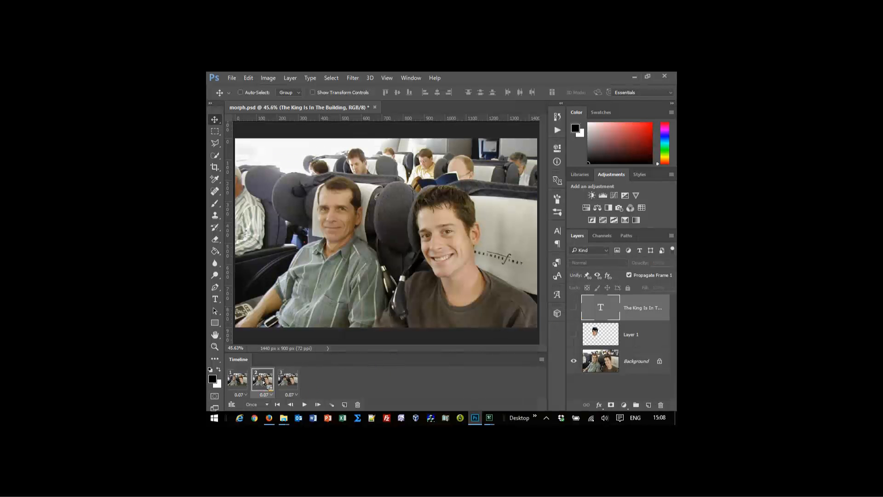
left_click(574, 335)
Step: Add a fourth frame after frame 3 and hide the Elvis head layer in it, keeping the text visible
left_click(288, 379)
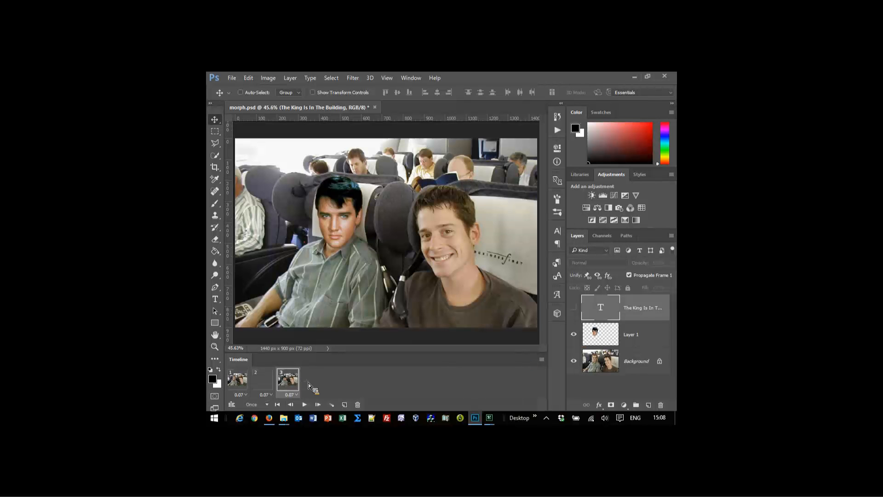
left_click(345, 405)
left_click(574, 335)
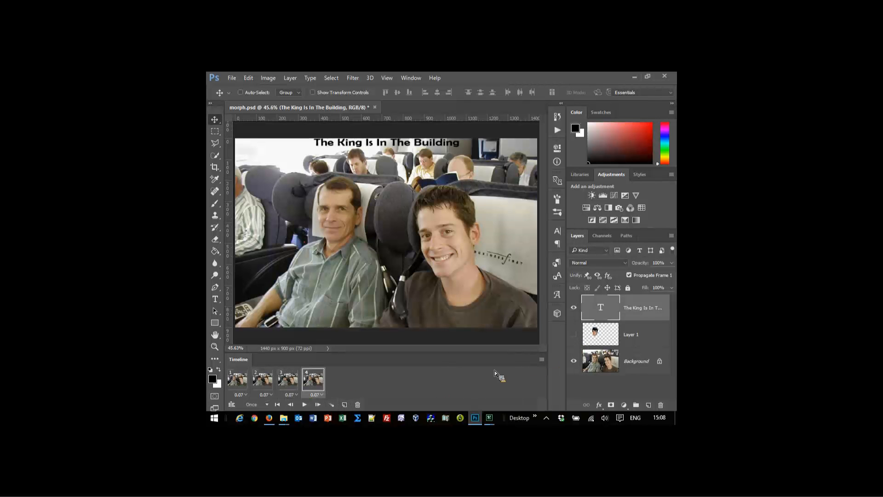
Step: Tween frame 1 with the next frame, adding 10 frames for all layers
left_click(243, 384)
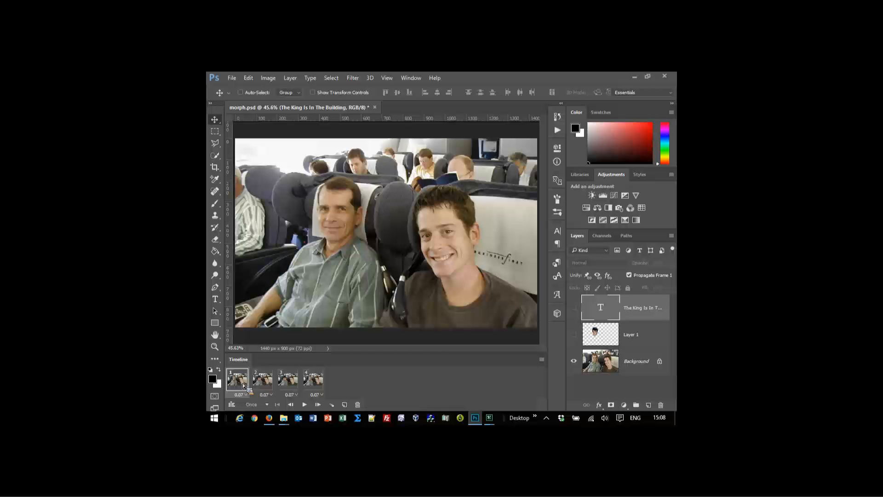
left_click(331, 405)
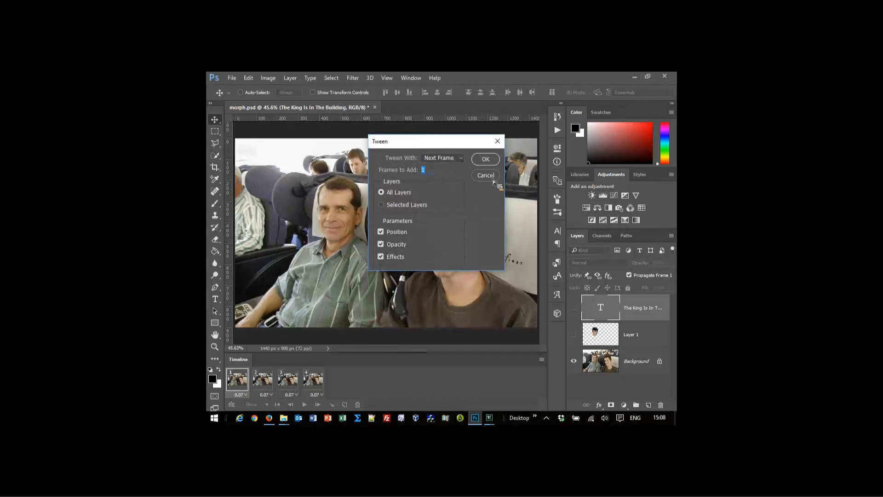
type("10")
key("Return")
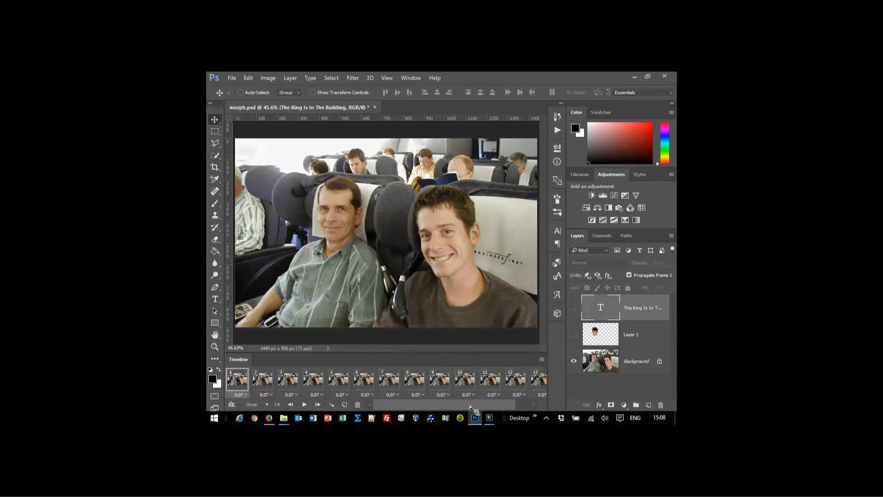
Step: Tween frame 12 with the next frame, adding another 10 in-between frames
left_click_drag(469, 404, 508, 405)
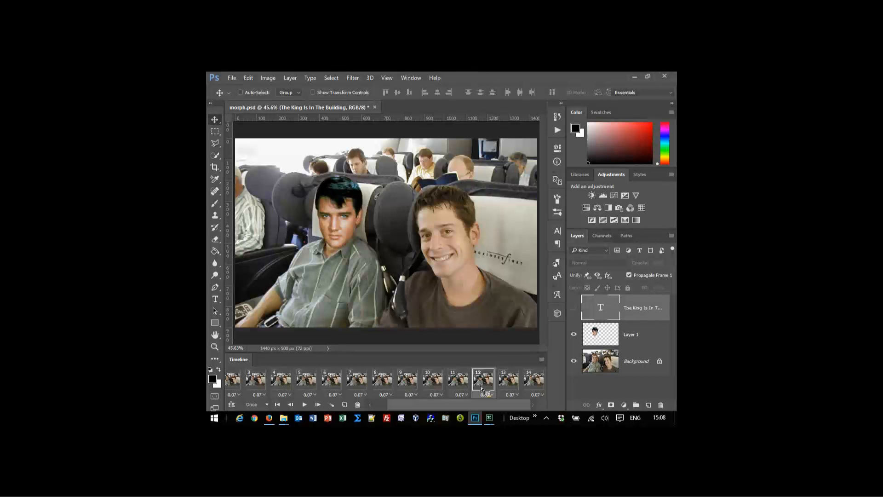
left_click(335, 407)
key("Return")
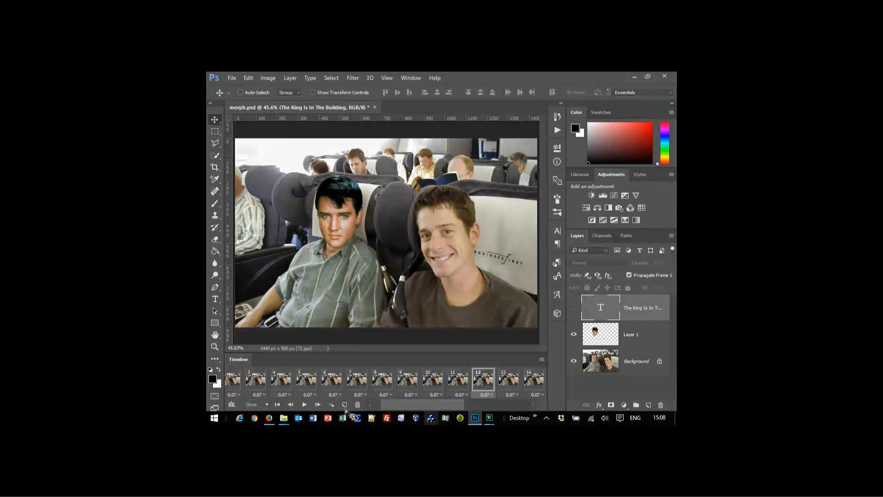
Step: Tween frame 23, with the text and Elvis head visible, with the next frame, adding 10 frames
left_click(476, 410)
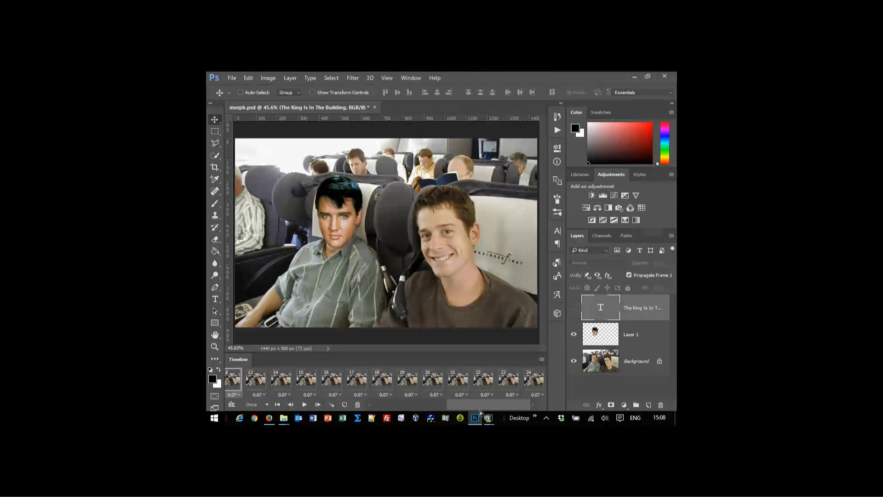
left_click(510, 385)
left_click(574, 307)
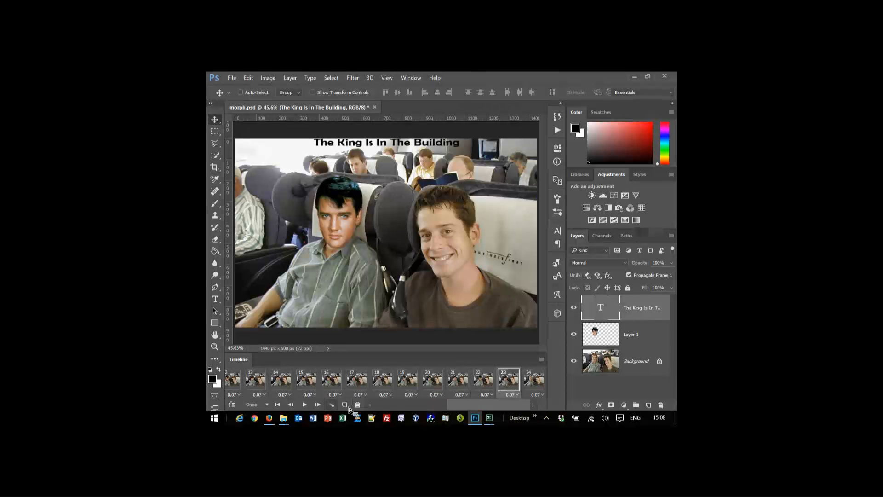
left_click(335, 407)
key("Return")
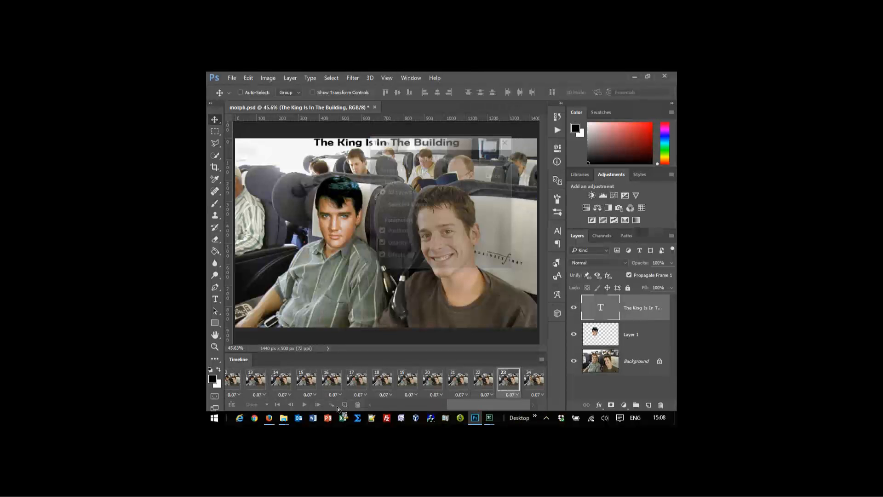
Step: Play the animation from frame 1 to preview the whole sequence
left_click(422, 410)
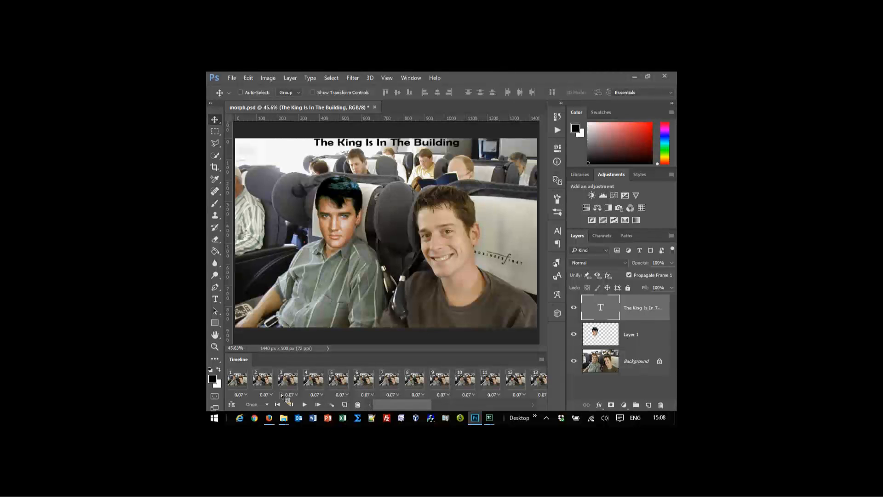
left_click(245, 385)
left_click(305, 405)
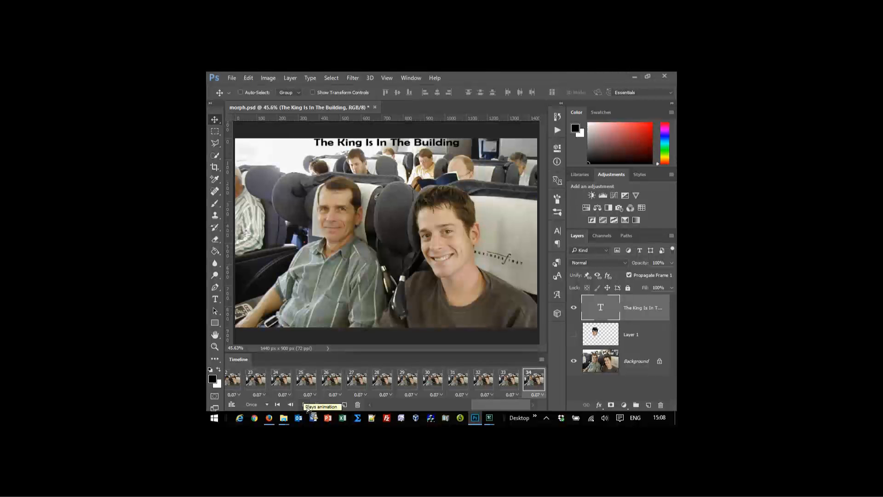
Step: Set the disposal method of frame 8 to Do not dispose, and view the disposal choices for frame 9 without changing them
left_click_drag(484, 404, 390, 409)
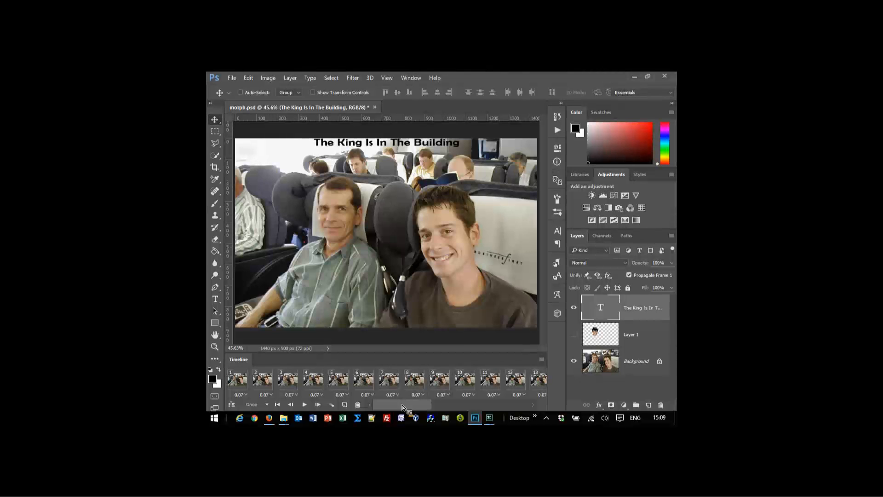
left_click(388, 378)
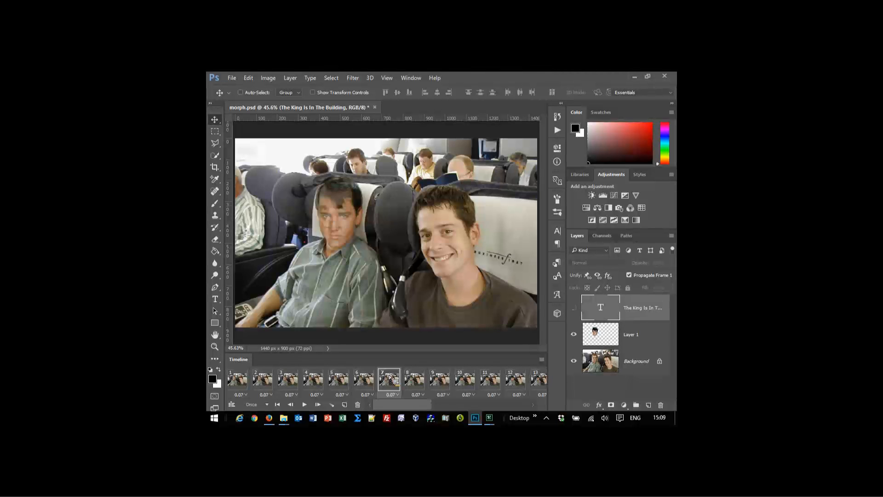
left_click(421, 380)
right_click(422, 380)
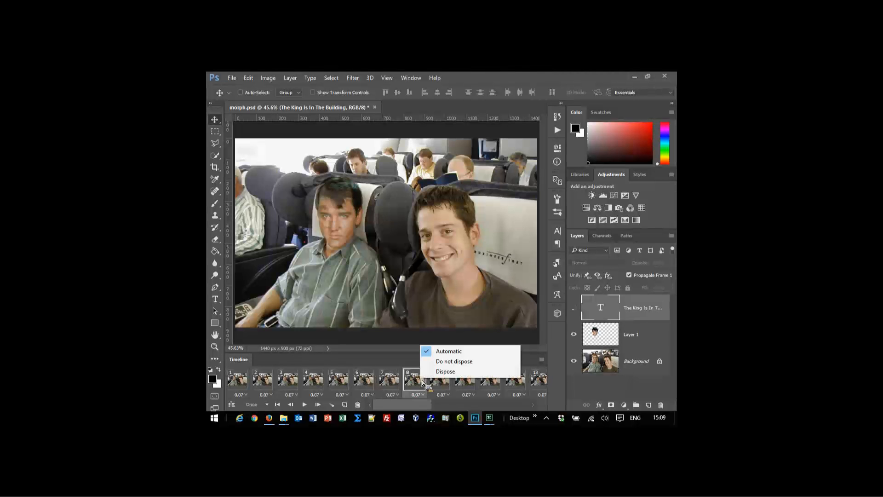
left_click(457, 362)
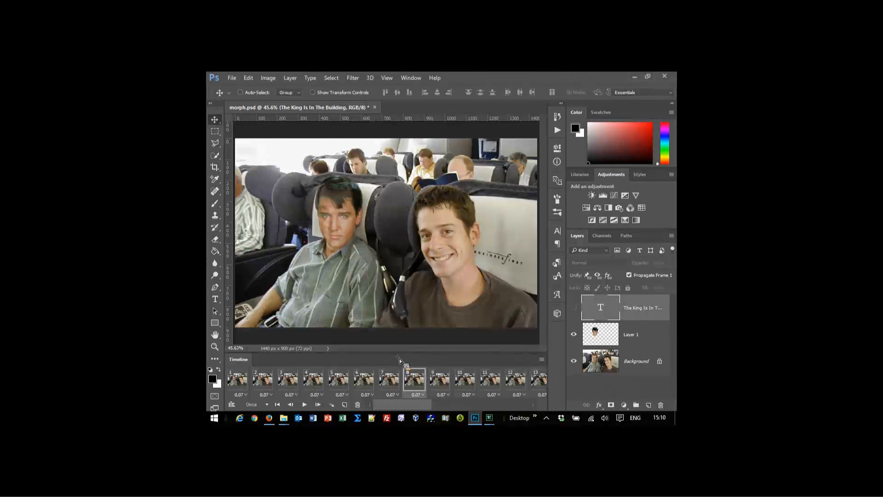
right_click(447, 381)
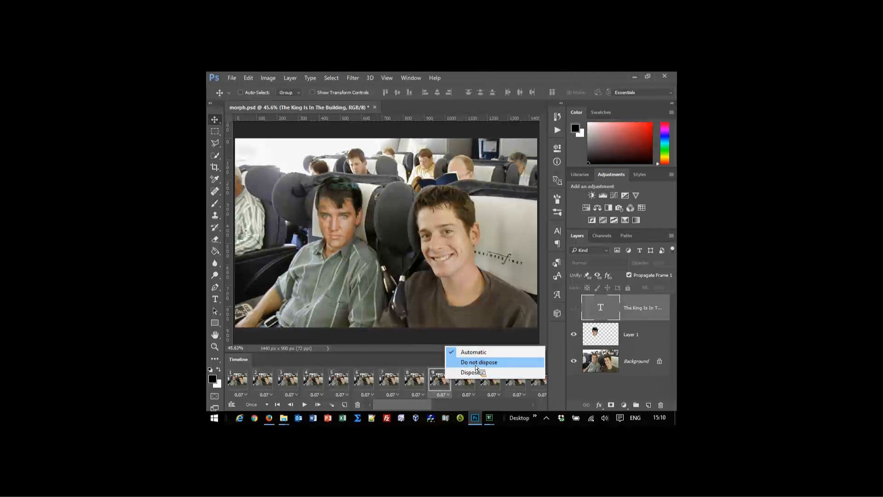
left_click(419, 358)
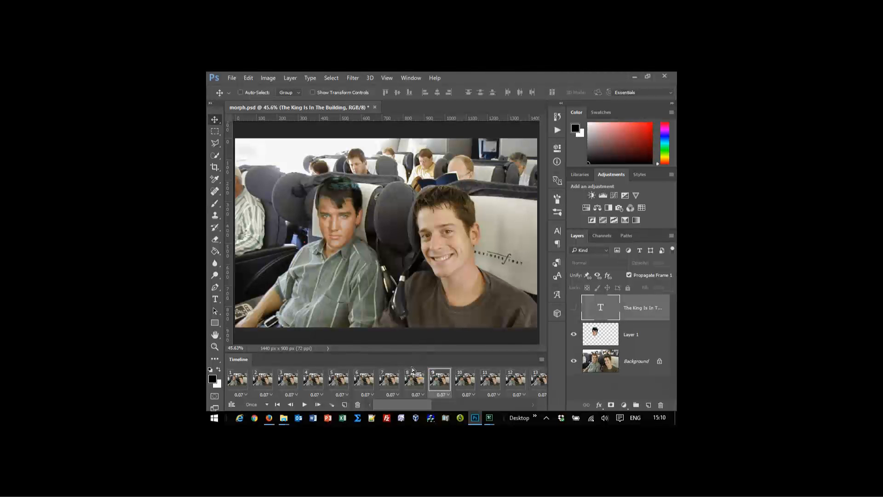
Step: View the animation thumbnail size options and leave them unchanged
left_click(542, 359)
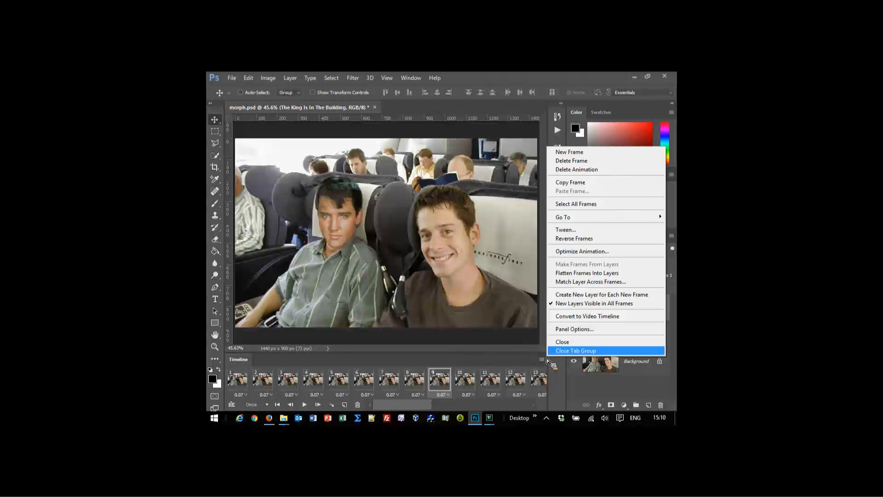
left_click(581, 329)
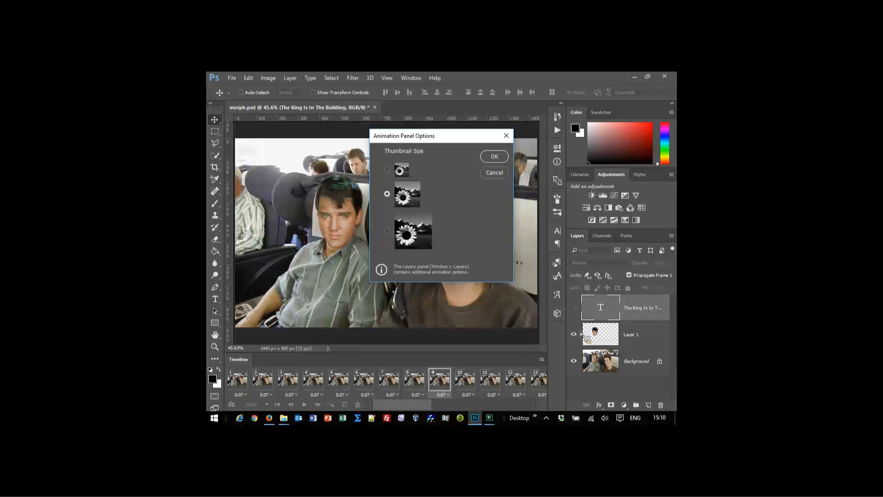
left_click(499, 173)
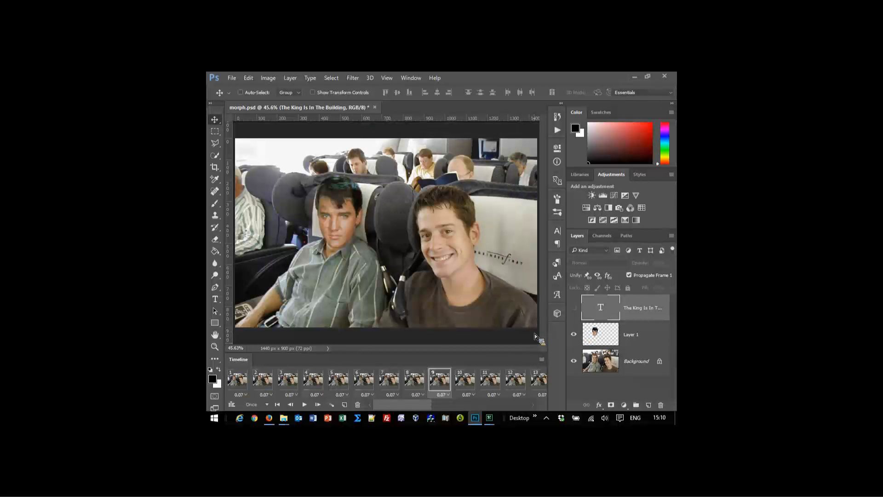
Step: Match the caption text layer across all frames by layer position, visibility and style
left_click(544, 360)
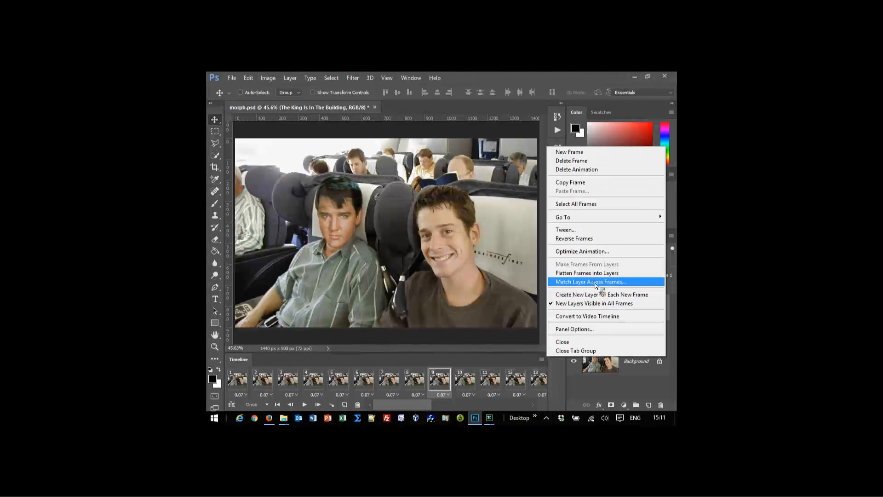
left_click(595, 281)
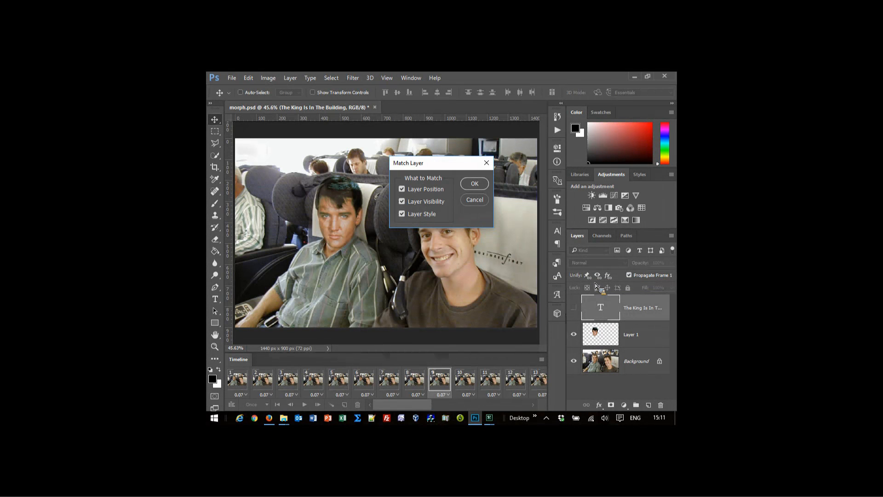
left_click(474, 187)
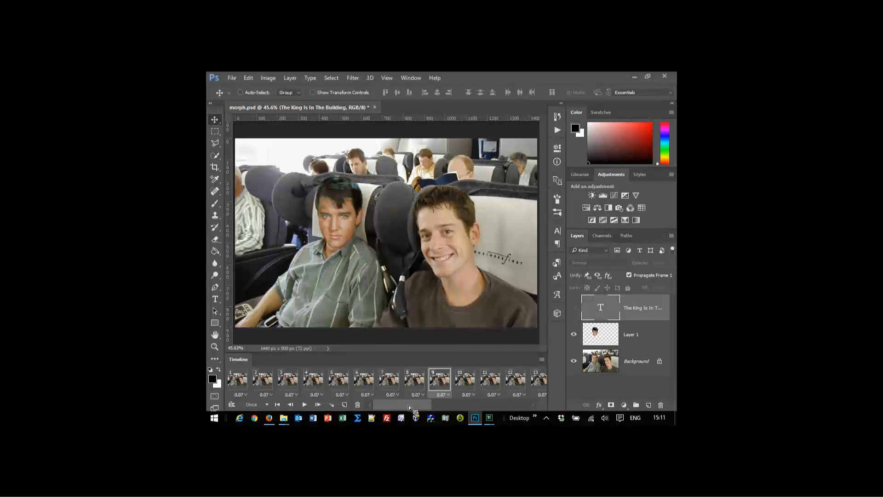
Step: Set the animation looping to Forever, play it as a preview and stop the playback
left_click(270, 404)
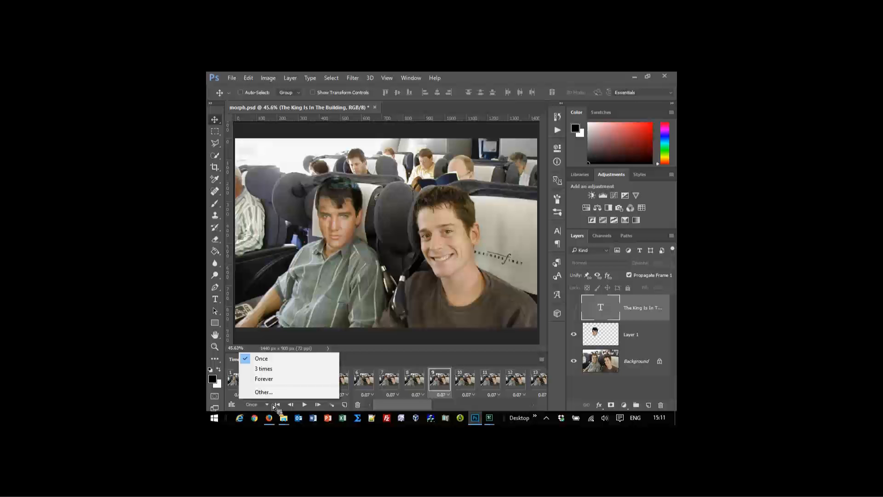
left_click(275, 383)
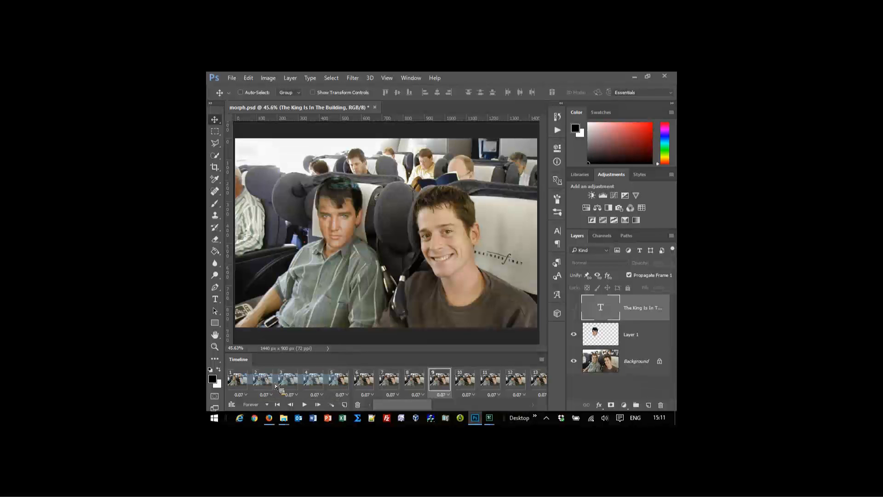
left_click(303, 405)
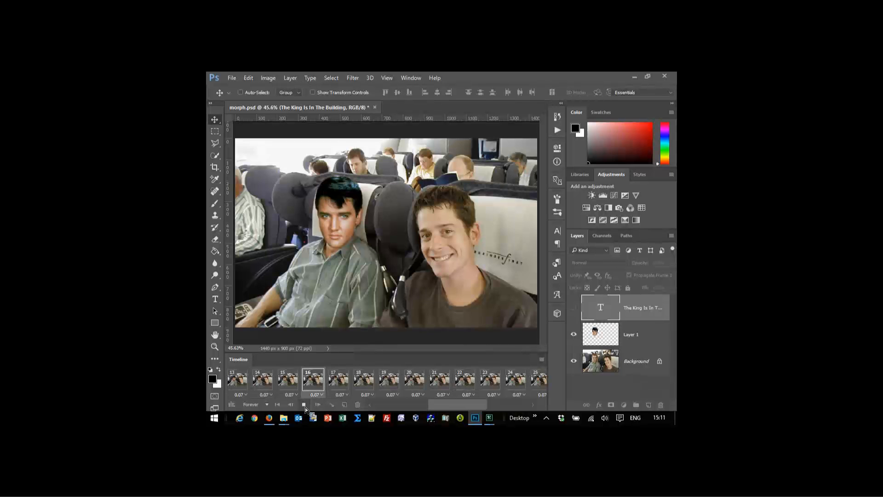
left_click(305, 407)
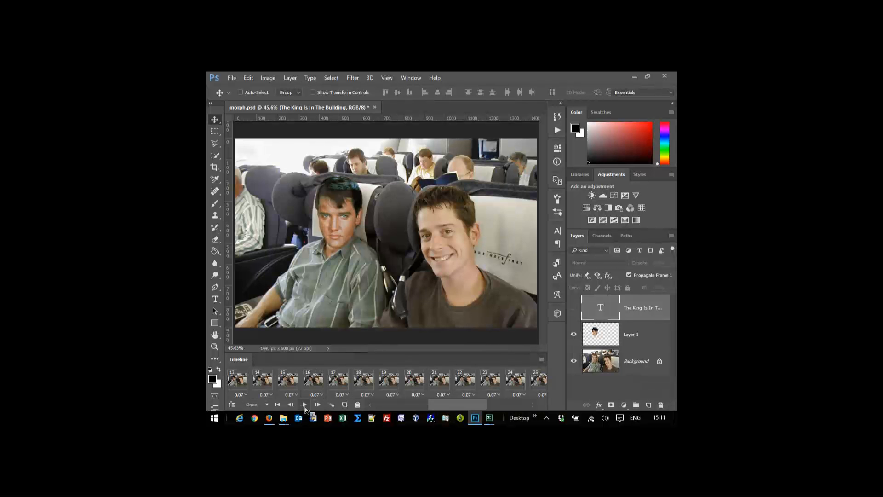
Step: Select frame 31 near the end of the animation
left_click_drag(459, 403, 491, 400)
left_click(465, 388)
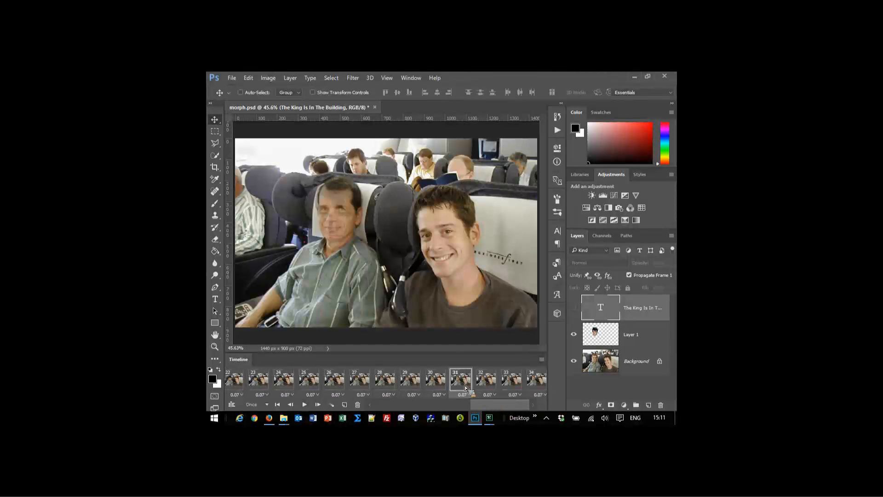